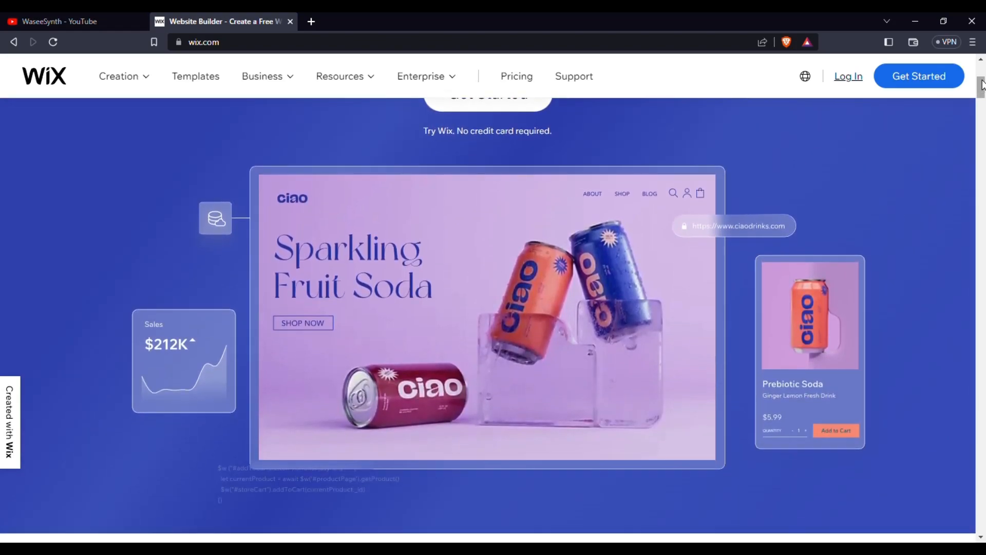
Step: Start a new website of the Restaurants & Food kind and choose to build it from a template in the Wix Editor
{"action": "left_click_drag", "start_coordinate": [982, 84], "coordinate": [982, 103]}
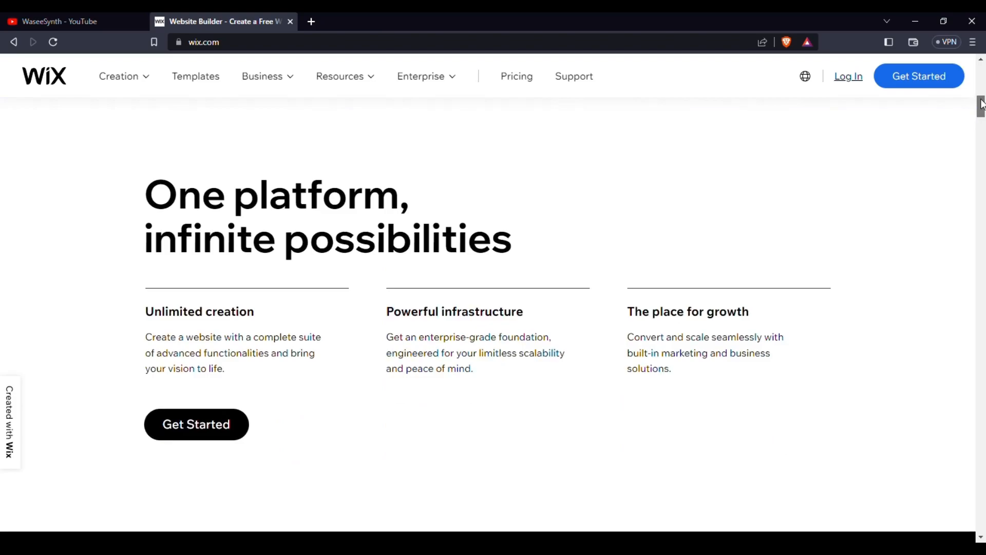
{"action": "left_click_drag", "start_coordinate": [982, 103], "coordinate": [979, 130]}
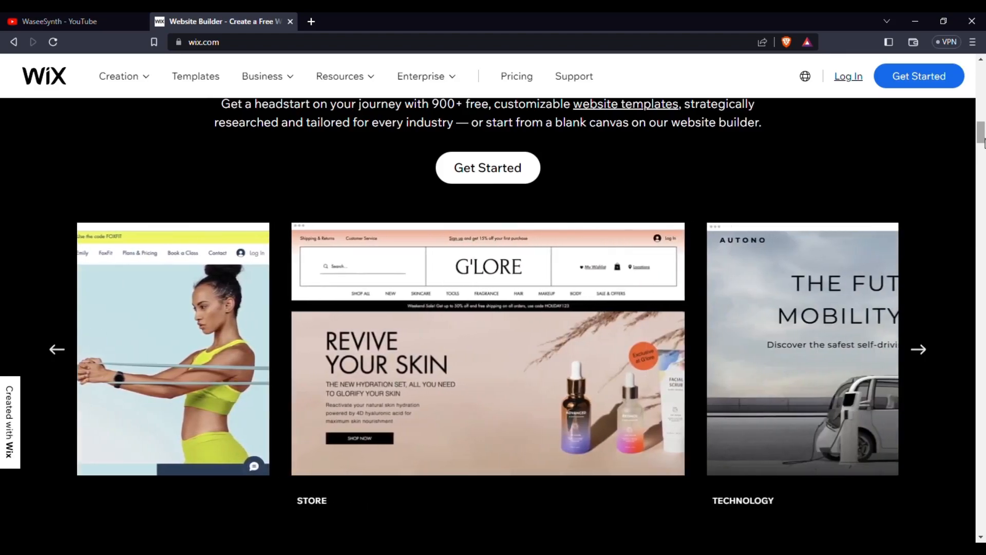
{"action": "left_click_drag", "start_coordinate": [983, 141], "coordinate": [983, 90]}
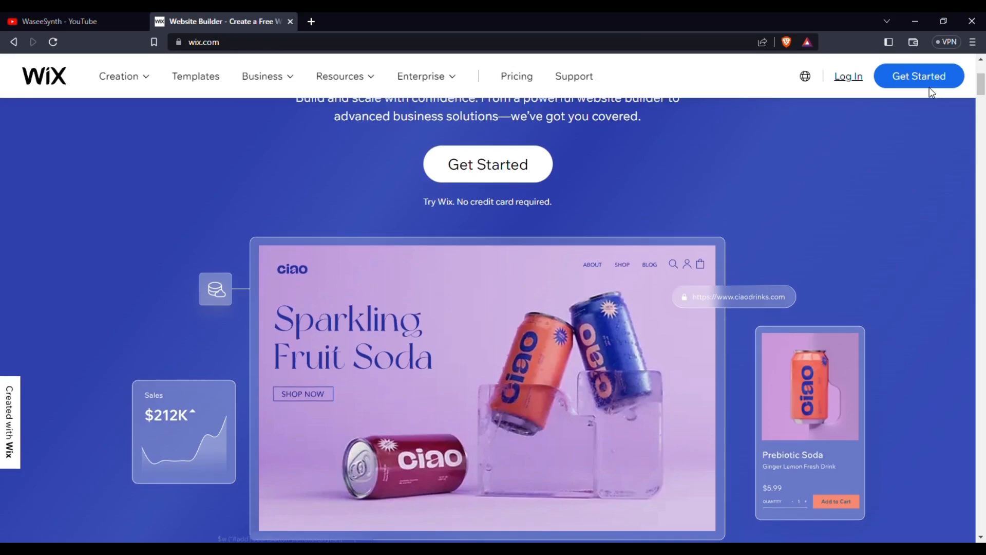
{"action": "left_click_drag", "start_coordinate": [982, 89], "coordinate": [982, 89]}
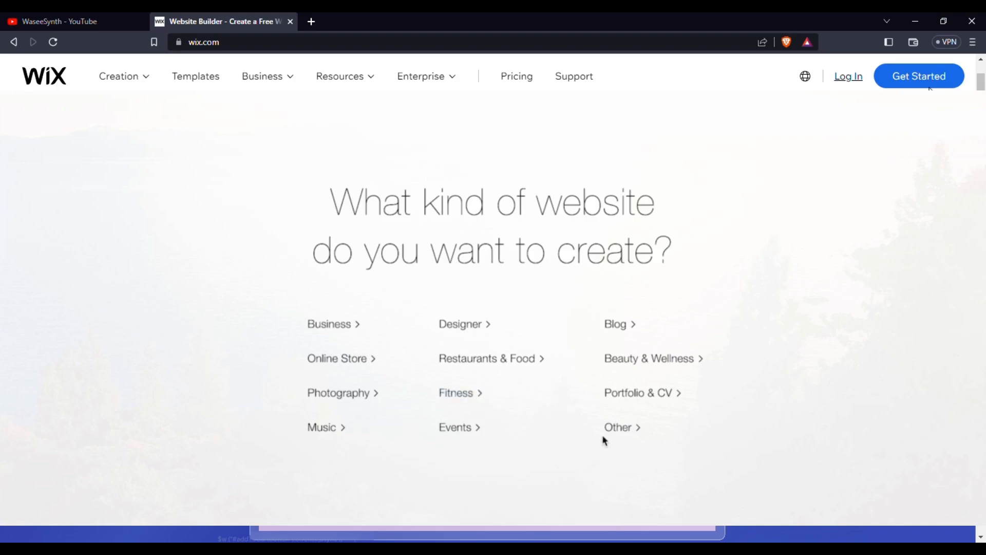
{"action": "left_click", "coordinate": [492, 366]}
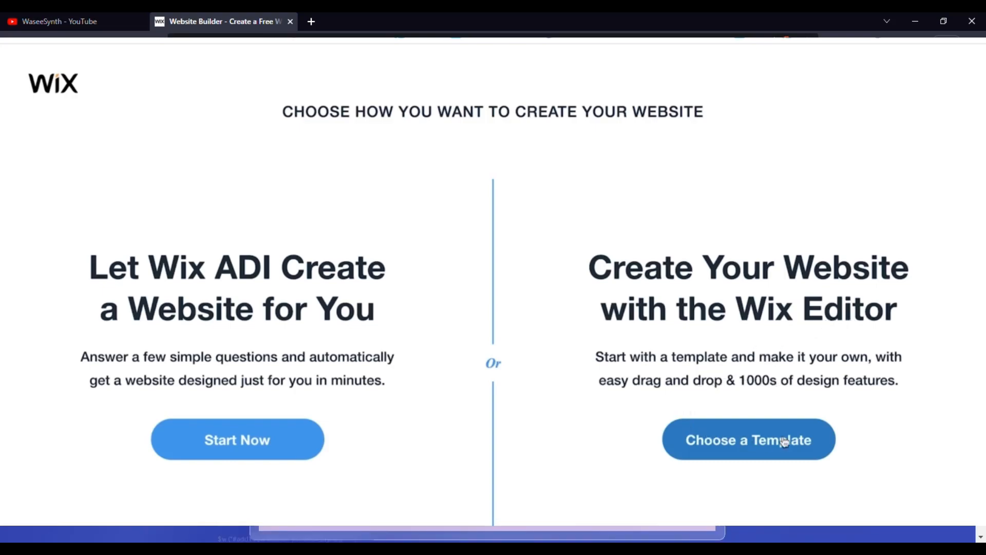
{"action": "left_click", "coordinate": [760, 444]}
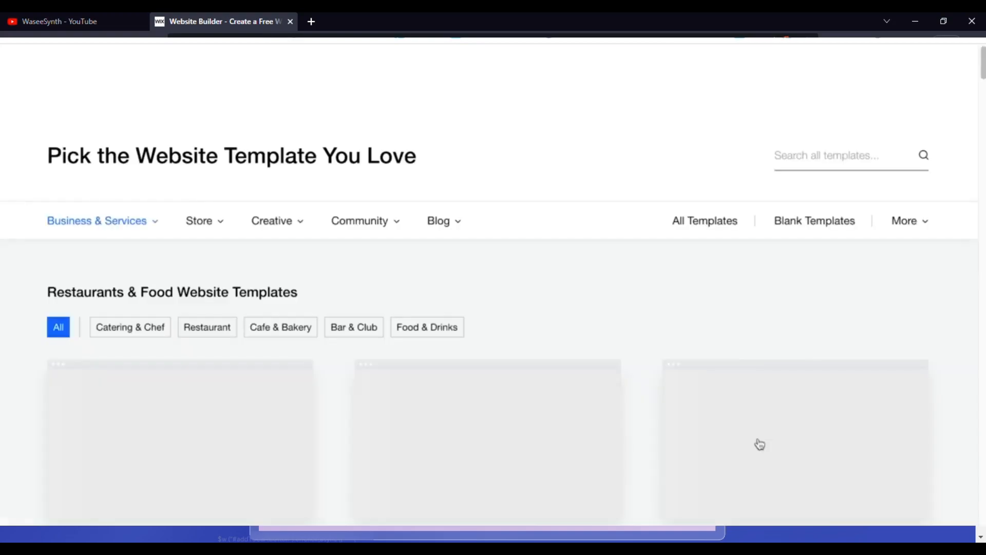
Step: Browse the Restaurants & Food website templates and examine the available Business & Services template categories
{"action": "scroll", "coordinate": [651, 392], "scroll_direction": "down", "scroll_amount": 3}
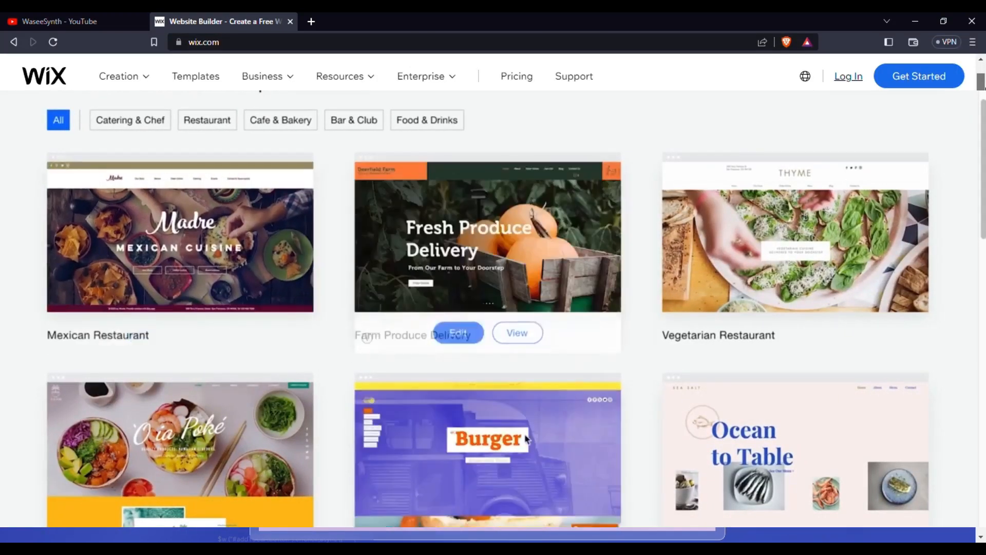
{"action": "scroll", "coordinate": [519, 456], "scroll_direction": "up", "scroll_amount": 1}
{"action": "scroll", "coordinate": [519, 456], "scroll_direction": "down", "scroll_amount": 9}
{"action": "scroll", "coordinate": [519, 456], "scroll_direction": "up", "scroll_amount": 8}
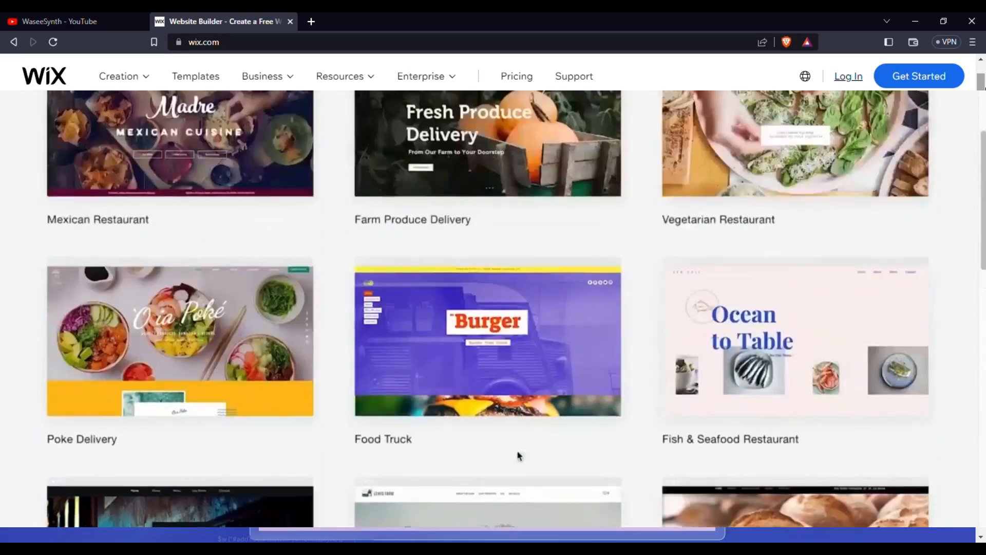
{"action": "scroll", "coordinate": [519, 456], "scroll_direction": "up", "scroll_amount": 3}
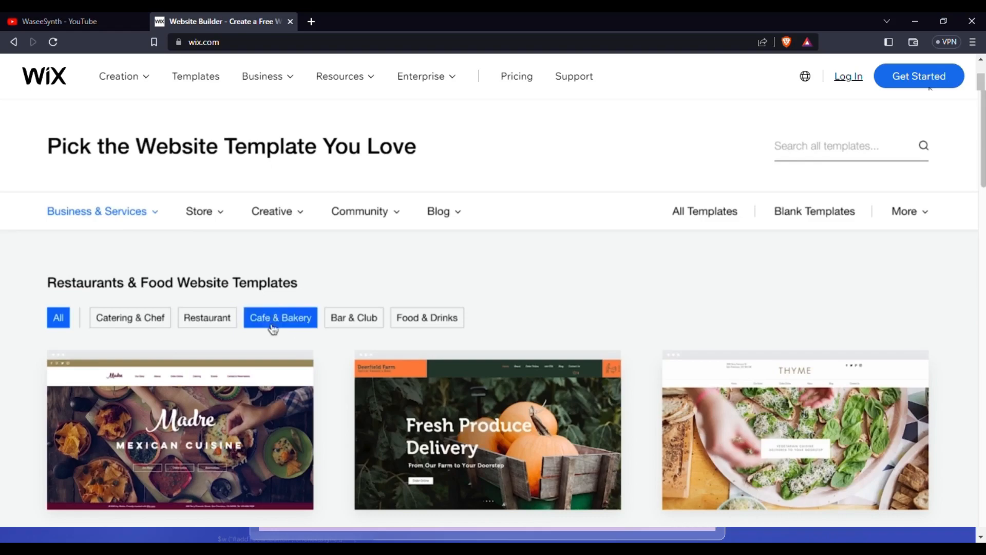
{"action": "scroll", "coordinate": [288, 330], "scroll_direction": "down", "scroll_amount": 1}
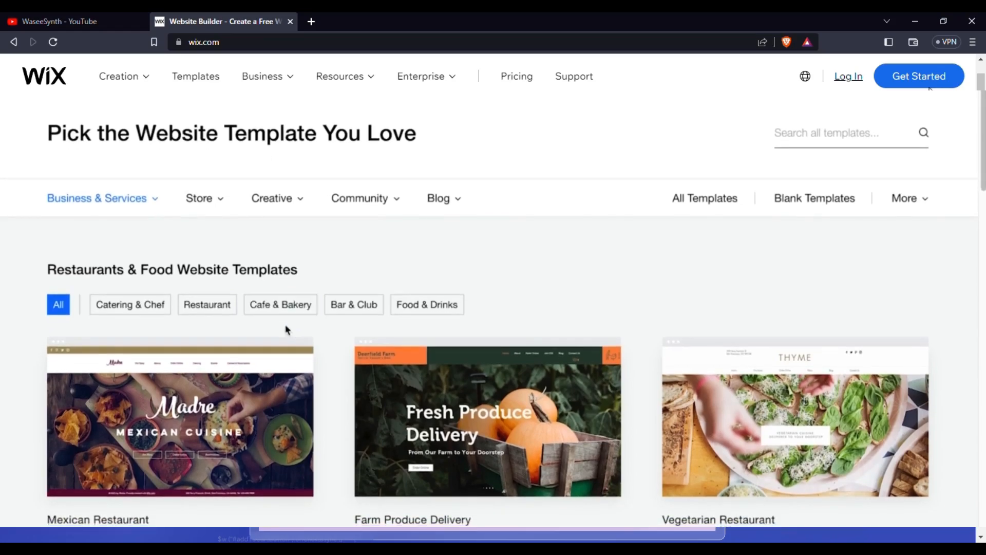
{"action": "scroll", "coordinate": [208, 326], "scroll_direction": "up", "scroll_amount": 1}
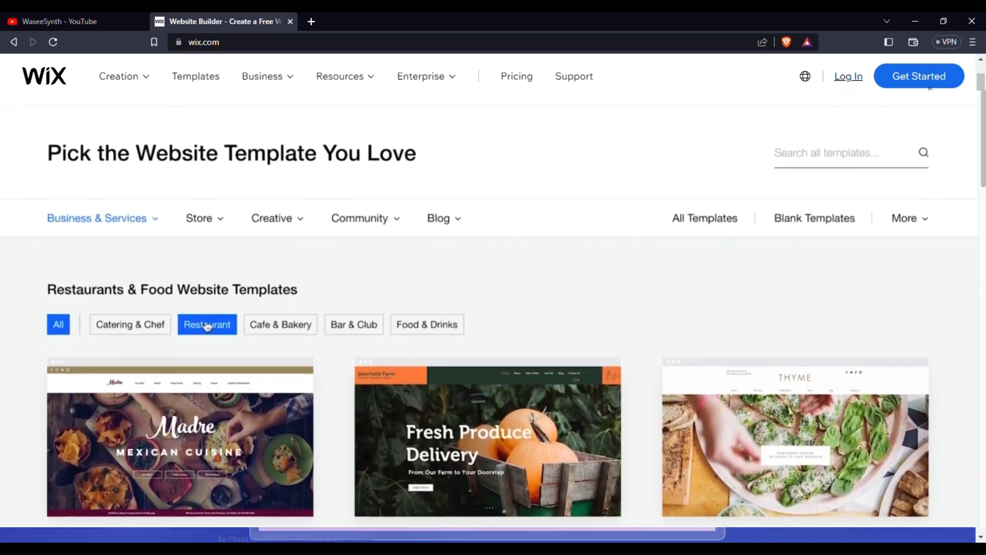
{"action": "mouse_move", "coordinate": [77, 220]}
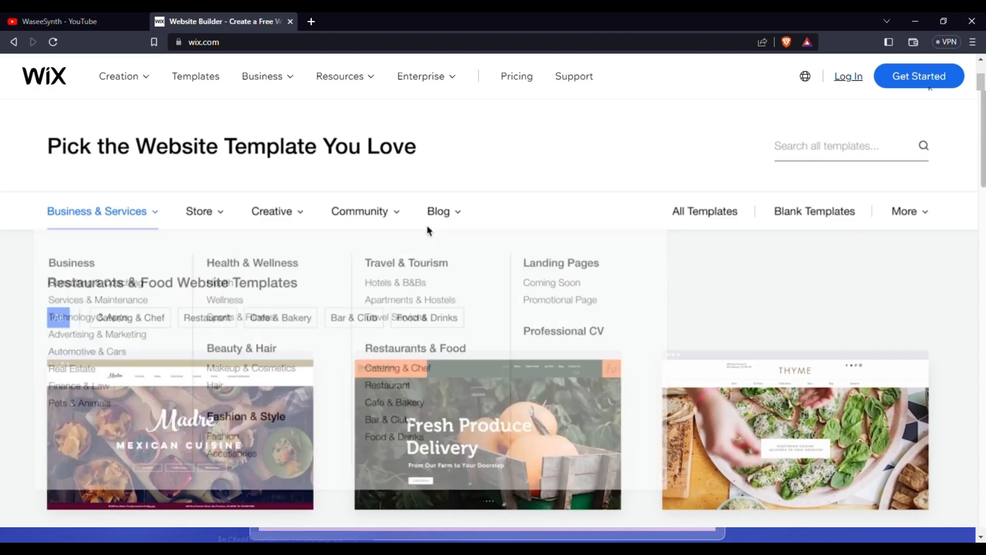
{"action": "mouse_move", "coordinate": [127, 213]}
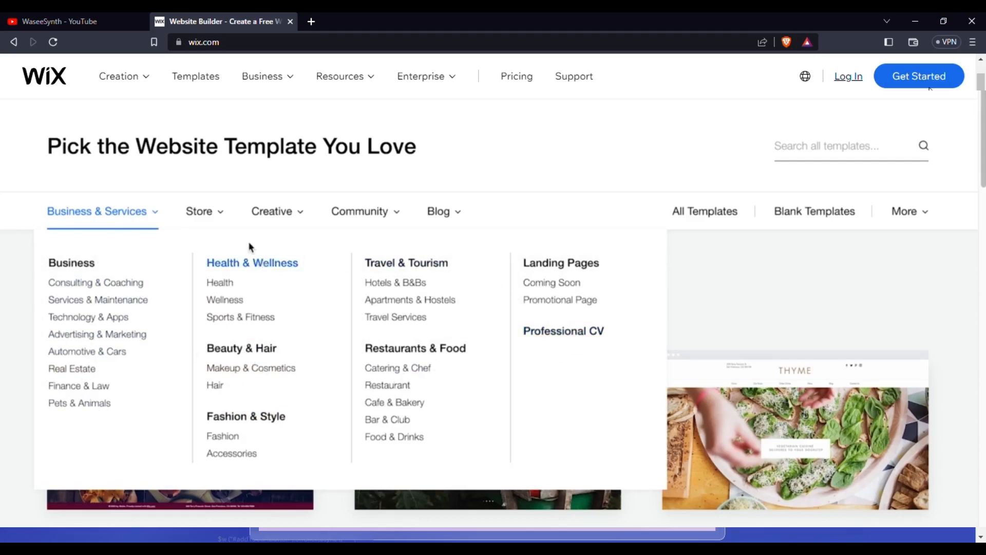
{"action": "mouse_move", "coordinate": [218, 219]}
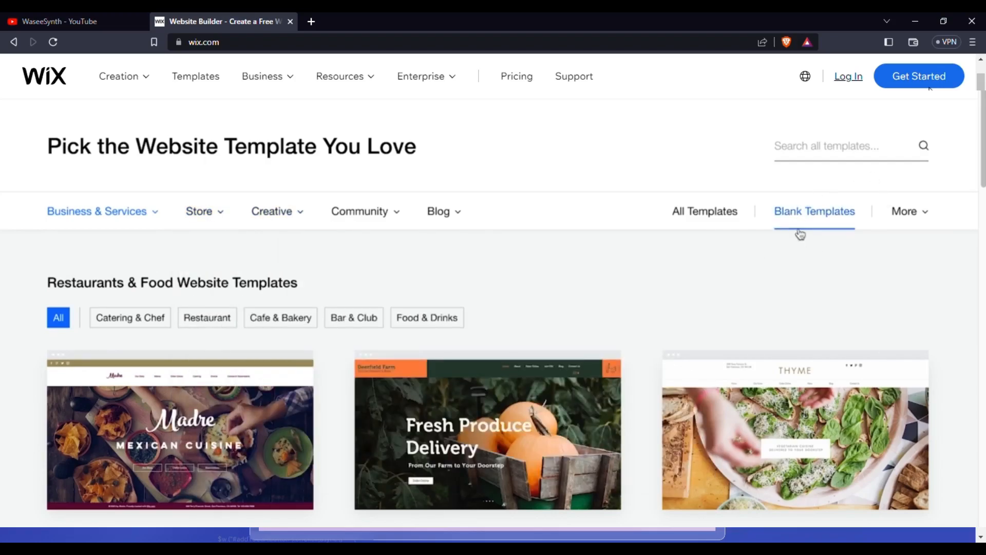
Step: Show the blank website templates and look through their layouts
{"action": "left_click", "coordinate": [816, 219]}
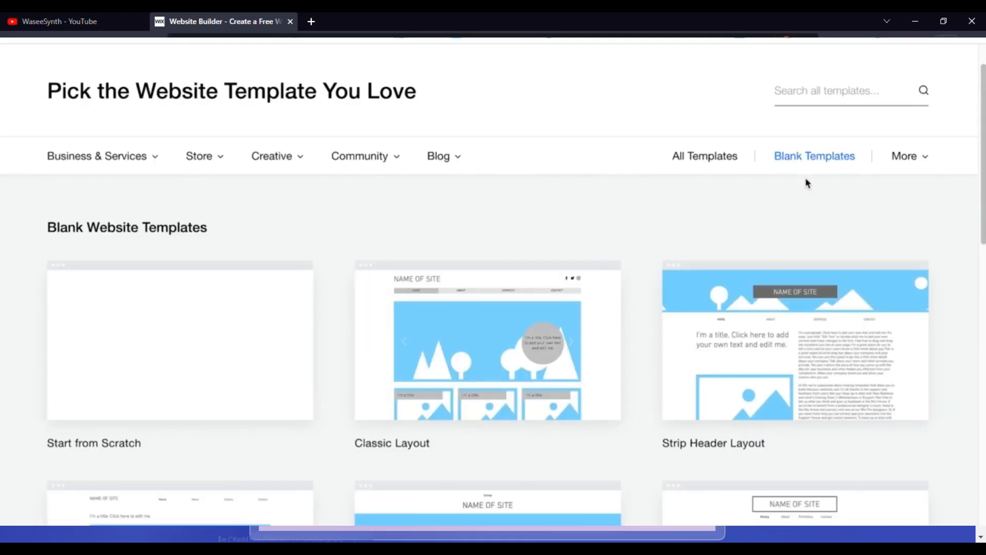
{"action": "scroll", "coordinate": [437, 198], "scroll_direction": "down", "scroll_amount": 2}
{"action": "mouse_move", "coordinate": [546, 199]}
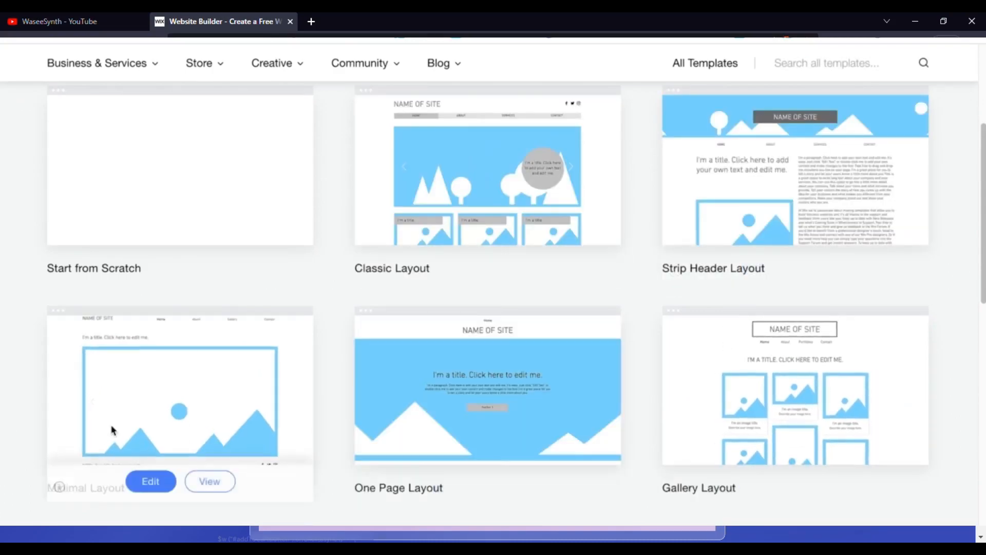
{"action": "scroll", "coordinate": [229, 452], "scroll_direction": "down", "scroll_amount": 2}
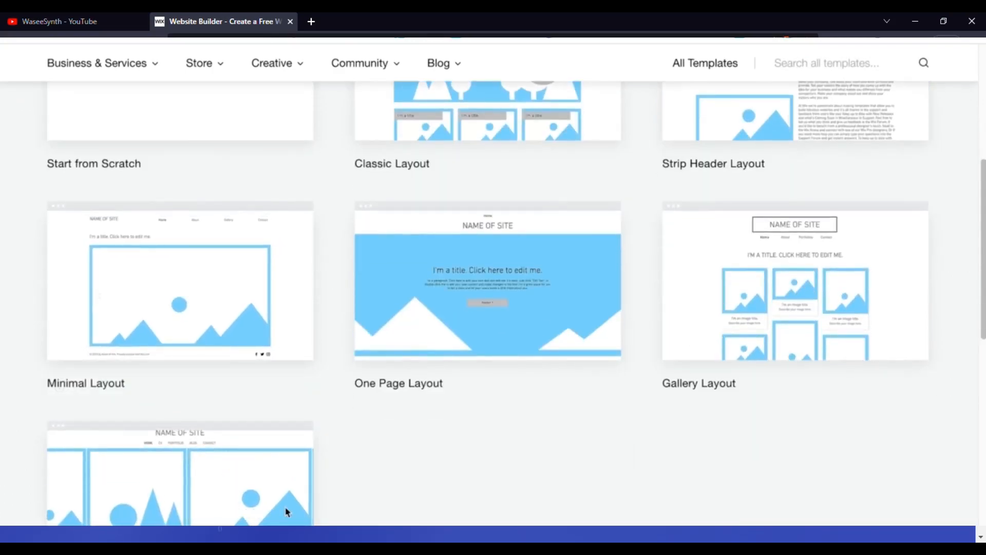
{"action": "scroll", "coordinate": [286, 511], "scroll_direction": "down", "scroll_amount": 2}
{"action": "scroll", "coordinate": [289, 485], "scroll_direction": "up", "scroll_amount": 5}
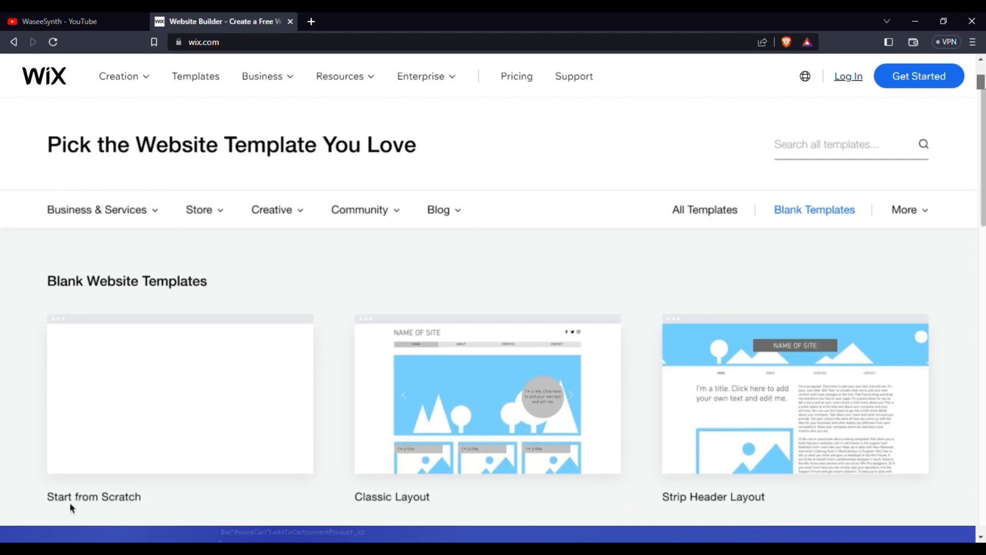
{"action": "mouse_move", "coordinate": [184, 375]}
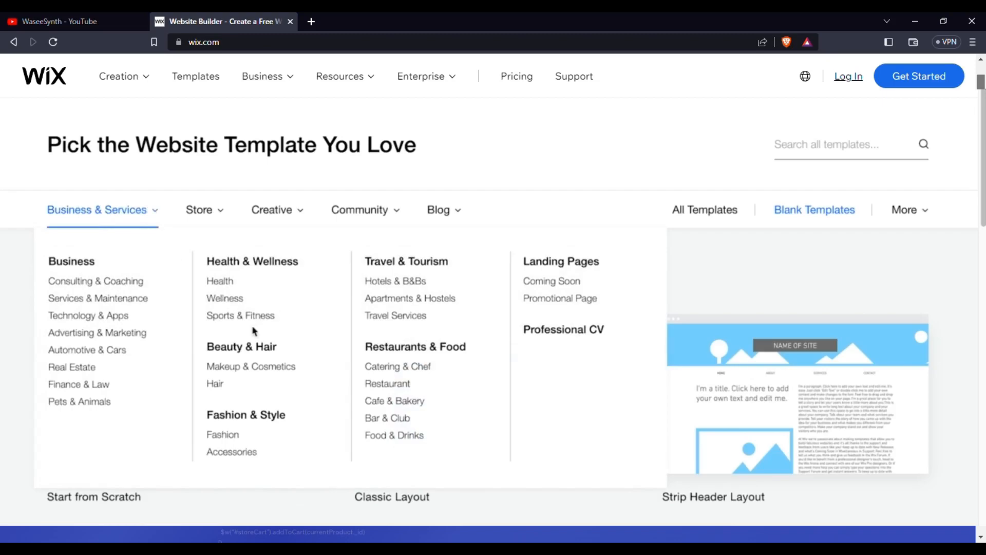
Step: Return to the Restaurants & Food templates and open the preview of the Poke Delivery template
{"action": "left_click", "coordinate": [413, 348]}
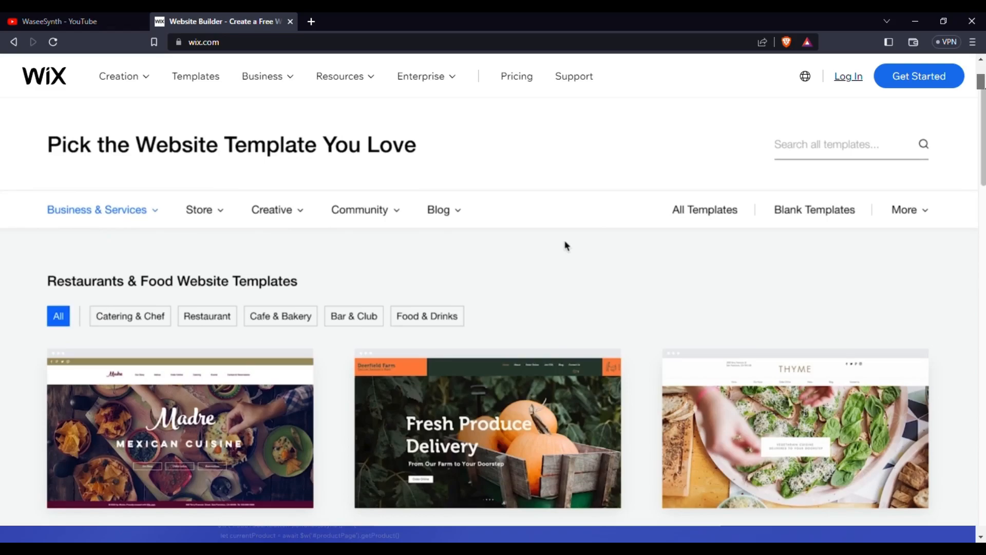
{"action": "scroll", "coordinate": [643, 349], "scroll_direction": "down", "scroll_amount": 5}
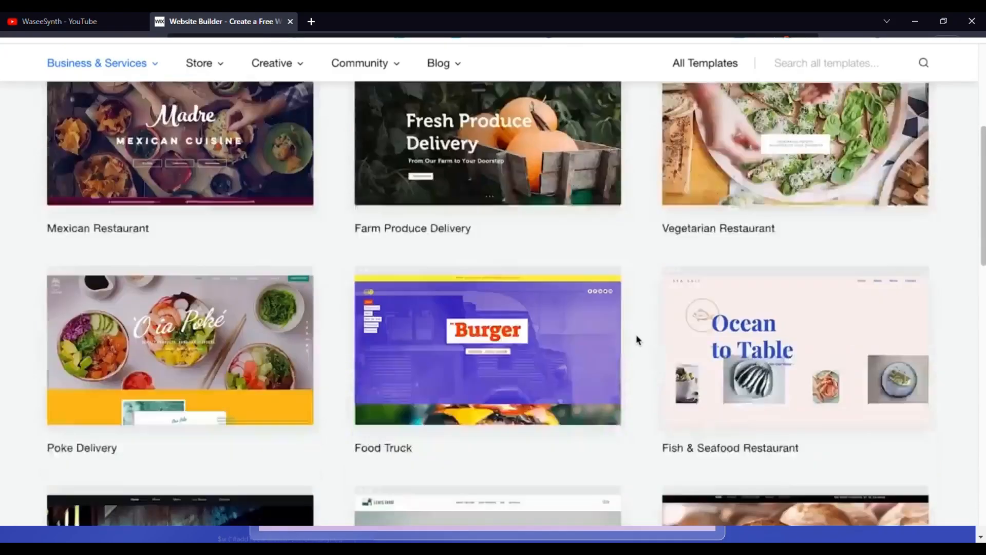
{"action": "scroll", "coordinate": [638, 340], "scroll_direction": "down", "scroll_amount": 6}
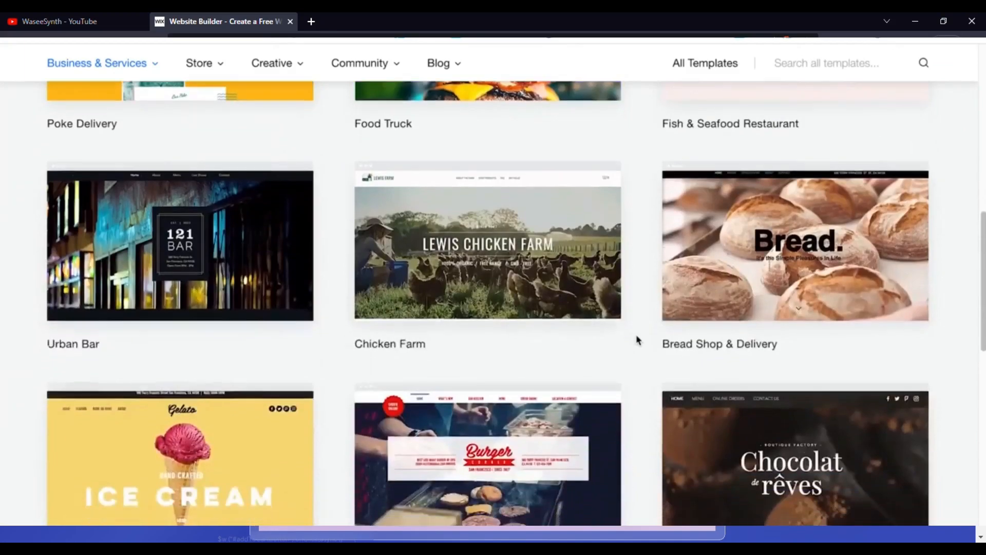
{"action": "scroll", "coordinate": [638, 340], "scroll_direction": "up", "scroll_amount": 2}
{"action": "mouse_move", "coordinate": [272, 344]}
{"action": "scroll", "coordinate": [272, 344], "scroll_direction": "up", "scroll_amount": 2}
{"action": "mouse_move", "coordinate": [251, 286]}
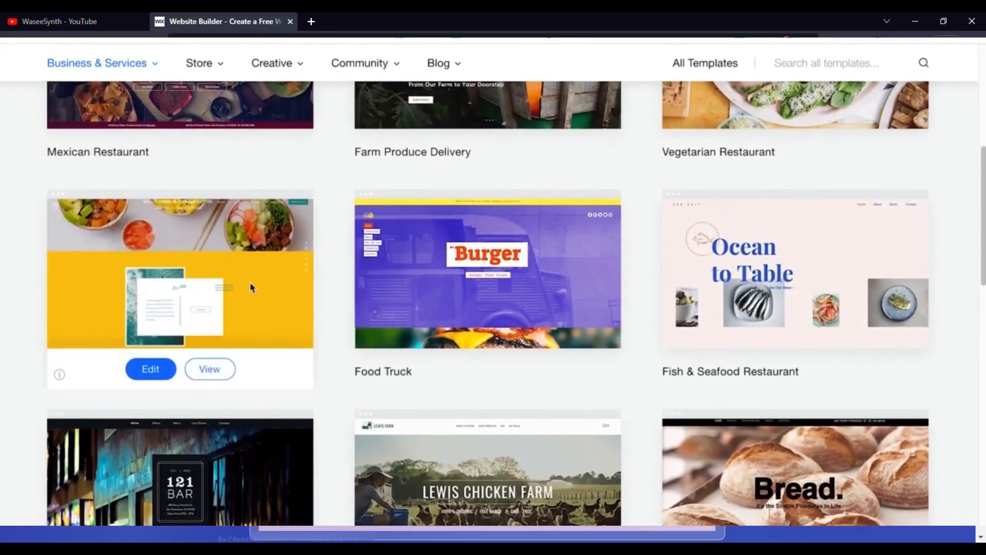
{"action": "left_click", "coordinate": [216, 374]}
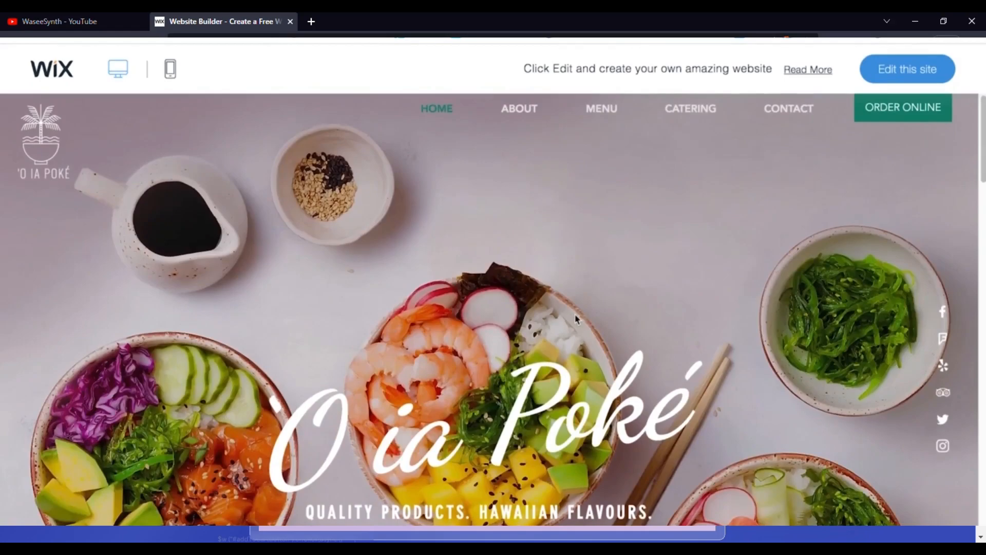
Step: Examine the Poke Delivery template's homepage sections in the desktop preview
{"action": "scroll", "coordinate": [575, 318], "scroll_direction": "down", "scroll_amount": 8}
{"action": "scroll", "coordinate": [576, 318], "scroll_direction": "up", "scroll_amount": 5}
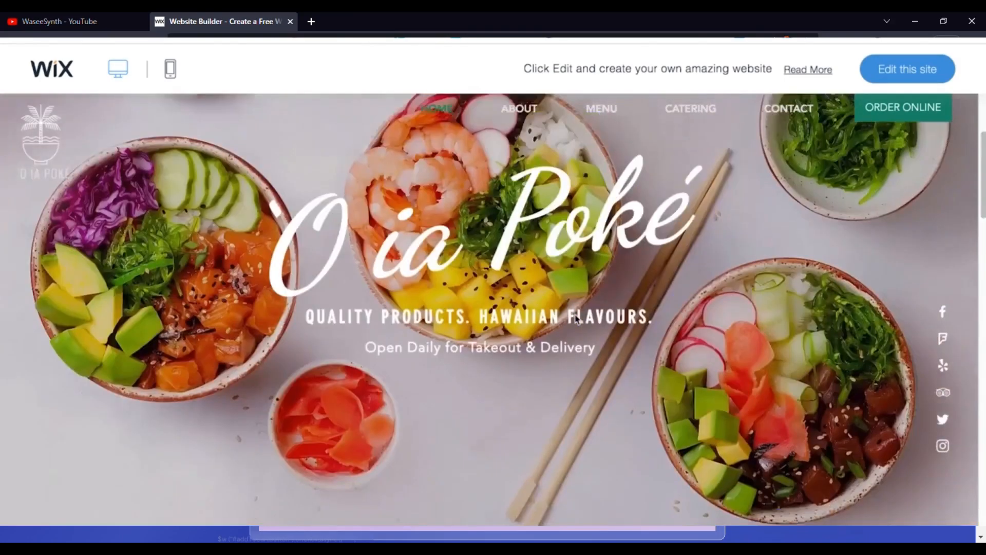
{"action": "scroll", "coordinate": [576, 319], "scroll_direction": "up", "scroll_amount": 3}
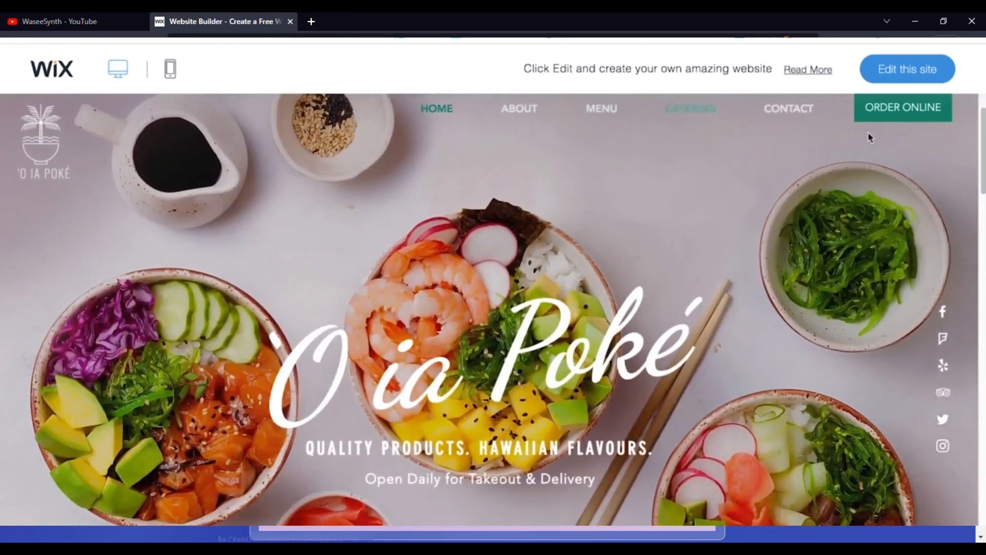
{"action": "scroll", "coordinate": [789, 244], "scroll_direction": "down", "scroll_amount": 6}
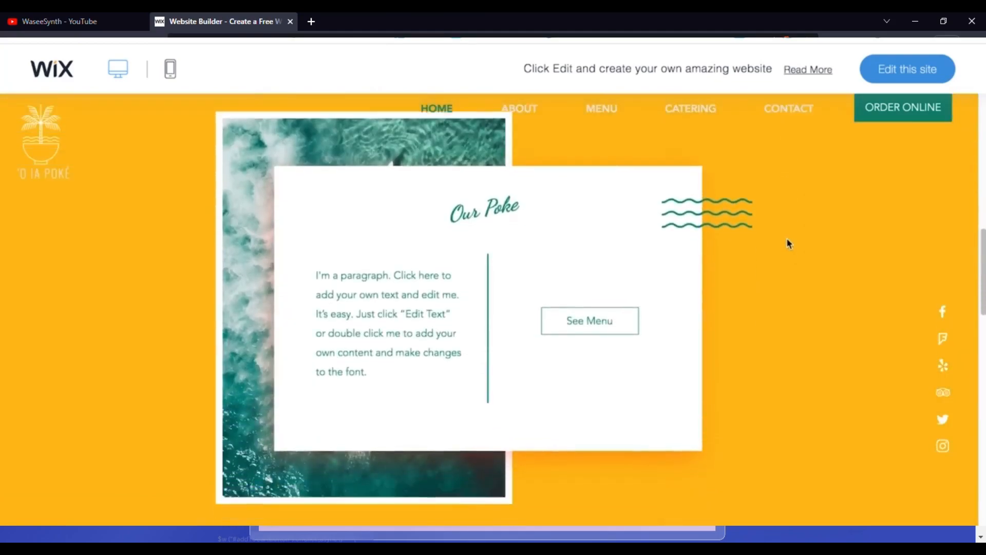
{"action": "scroll", "coordinate": [788, 243], "scroll_direction": "down", "scroll_amount": 5}
{"action": "scroll", "coordinate": [788, 243], "scroll_direction": "up", "scroll_amount": 8}
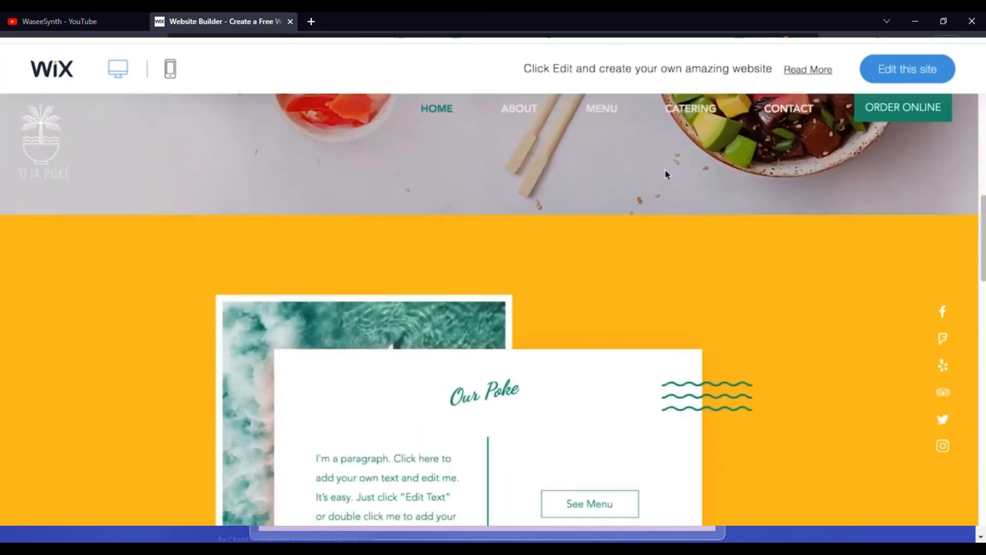
{"action": "scroll", "coordinate": [665, 175], "scroll_direction": "up", "scroll_amount": 6}
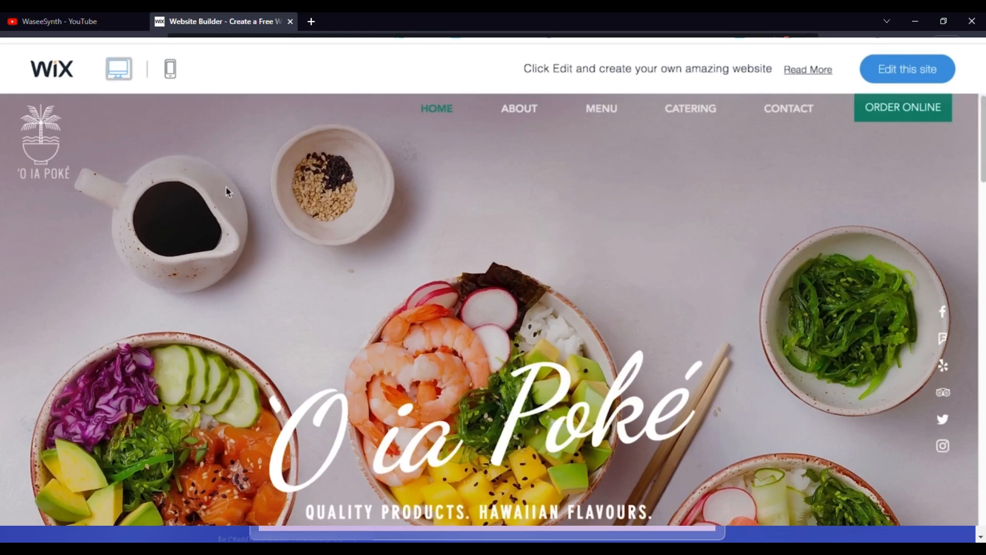
Step: Preview the Poke Delivery template's mobile version, reviewing its page content and opening and closing its navigation menu
{"action": "left_click", "coordinate": [175, 78]}
{"action": "scroll", "coordinate": [320, 327], "scroll_direction": "down", "scroll_amount": 1}
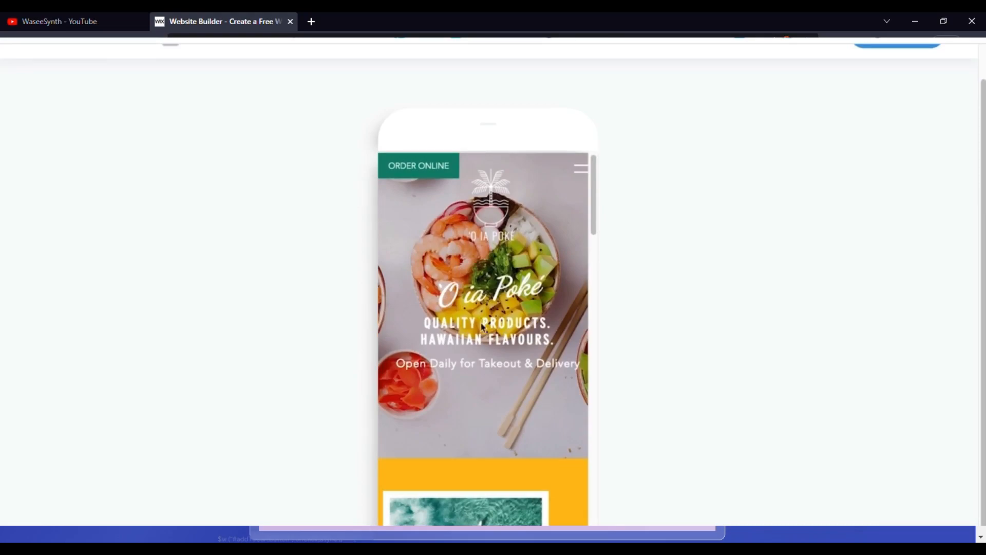
{"action": "scroll", "coordinate": [481, 327], "scroll_direction": "down", "scroll_amount": 12}
{"action": "scroll", "coordinate": [481, 325], "scroll_direction": "down", "scroll_amount": 5}
{"action": "scroll", "coordinate": [479, 322], "scroll_direction": "up", "scroll_amount": 15}
{"action": "scroll", "coordinate": [499, 414], "scroll_direction": "down", "scroll_amount": 5}
{"action": "scroll", "coordinate": [501, 417], "scroll_direction": "up", "scroll_amount": 5}
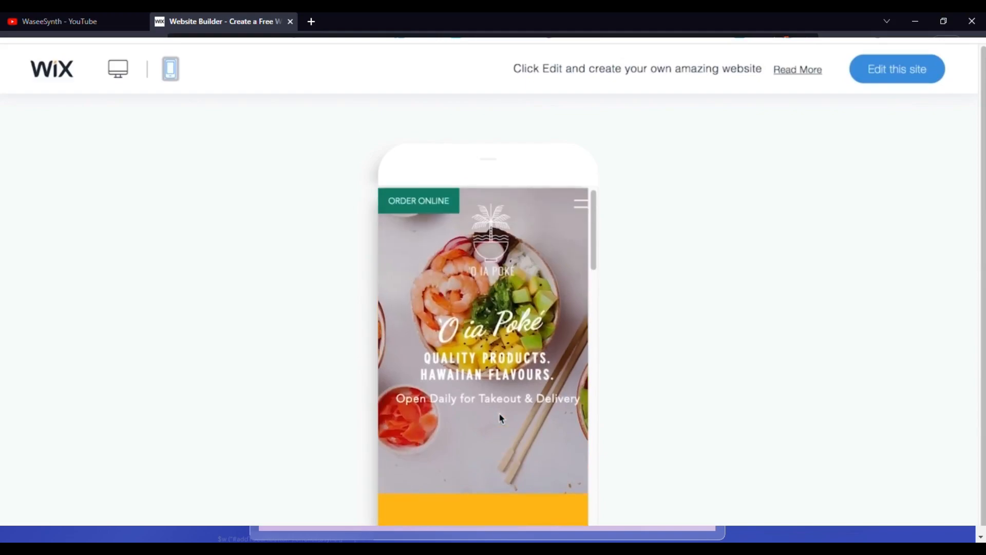
{"action": "left_click", "coordinate": [582, 209]}
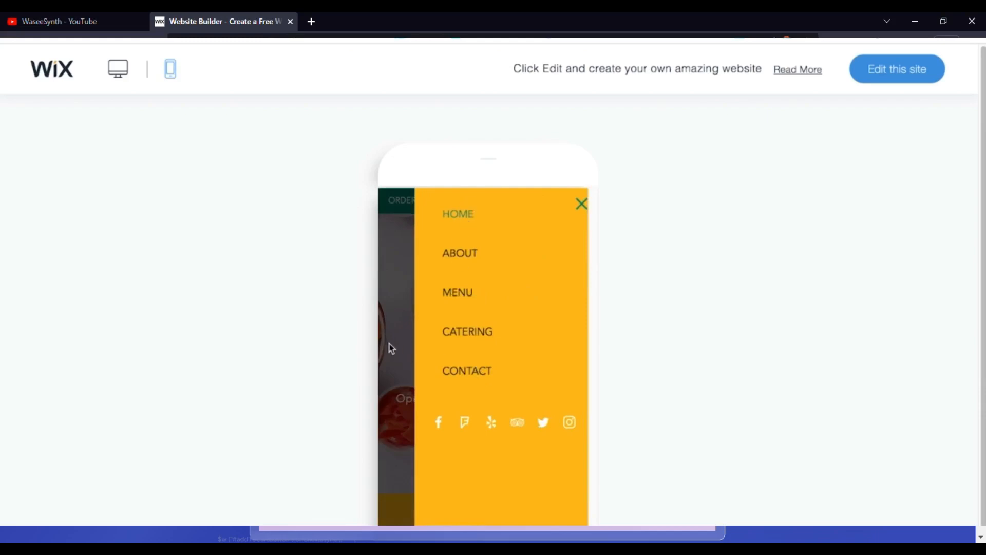
{"action": "left_click", "coordinate": [390, 348]}
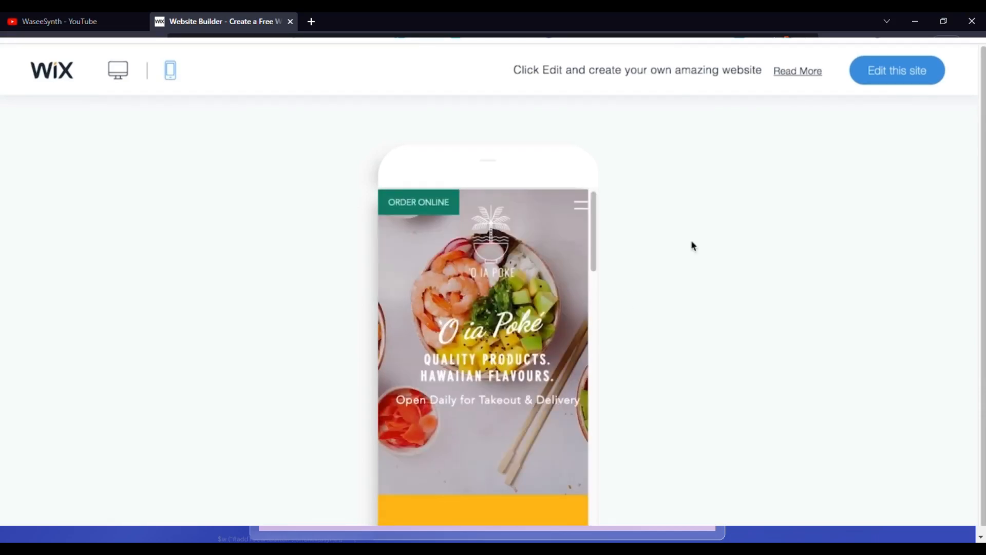
Step: Open the Poke Delivery template in the editor and select the homepage's title and the tagline text below it
{"action": "left_click", "coordinate": [888, 79]}
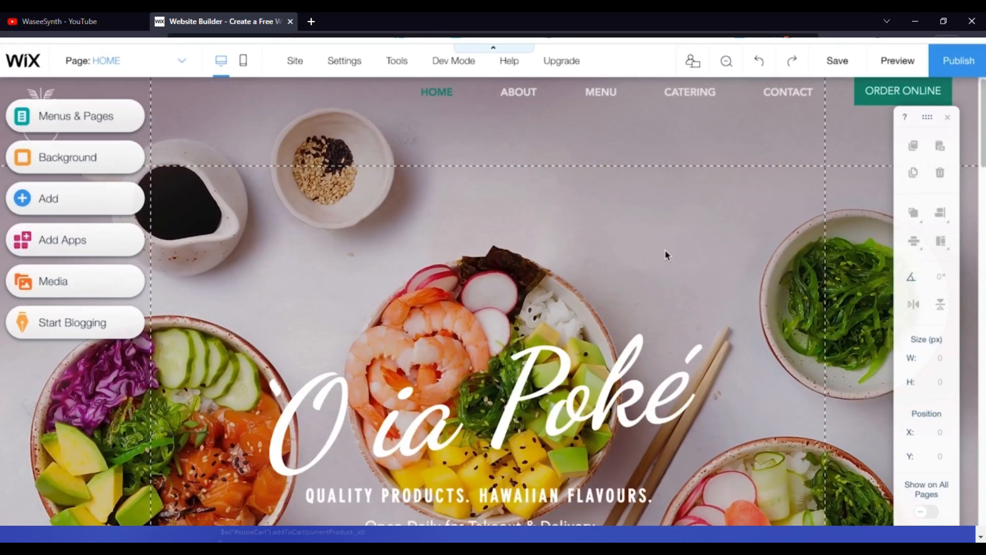
{"action": "scroll", "coordinate": [641, 287], "scroll_direction": "down", "scroll_amount": 5}
{"action": "scroll", "coordinate": [641, 286], "scroll_direction": "up", "scroll_amount": 4}
{"action": "left_click", "coordinate": [498, 326]}
{"action": "left_click", "coordinate": [475, 419]}
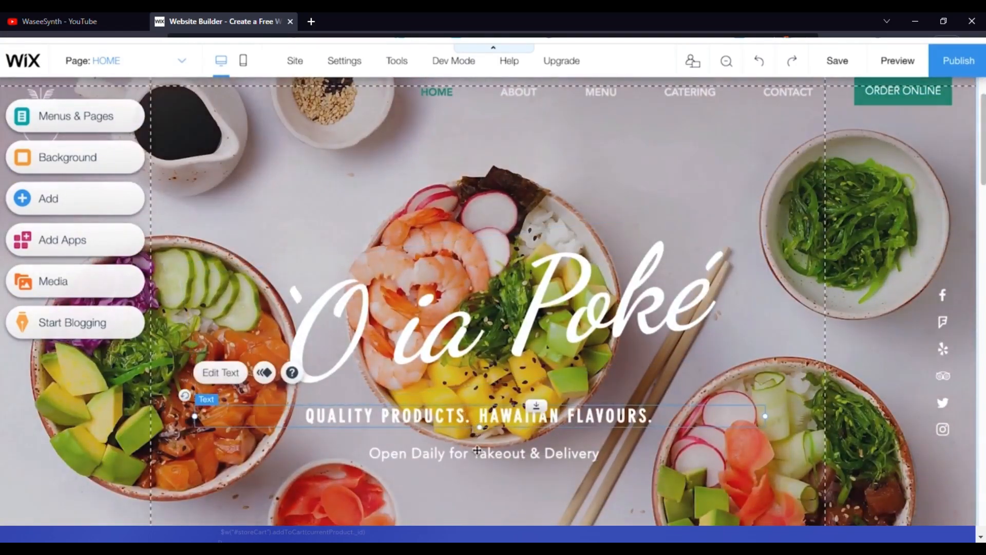
Step: Move the "Open Daily for Takeout & Delivery" text on the homepage slightly to the right and select the strip behind it
{"action": "mouse_move", "coordinate": [475, 456]}
{"action": "left_mouse_down"}
{"action": "mouse_move", "coordinate": [471, 491]}
{"action": "mouse_move", "coordinate": [429, 472]}
{"action": "mouse_move", "coordinate": [471, 493]}
{"action": "mouse_move", "coordinate": [522, 464]}
{"action": "mouse_move", "coordinate": [491, 456]}
{"action": "left_mouse_up"}
{"action": "left_click", "coordinate": [504, 508]}
{"action": "scroll", "coordinate": [639, 458], "scroll_direction": "down", "scroll_amount": 3}
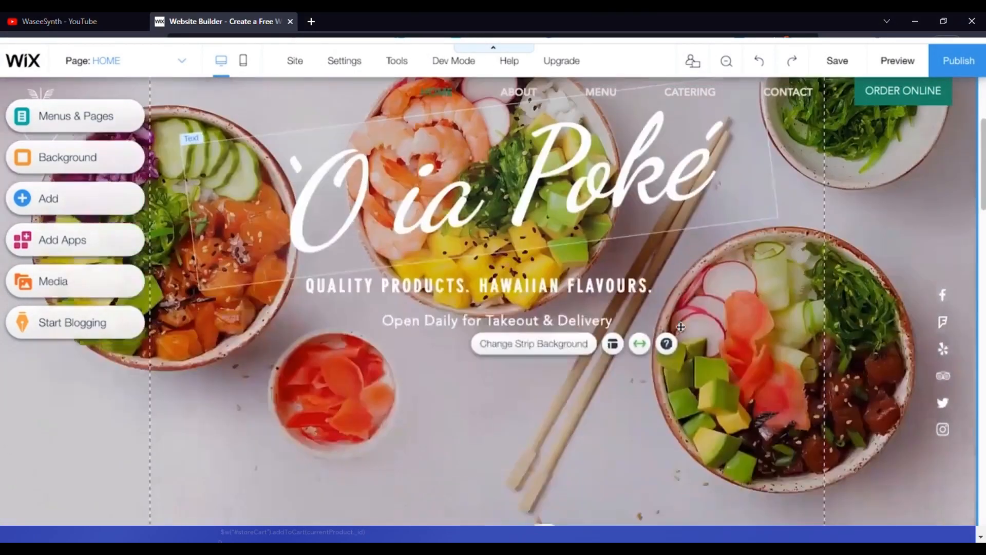
{"action": "scroll", "coordinate": [433, 432], "scroll_direction": "down", "scroll_amount": 5}
{"action": "scroll", "coordinate": [433, 433], "scroll_direction": "up", "scroll_amount": 2}
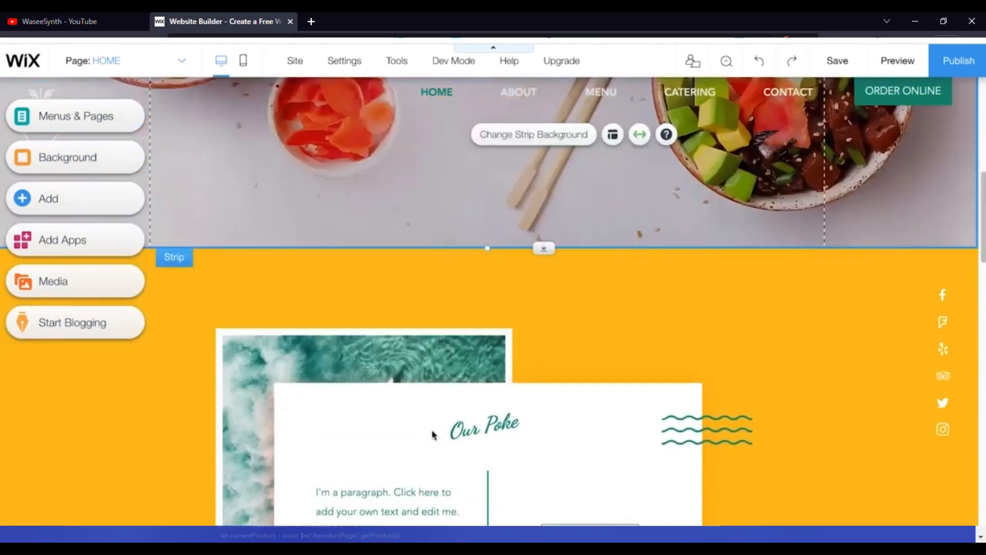
{"action": "scroll", "coordinate": [432, 434], "scroll_direction": "up", "scroll_amount": 5}
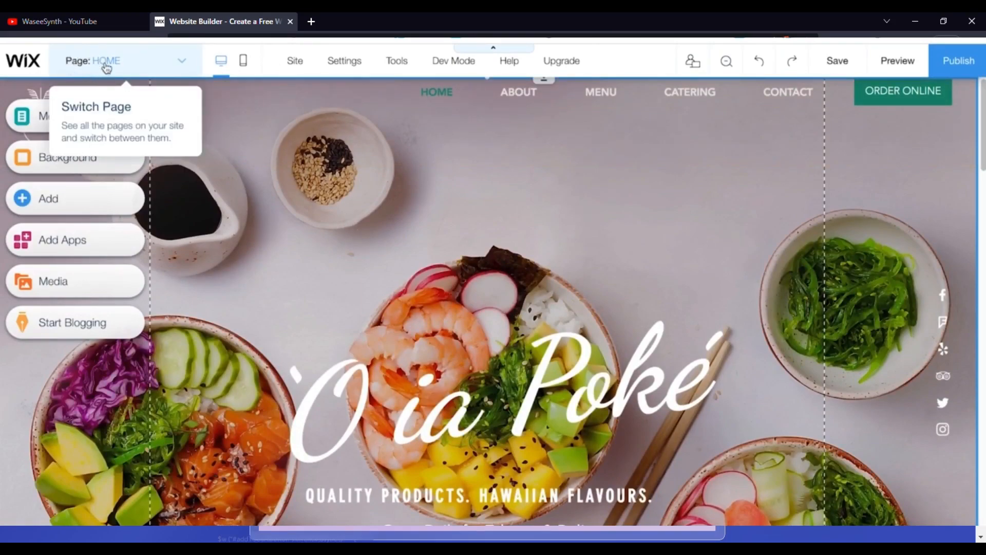
Step: Open the ABOUT page and move its About Us title and paragraph slightly lower within the white container box
{"action": "left_click", "coordinate": [185, 66]}
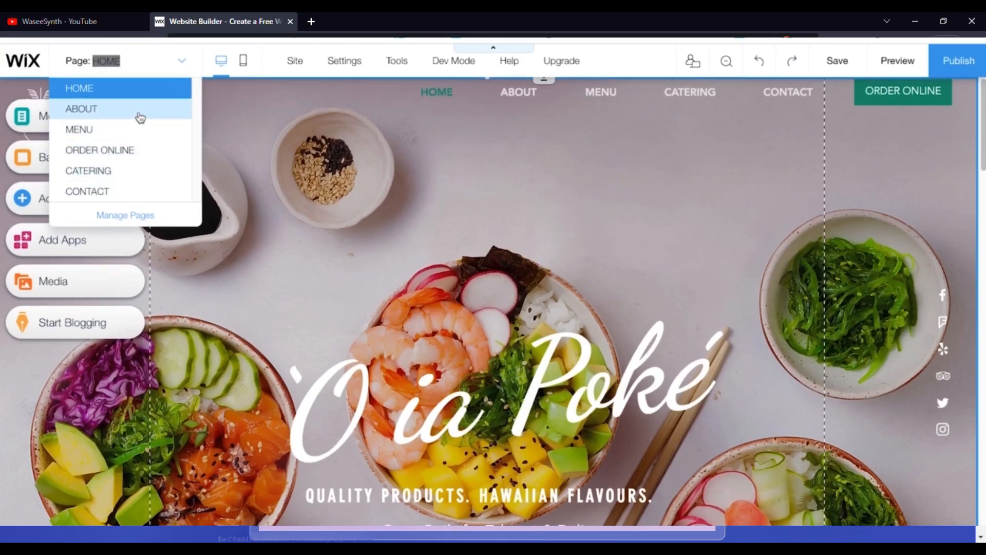
{"action": "left_click", "coordinate": [93, 109]}
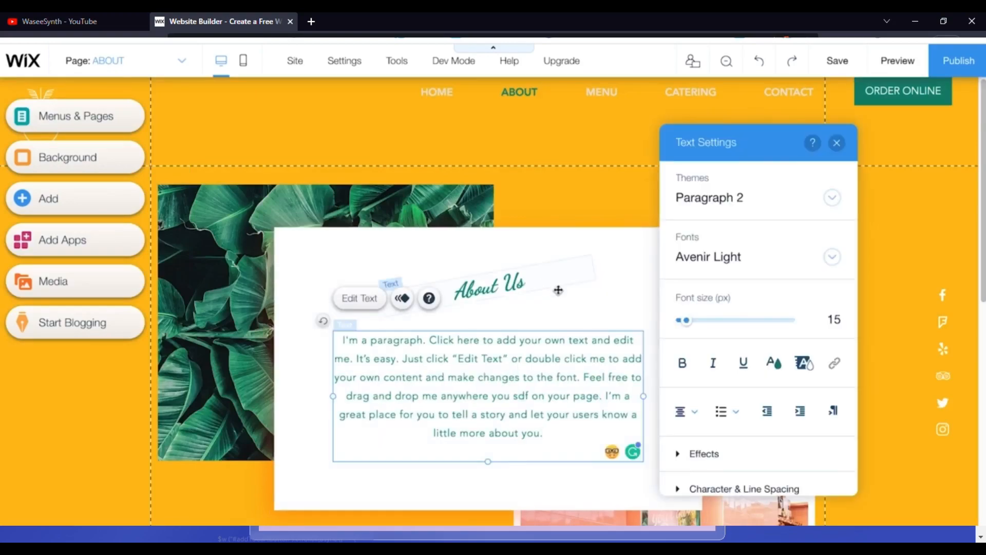
{"action": "left_click", "coordinate": [545, 288]}
{"action": "mouse_move", "coordinate": [529, 284]}
{"action": "left_mouse_down"}
{"action": "mouse_move", "coordinate": [527, 266]}
{"action": "mouse_move", "coordinate": [524, 291]}
{"action": "left_mouse_up"}
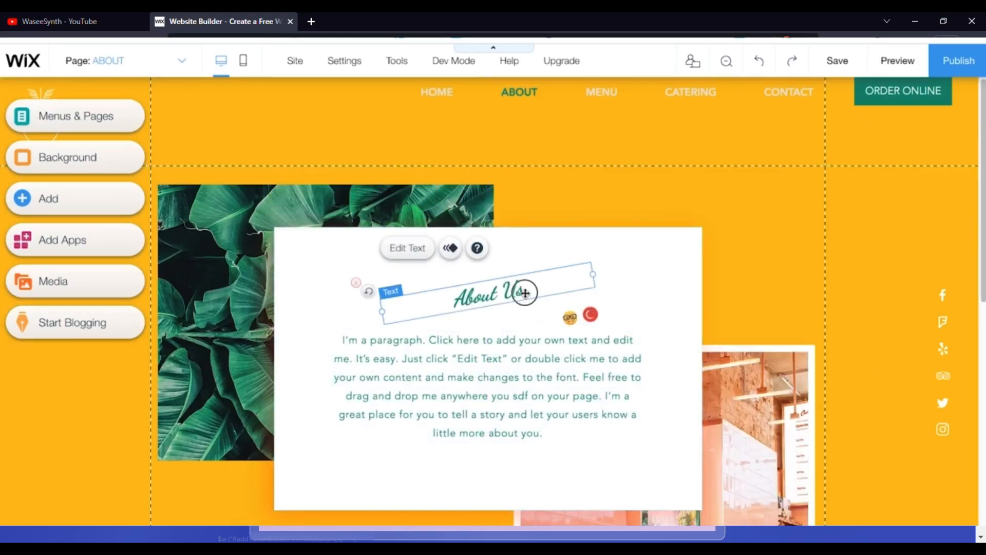
{"action": "left_click", "coordinate": [621, 312]}
{"action": "mouse_move", "coordinate": [515, 402]}
{"action": "left_mouse_down"}
{"action": "mouse_move", "coordinate": [513, 415]}
{"action": "mouse_move", "coordinate": [515, 407]}
{"action": "left_mouse_up"}
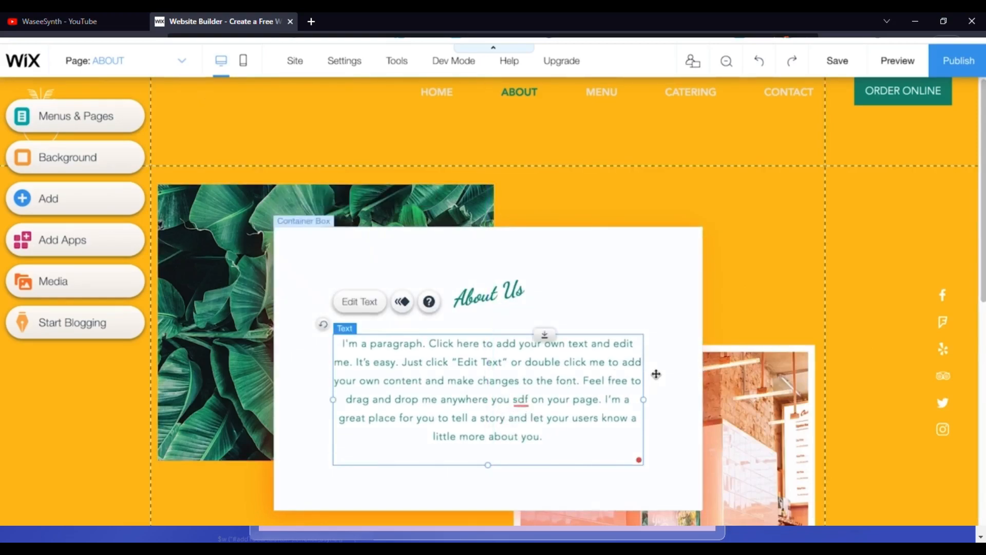
{"action": "left_click", "coordinate": [653, 373]}
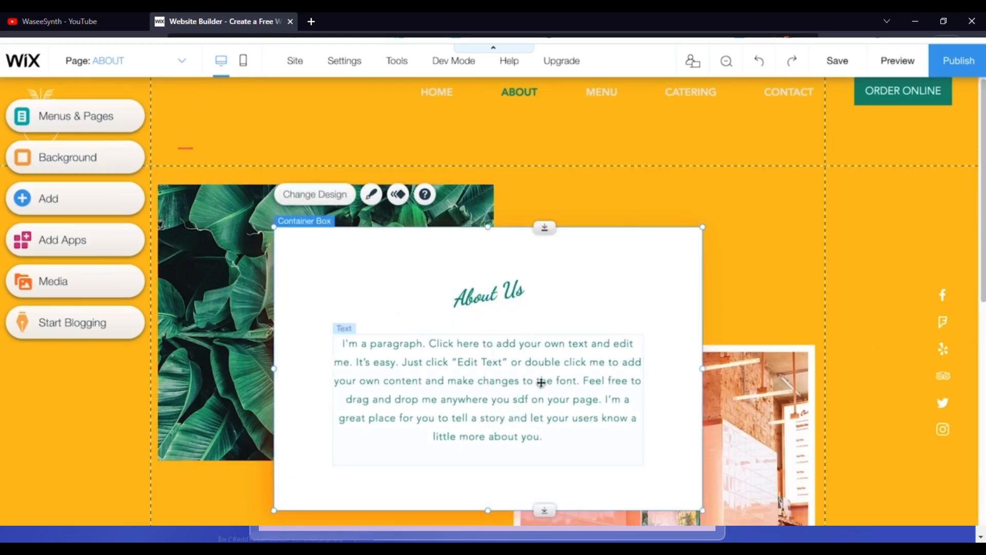
Step: Look over the rest of the ABOUT page, return to the HOME page and select its top strip
{"action": "scroll", "coordinate": [547, 452], "scroll_direction": "down", "scroll_amount": 5}
{"action": "scroll", "coordinate": [545, 497], "scroll_direction": "down", "scroll_amount": 3}
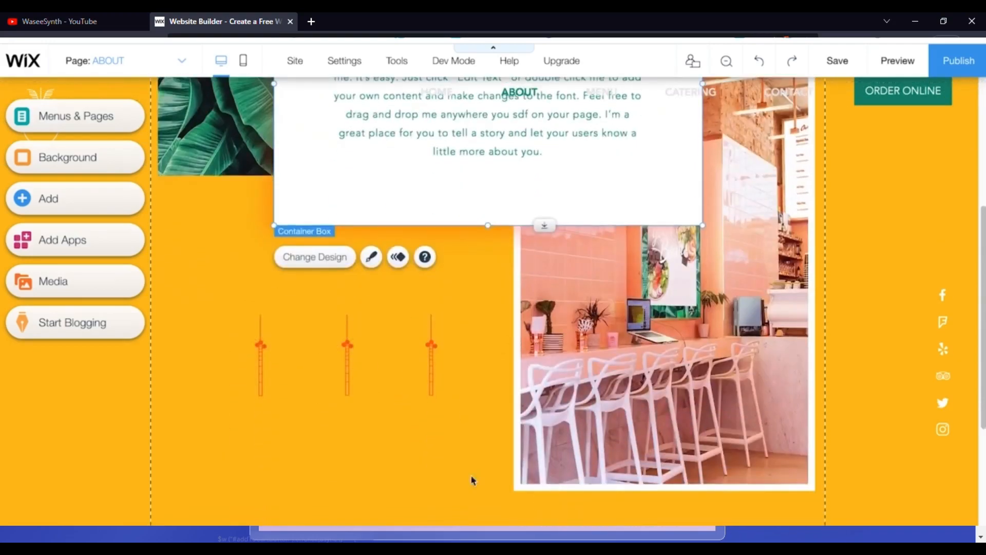
{"action": "scroll", "coordinate": [489, 458], "scroll_direction": "up", "scroll_amount": 8}
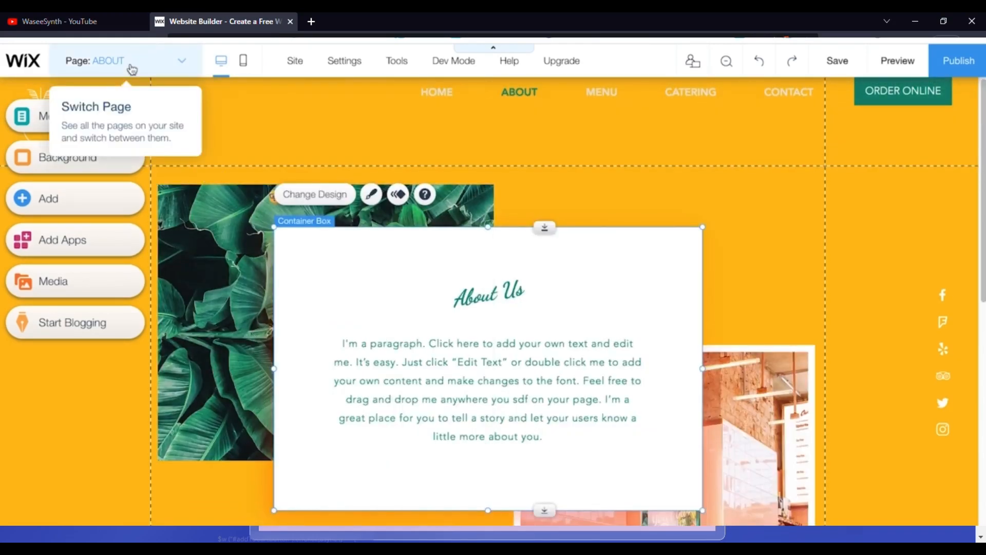
{"action": "left_click", "coordinate": [185, 65]}
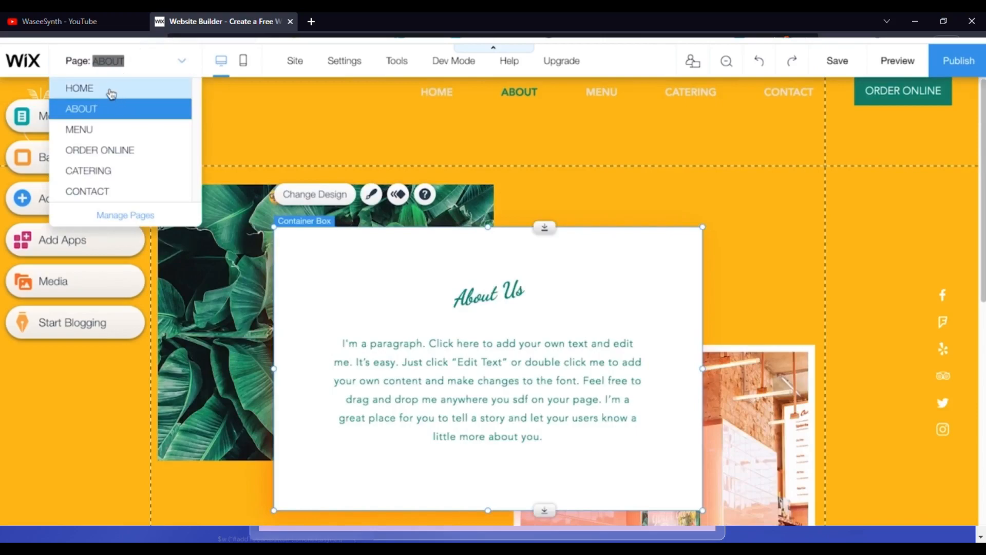
{"action": "left_click", "coordinate": [80, 88]}
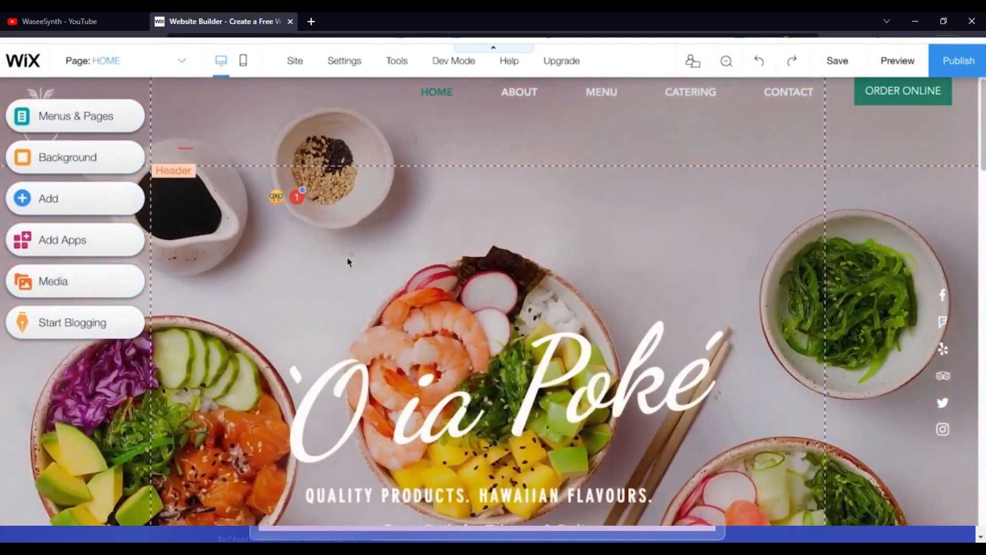
{"action": "left_click", "coordinate": [348, 258]}
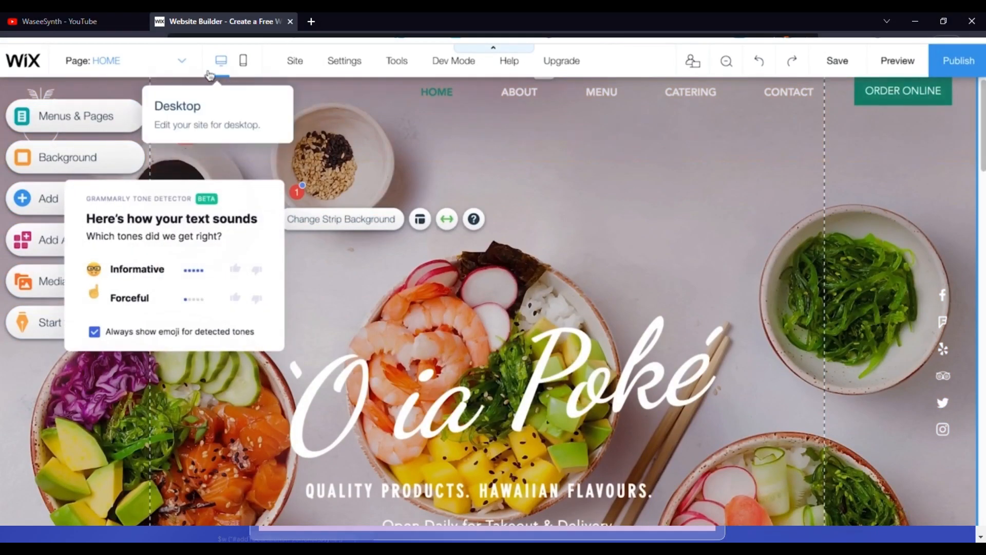
Step: Examine the homepage's sections in the mobile editor and return to the desktop editor
{"action": "left_click", "coordinate": [244, 66]}
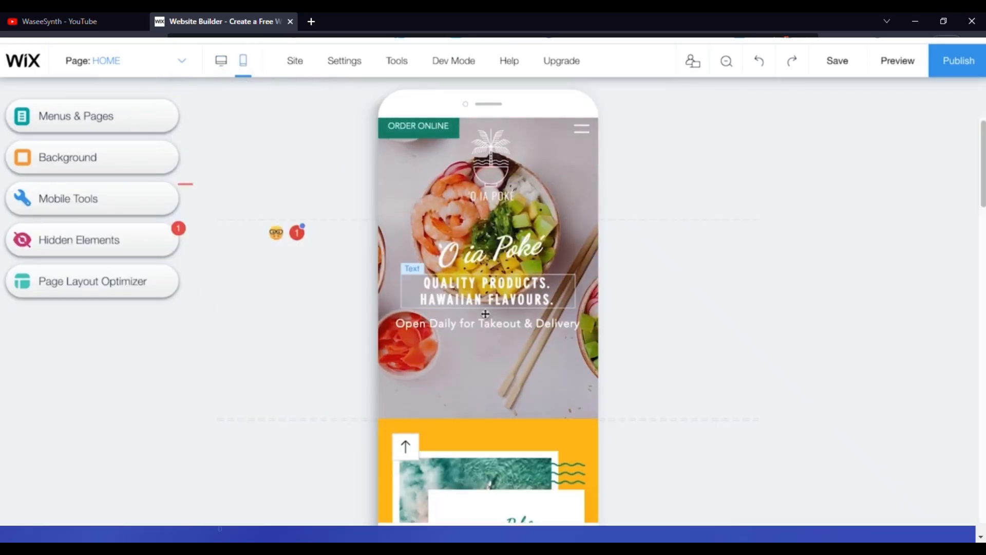
{"action": "scroll", "coordinate": [463, 362], "scroll_direction": "down", "scroll_amount": 3}
{"action": "scroll", "coordinate": [462, 362], "scroll_direction": "down", "scroll_amount": 10}
{"action": "scroll", "coordinate": [501, 209], "scroll_direction": "up", "scroll_amount": 6}
{"action": "left_click", "coordinate": [501, 209]}
{"action": "scroll", "coordinate": [528, 292], "scroll_direction": "up", "scroll_amount": 7}
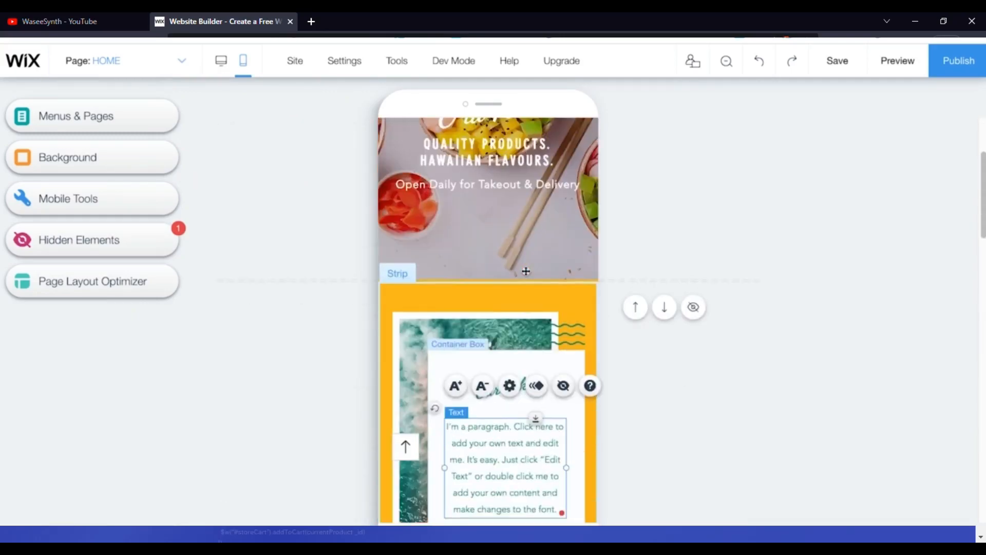
{"action": "scroll", "coordinate": [529, 292], "scroll_direction": "up", "scroll_amount": 3}
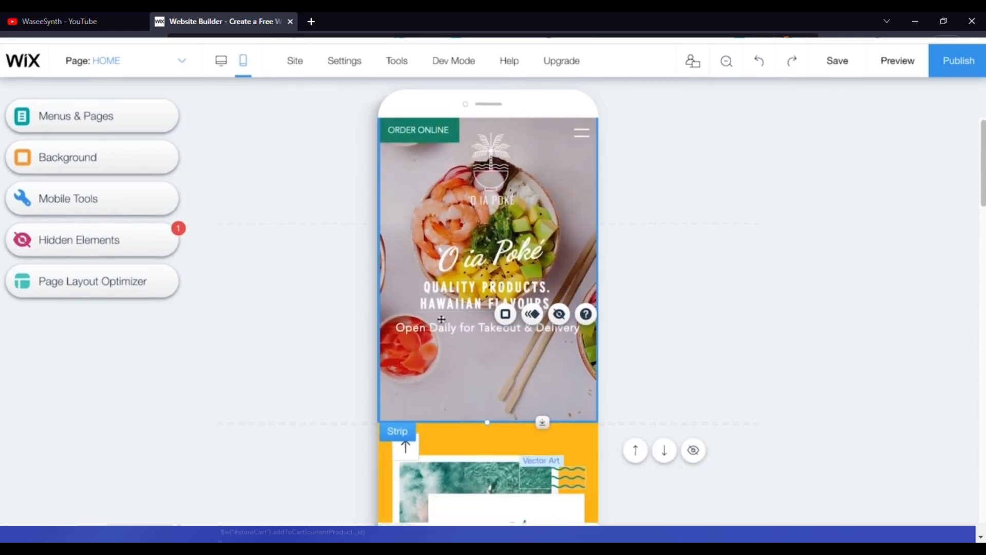
{"action": "scroll", "coordinate": [512, 376], "scroll_direction": "down", "scroll_amount": 12}
{"action": "scroll", "coordinate": [512, 376], "scroll_direction": "up", "scroll_amount": 10}
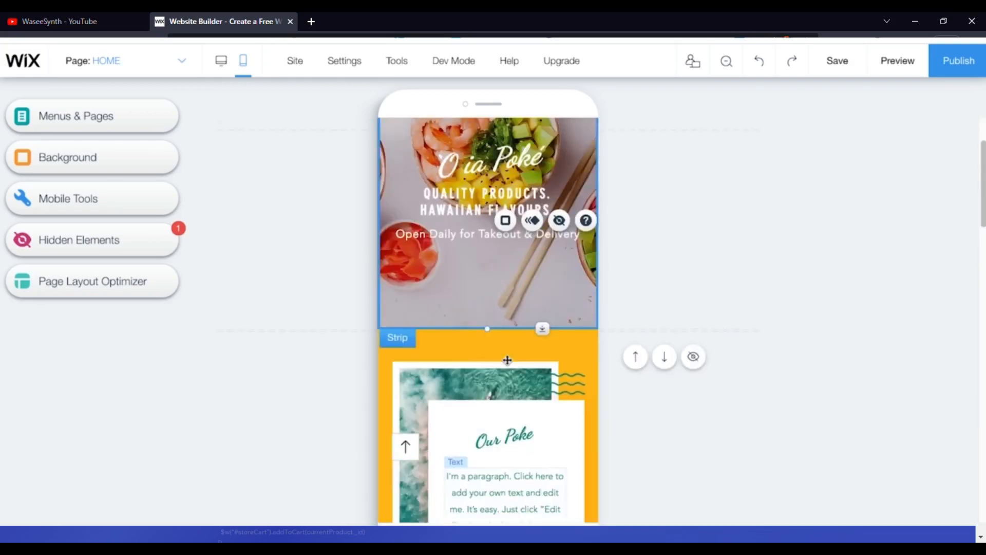
{"action": "scroll", "coordinate": [507, 360], "scroll_direction": "up", "scroll_amount": 2}
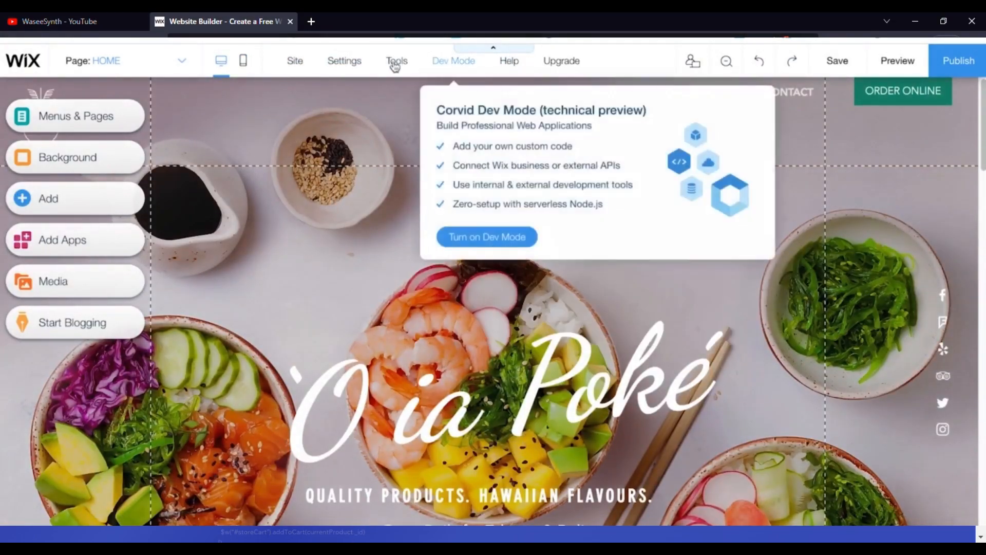
{"action": "mouse_move", "coordinate": [296, 69]}
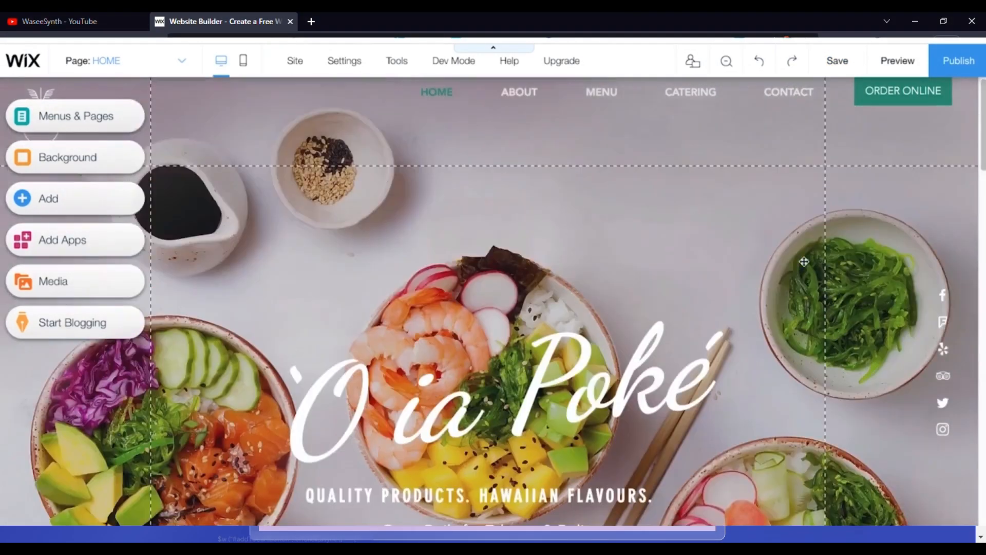
Step: Save the site on a free Wix.com domain with the address ending "home" and set the saved message not to show again
{"action": "left_click", "coordinate": [838, 61]}
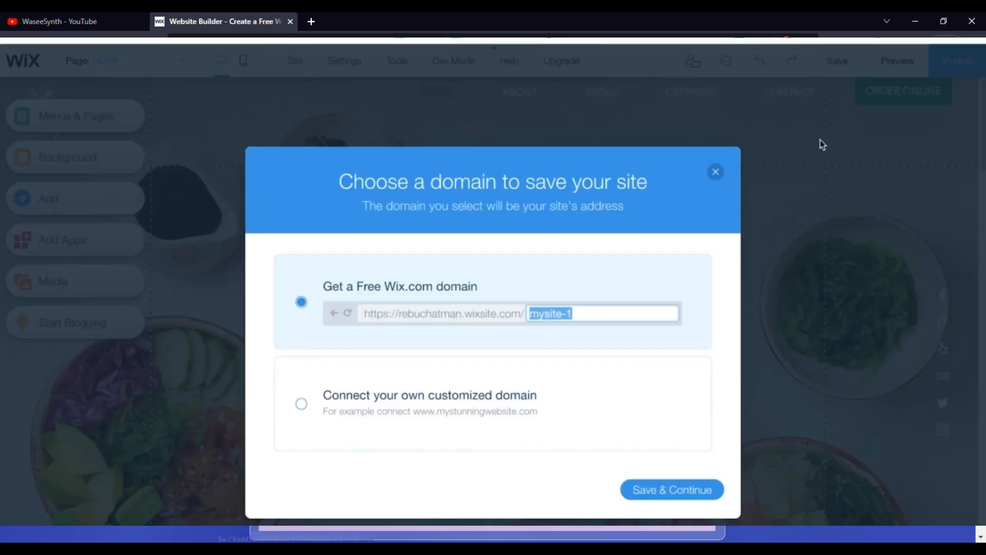
{"action": "left_click", "coordinate": [553, 314]}
{"action": "left_click_drag", "start_coordinate": [587, 314], "coordinate": [513, 314]}
{"action": "type", "text": "home"}
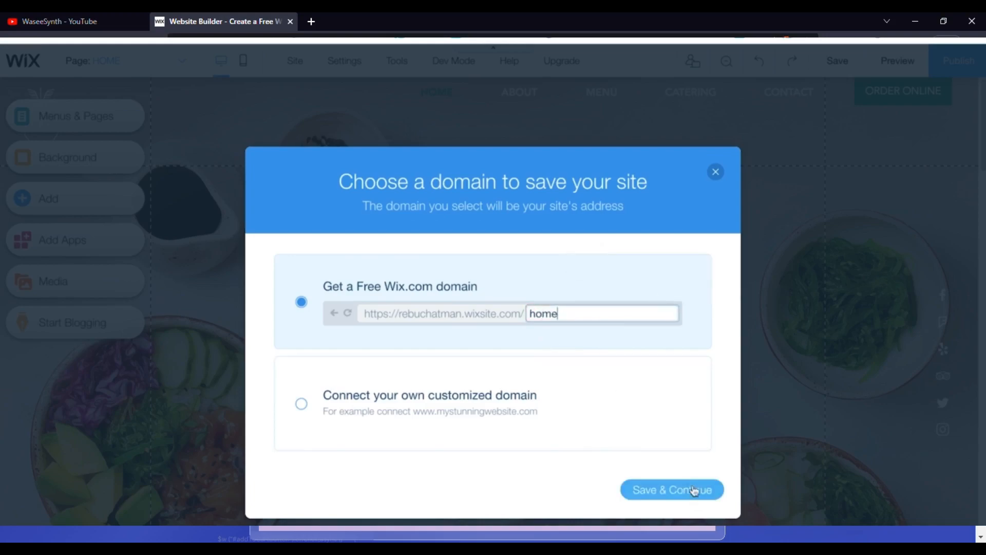
{"action": "left_click", "coordinate": [640, 498]}
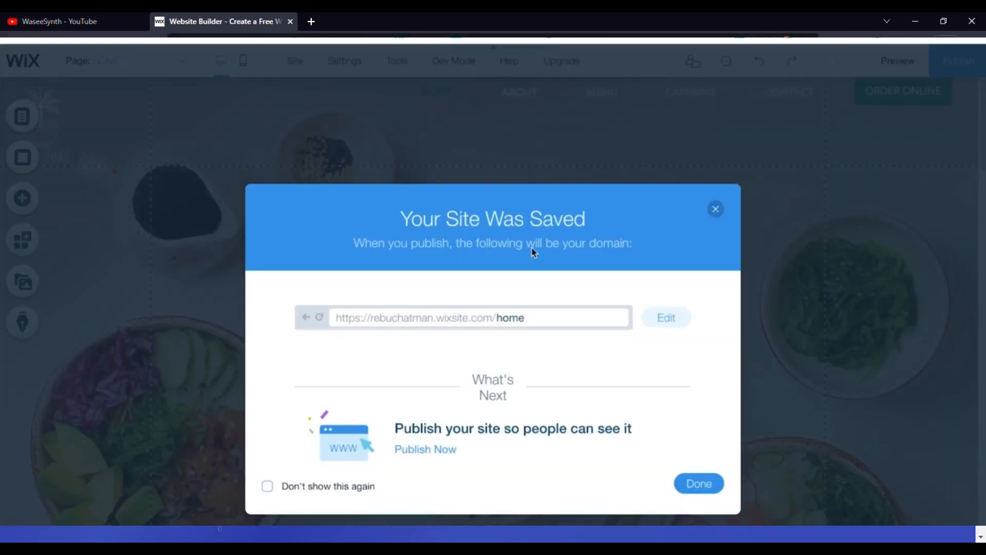
{"action": "left_click", "coordinate": [267, 486]}
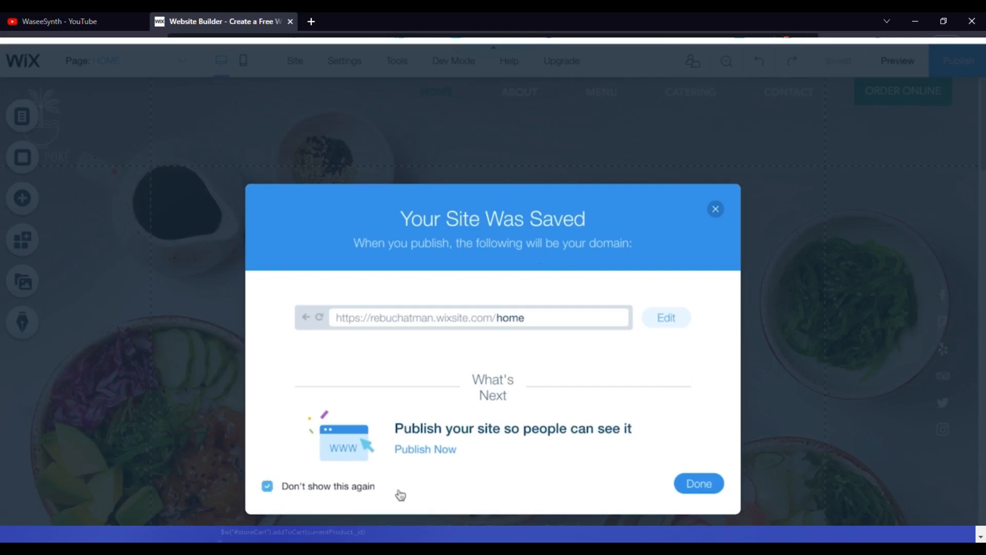
{"action": "left_click", "coordinate": [705, 485]}
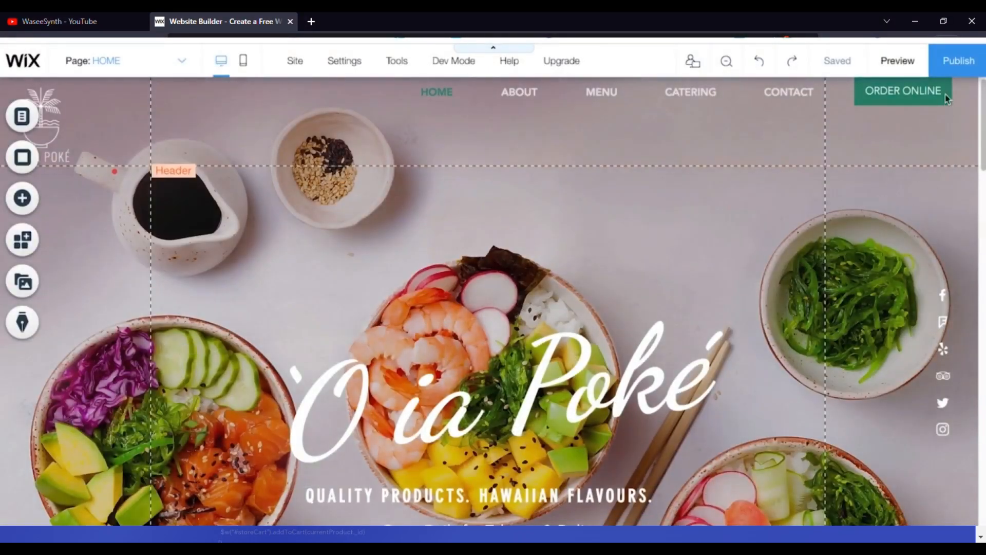
Step: Publish the site, highlight its live web address and dismiss the publishing dialog
{"action": "left_click", "coordinate": [958, 61]}
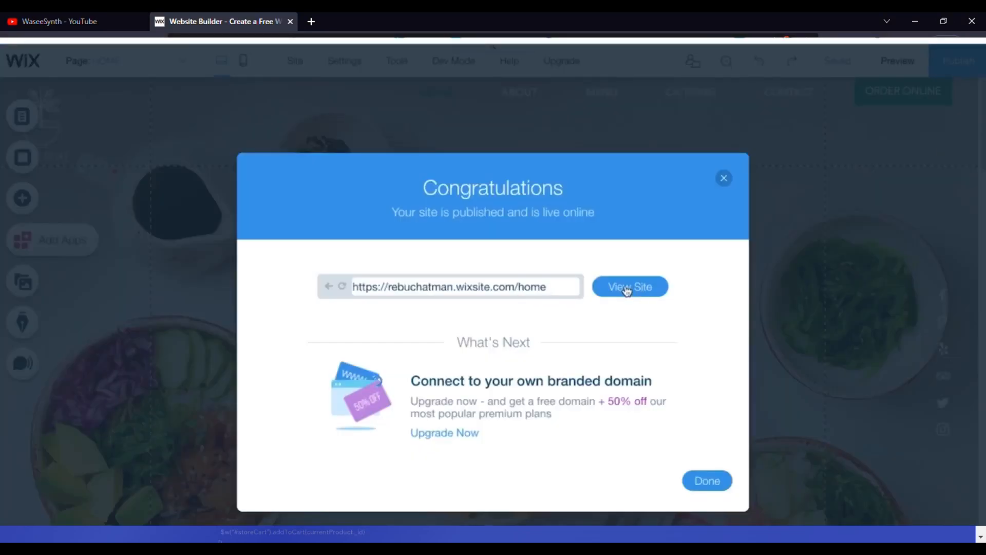
{"action": "left_click_drag", "start_coordinate": [377, 293], "coordinate": [526, 300]}
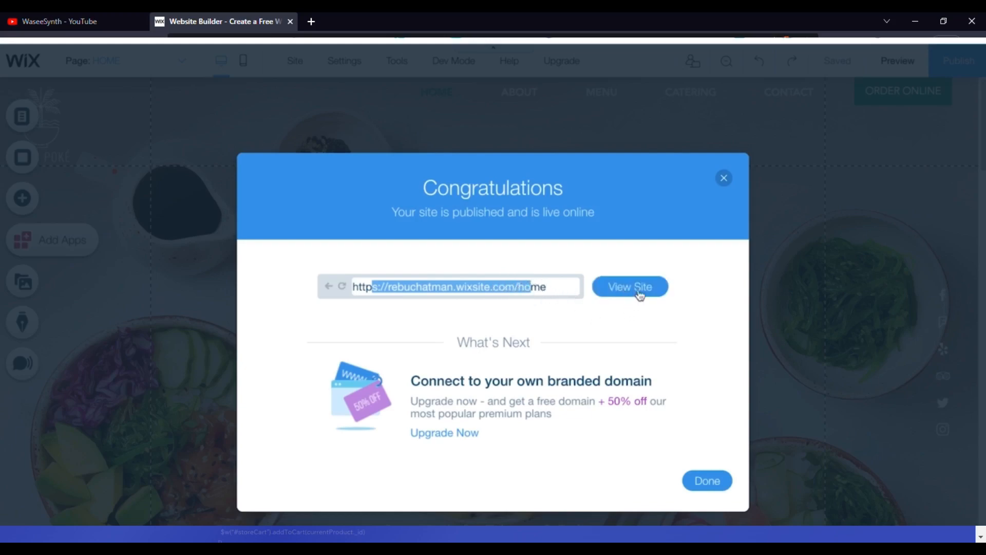
{"action": "left_click", "coordinate": [532, 284]}
{"action": "left_click", "coordinate": [710, 482]}
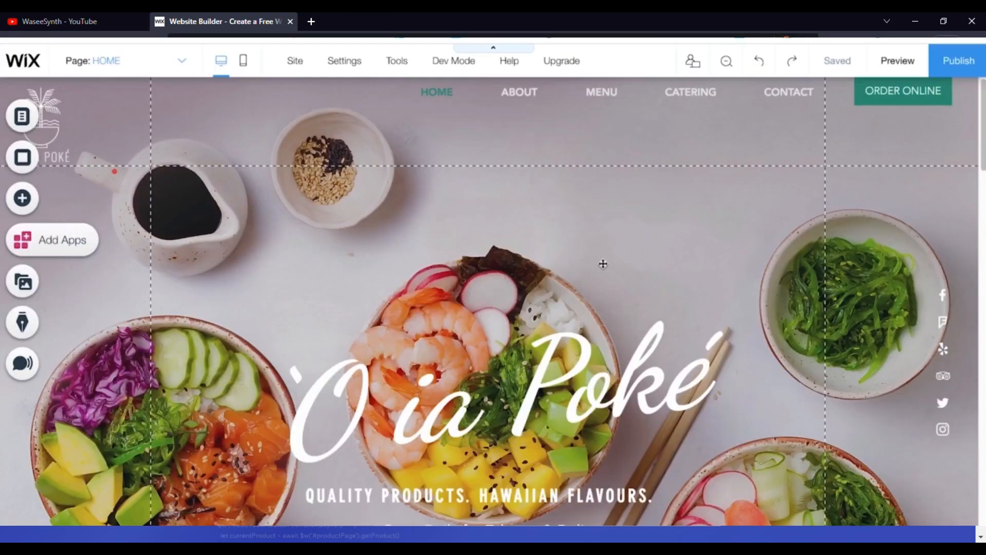
Step: Look through the site's Settings options and hide the editor's Toolbar
{"action": "mouse_move", "coordinate": [341, 62]}
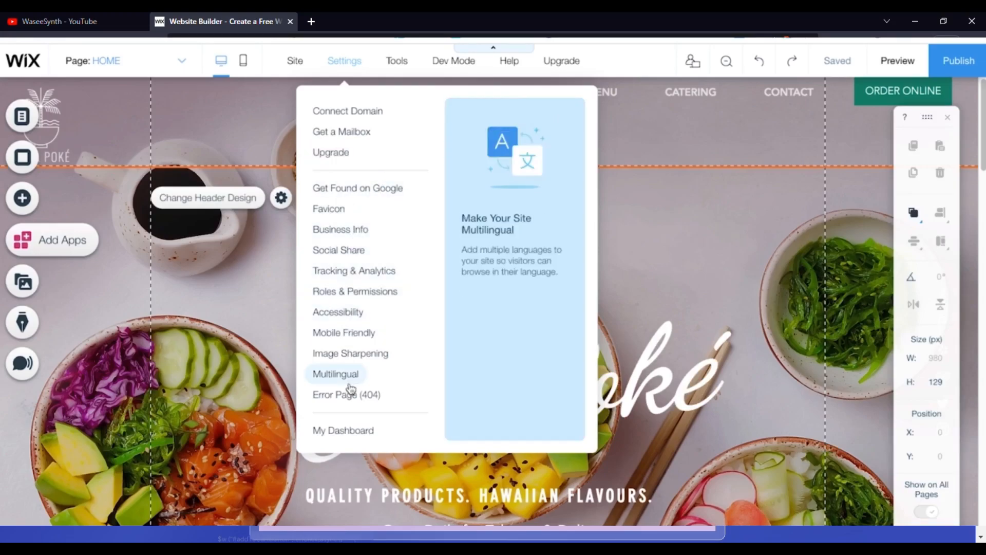
{"action": "mouse_move", "coordinate": [403, 66]}
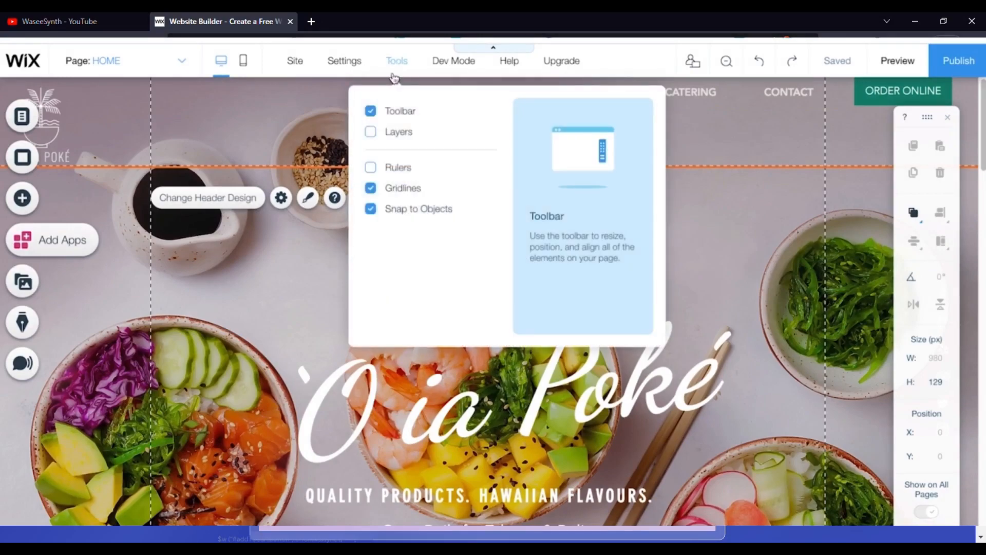
{"action": "left_click", "coordinate": [371, 112]}
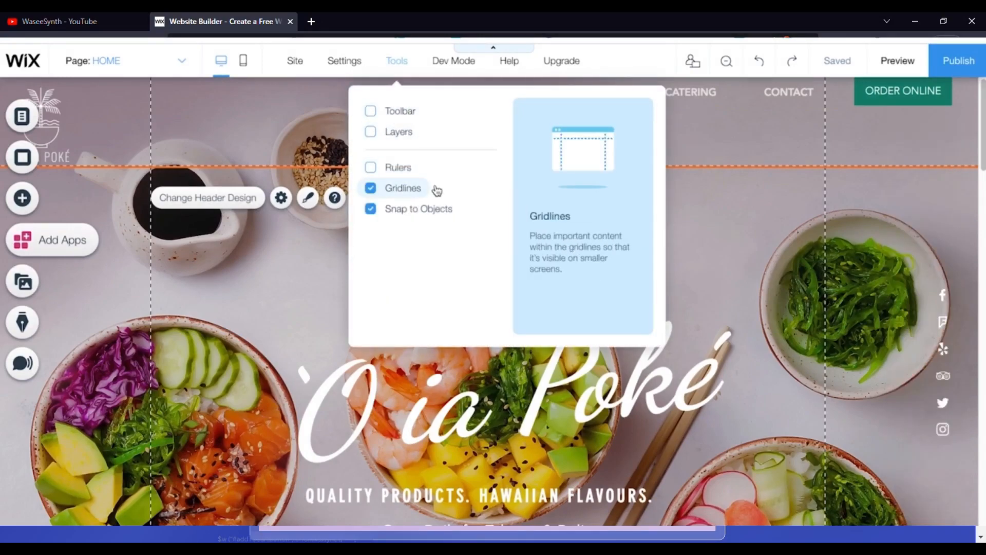
Step: Show the editor's rulers and hide them again
{"action": "left_click", "coordinate": [386, 169]}
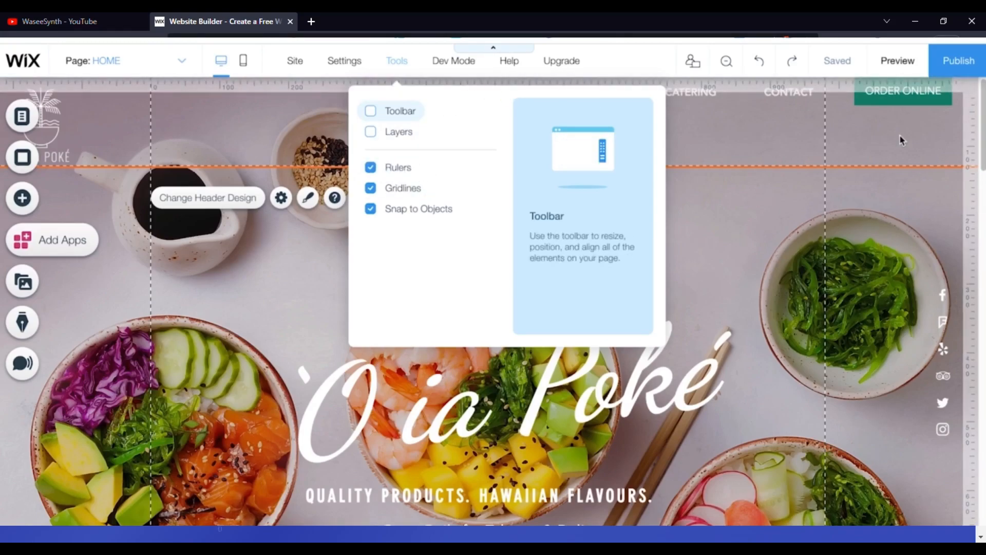
{"action": "mouse_move", "coordinate": [396, 62]}
{"action": "left_click", "coordinate": [388, 171]}
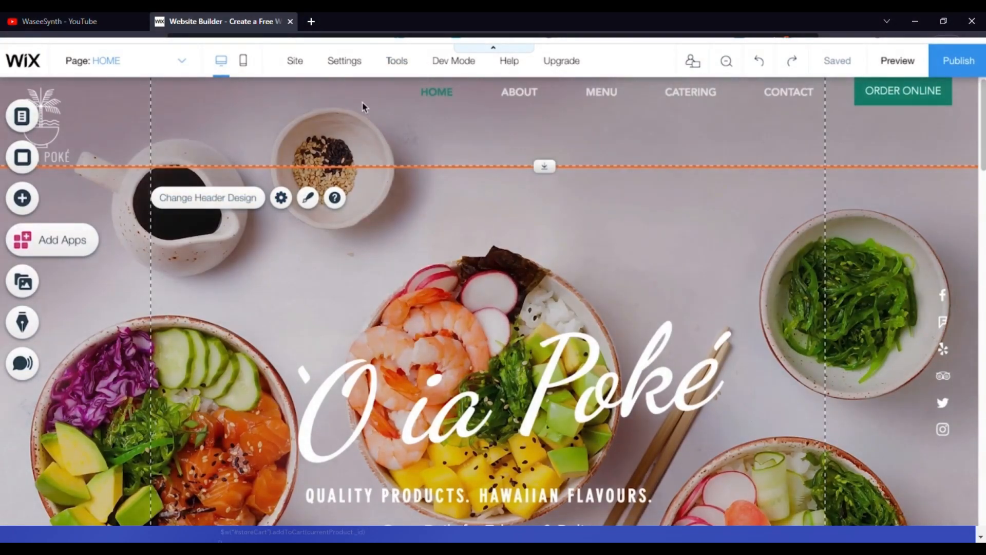
Step: Check the description of the Snap to Objects option and select the homepage's top strip
{"action": "mouse_move", "coordinate": [396, 62]}
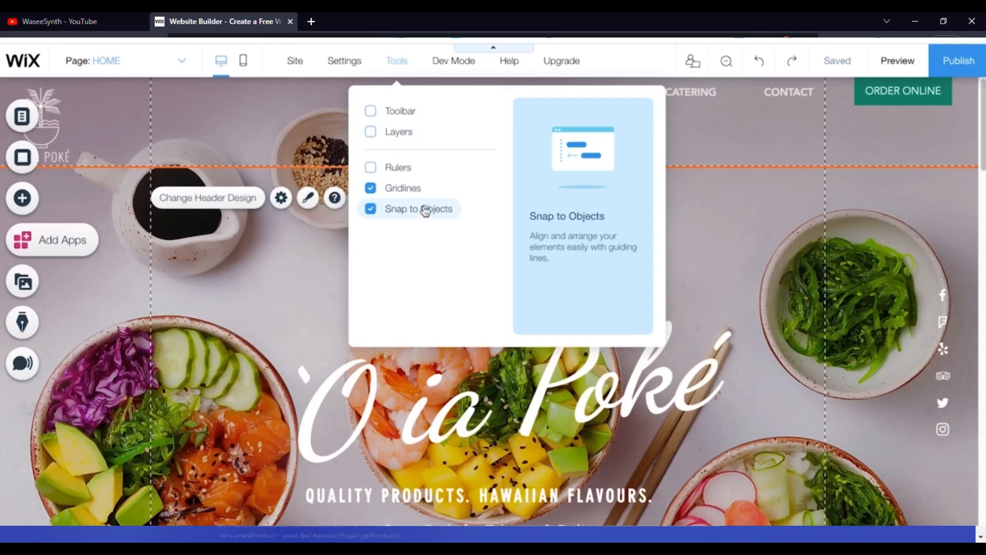
{"action": "left_click", "coordinate": [391, 235]}
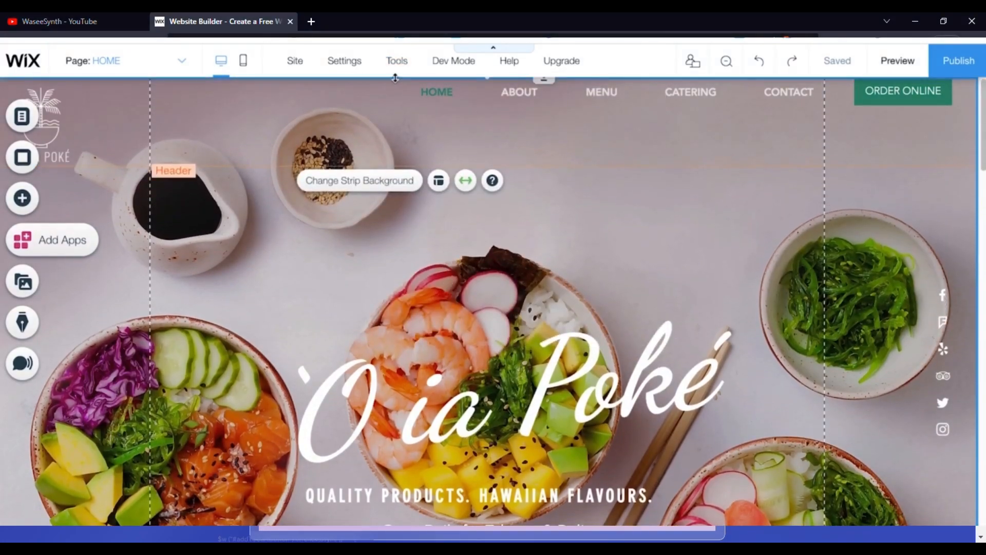
{"action": "left_click", "coordinate": [395, 76]}
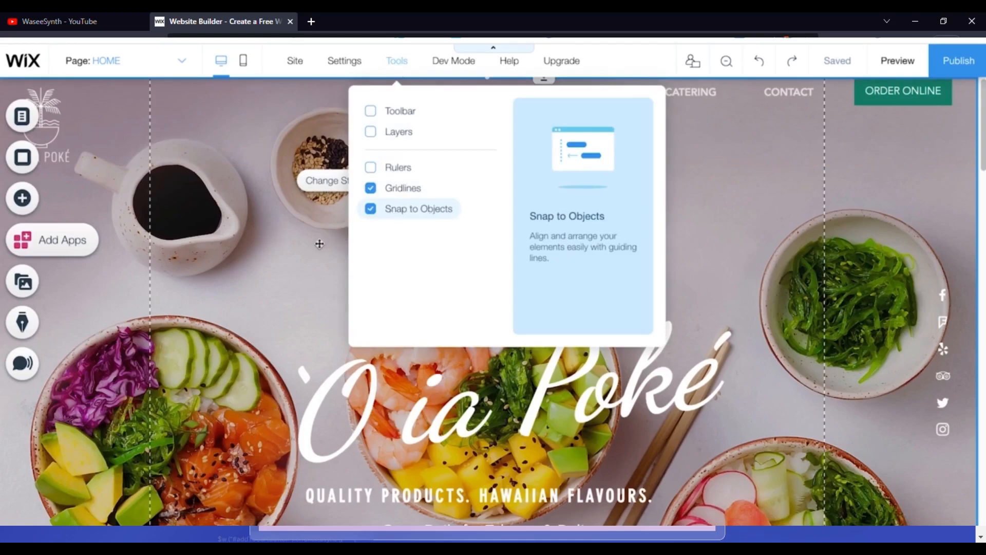
Step: Shift the 'O ia Poké title text slightly to the left and down on the homepage's top strip
{"action": "scroll", "coordinate": [390, 255], "scroll_direction": "down", "scroll_amount": 3}
{"action": "scroll", "coordinate": [400, 258], "scroll_direction": "down", "scroll_amount": 2}
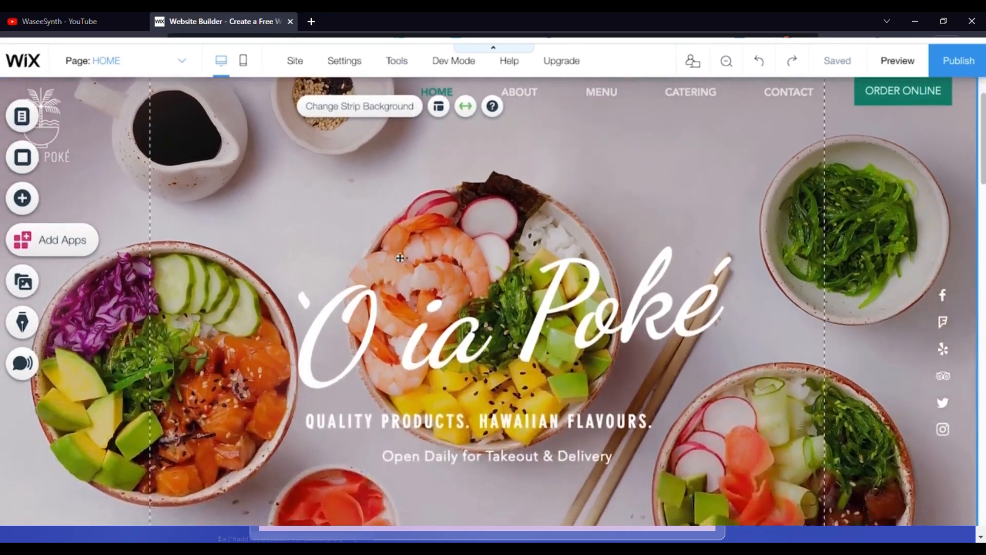
{"action": "scroll", "coordinate": [400, 258], "scroll_direction": "down", "scroll_amount": 3}
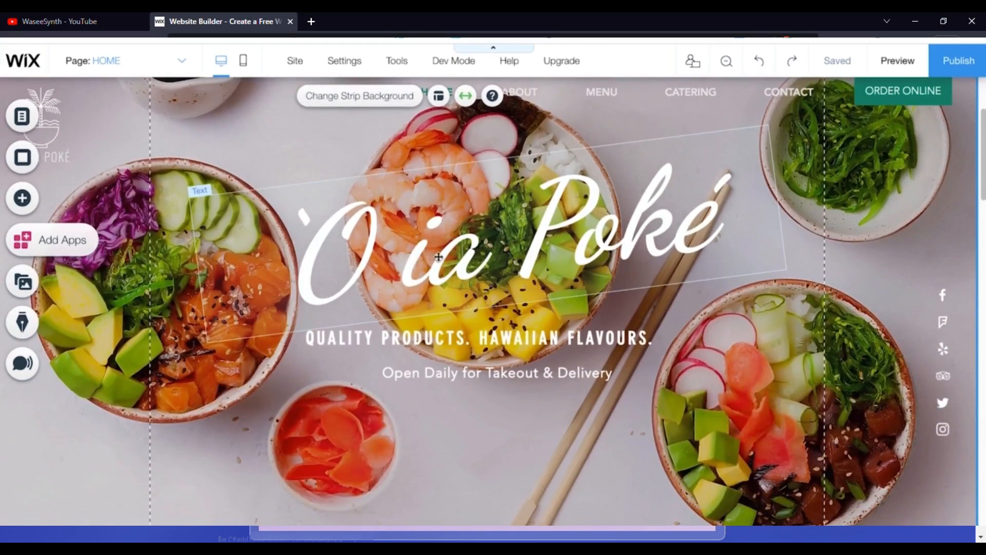
{"action": "mouse_move", "coordinate": [447, 262]}
{"action": "left_mouse_down"}
{"action": "mouse_move", "coordinate": [457, 263]}
{"action": "mouse_move", "coordinate": [451, 249]}
{"action": "mouse_move", "coordinate": [455, 268]}
{"action": "left_mouse_up"}
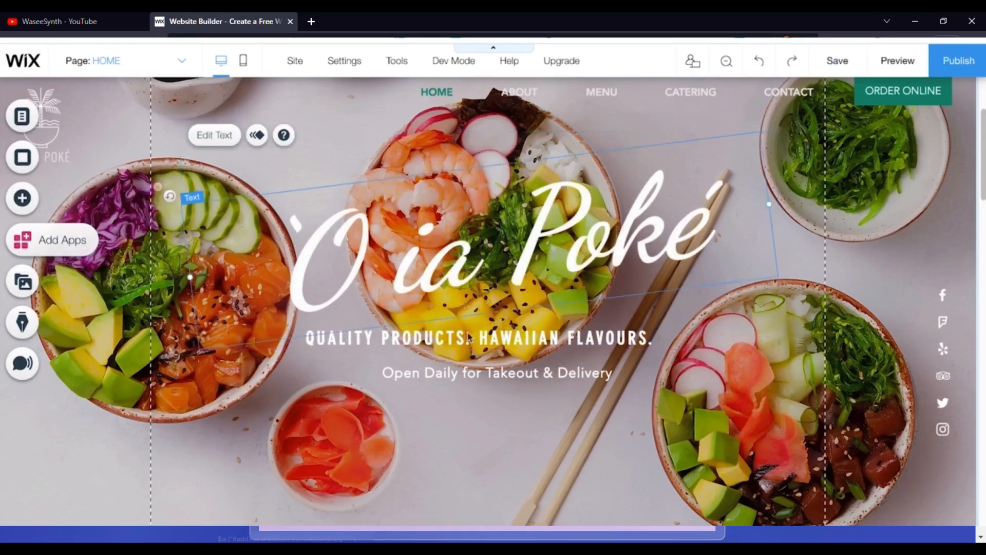
{"action": "scroll", "coordinate": [495, 452], "scroll_direction": "up", "scroll_amount": 2}
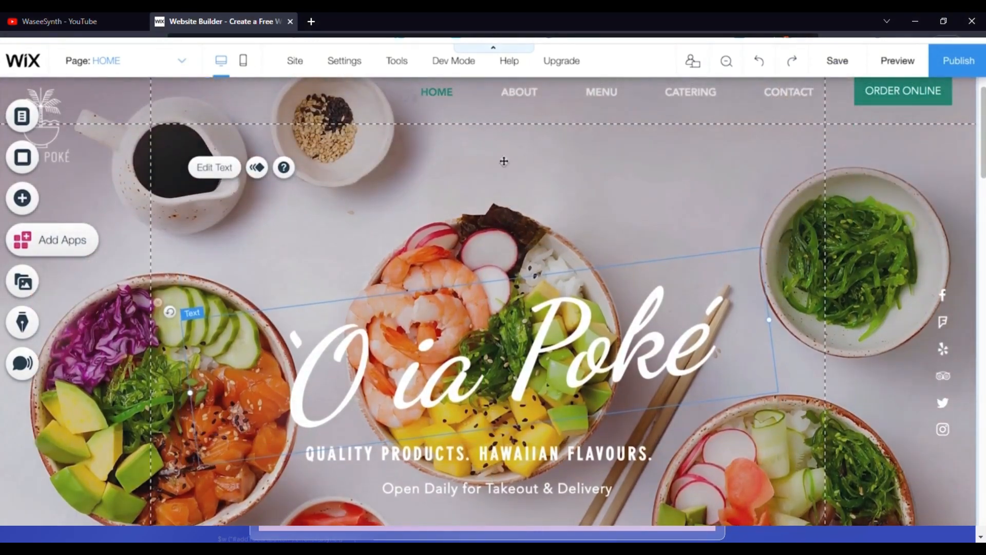
Step: Look through the editor's Tools, Dev Mode, Help and Upgrade options
{"action": "left_click", "coordinate": [395, 62]}
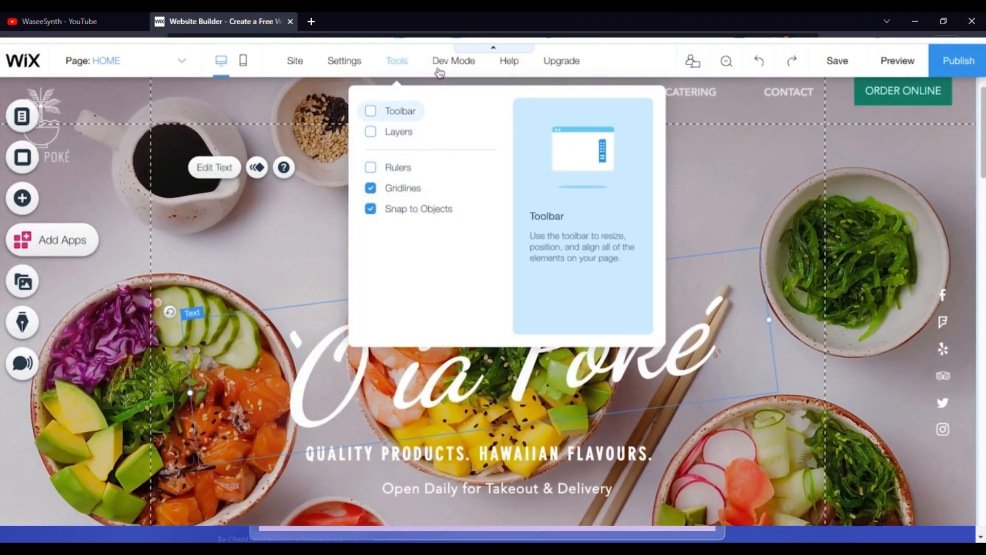
{"action": "mouse_move", "coordinate": [440, 62]}
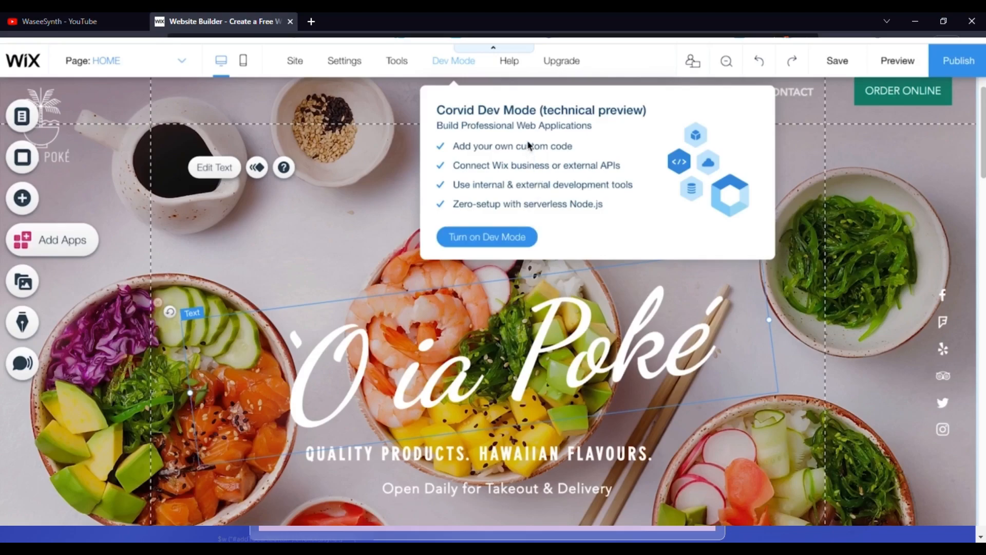
{"action": "mouse_move", "coordinate": [508, 62]}
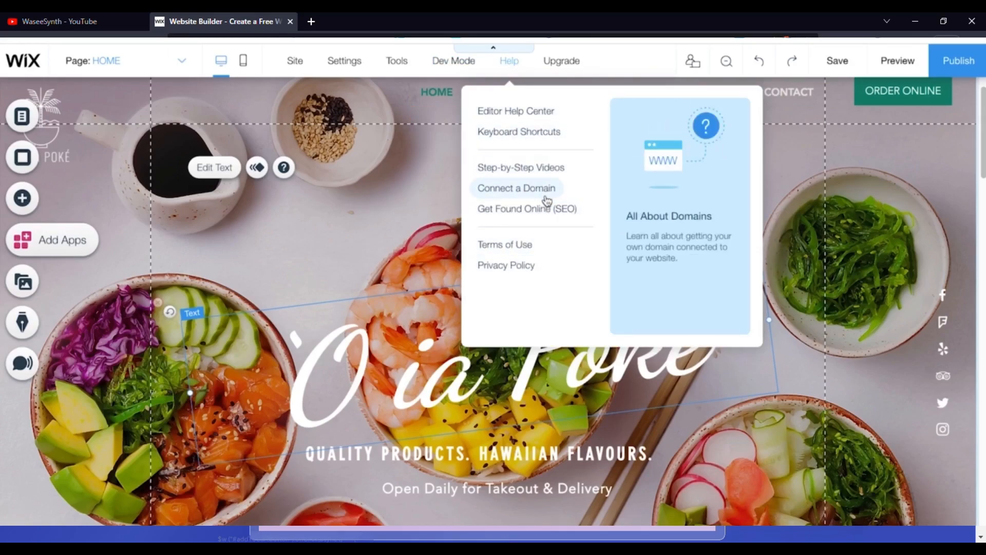
{"action": "mouse_move", "coordinate": [561, 61]}
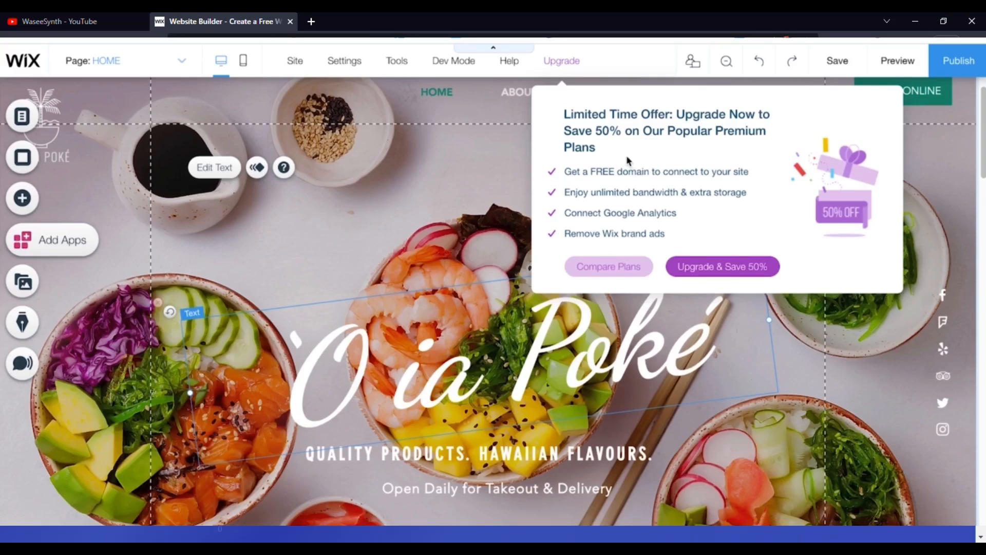
Step: Save the site's changes and dismiss the premium upgrade offer
{"action": "key", "text": "ctrl+s"}
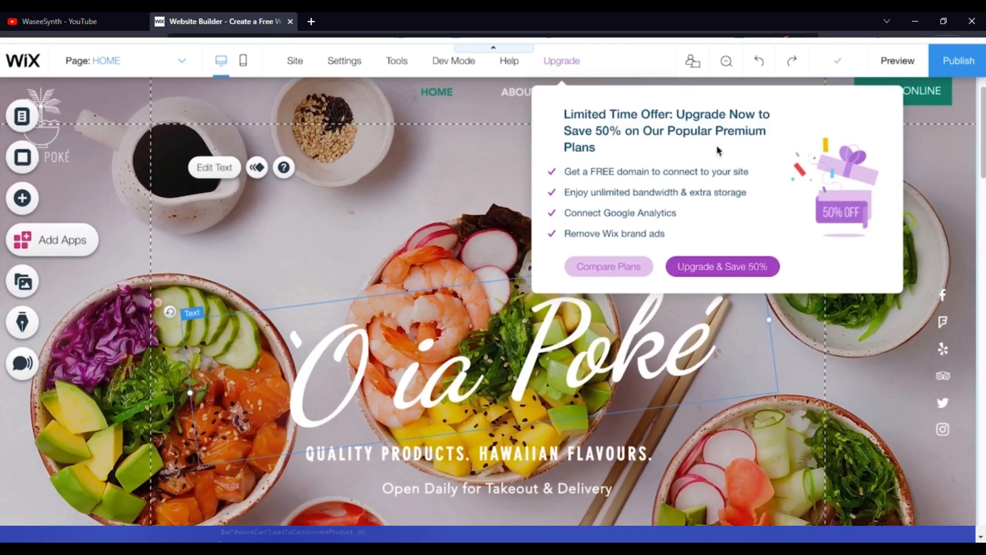
{"action": "left_click", "coordinate": [923, 152]}
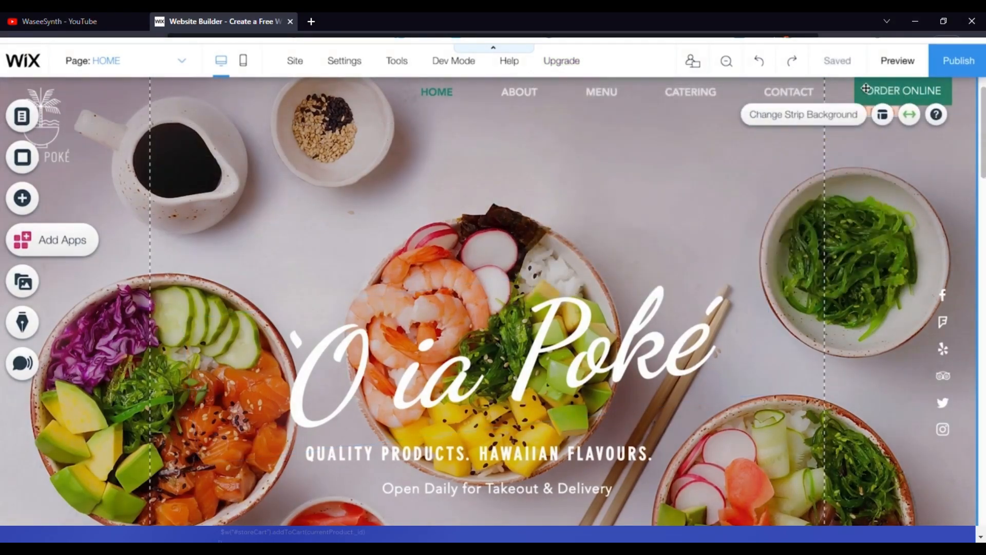
{"action": "scroll", "coordinate": [349, 127], "scroll_direction": "up", "scroll_amount": 1}
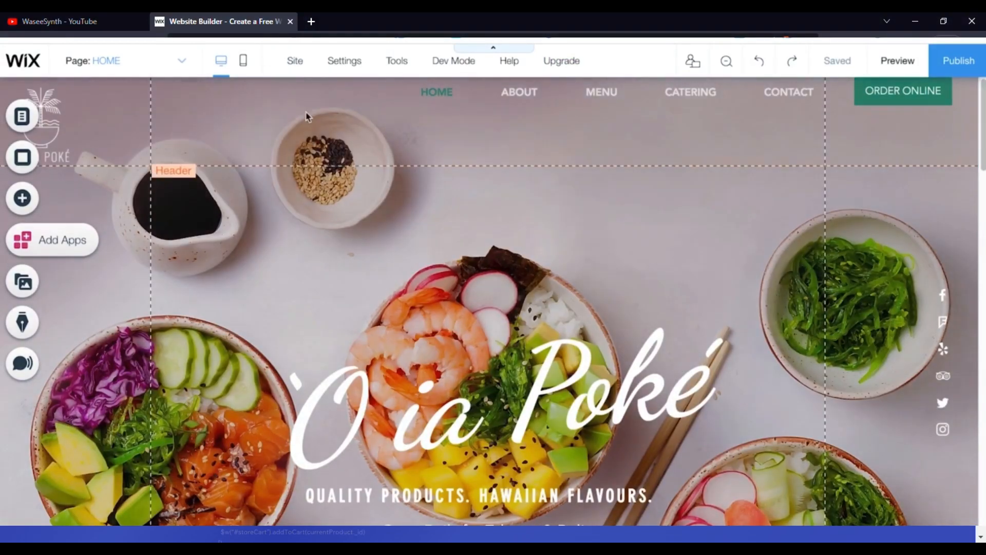
Step: View the published version of the site, including the Wix advertising banner above the homepage
{"action": "left_click", "coordinate": [295, 60]}
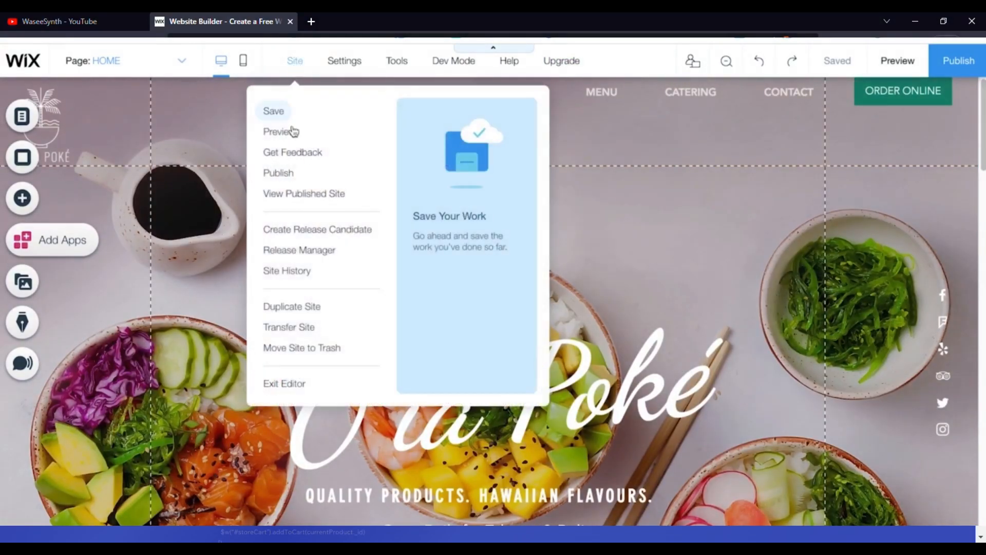
{"action": "left_click", "coordinate": [304, 193]}
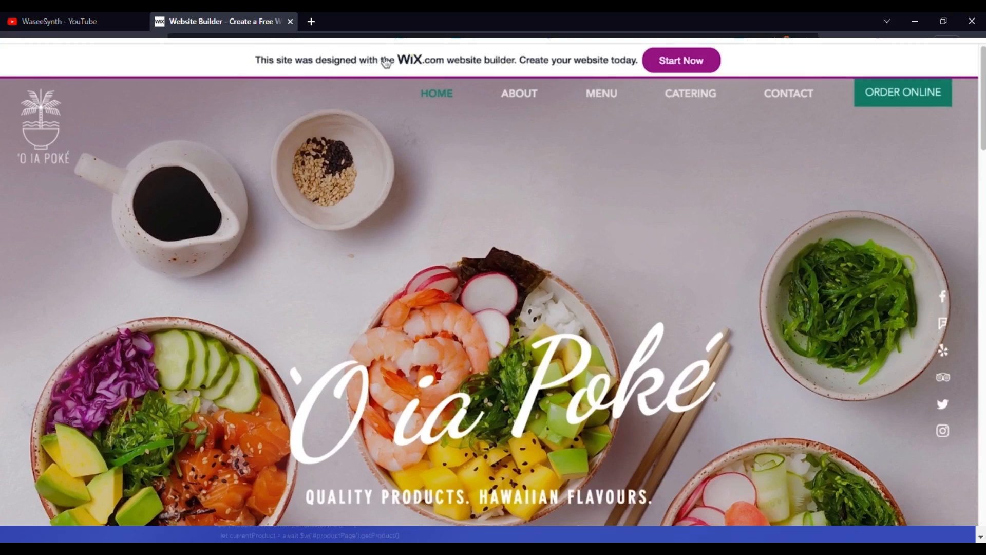
{"action": "scroll", "coordinate": [386, 206], "scroll_direction": "down", "scroll_amount": 3}
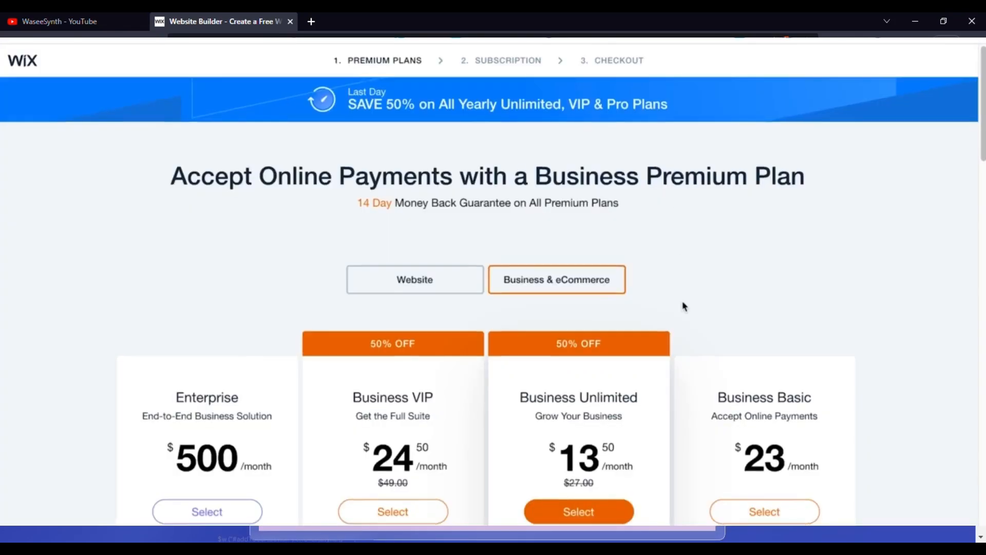
Step: Compare the prices and included features of the Business & eCommerce premium plans
{"action": "scroll", "coordinate": [683, 306], "scroll_direction": "down", "scroll_amount": 2}
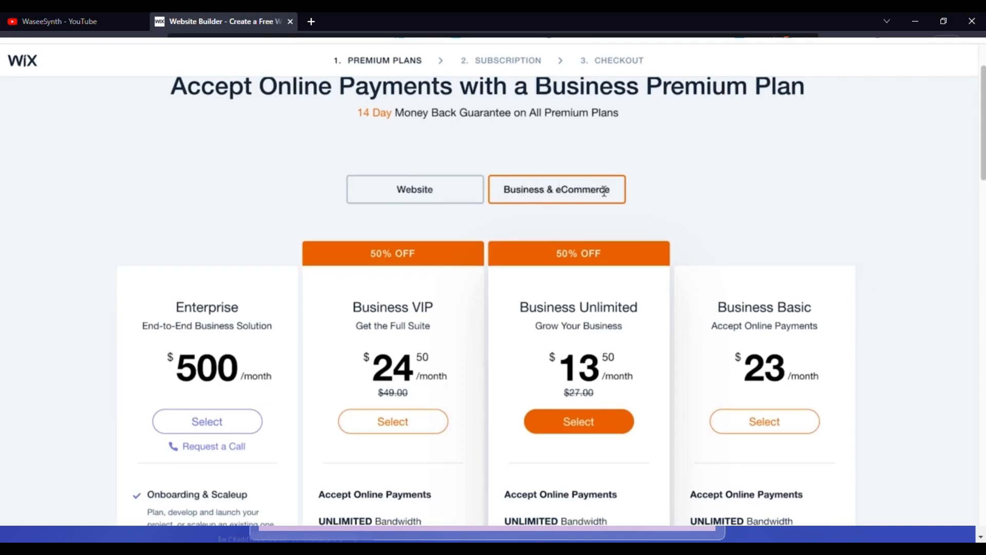
{"action": "scroll", "coordinate": [551, 201], "scroll_direction": "down", "scroll_amount": 1}
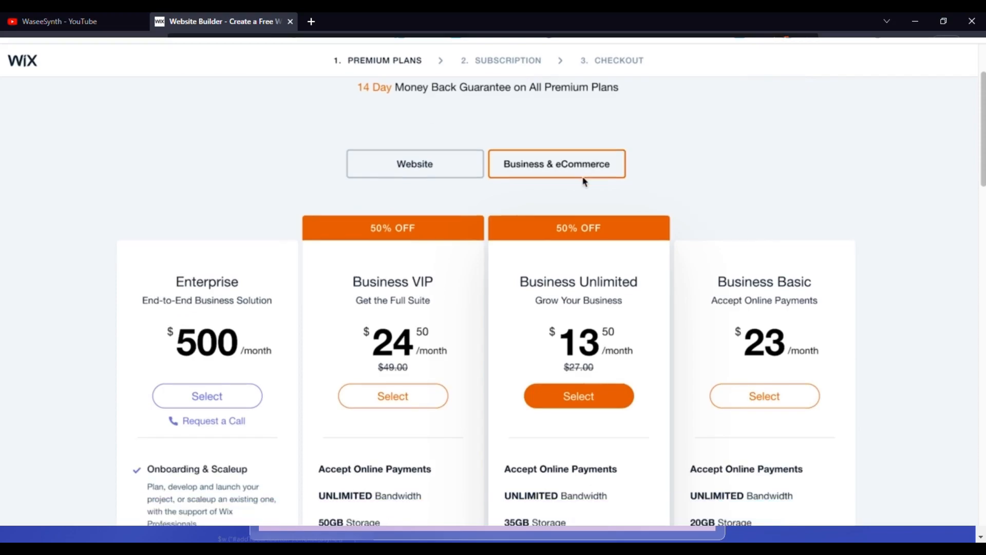
{"action": "scroll", "coordinate": [585, 181], "scroll_direction": "up", "scroll_amount": 1}
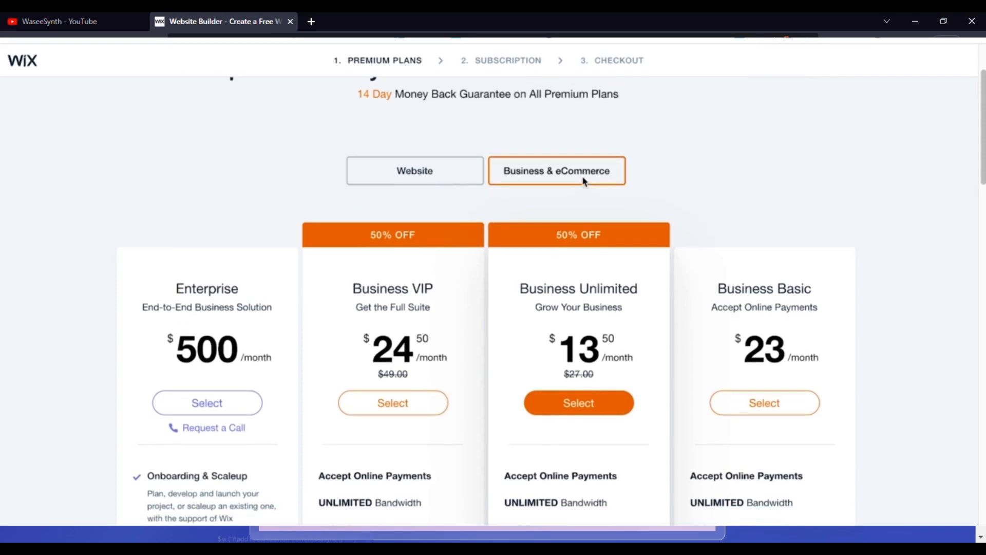
{"action": "scroll", "coordinate": [571, 187], "scroll_direction": "down", "scroll_amount": 3}
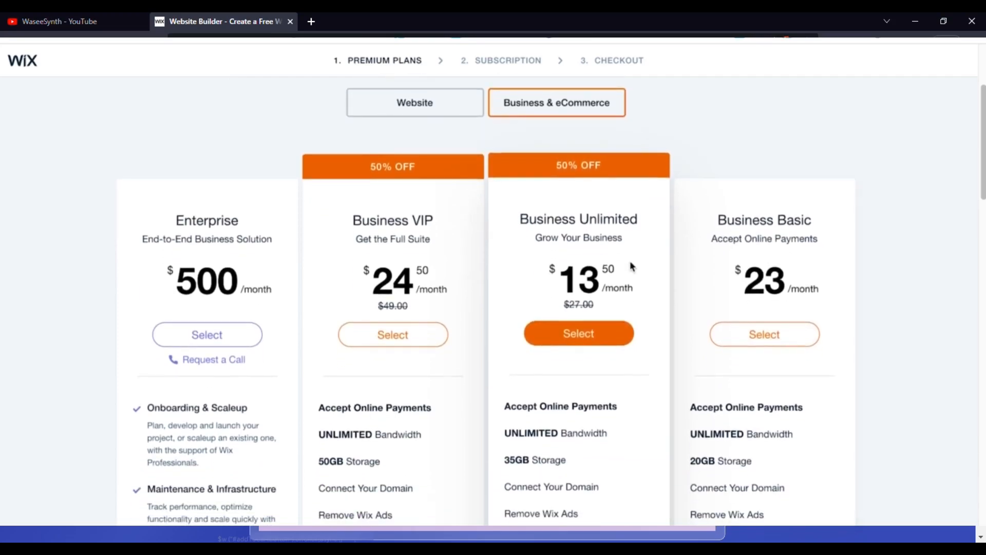
{"action": "scroll", "coordinate": [817, 369], "scroll_direction": "down", "scroll_amount": 3}
{"action": "scroll", "coordinate": [818, 368], "scroll_direction": "up", "scroll_amount": 2}
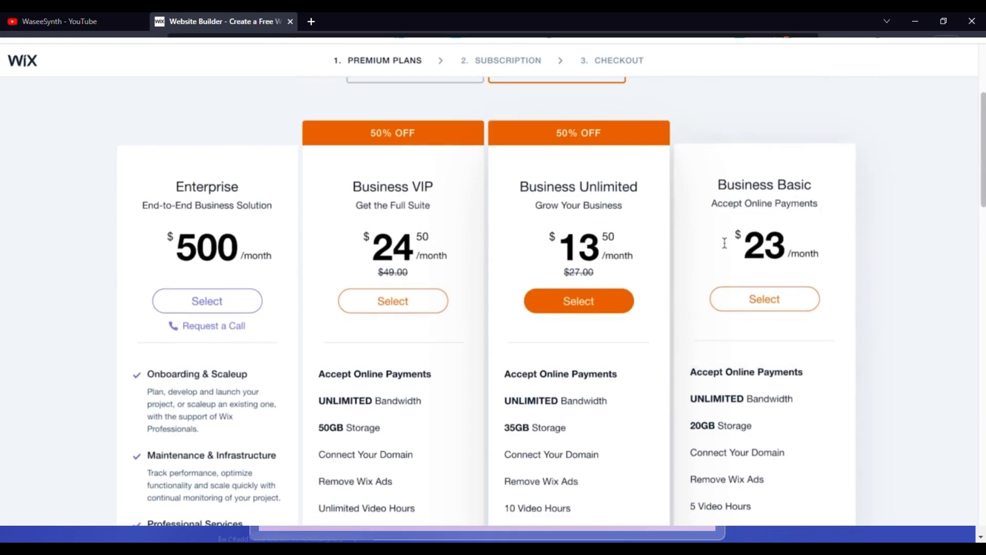
{"action": "scroll", "coordinate": [642, 337], "scroll_direction": "down", "scroll_amount": 3}
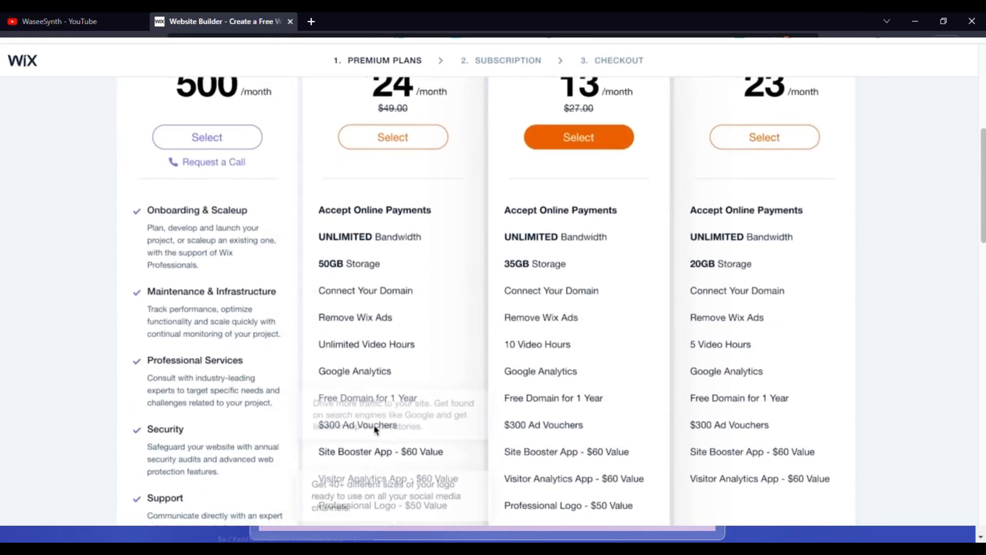
{"action": "scroll", "coordinate": [590, 390], "scroll_direction": "up", "scroll_amount": 4}
{"action": "scroll", "coordinate": [591, 403], "scroll_direction": "up", "scroll_amount": 3}
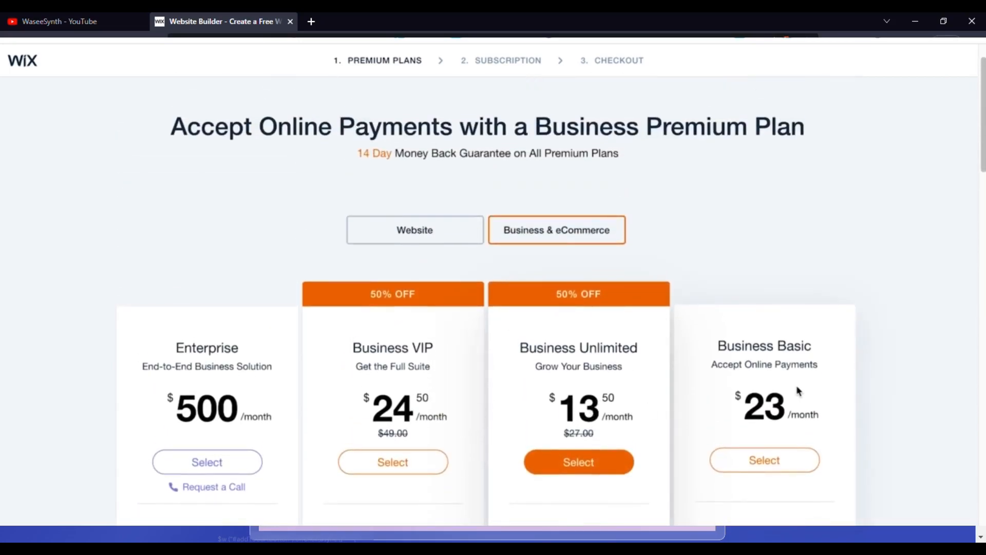
{"action": "scroll", "coordinate": [815, 415], "scroll_direction": "up", "scroll_amount": 1}
{"action": "scroll", "coordinate": [816, 417], "scroll_direction": "down", "scroll_amount": 1}
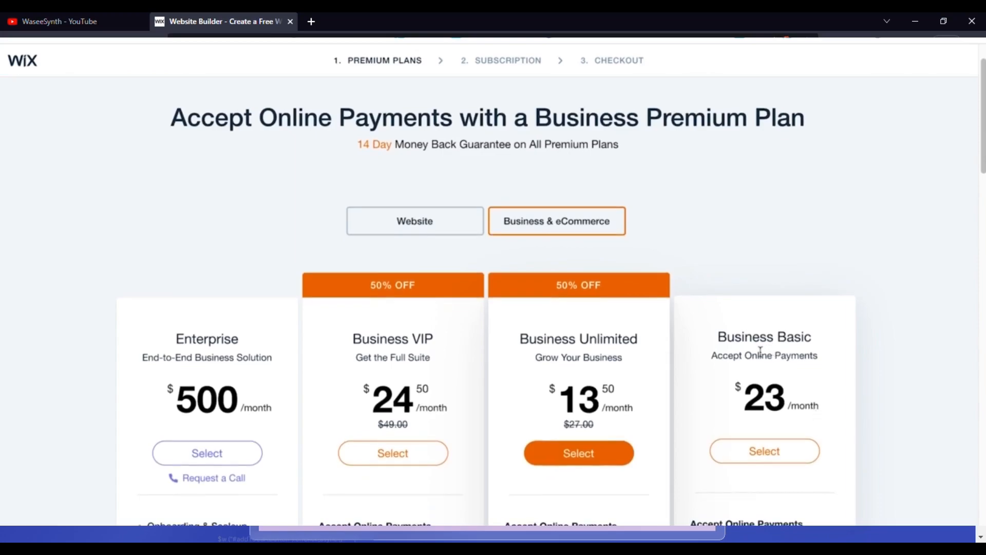
Step: Compare the prices and features of the Website premium plans and dismiss the note about accepting online payments
{"action": "left_click", "coordinate": [426, 220]}
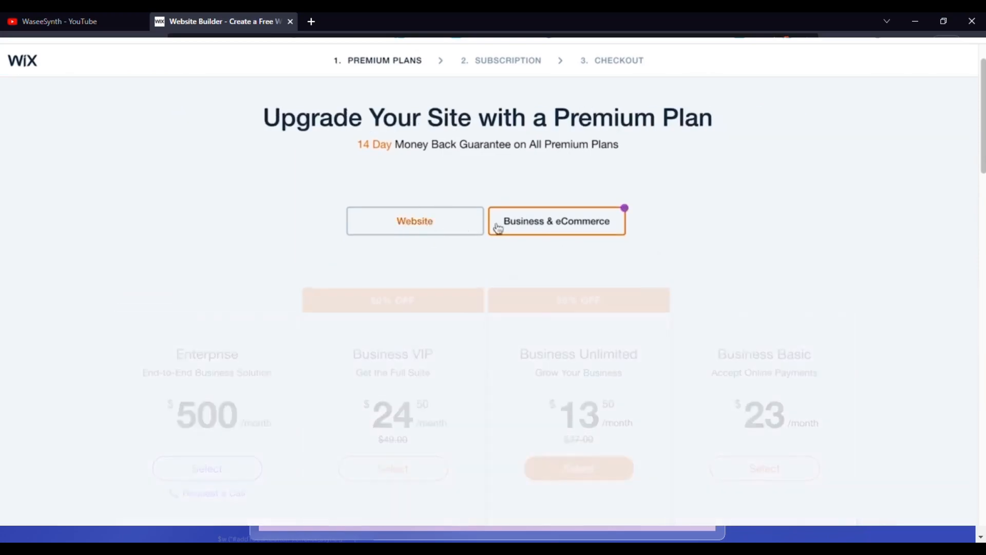
{"action": "scroll", "coordinate": [497, 293], "scroll_direction": "down", "scroll_amount": 1}
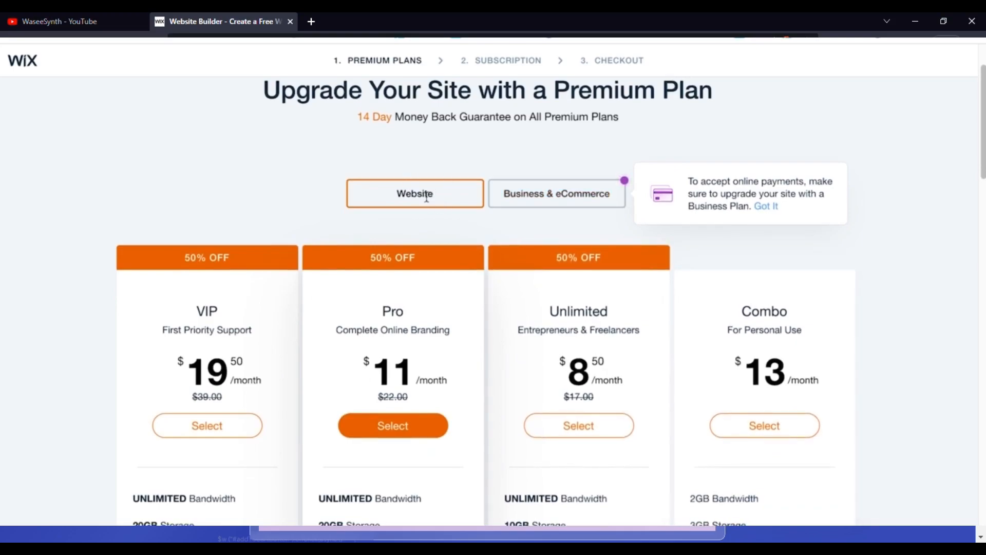
{"action": "scroll", "coordinate": [912, 243], "scroll_direction": "down", "scroll_amount": 2}
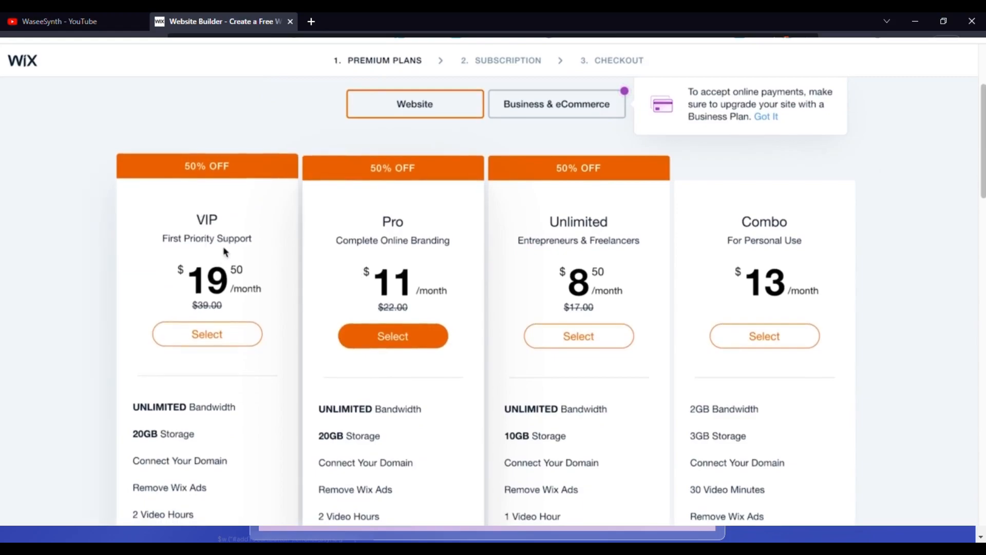
{"action": "scroll", "coordinate": [551, 511], "scroll_direction": "down", "scroll_amount": 3}
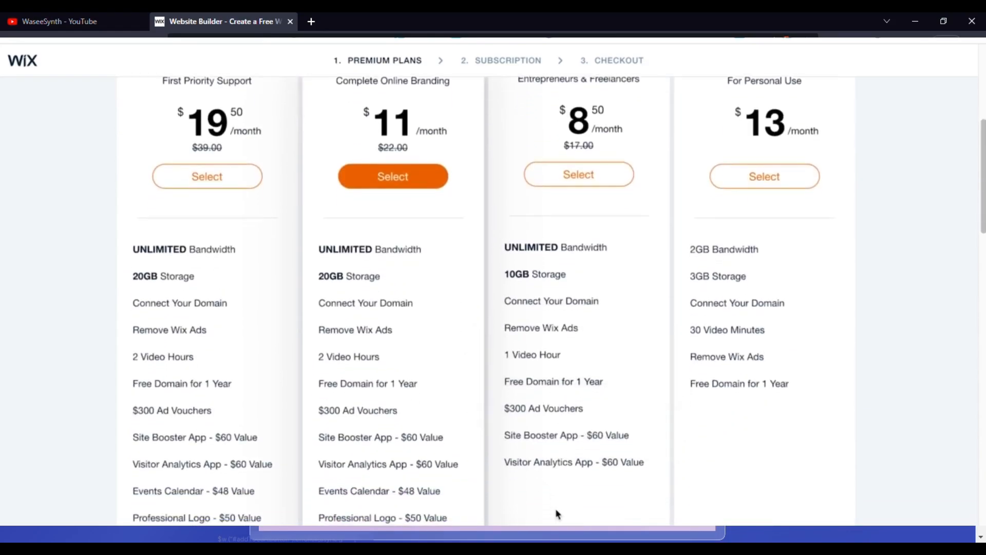
{"action": "scroll", "coordinate": [767, 311], "scroll_direction": "up", "scroll_amount": 1}
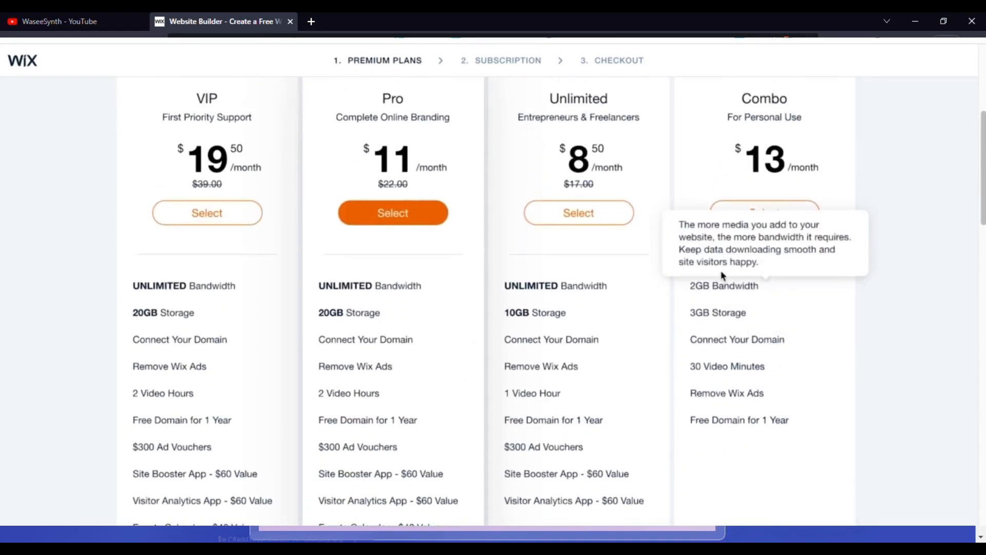
{"action": "scroll", "coordinate": [796, 329], "scroll_direction": "up", "scroll_amount": 2}
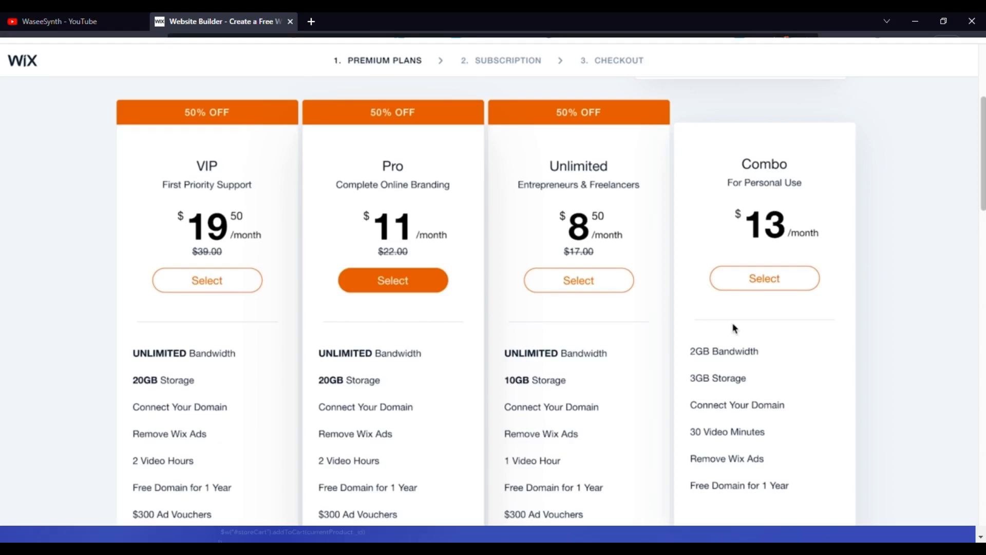
{"action": "scroll", "coordinate": [737, 512], "scroll_direction": "down", "scroll_amount": 1}
{"action": "scroll", "coordinate": [735, 506], "scroll_direction": "up", "scroll_amount": 5}
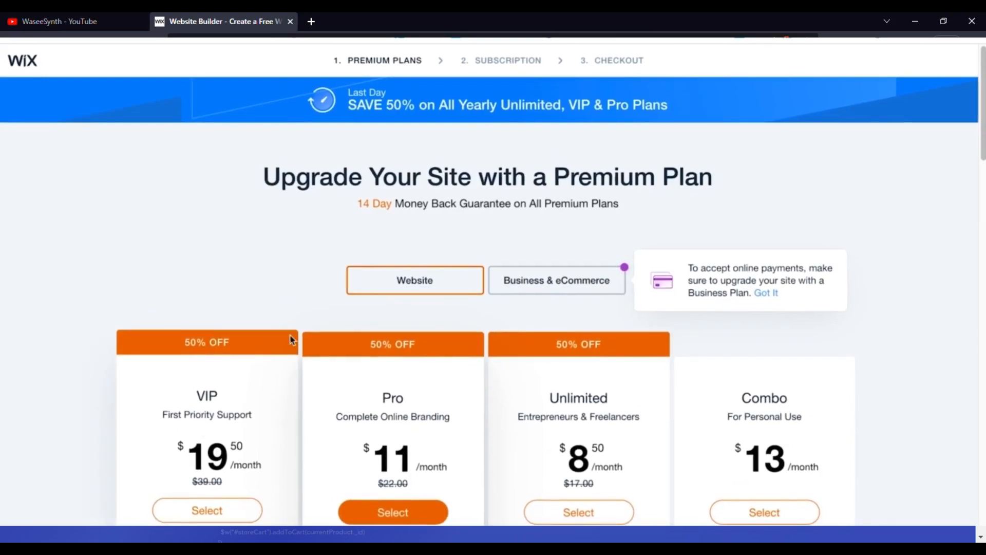
{"action": "left_click_drag", "start_coordinate": [364, 215], "coordinate": [511, 220]}
{"action": "left_click", "coordinate": [511, 220]}
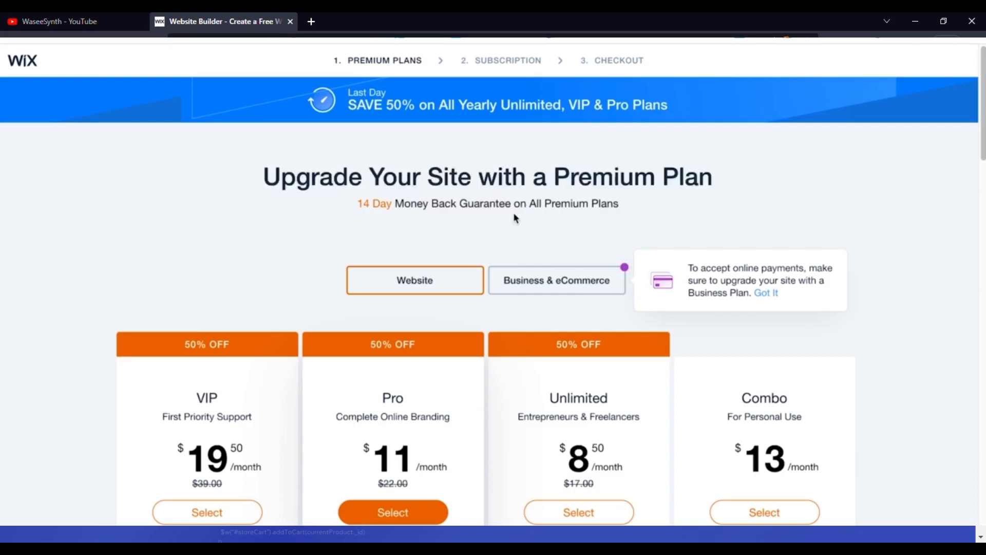
{"action": "scroll", "coordinate": [624, 235], "scroll_direction": "down", "scroll_amount": 6}
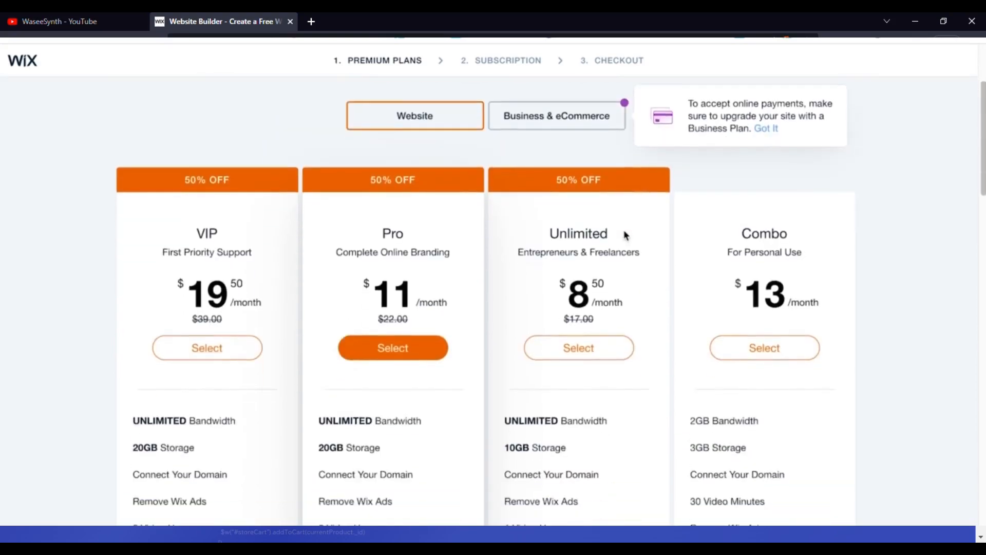
{"action": "scroll", "coordinate": [623, 230], "scroll_direction": "up", "scroll_amount": 6}
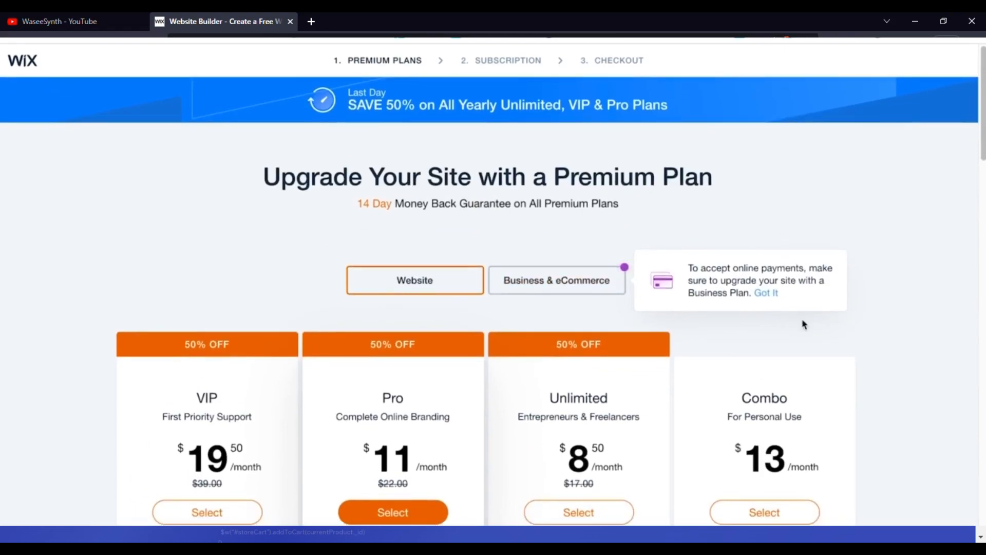
{"action": "left_click", "coordinate": [765, 293]}
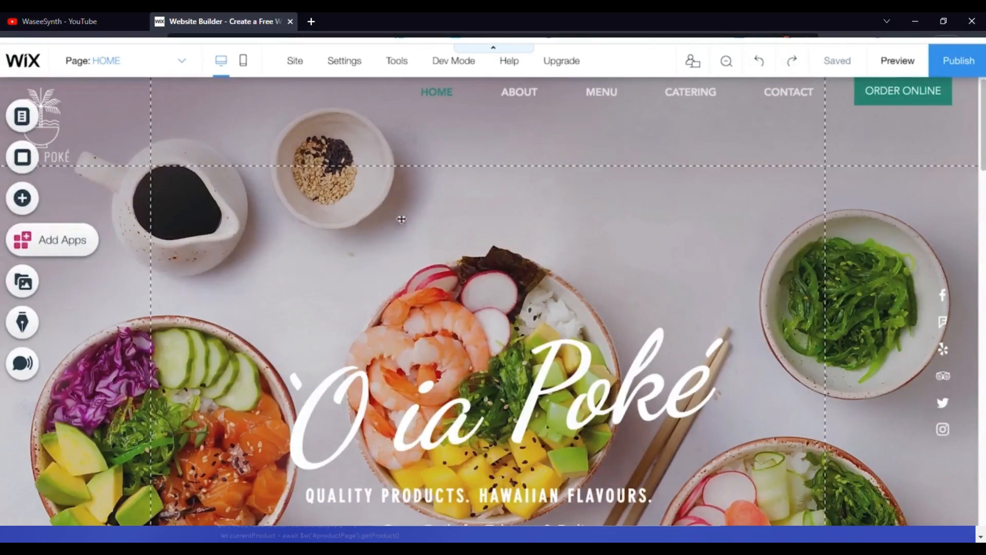
Step: Check the Hire a Partner offer in the editor and zoom out for an overview of the homepage
{"action": "mouse_move", "coordinate": [697, 67]}
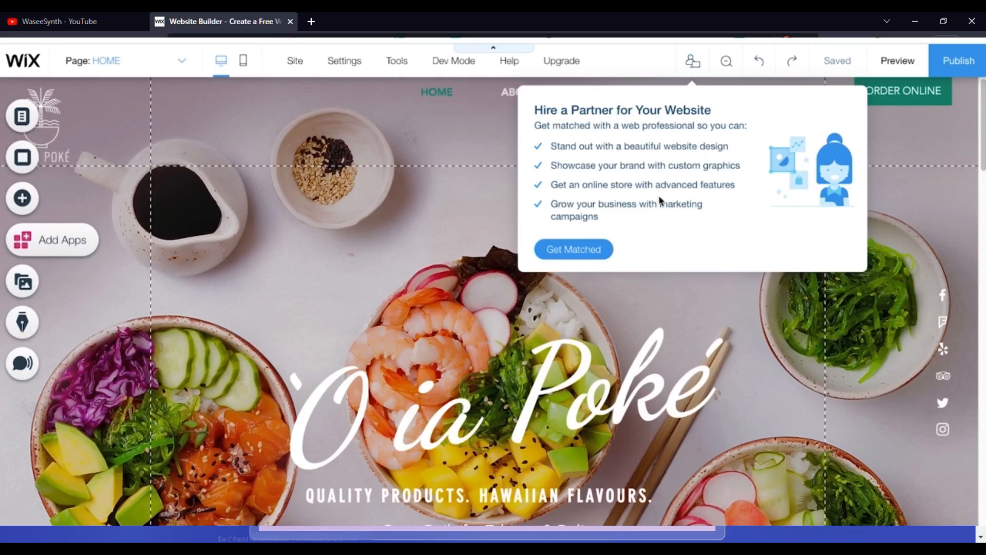
{"action": "left_click", "coordinate": [728, 63]}
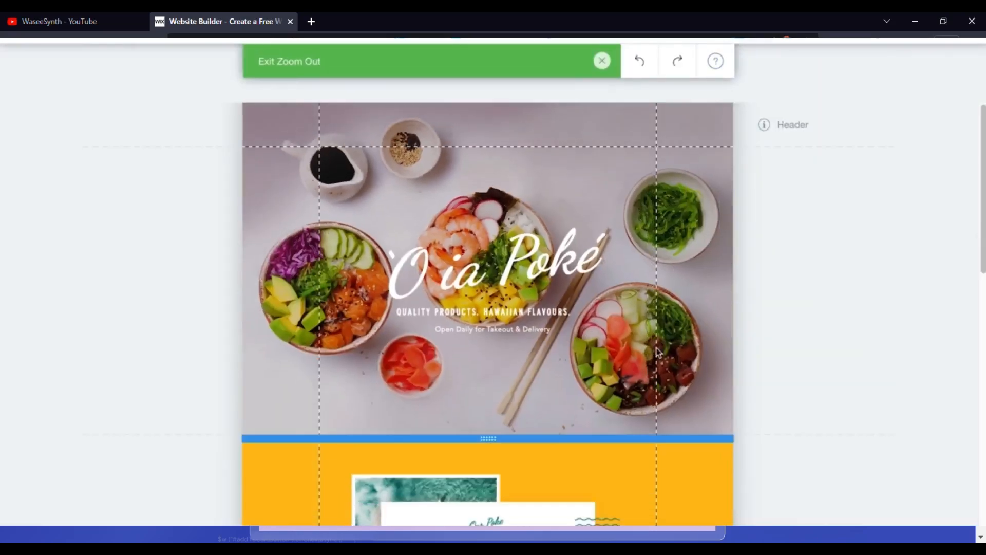
Step: Look over the homepage sections in the zoomed-out view and return to the normal editing view
{"action": "scroll", "coordinate": [654, 352], "scroll_direction": "down", "scroll_amount": 10}
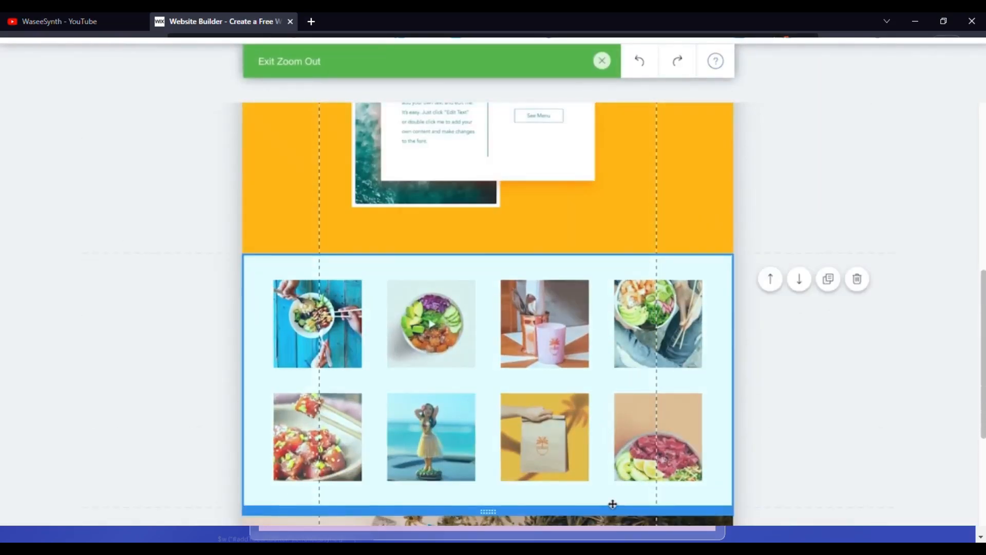
{"action": "scroll", "coordinate": [609, 369], "scroll_direction": "down", "scroll_amount": 3}
{"action": "scroll", "coordinate": [591, 349], "scroll_direction": "up", "scroll_amount": 10}
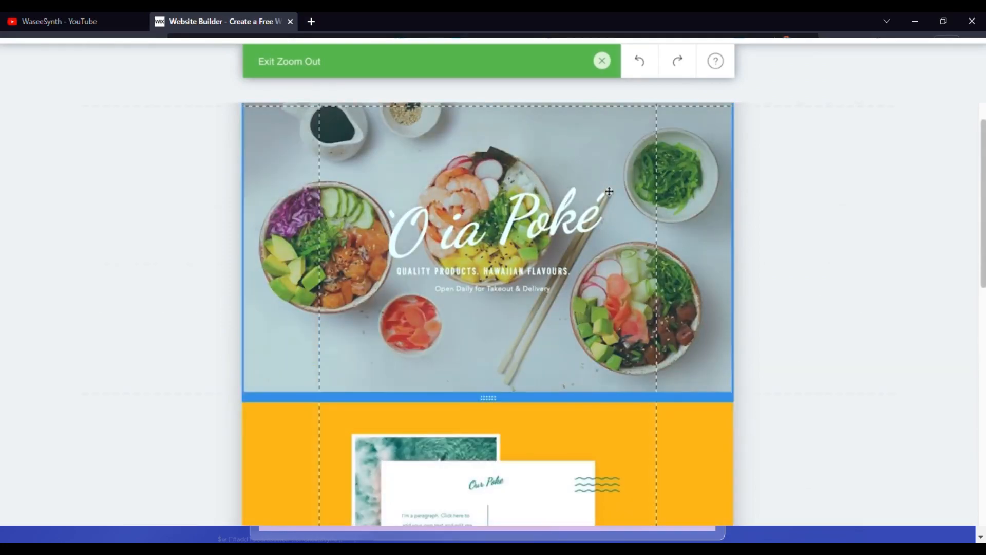
{"action": "left_click", "coordinate": [602, 62]}
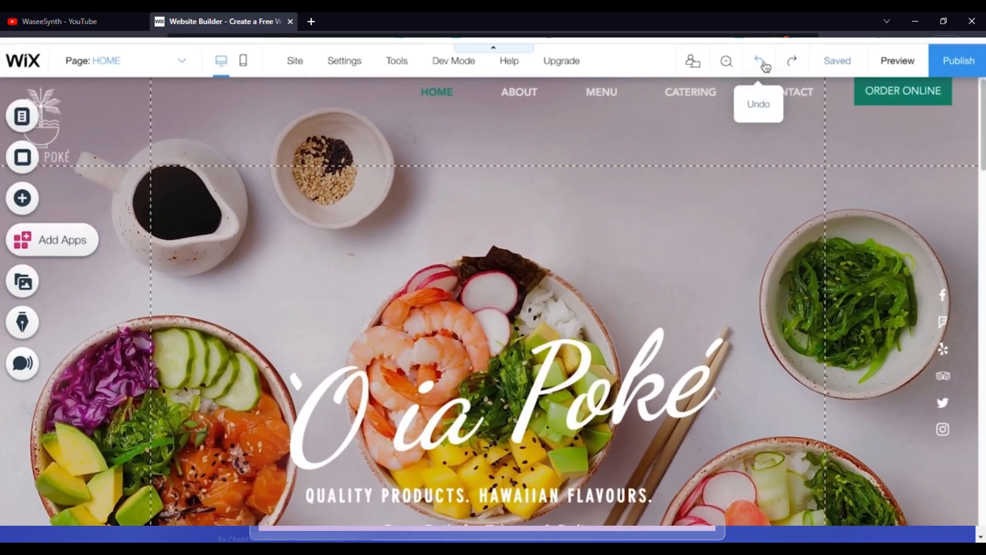
Step: Move the 'O ia Poké title up and to the left, delete it, and undo both changes
{"action": "left_click", "coordinate": [764, 64]}
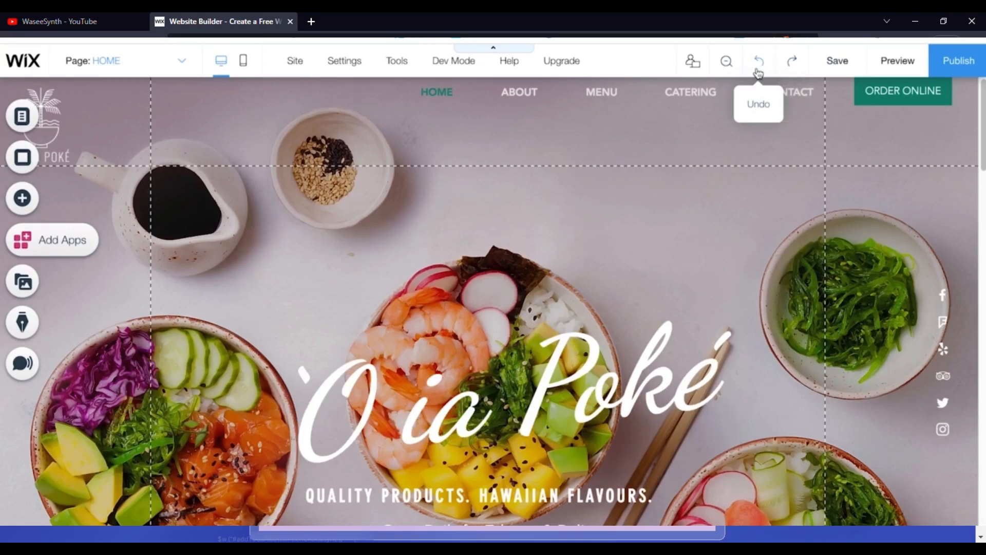
{"action": "left_click_drag", "start_coordinate": [588, 393], "coordinate": [526, 320]}
{"action": "key", "text": "Delete"}
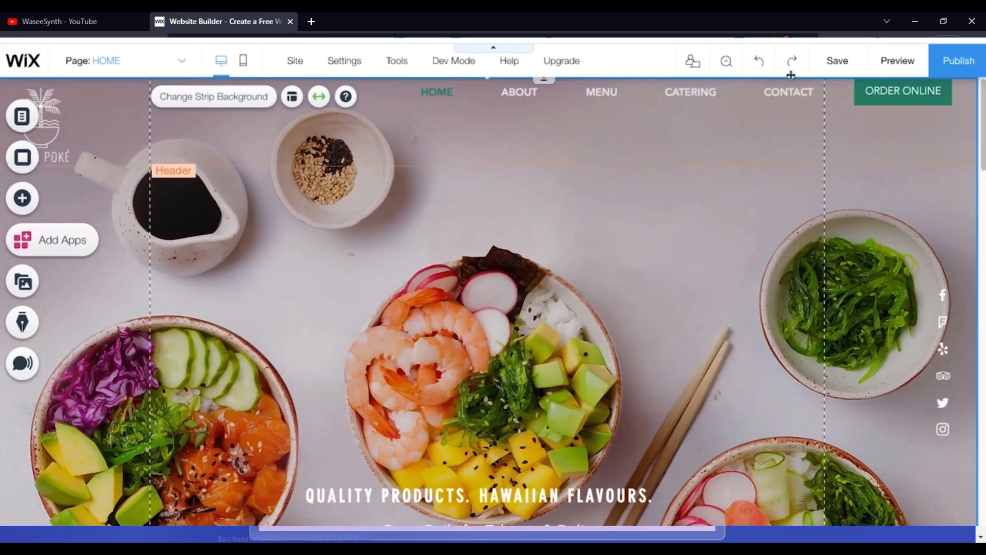
{"action": "left_click", "coordinate": [763, 67]}
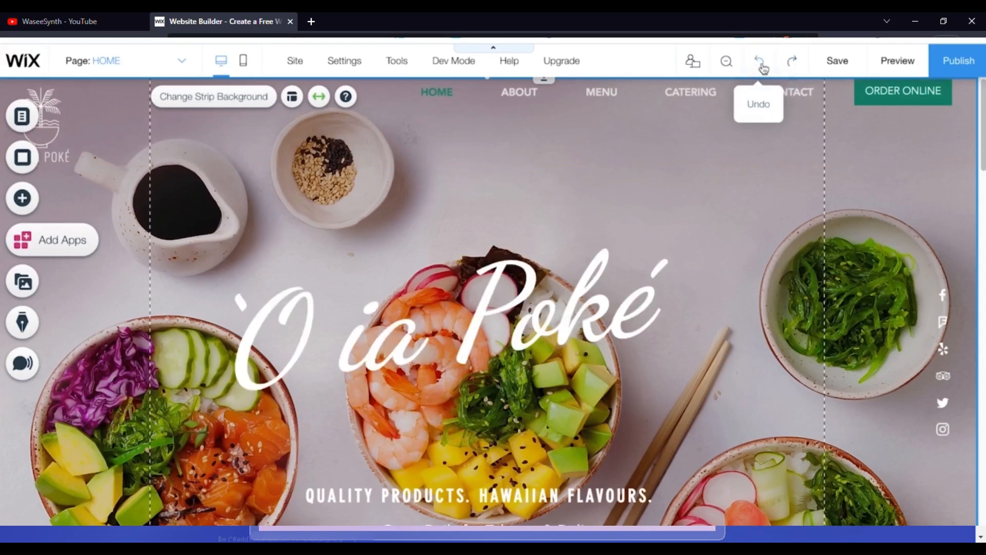
{"action": "left_click", "coordinate": [764, 67]}
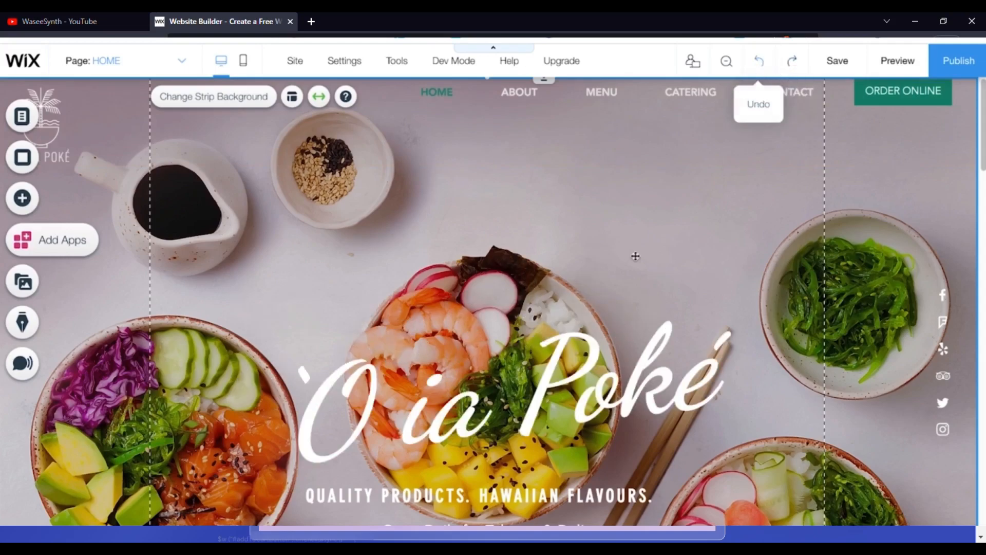
Step: Redo the move and deletion of the 'O ia Poké title, and undo both again
{"action": "left_click", "coordinate": [795, 70]}
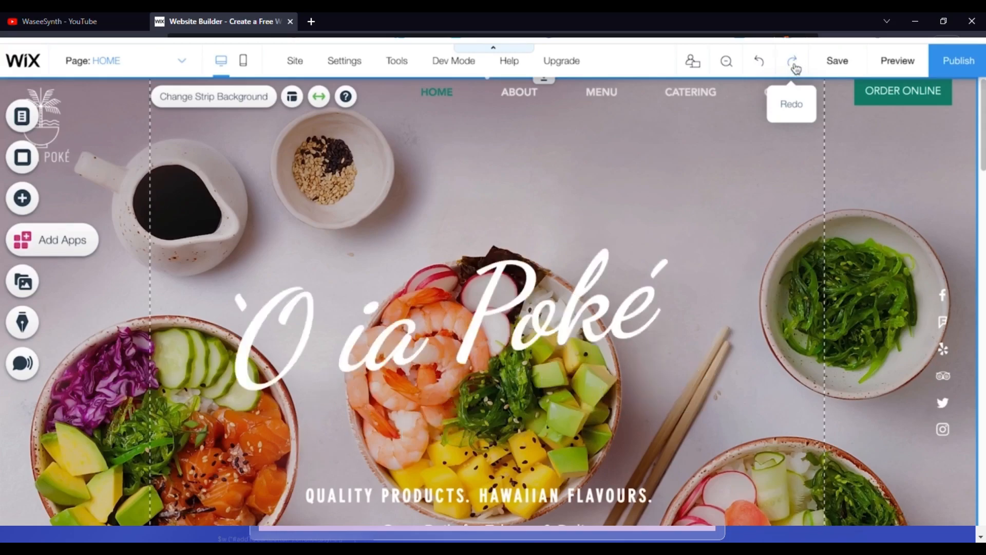
{"action": "left_click", "coordinate": [796, 70]}
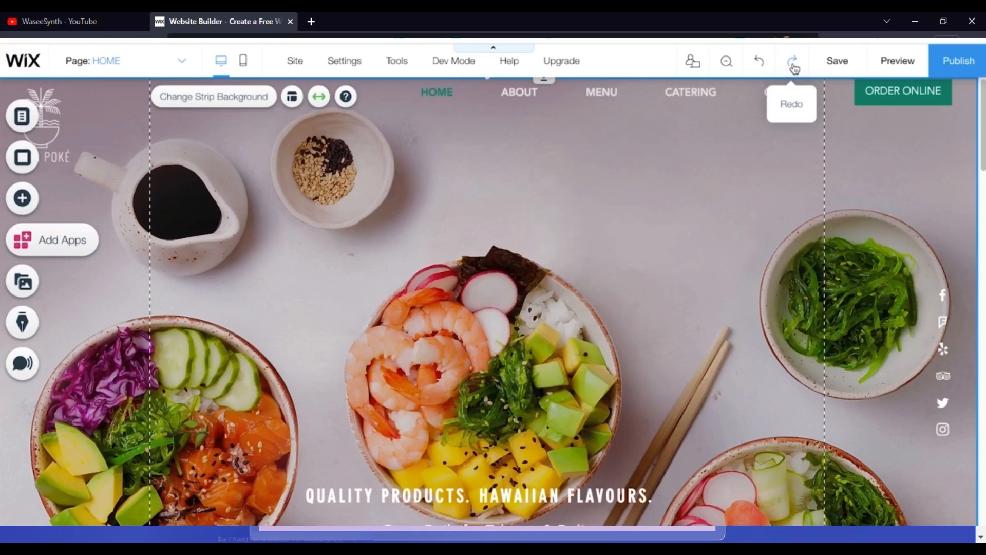
{"action": "left_click", "coordinate": [760, 70]}
{"action": "left_click", "coordinate": [761, 70]}
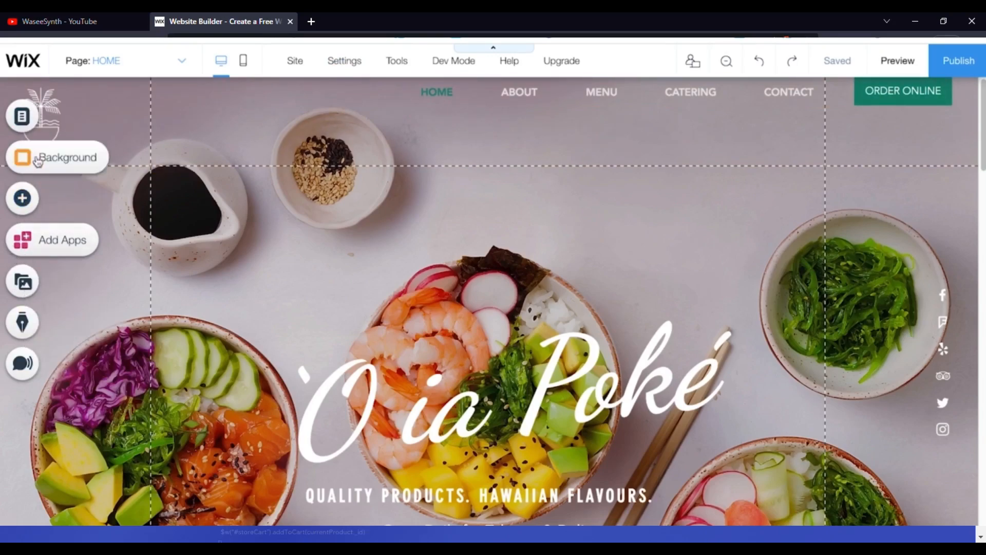
Step: Open the ABOUT page from the site's page list and check its page options
{"action": "left_click", "coordinate": [22, 118]}
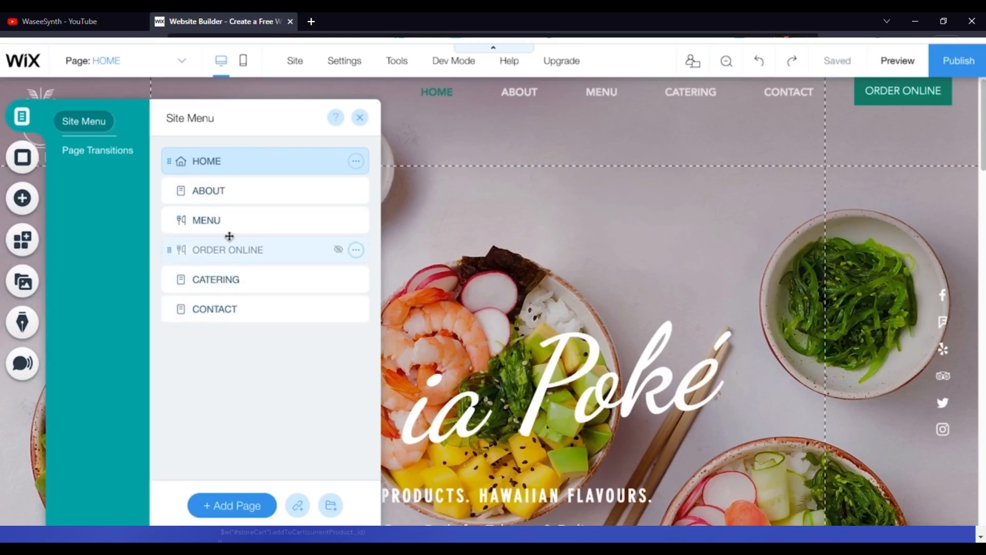
{"action": "left_click", "coordinate": [226, 192]}
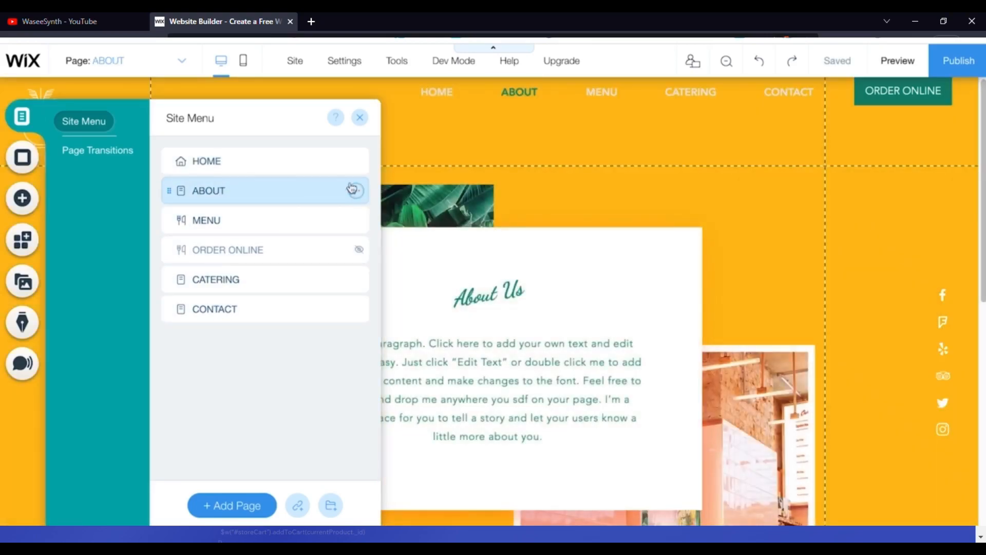
{"action": "left_click", "coordinate": [356, 193]}
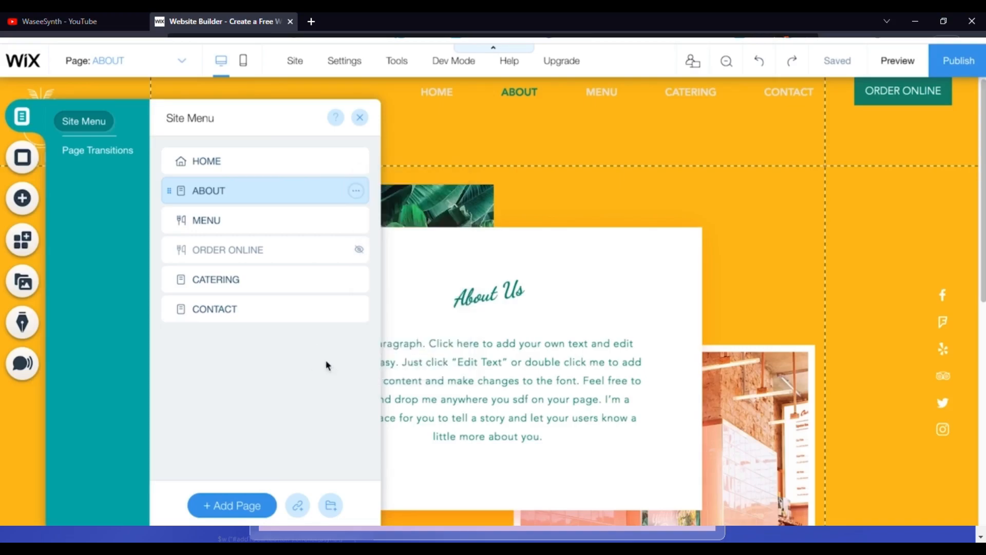
Step: Add a new page named demo and move it to the end of the site menu, after CONTACT
{"action": "left_click", "coordinate": [220, 508]}
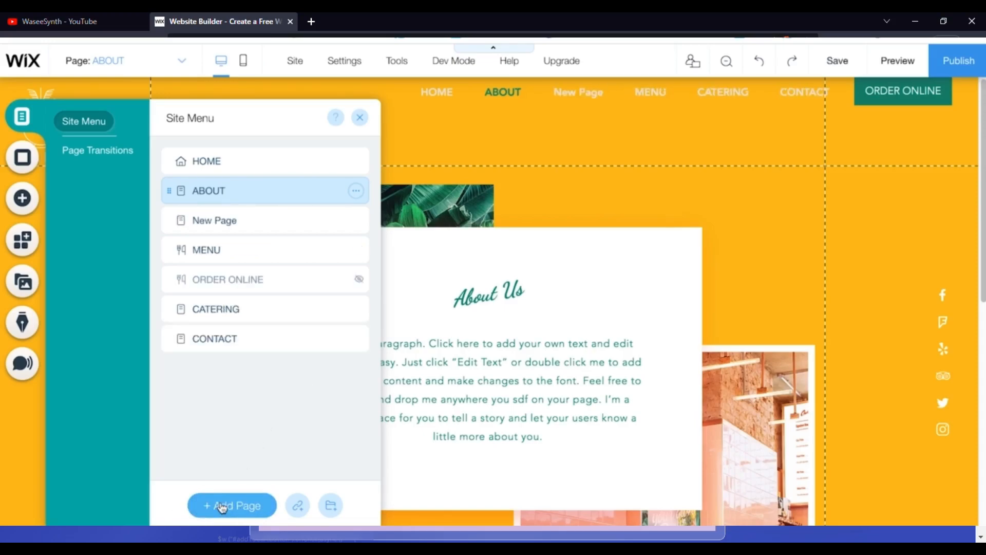
{"action": "type", "text": "demo"}
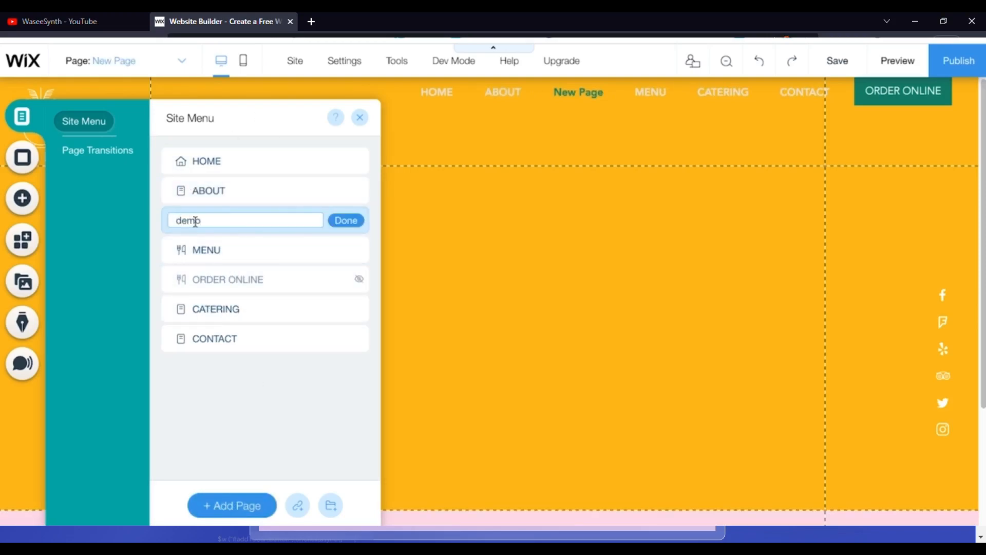
{"action": "left_click", "coordinate": [334, 220]}
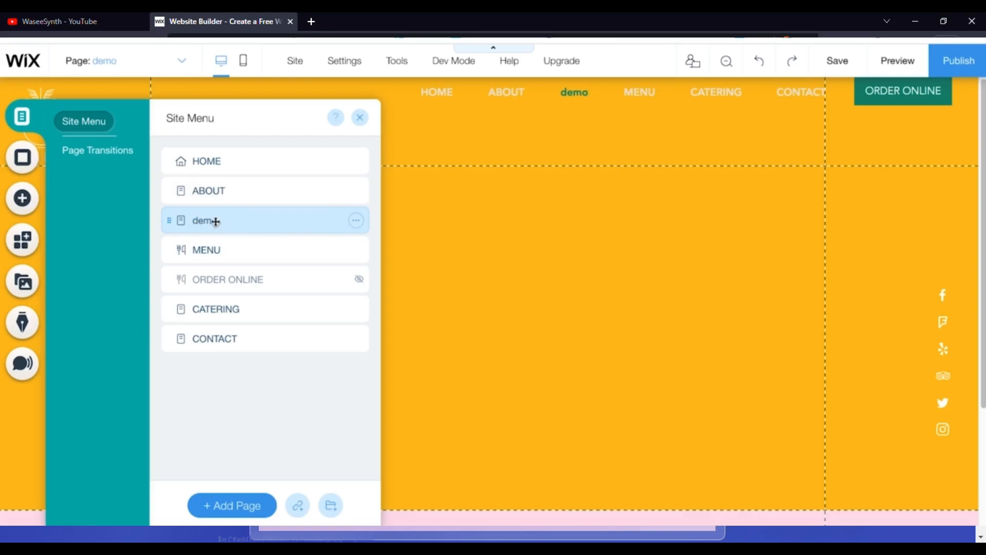
{"action": "left_click", "coordinate": [292, 229]}
{"action": "mouse_move", "coordinate": [292, 229]}
{"action": "left_mouse_down"}
{"action": "mouse_move", "coordinate": [295, 218]}
{"action": "mouse_move", "coordinate": [300, 302]}
{"action": "mouse_move", "coordinate": [297, 220]}
{"action": "left_mouse_up"}
{"action": "left_click_drag", "start_coordinate": [241, 219], "coordinate": [243, 344]}
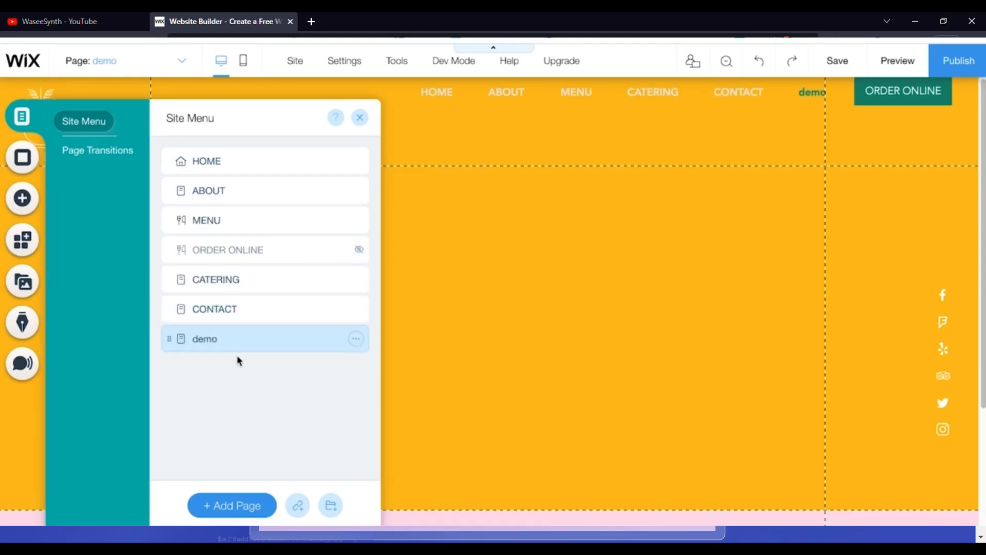
Step: Delete the demo page from the site and close the page list
{"action": "left_click", "coordinate": [354, 340]}
{"action": "left_click", "coordinate": [408, 515]}
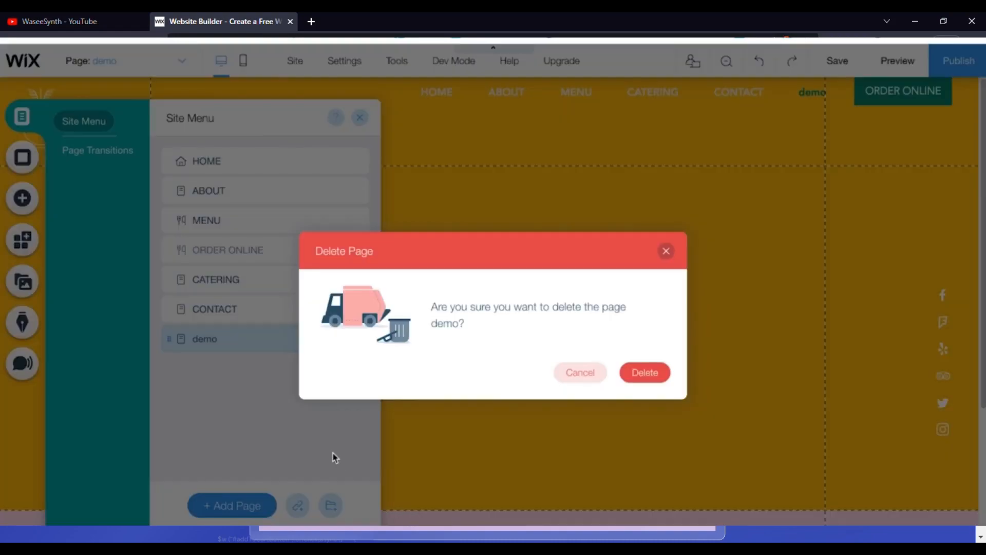
{"action": "left_click", "coordinate": [651, 377]}
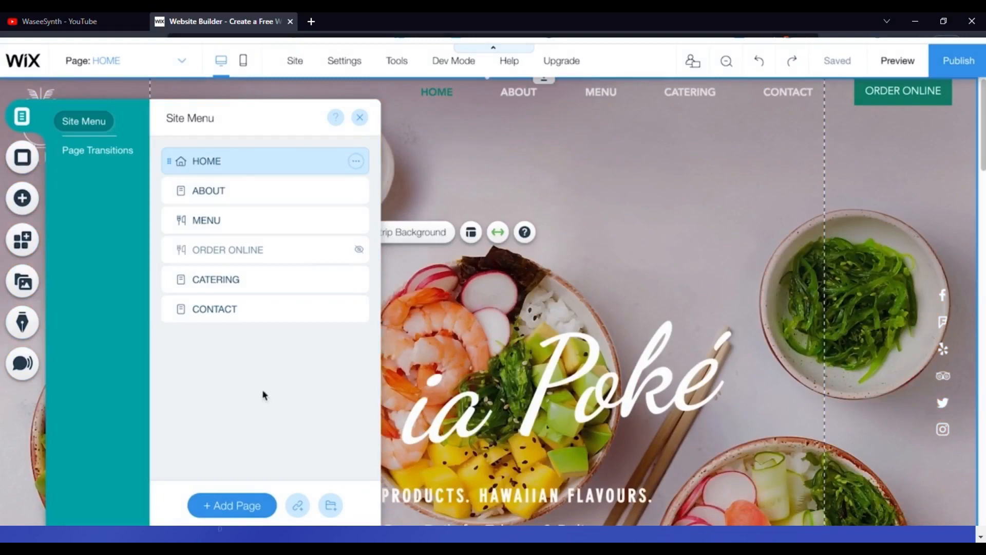
{"action": "left_click", "coordinate": [428, 343]}
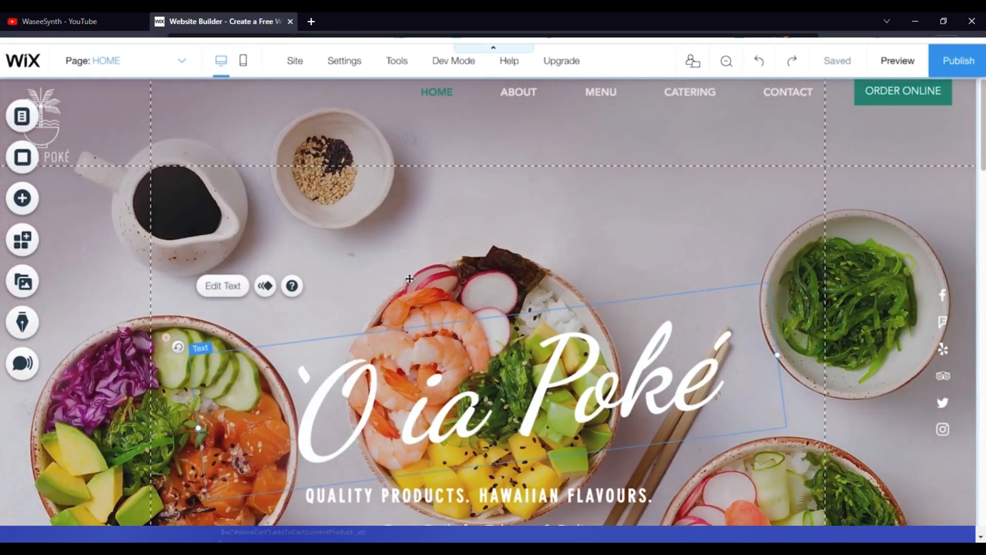
Step: Browse the suggested page backgrounds and set Divers Underwater as the HOME page background
{"action": "left_click", "coordinate": [40, 164]}
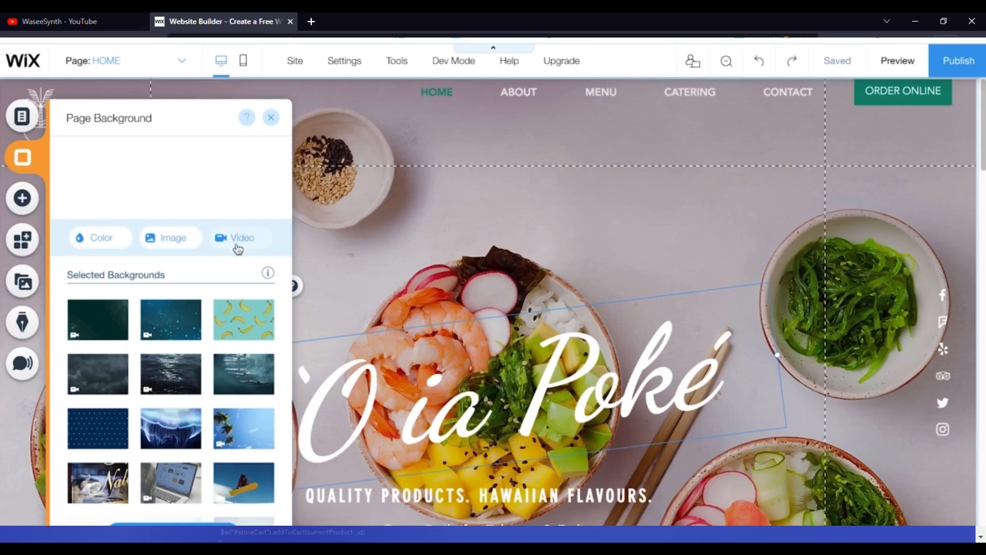
{"action": "scroll", "coordinate": [181, 421], "scroll_direction": "down", "scroll_amount": 3}
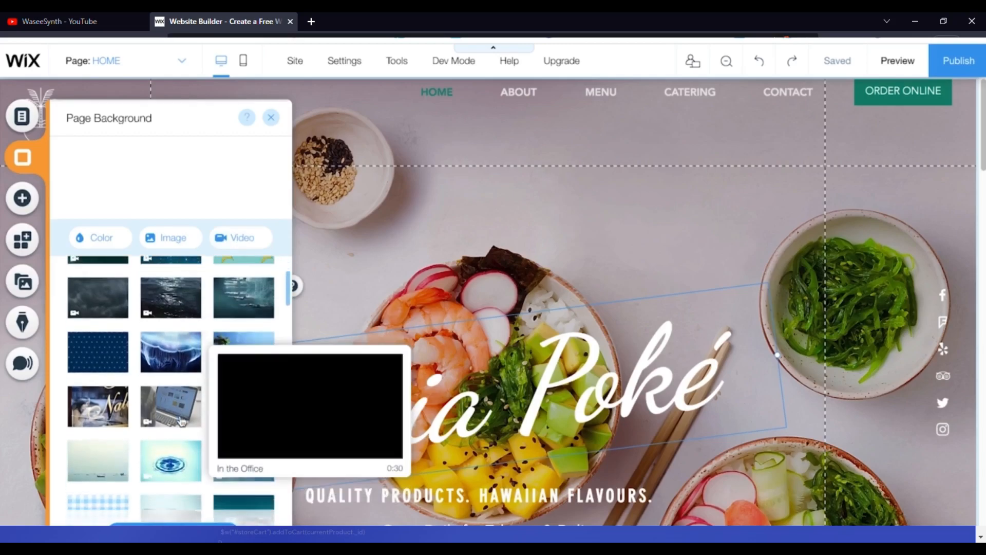
{"action": "scroll", "coordinate": [180, 418], "scroll_direction": "up", "scroll_amount": 3}
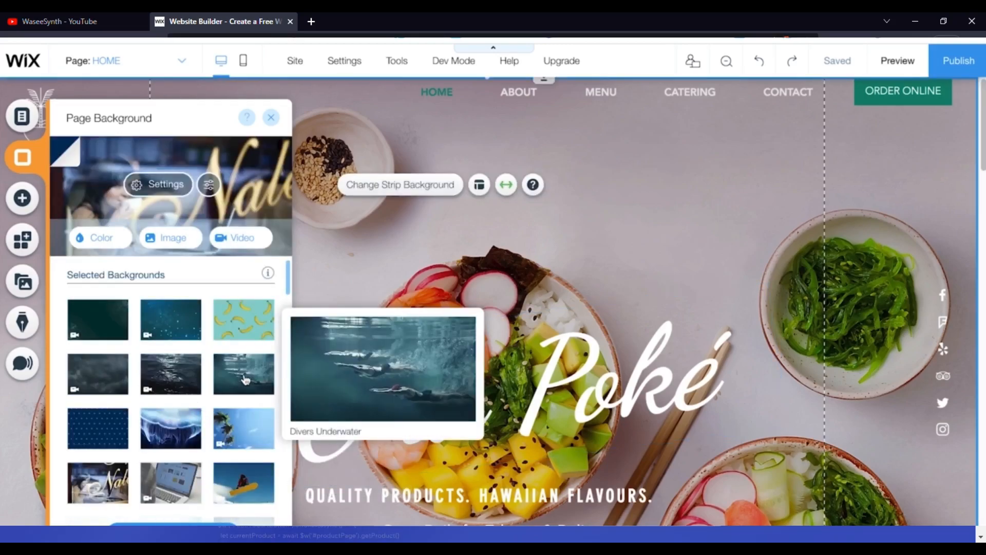
{"action": "left_click", "coordinate": [244, 381]}
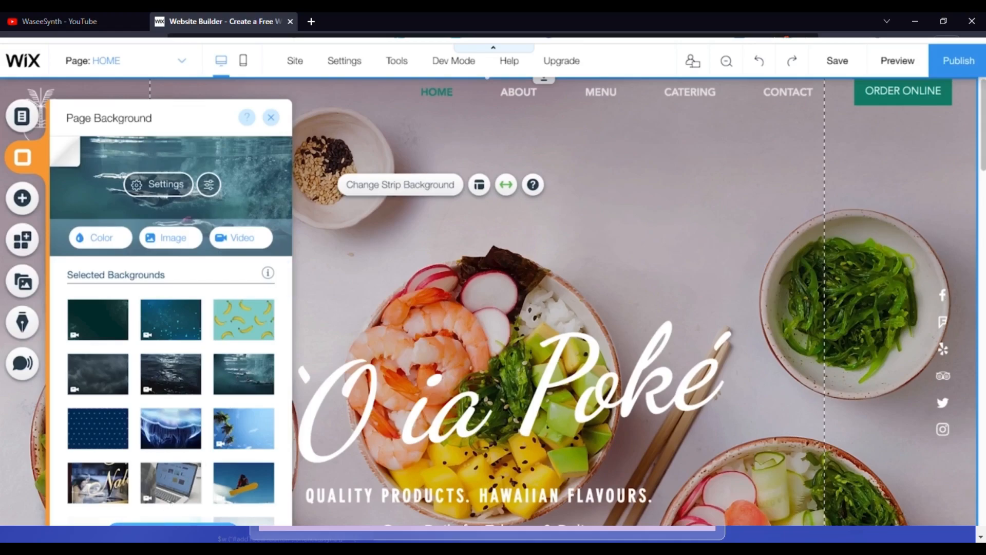
Step: Try applying the page background to all pages, clear that selection again and close the background settings
{"action": "left_click", "coordinate": [172, 522]}
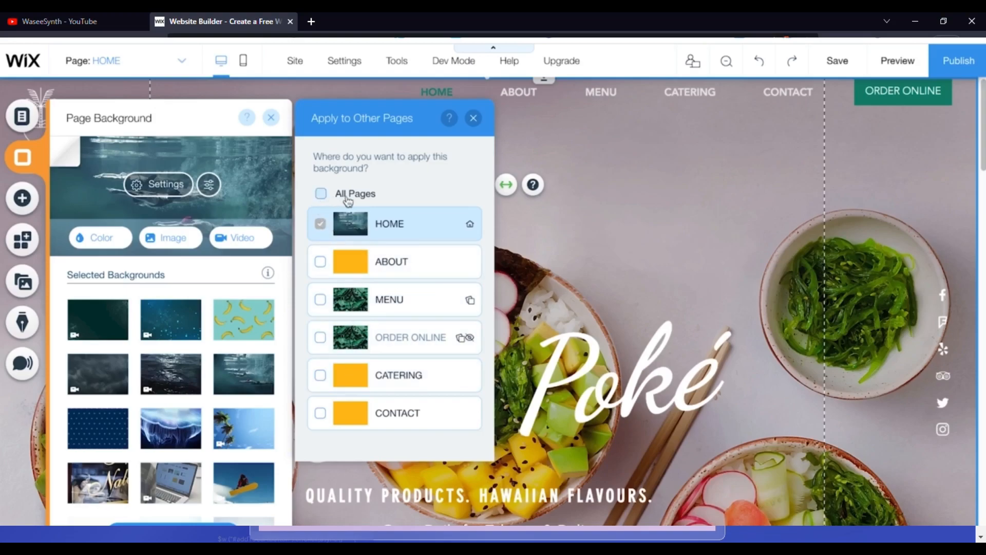
{"action": "left_click", "coordinate": [321, 194]}
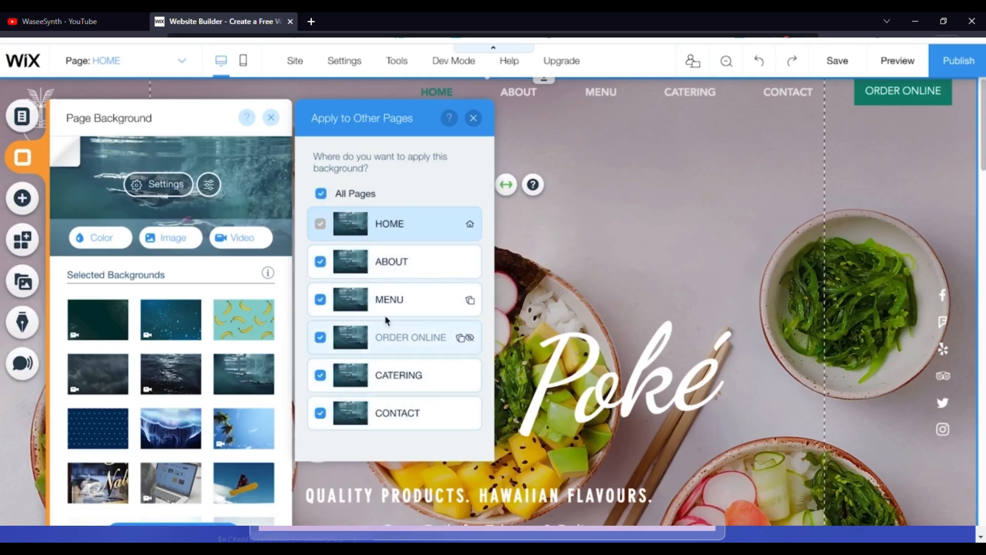
{"action": "left_click", "coordinate": [321, 193]}
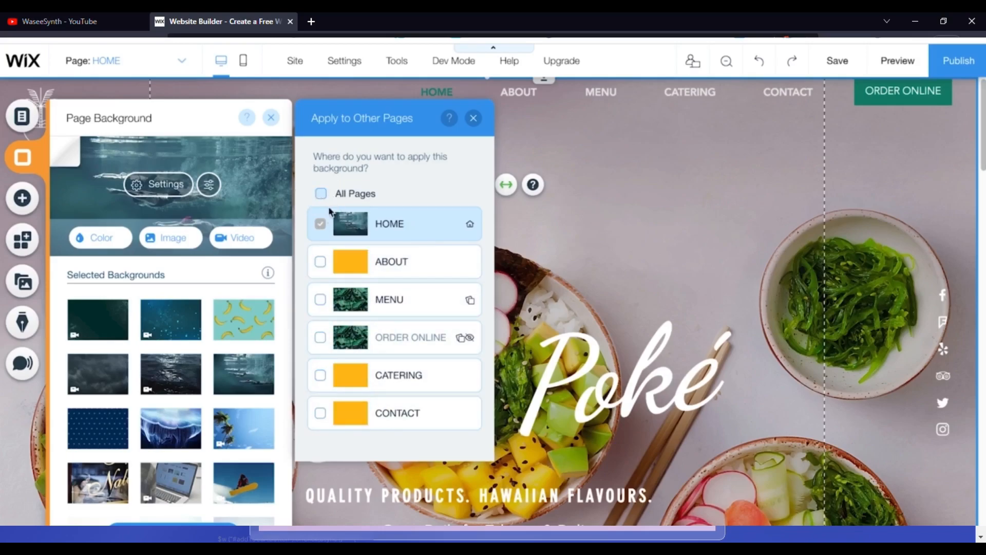
{"action": "left_click", "coordinate": [474, 114]}
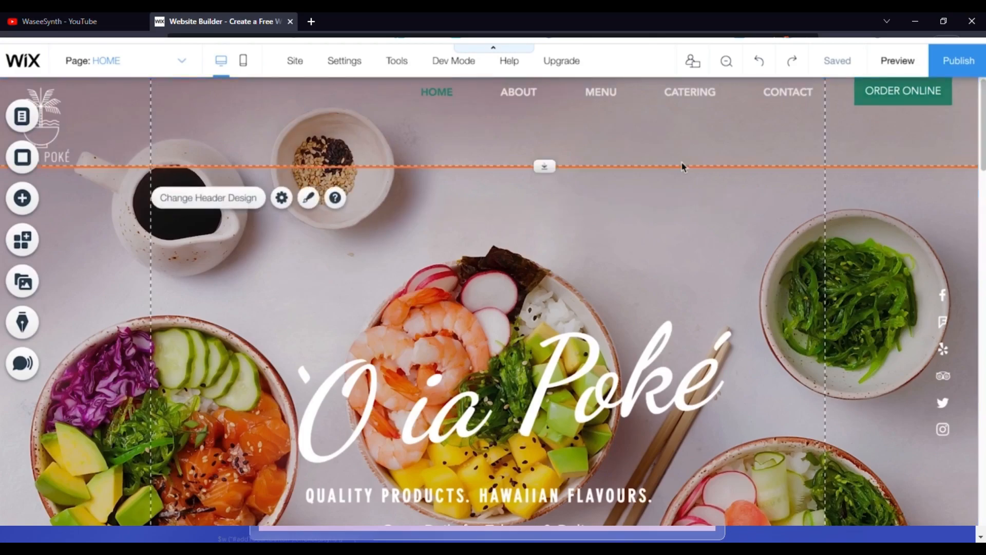
Step: Delete the homepage's poke bowl photo strip to reveal the page background, and undo the deletion
{"action": "key", "text": "Delete"}
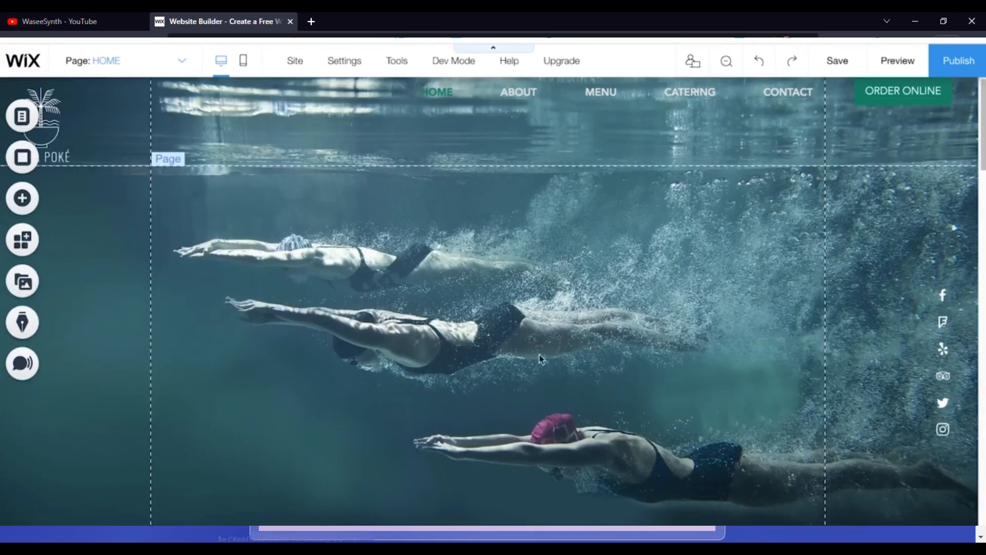
{"action": "left_click", "coordinate": [760, 62]}
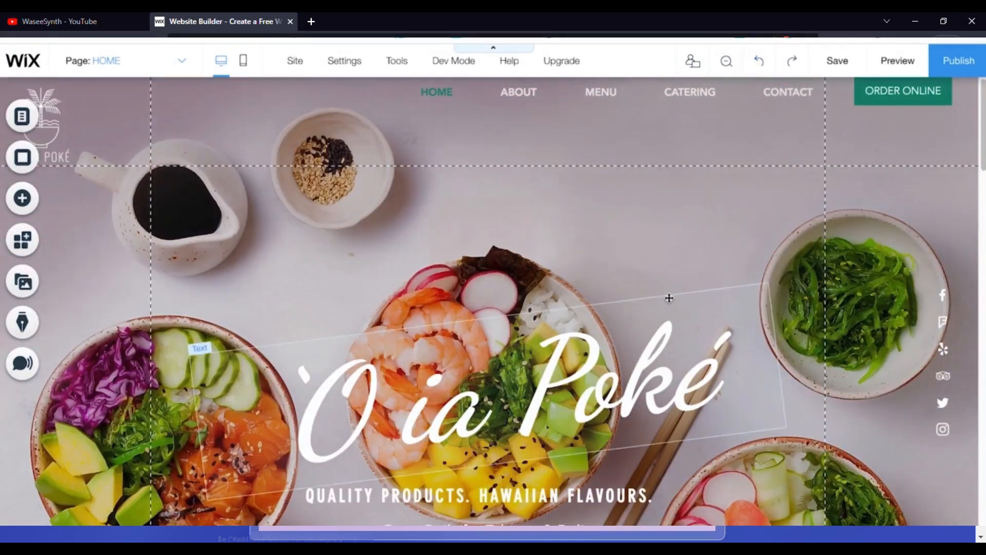
{"action": "scroll", "coordinate": [312, 199], "scroll_direction": "down", "scroll_amount": 2}
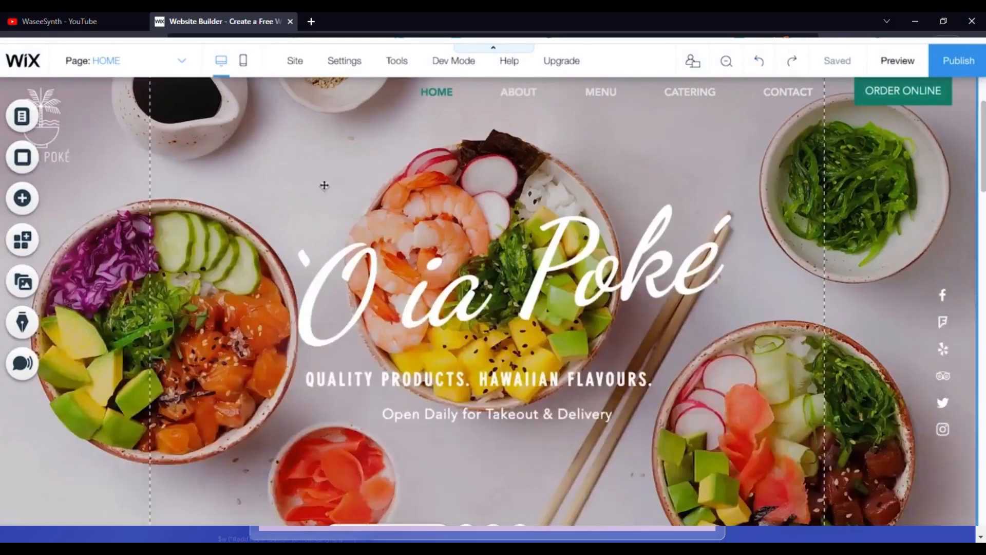
Step: Open the computer's file picker for uploading a custom image as the HOME page background
{"action": "left_click", "coordinate": [45, 161]}
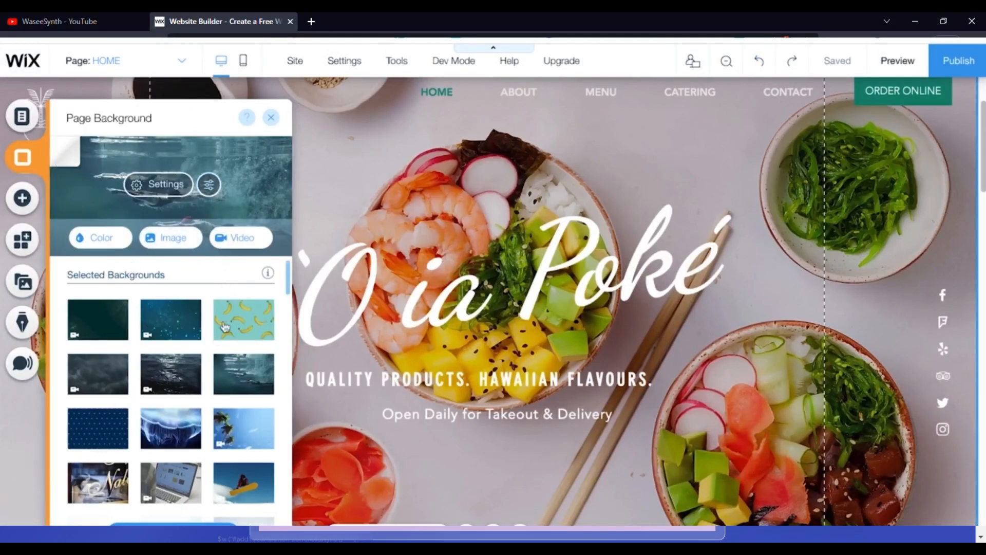
{"action": "left_click", "coordinate": [183, 244]}
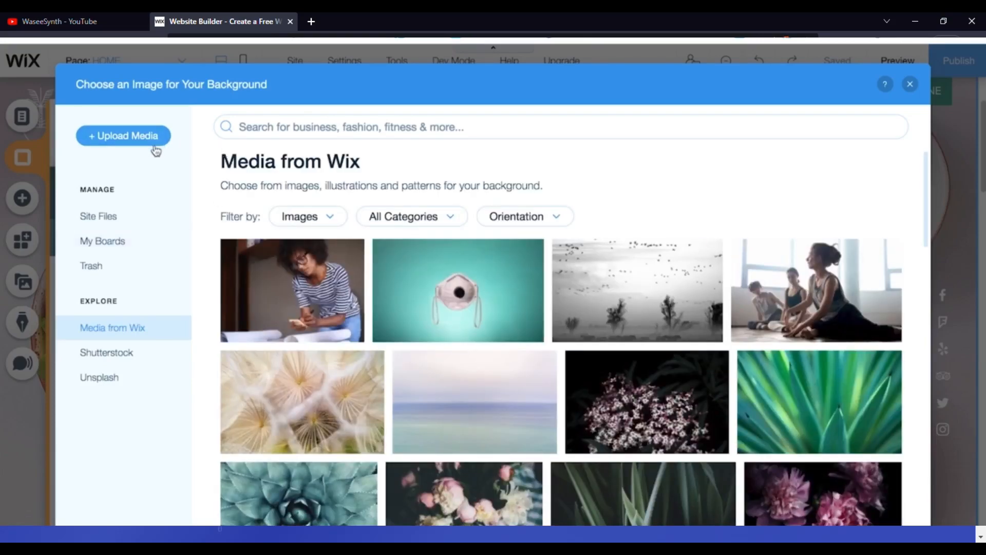
{"action": "left_click", "coordinate": [127, 143]}
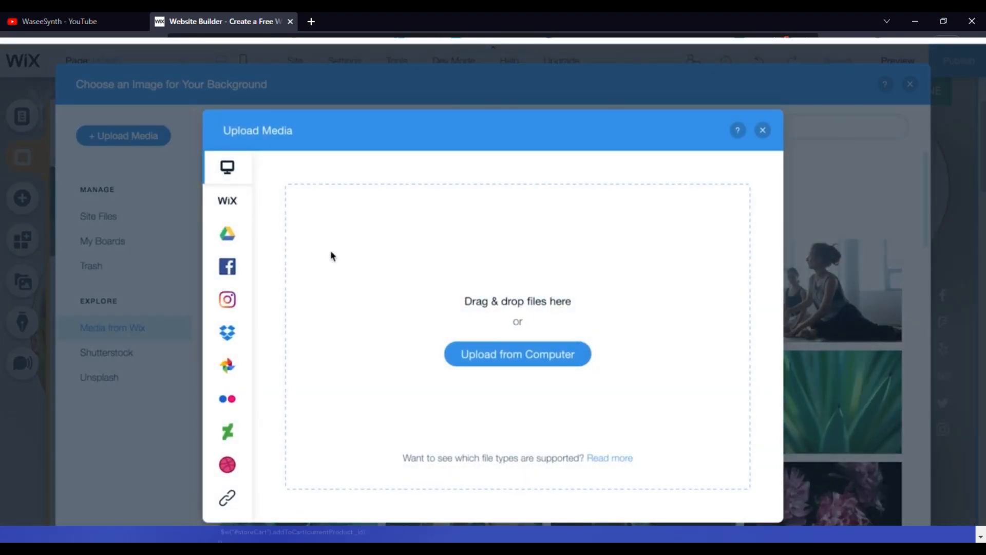
{"action": "left_click", "coordinate": [513, 358]}
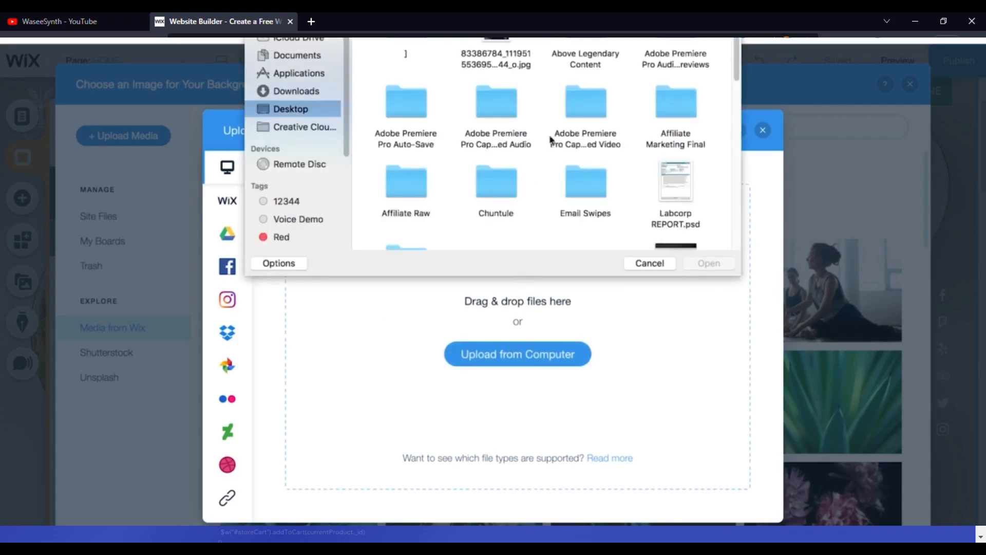
Step: Try selecting several desktop files, including Labcorp REPORT.psd, for upload, and cancel the media upload
{"action": "left_click", "coordinate": [496, 56]}
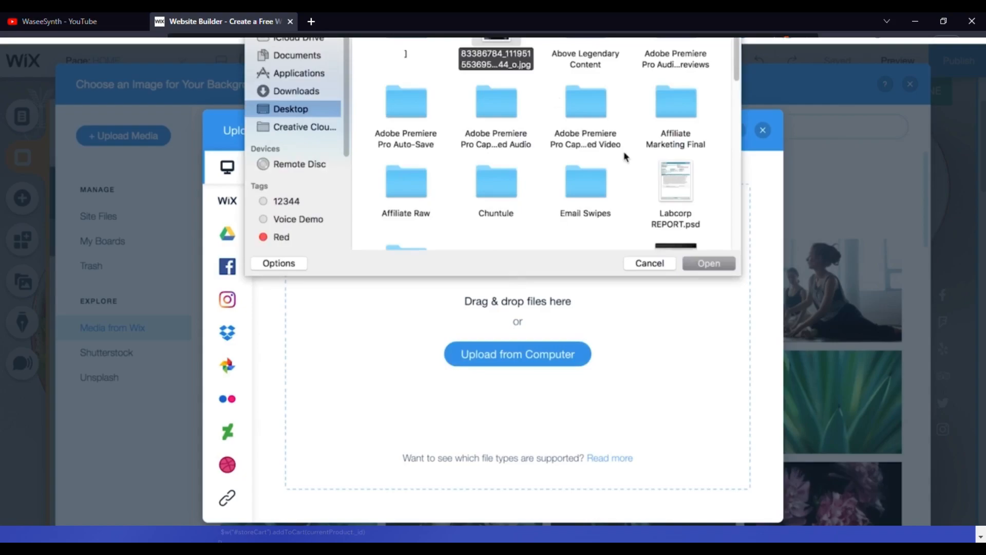
{"action": "scroll", "coordinate": [657, 176], "scroll_direction": "down", "scroll_amount": 2}
{"action": "left_click", "coordinate": [672, 157]}
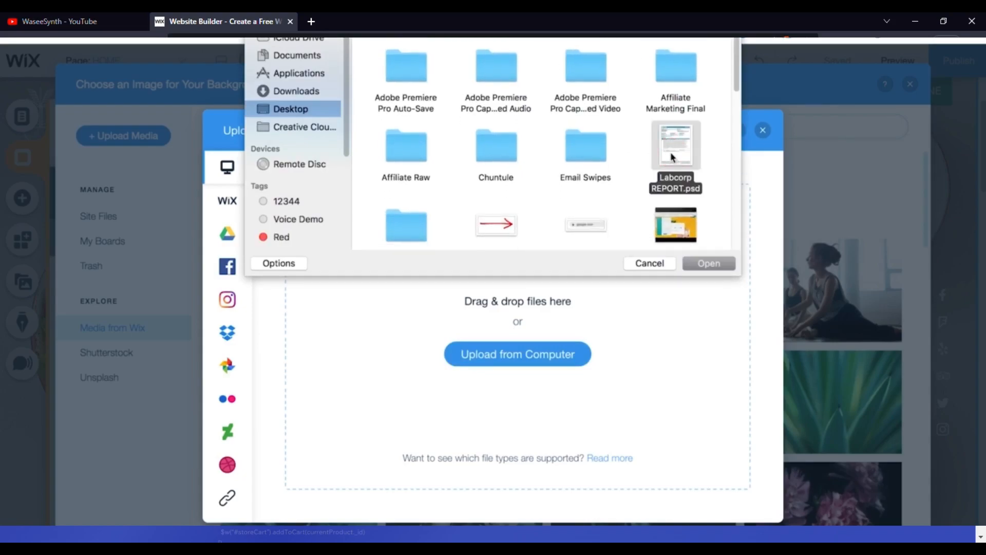
{"action": "left_click", "coordinate": [585, 223], "text": "super"}
{"action": "left_click", "coordinate": [501, 224], "text": "super"}
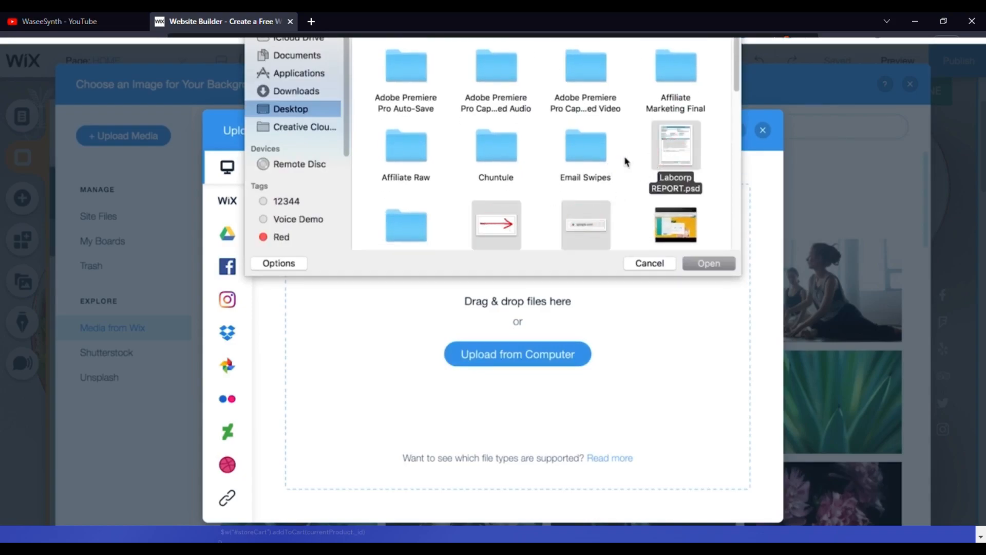
{"action": "scroll", "coordinate": [626, 162], "scroll_direction": "up", "scroll_amount": 2}
{"action": "scroll", "coordinate": [625, 162], "scroll_direction": "down", "scroll_amount": 5}
{"action": "scroll", "coordinate": [626, 162], "scroll_direction": "up", "scroll_amount": 3}
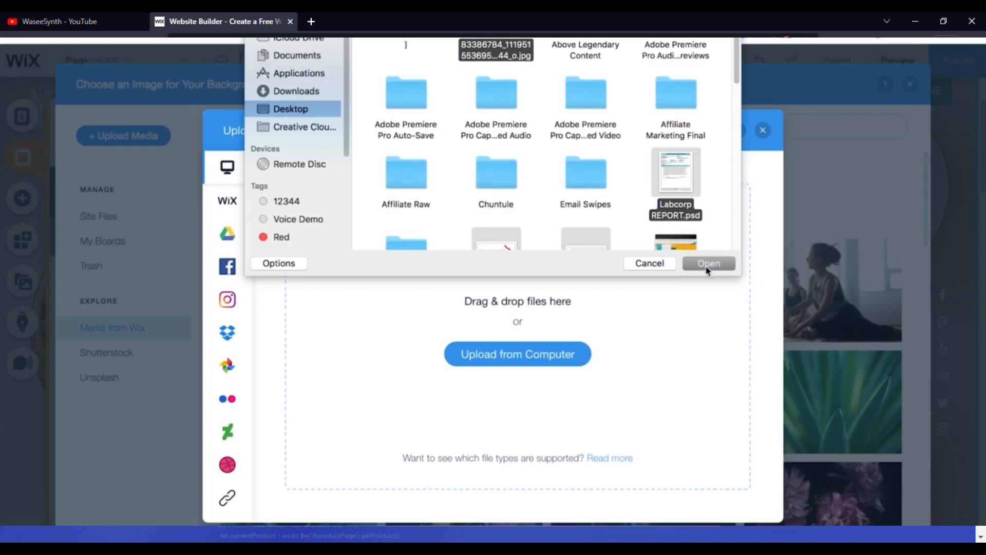
{"action": "left_click", "coordinate": [669, 265]}
{"action": "key", "text": "Escape"}
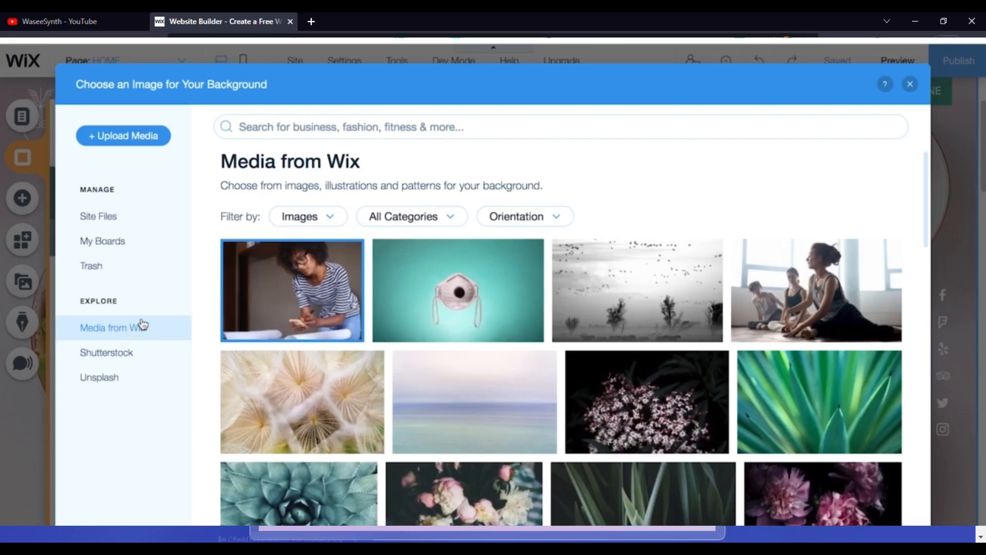
Step: Search the Wix media library for Fitness images and look through the available background pictures
{"action": "scroll", "coordinate": [319, 402], "scroll_direction": "down", "scroll_amount": 1}
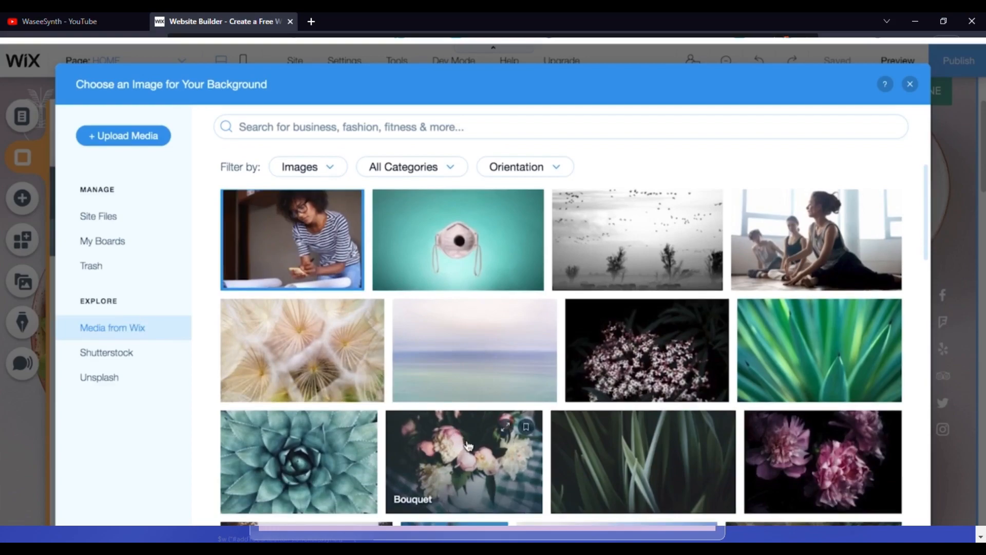
{"action": "scroll", "coordinate": [514, 390], "scroll_direction": "up", "scroll_amount": 1}
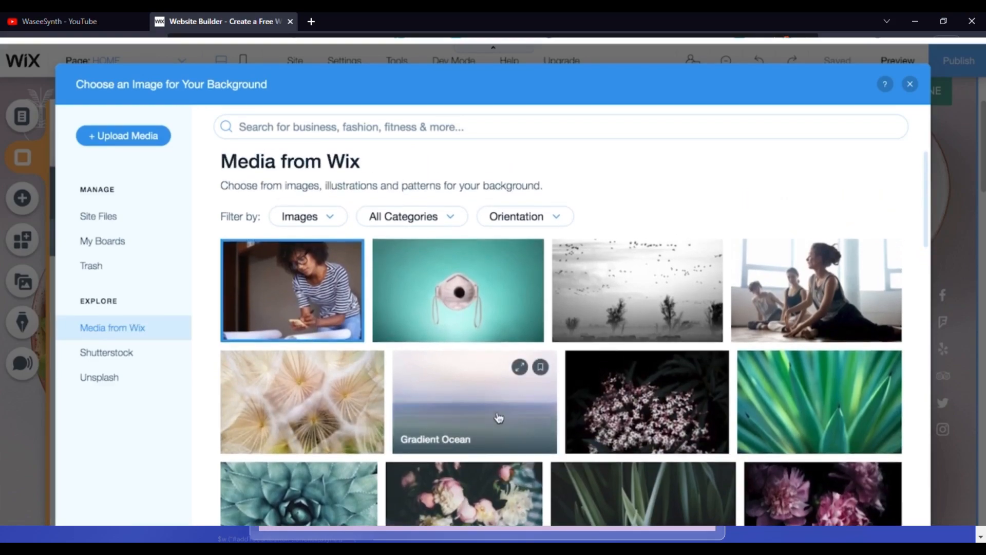
{"action": "left_click", "coordinate": [433, 129]}
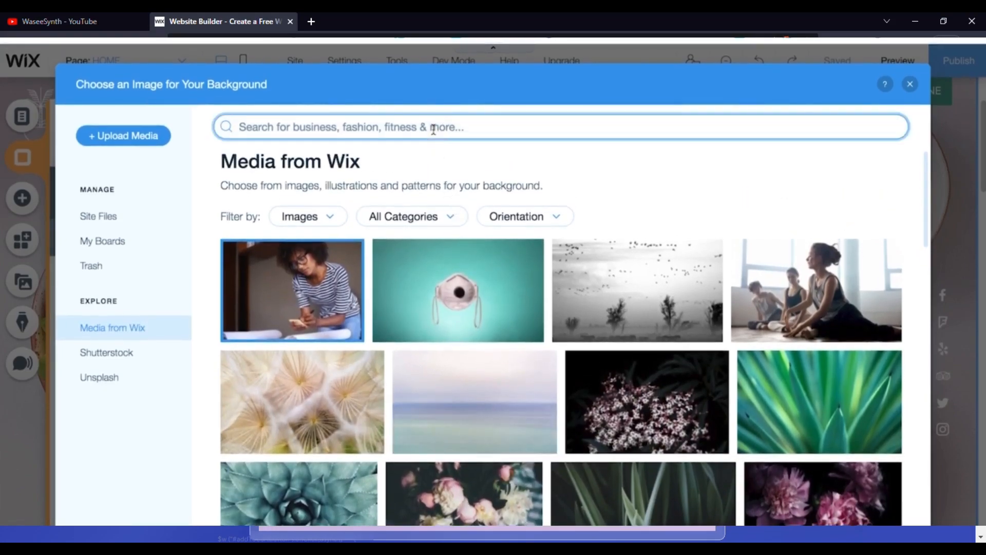
{"action": "type", "text": "Fitness"}
{"action": "key", "text": "Return"}
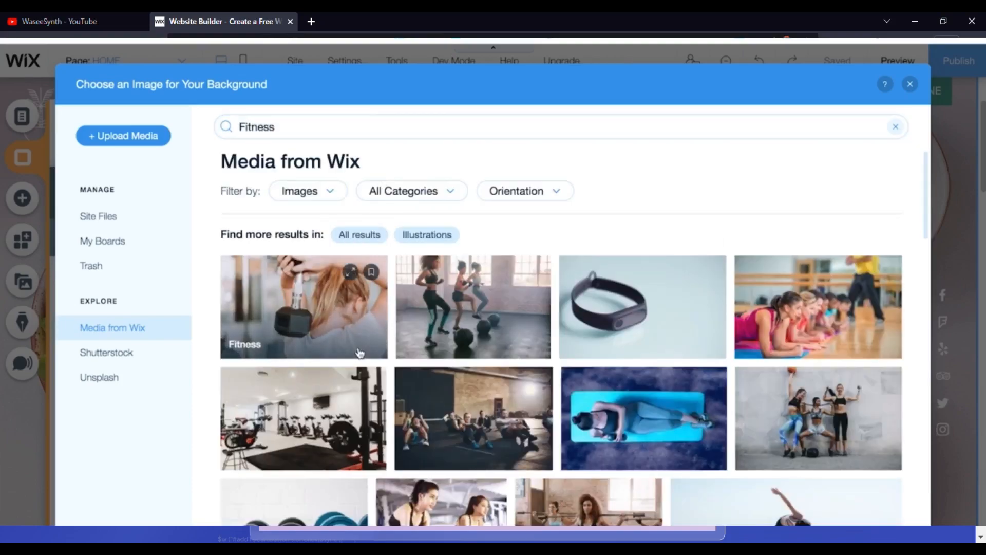
{"action": "scroll", "coordinate": [514, 436], "scroll_direction": "down", "scroll_amount": 3}
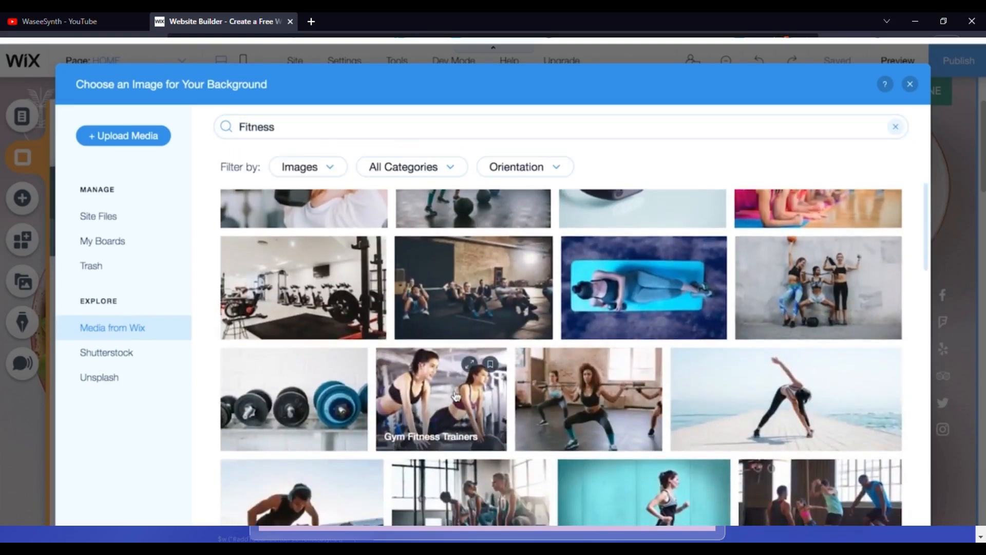
{"action": "scroll", "coordinate": [514, 437], "scroll_direction": "down", "scroll_amount": 3}
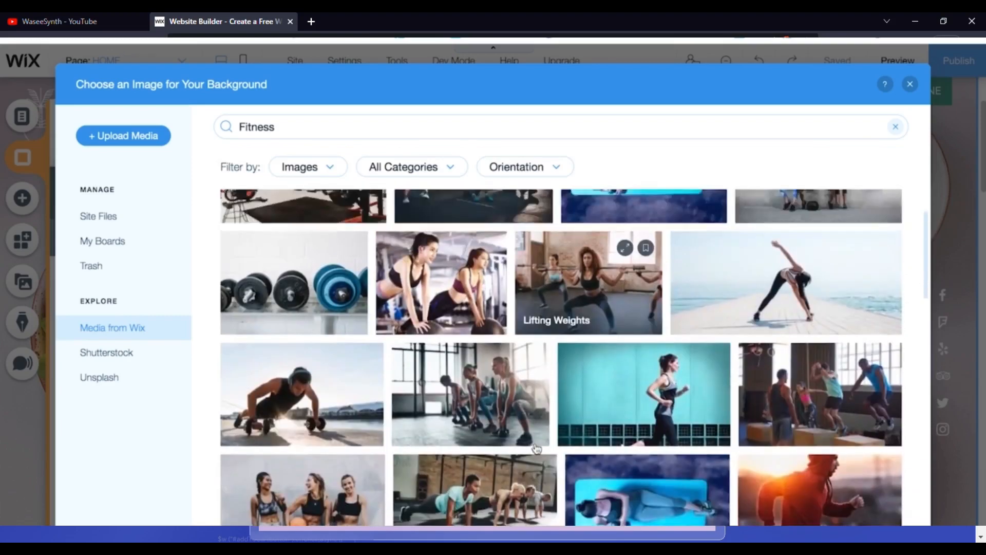
{"action": "scroll", "coordinate": [536, 449], "scroll_direction": "up", "scroll_amount": 6}
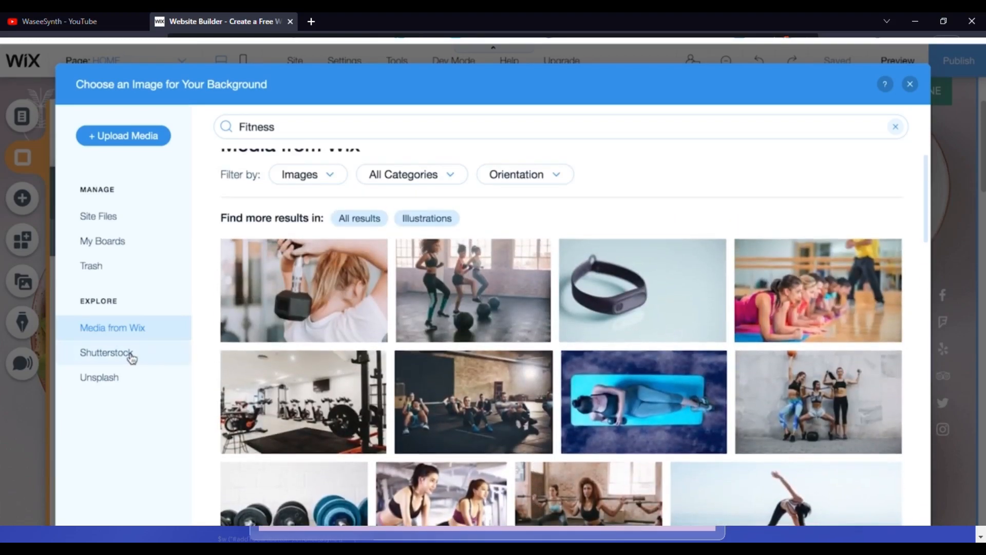
Step: Look through the paid Shutterstock images offered for the page background
{"action": "left_click", "coordinate": [127, 354]}
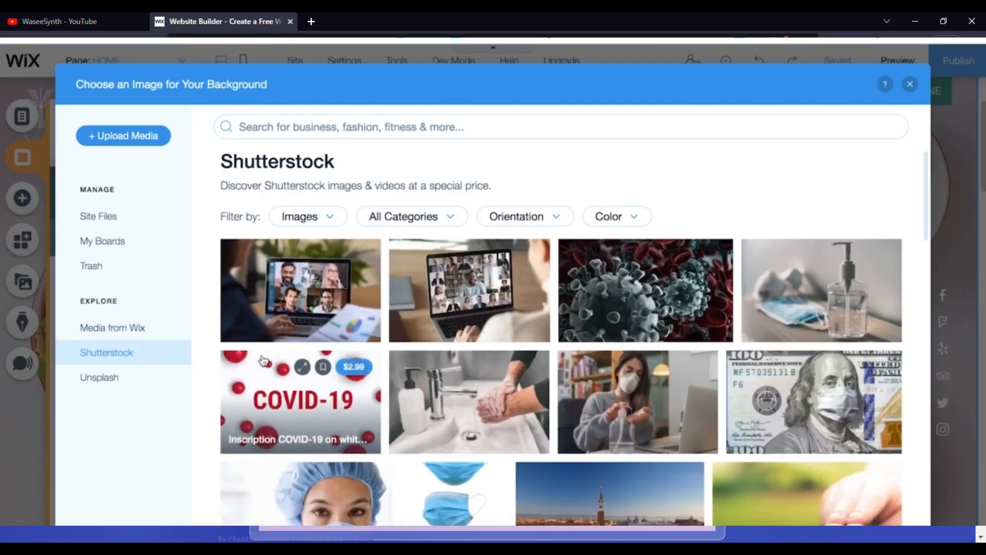
{"action": "scroll", "coordinate": [250, 401], "scroll_direction": "down", "scroll_amount": 4}
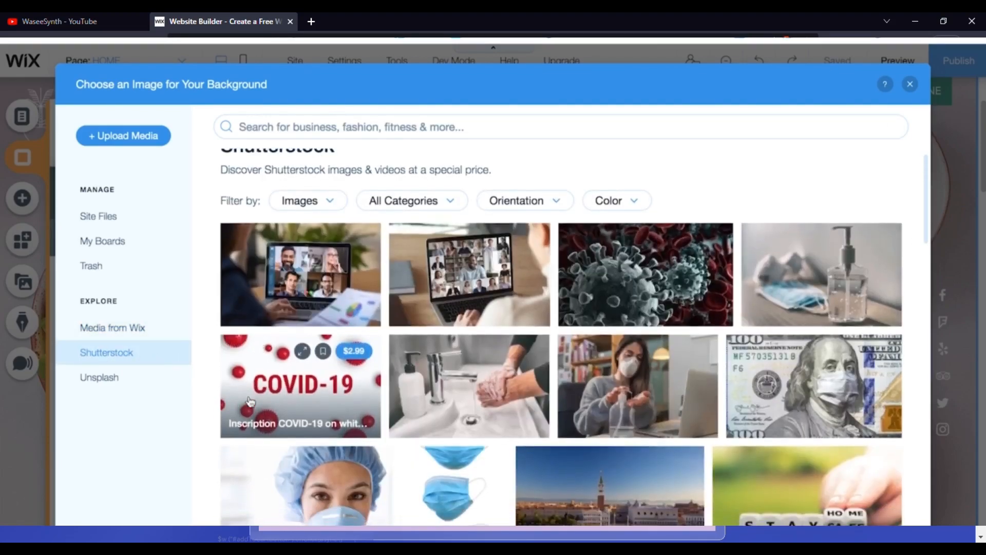
{"action": "scroll", "coordinate": [250, 401], "scroll_direction": "down", "scroll_amount": 2}
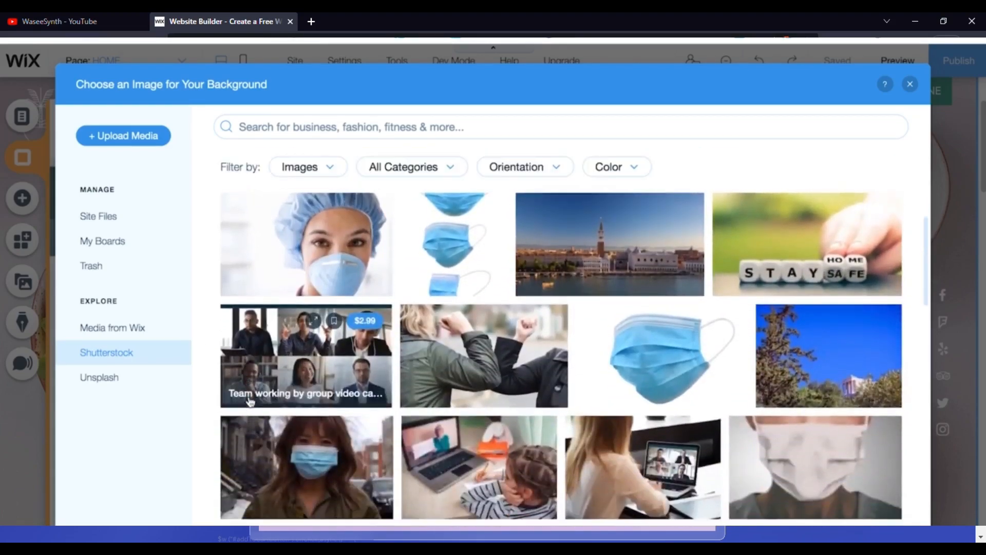
{"action": "scroll", "coordinate": [251, 401], "scroll_direction": "up", "scroll_amount": 4}
{"action": "scroll", "coordinate": [250, 402], "scroll_direction": "up", "scroll_amount": 1}
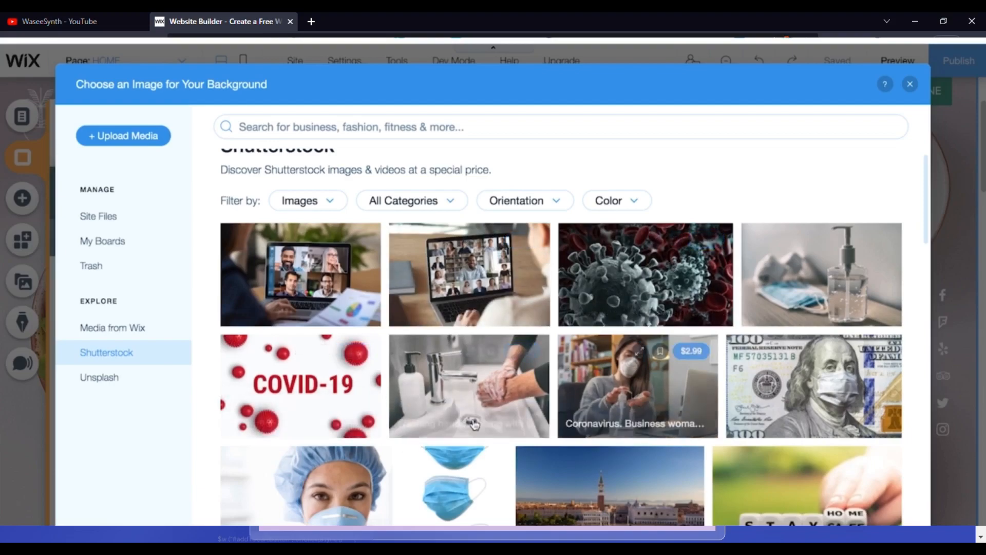
Step: Look through the free Unsplash photos for the page background, and close the image chooser and background settings
{"action": "left_click", "coordinate": [108, 380]}
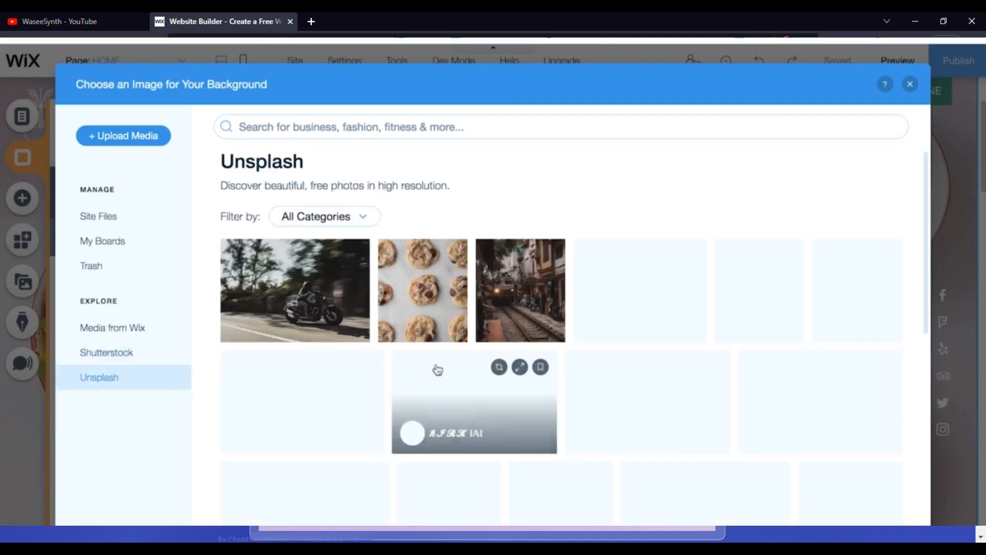
{"action": "scroll", "coordinate": [474, 438], "scroll_direction": "down", "scroll_amount": 2}
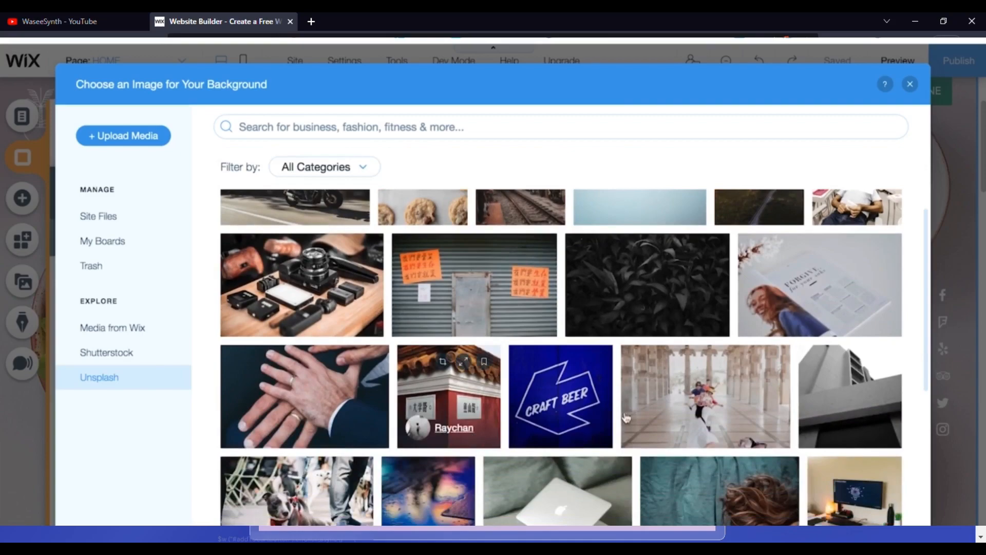
{"action": "scroll", "coordinate": [590, 362], "scroll_direction": "down", "scroll_amount": 1}
{"action": "scroll", "coordinate": [564, 354], "scroll_direction": "up", "scroll_amount": 2}
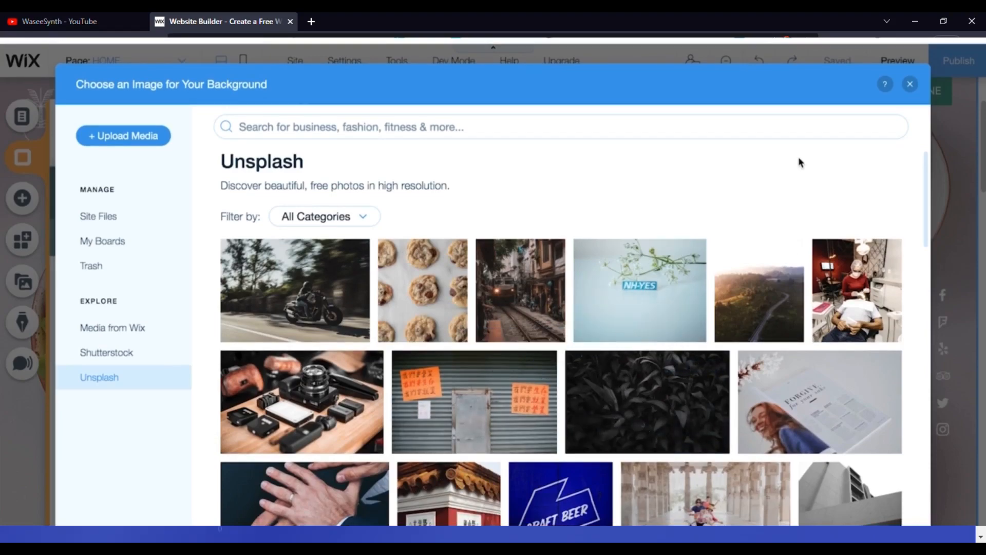
{"action": "left_click", "coordinate": [910, 86]}
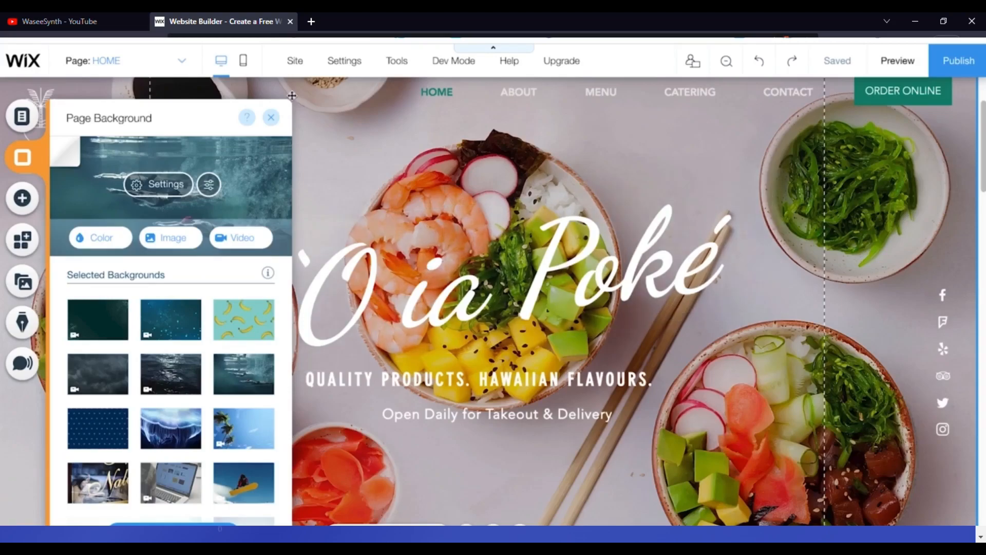
{"action": "left_click", "coordinate": [274, 120]}
{"action": "left_click", "coordinate": [347, 231]}
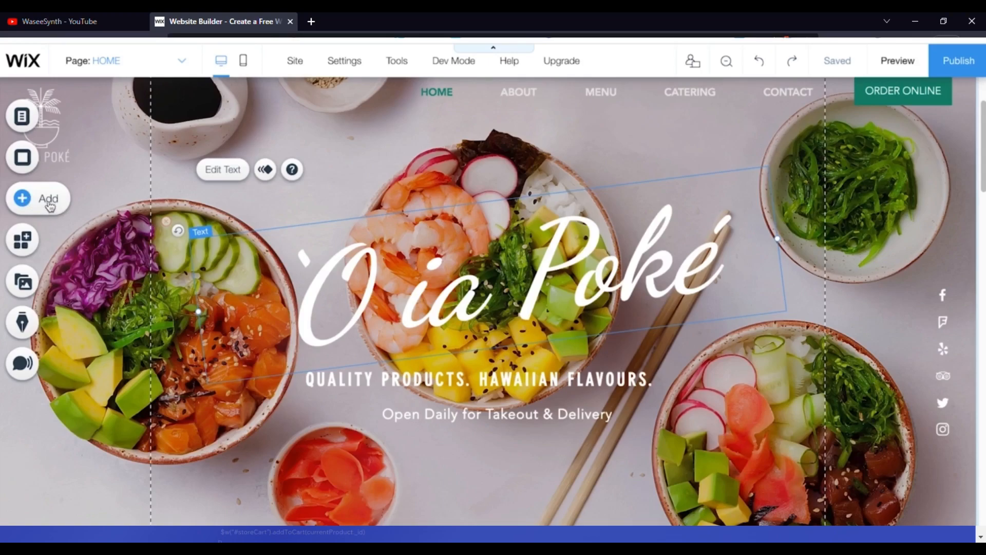
Step: Open the library of addable page elements and examine its themed text and title styles
{"action": "left_click", "coordinate": [31, 205]}
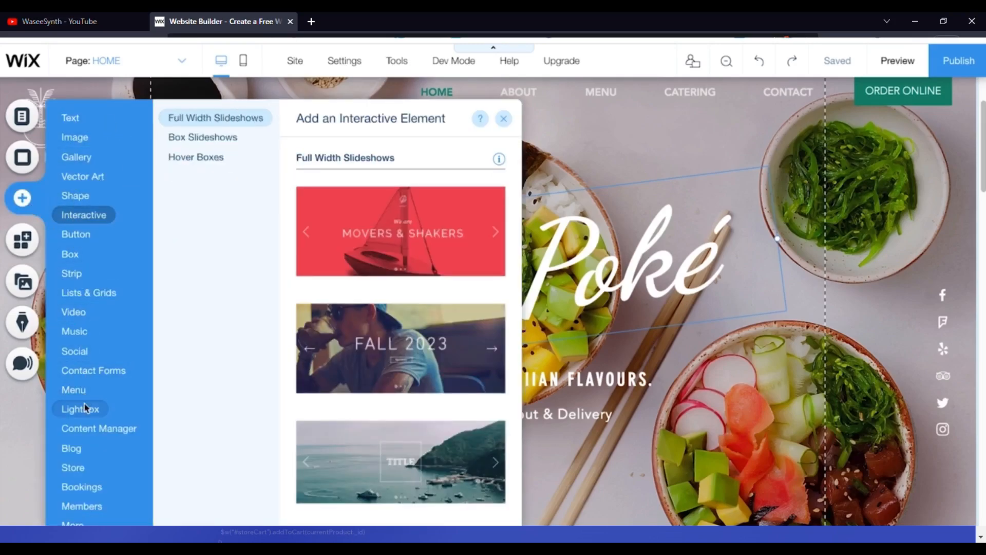
{"action": "mouse_move", "coordinate": [88, 410]}
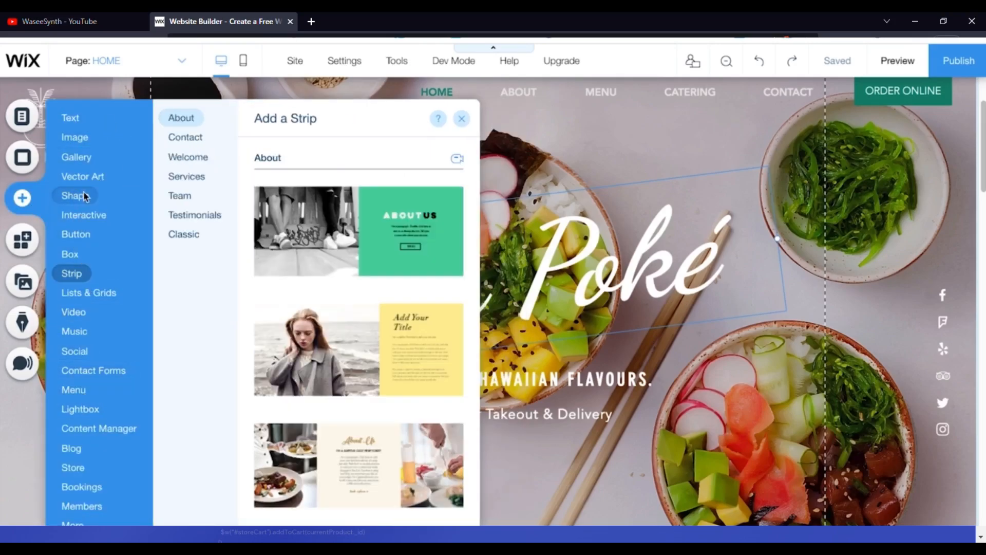
{"action": "mouse_move", "coordinate": [93, 121]}
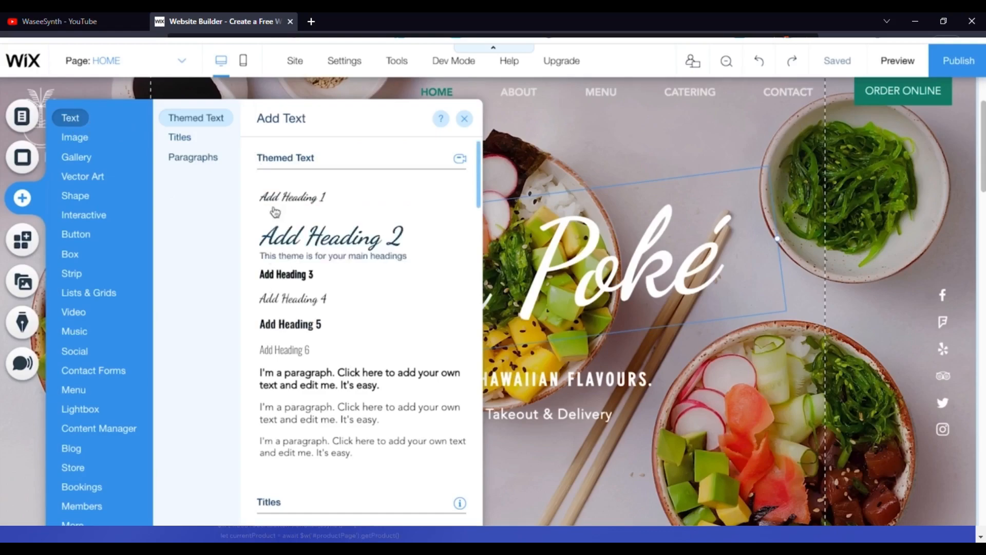
{"action": "scroll", "coordinate": [288, 399], "scroll_direction": "down", "scroll_amount": 6}
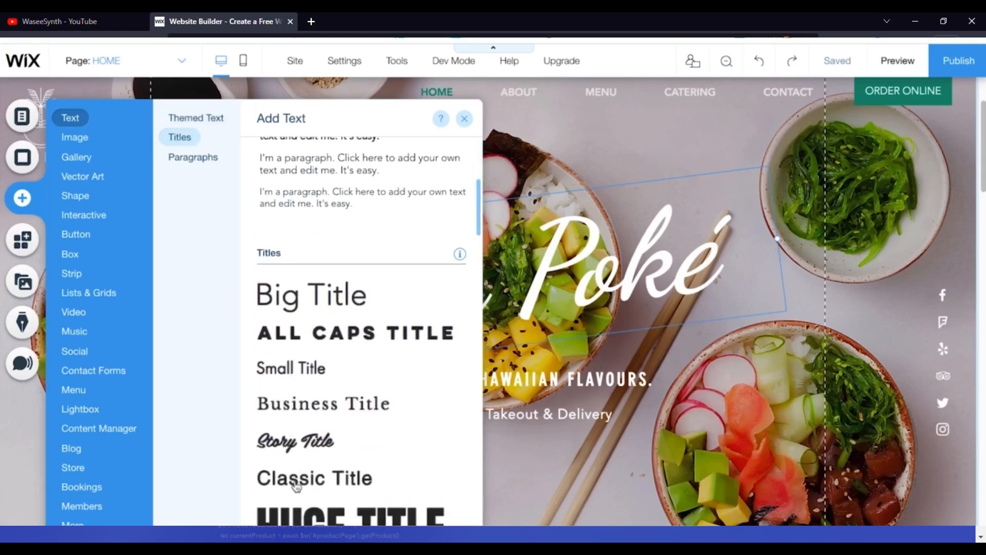
{"action": "scroll", "coordinate": [298, 493], "scroll_direction": "up", "scroll_amount": 4}
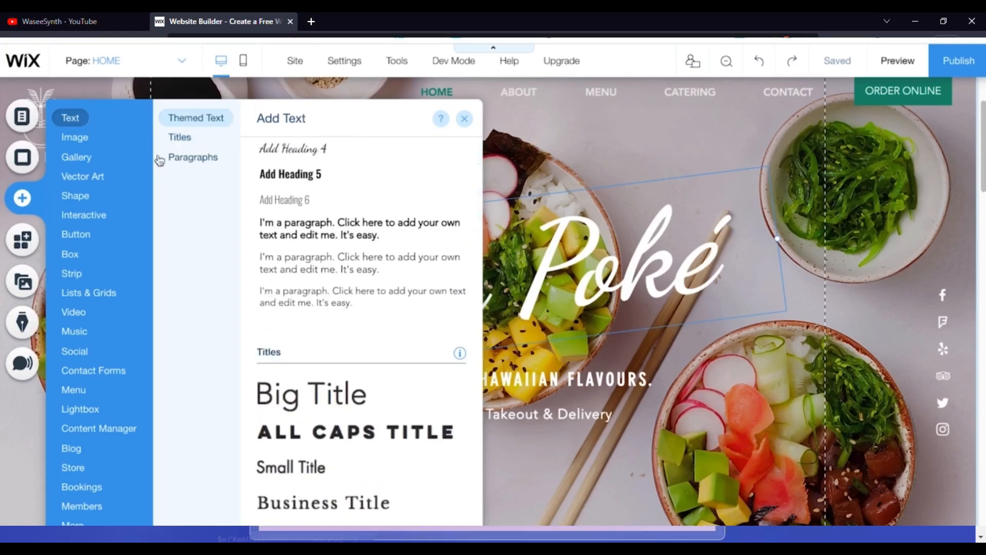
Step: Examine the image, gallery, vector art and social elements and the full-width slideshows among the interactive elements
{"action": "left_click", "coordinate": [89, 137]}
{"action": "left_click", "coordinate": [78, 159]}
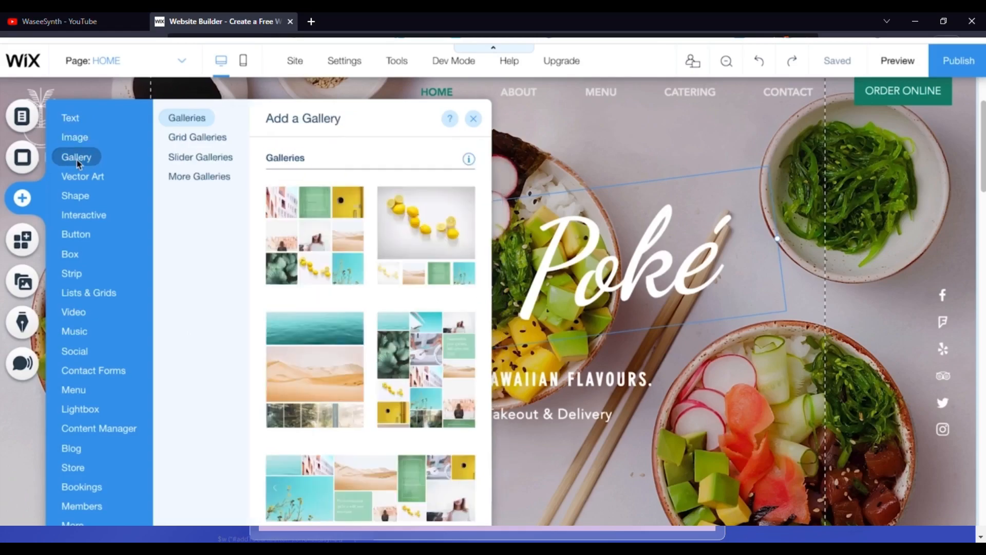
{"action": "left_click", "coordinate": [82, 176]}
{"action": "left_click", "coordinate": [75, 351]}
{"action": "left_click", "coordinate": [84, 214]}
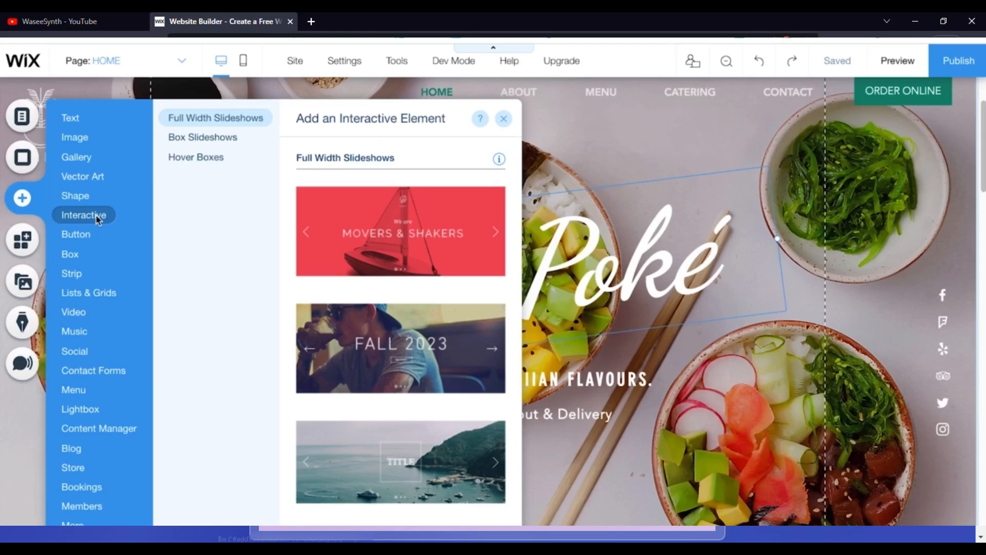
{"action": "scroll", "coordinate": [400, 333], "scroll_direction": "down", "scroll_amount": 5}
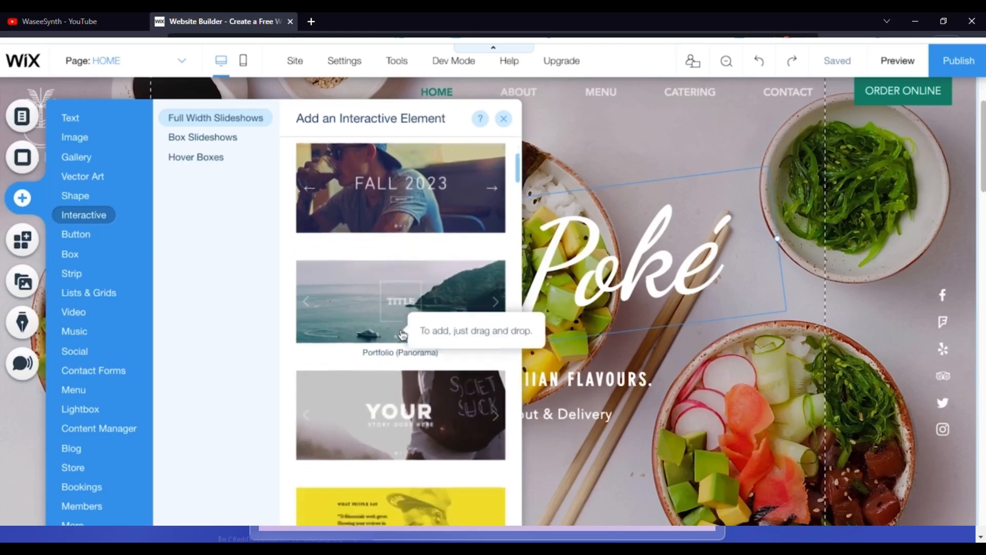
{"action": "scroll", "coordinate": [400, 359], "scroll_direction": "up", "scroll_amount": 5}
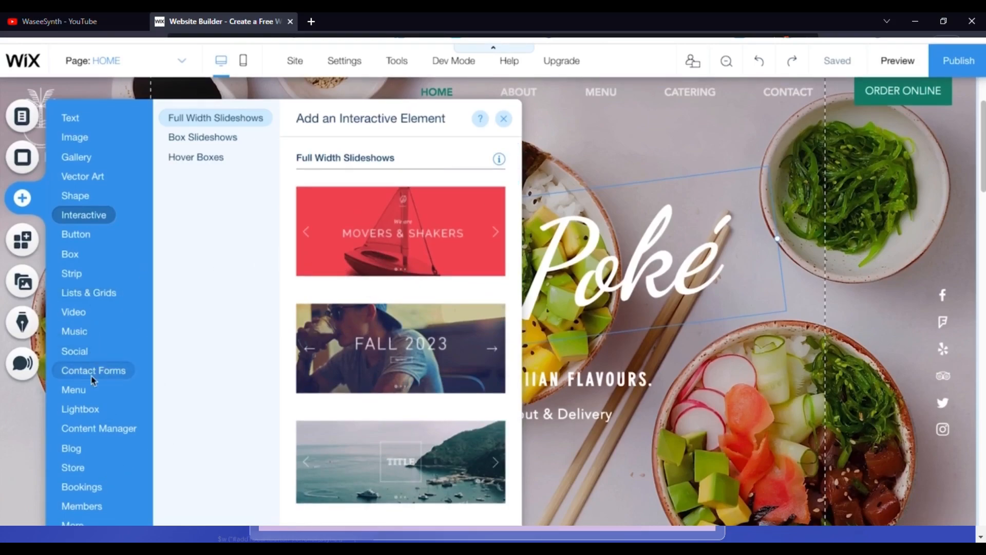
Step: Examine the lightbox, content manager and shape categories of addable elements
{"action": "left_click", "coordinate": [92, 410]}
{"action": "left_click", "coordinate": [92, 427]}
{"action": "left_click", "coordinate": [64, 199]}
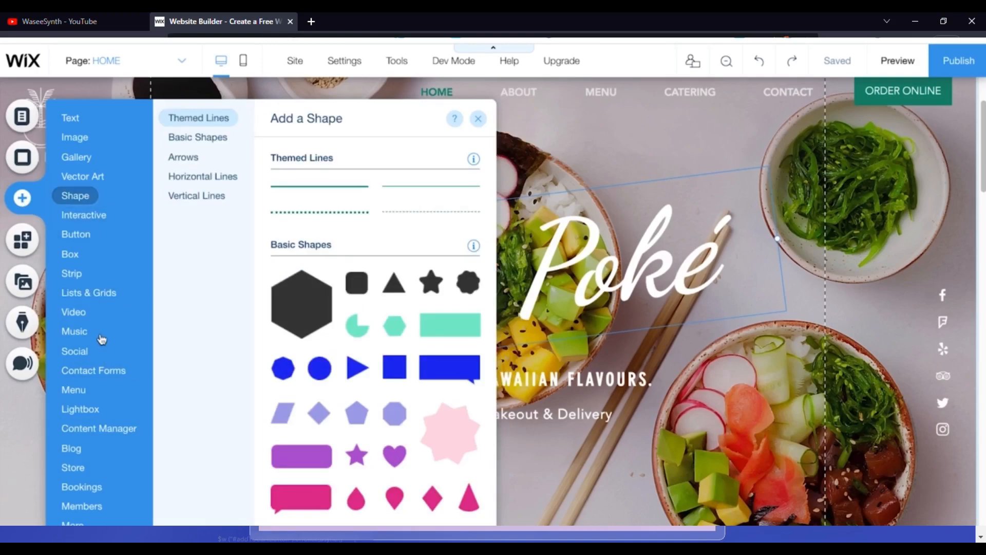
Step: Examine the button and interactive categories of addable elements, and close the element library
{"action": "left_click", "coordinate": [74, 272]}
{"action": "left_click", "coordinate": [79, 235]}
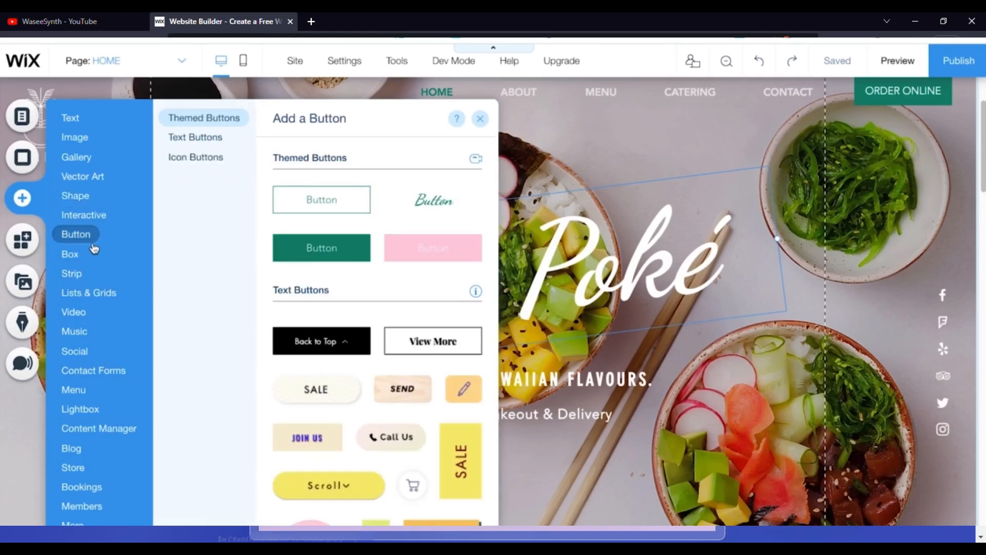
{"action": "left_click", "coordinate": [53, 214]}
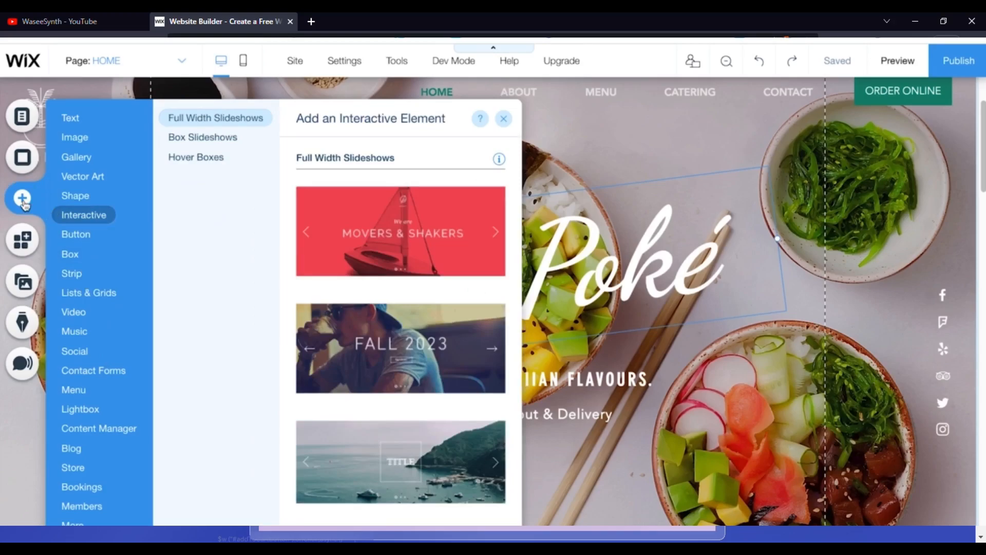
{"action": "left_click", "coordinate": [504, 119]}
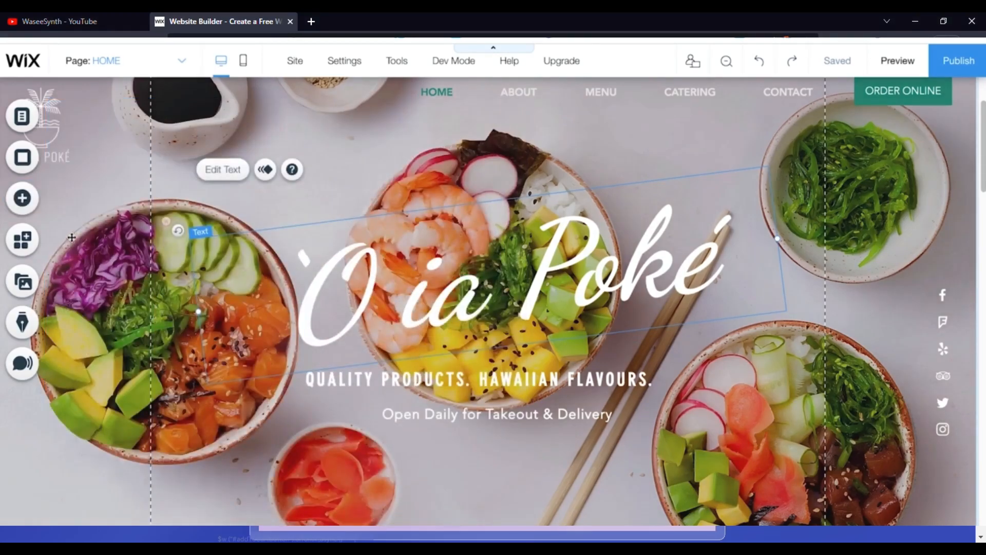
Step: Open the Wix App Market and examine the apps recommended for a restaurant site
{"action": "left_click", "coordinate": [60, 249]}
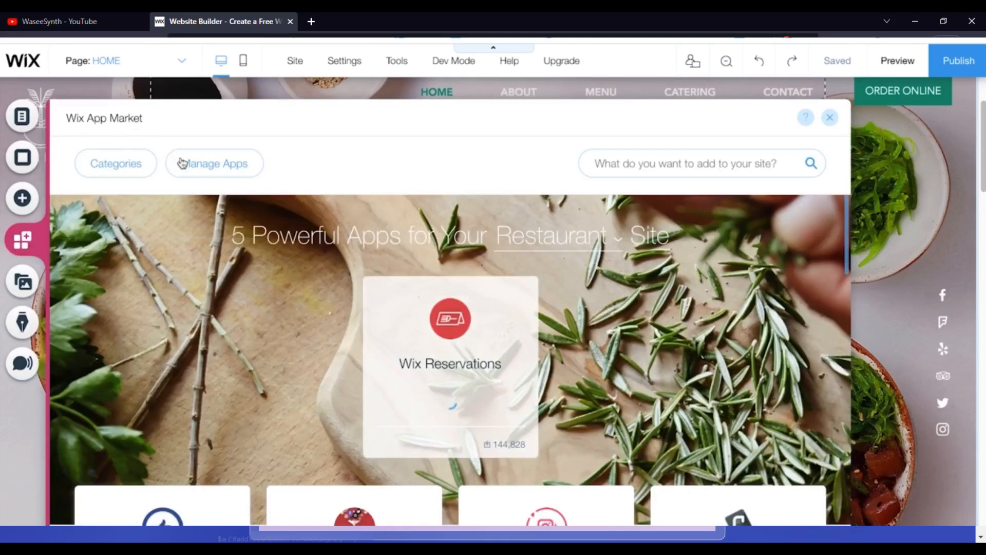
{"action": "scroll", "coordinate": [291, 352], "scroll_direction": "down", "scroll_amount": 7}
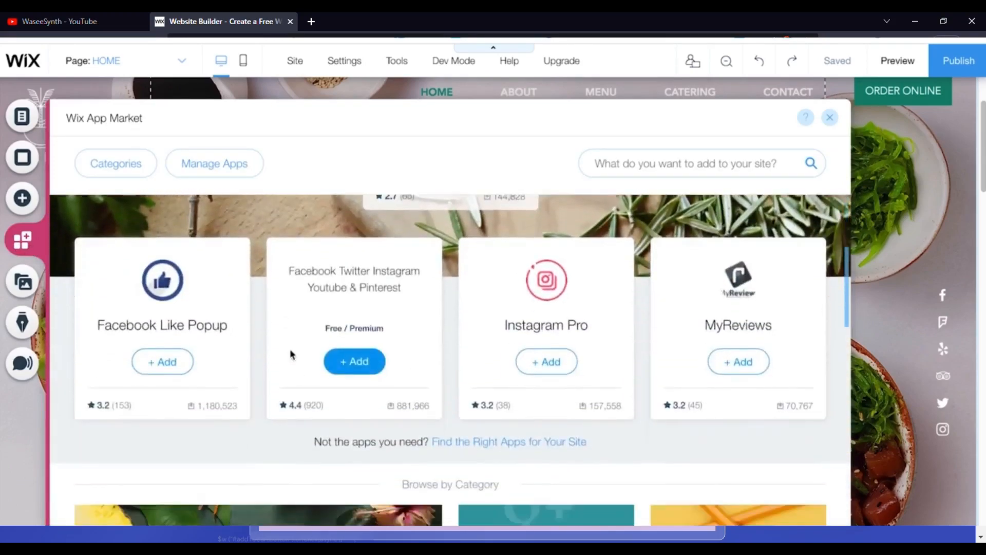
{"action": "scroll", "coordinate": [290, 354], "scroll_direction": "down", "scroll_amount": 2}
{"action": "scroll", "coordinate": [290, 353], "scroll_direction": "up", "scroll_amount": 8}
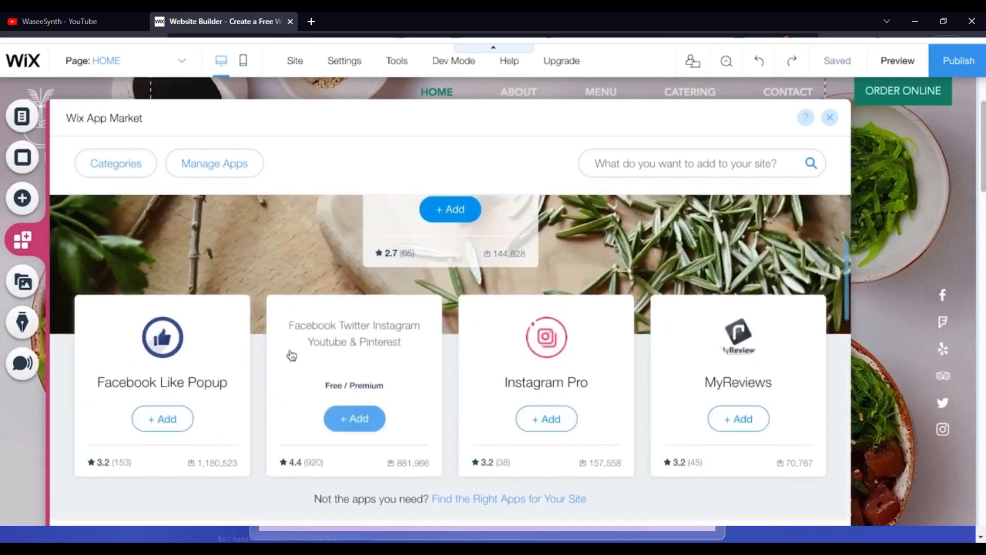
{"action": "scroll", "coordinate": [290, 351], "scroll_direction": "up", "scroll_amount": 1}
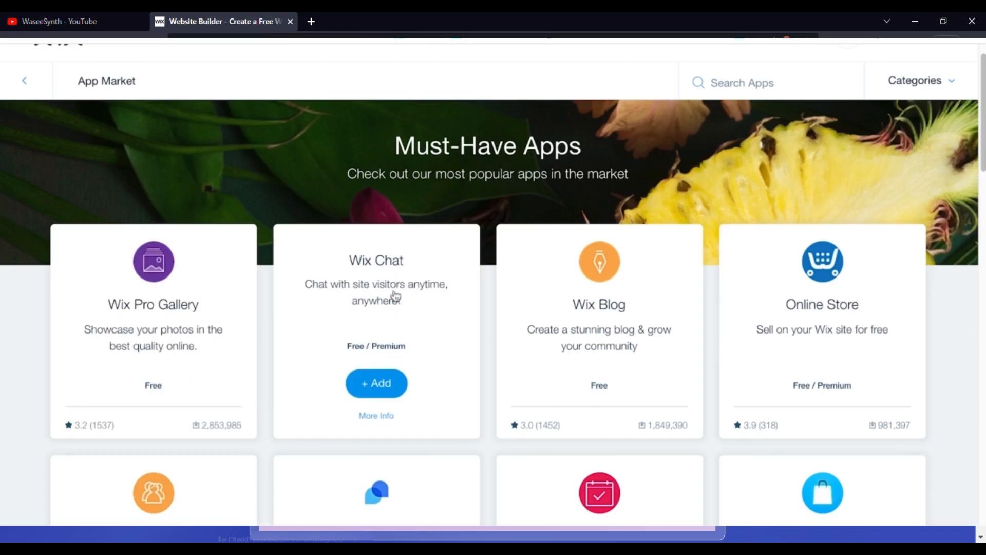
Step: Look through the Must-Have Apps in the App Market, and close the market
{"action": "scroll", "coordinate": [377, 307], "scroll_direction": "down", "scroll_amount": 1}
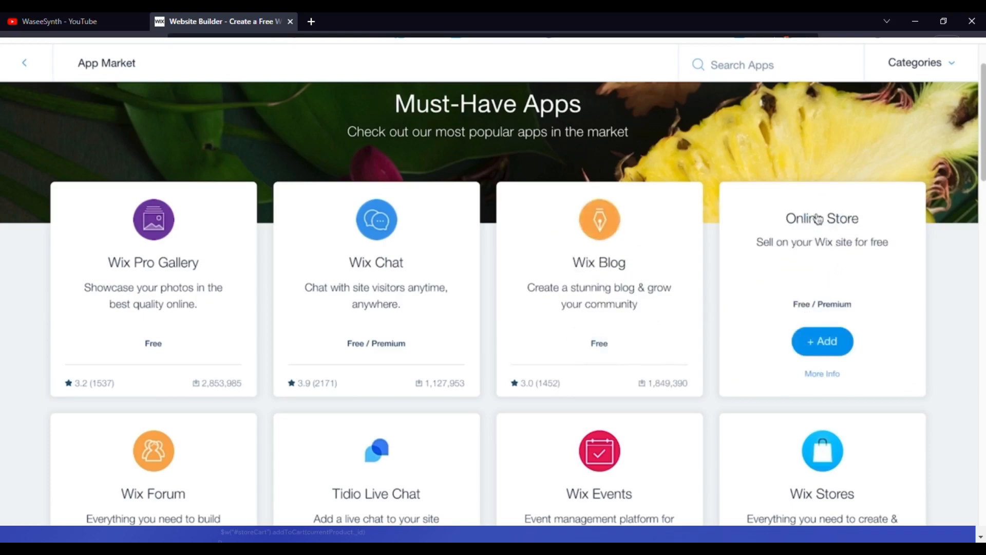
{"action": "scroll", "coordinate": [839, 270], "scroll_direction": "down", "scroll_amount": 2}
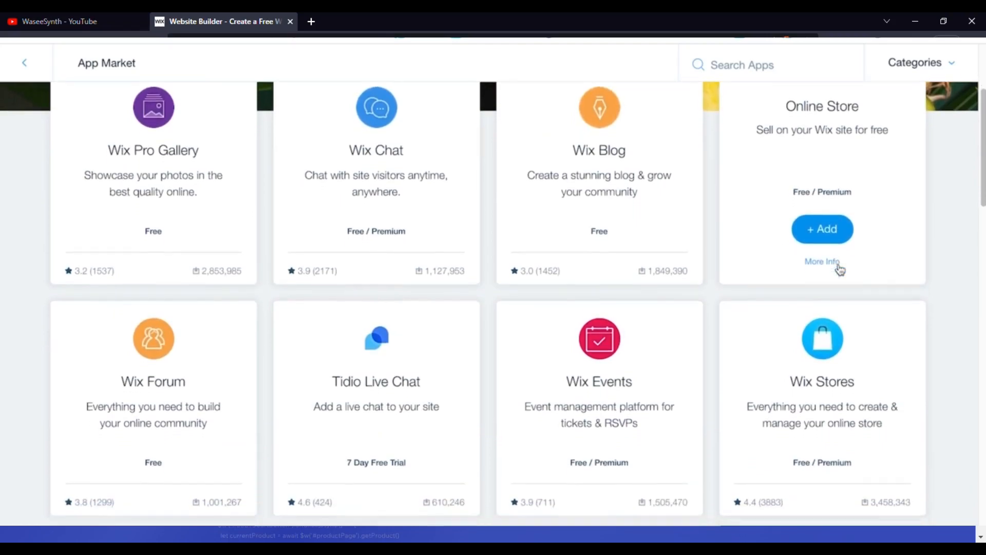
{"action": "scroll", "coordinate": [828, 239], "scroll_direction": "down", "scroll_amount": 1}
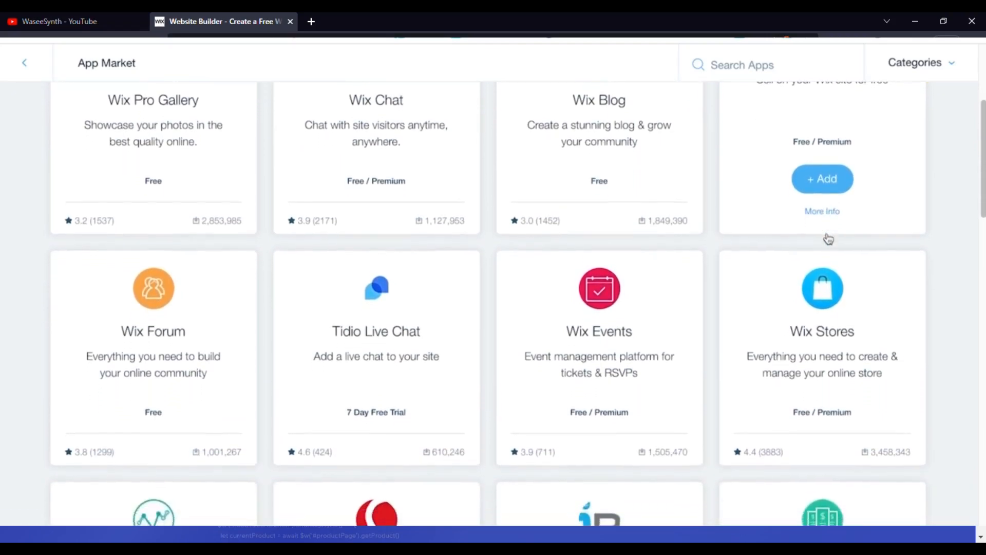
{"action": "scroll", "coordinate": [828, 239], "scroll_direction": "down", "scroll_amount": 3}
{"action": "scroll", "coordinate": [828, 239], "scroll_direction": "down", "scroll_amount": 8}
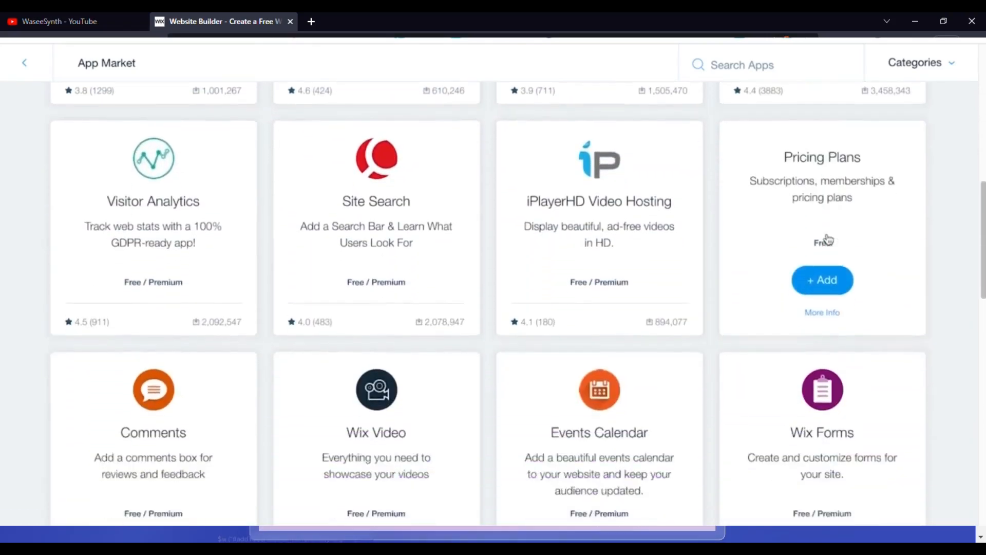
{"action": "scroll", "coordinate": [529, 523], "scroll_direction": "up", "scroll_amount": 14}
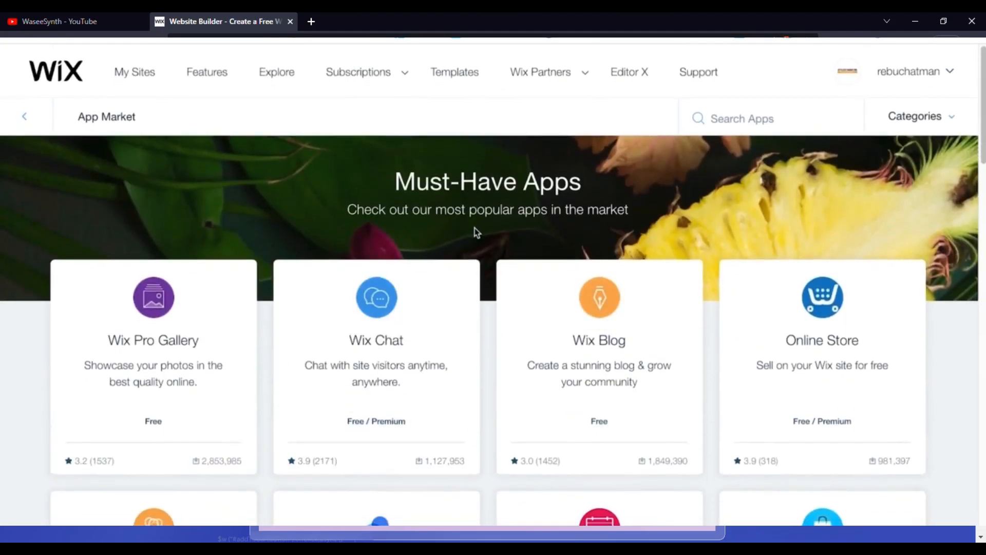
{"action": "scroll", "coordinate": [477, 232], "scroll_direction": "down", "scroll_amount": 4}
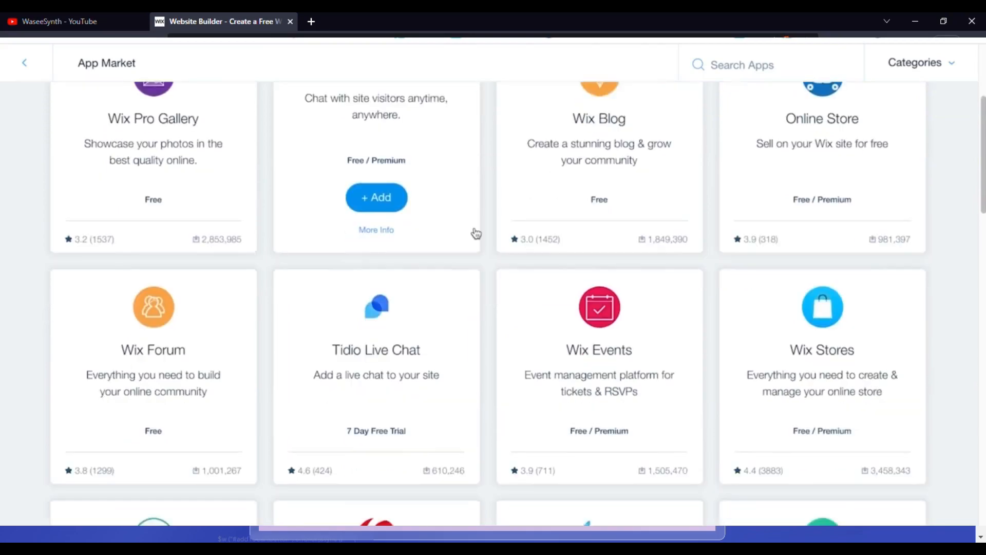
{"action": "scroll", "coordinate": [473, 231], "scroll_direction": "down", "scroll_amount": 2}
{"action": "scroll", "coordinate": [474, 231], "scroll_direction": "up", "scroll_amount": 2}
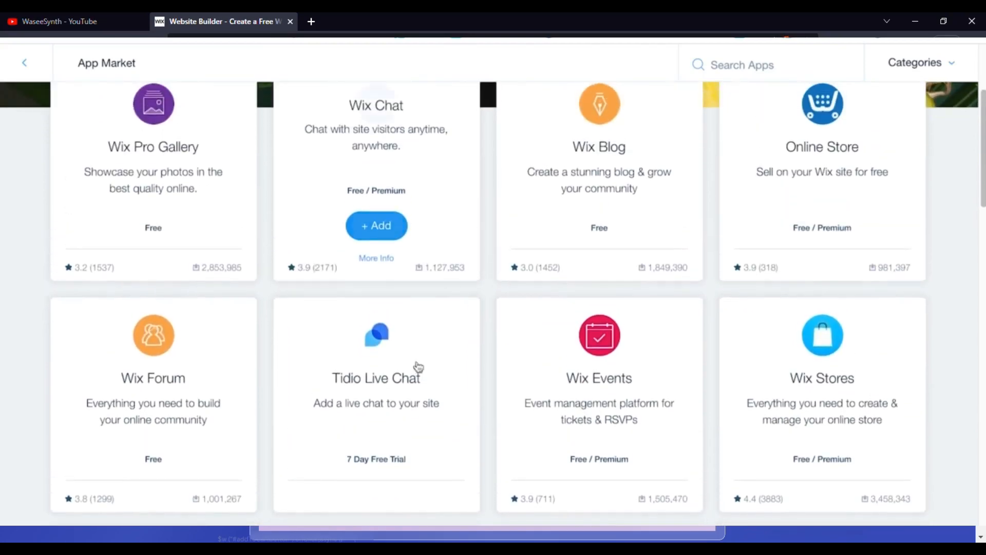
{"action": "scroll", "coordinate": [390, 424], "scroll_direction": "up", "scroll_amount": 5}
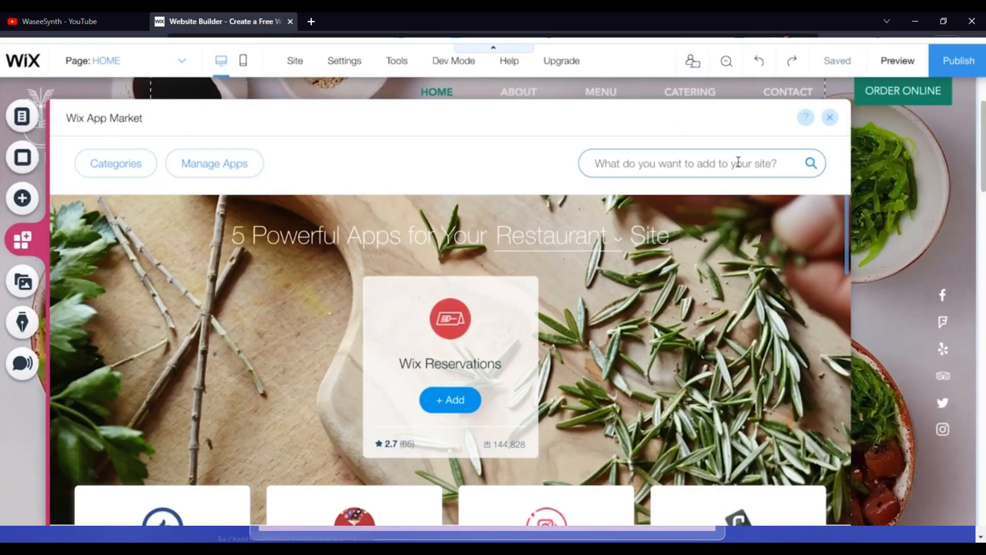
{"action": "left_click", "coordinate": [830, 120]}
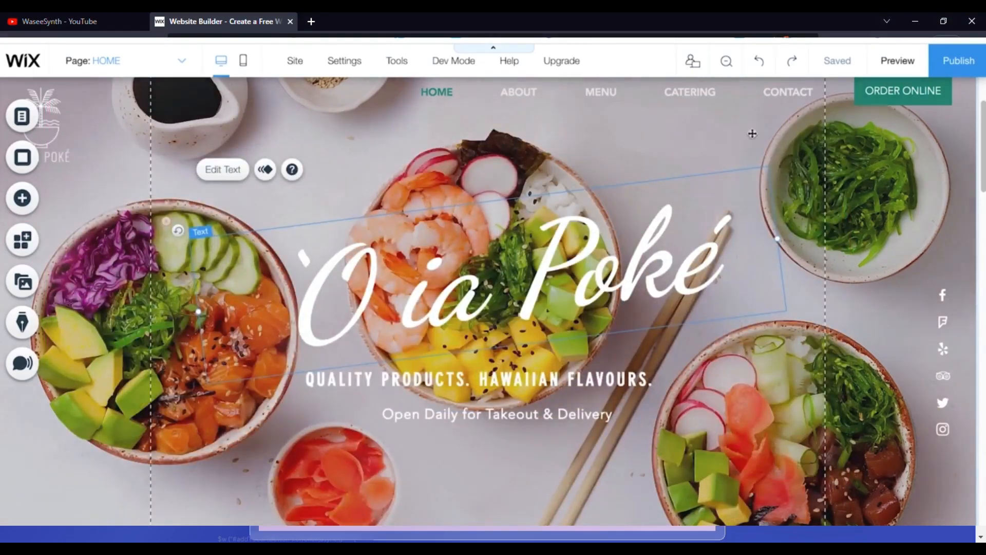
Step: Reposition the hero title and the text lines beneath it slightly lower on the home page banner
{"action": "scroll", "coordinate": [719, 154], "scroll_direction": "down", "scroll_amount": 1}
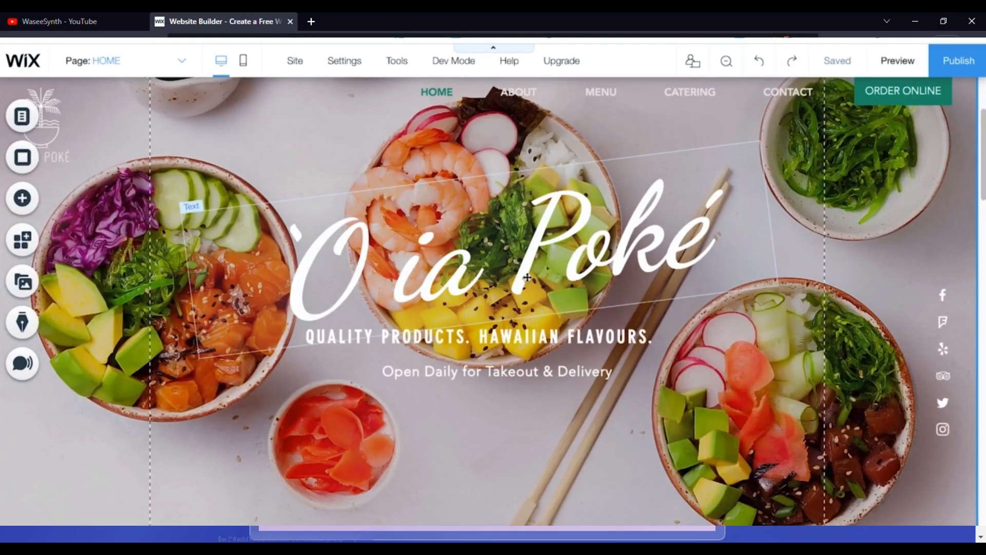
{"action": "left_click_drag", "start_coordinate": [520, 335], "coordinate": [520, 380]}
{"action": "left_click", "coordinate": [516, 372]}
{"action": "left_click", "coordinate": [517, 417]}
{"action": "left_click", "coordinate": [559, 261]}
{"action": "left_click_drag", "start_coordinate": [560, 261], "coordinate": [558, 277]}
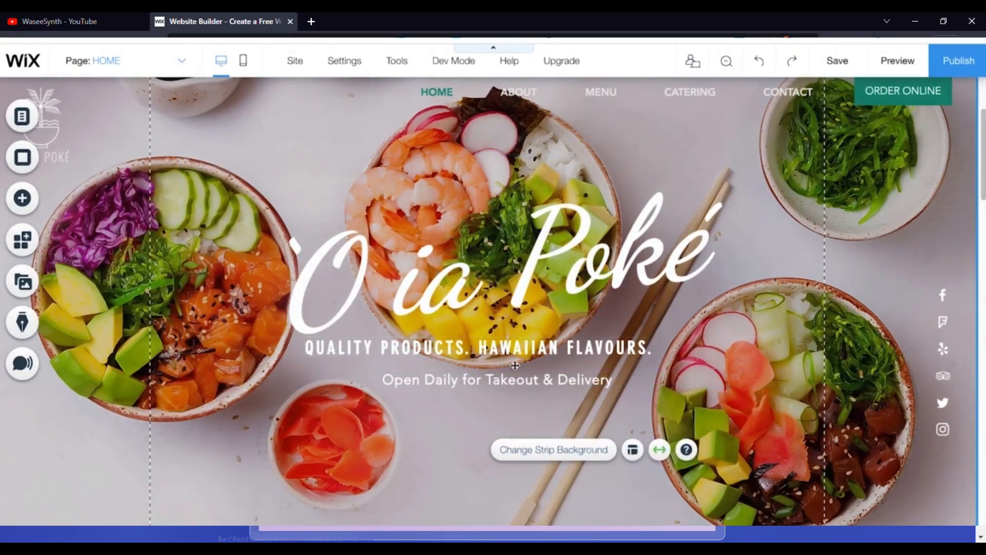
Step: Replace the tagline "QUALITY PRODUCTS. HAWAIIAN FLAVOURS." beneath the hero title with a person's first name
{"action": "left_click", "coordinate": [540, 349]}
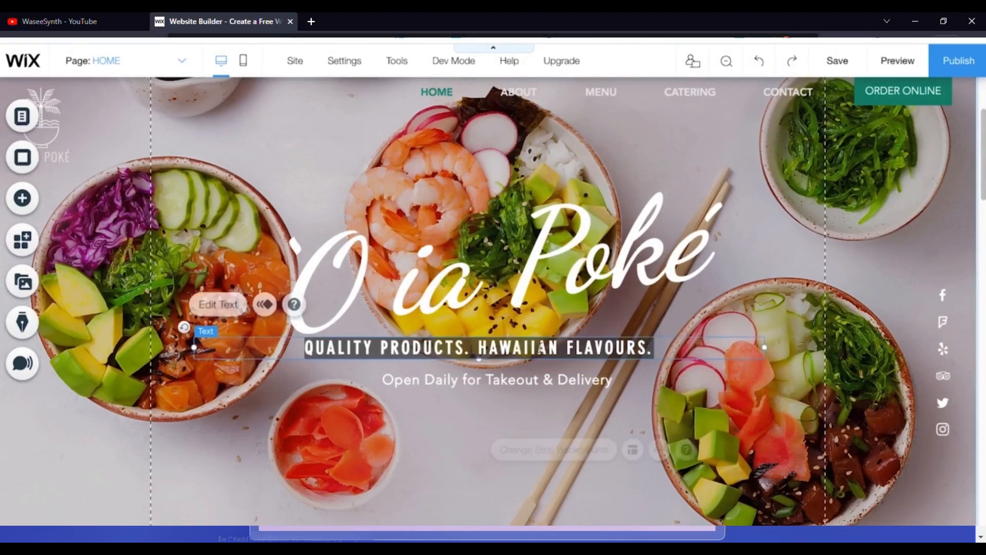
{"action": "double_click", "coordinate": [618, 351]}
{"action": "left_click", "coordinate": [661, 352]}
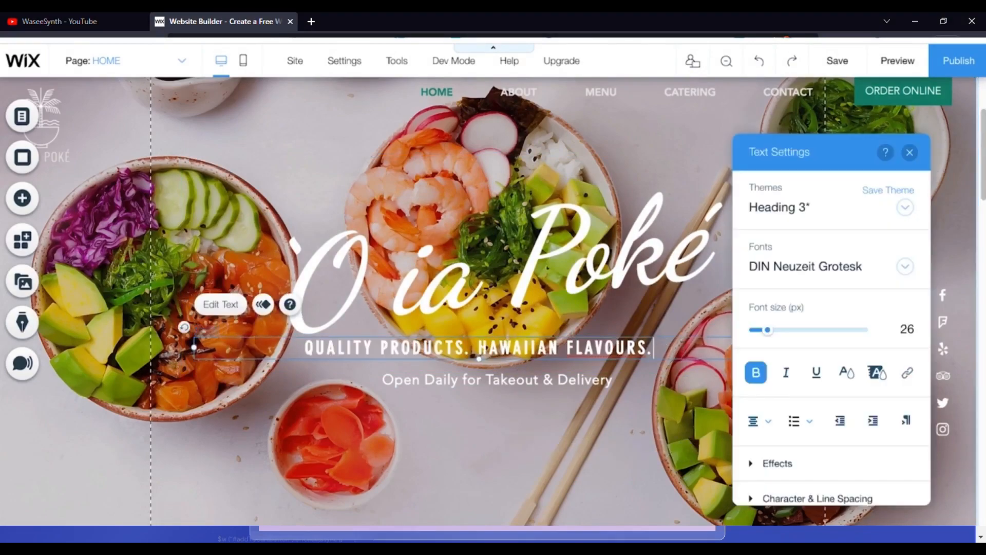
{"action": "left_click_drag", "start_coordinate": [684, 352], "coordinate": [318, 348]}
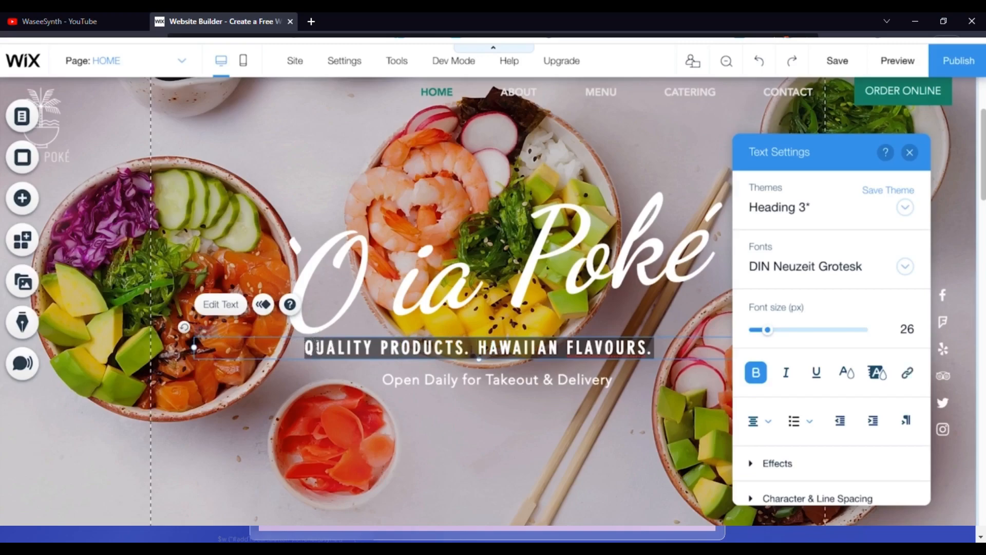
{"action": "key", "text": "BackSpace"}
{"action": "type", "text": "Rebekah"}
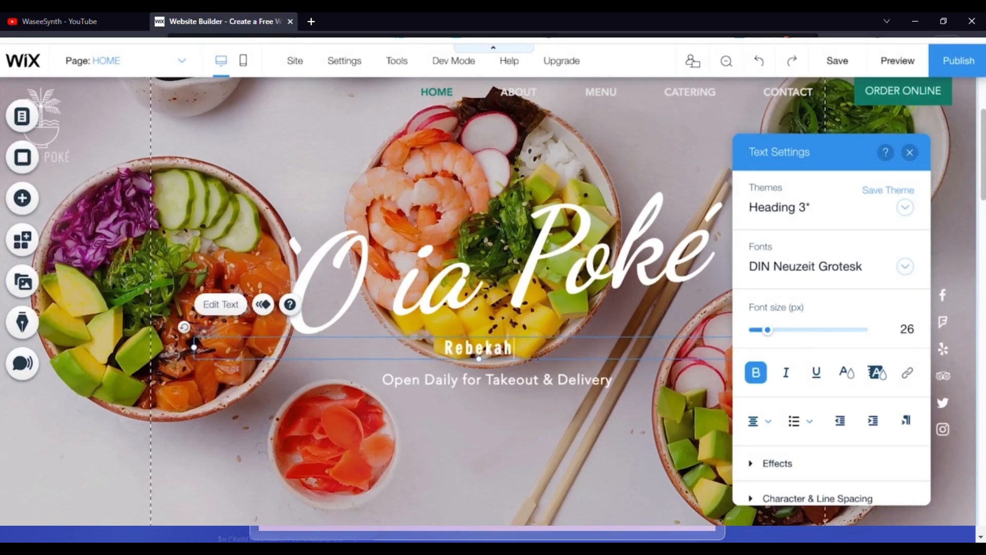
Step: Set the replaced tagline's font to Impact and its font size to 27 px
{"action": "key", "text": "ctrl+a"}
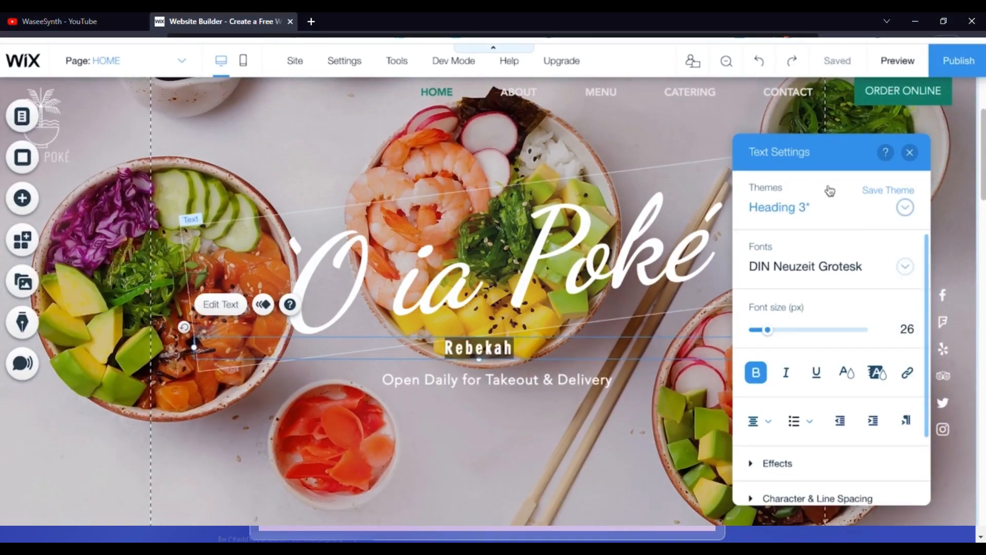
{"action": "left_click", "coordinate": [805, 211]}
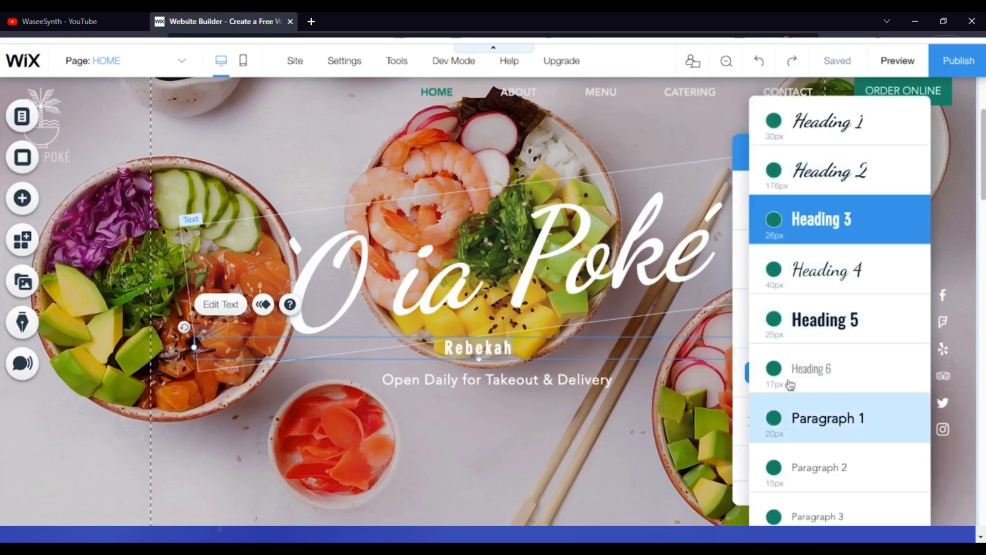
{"action": "left_click", "coordinate": [749, 228]}
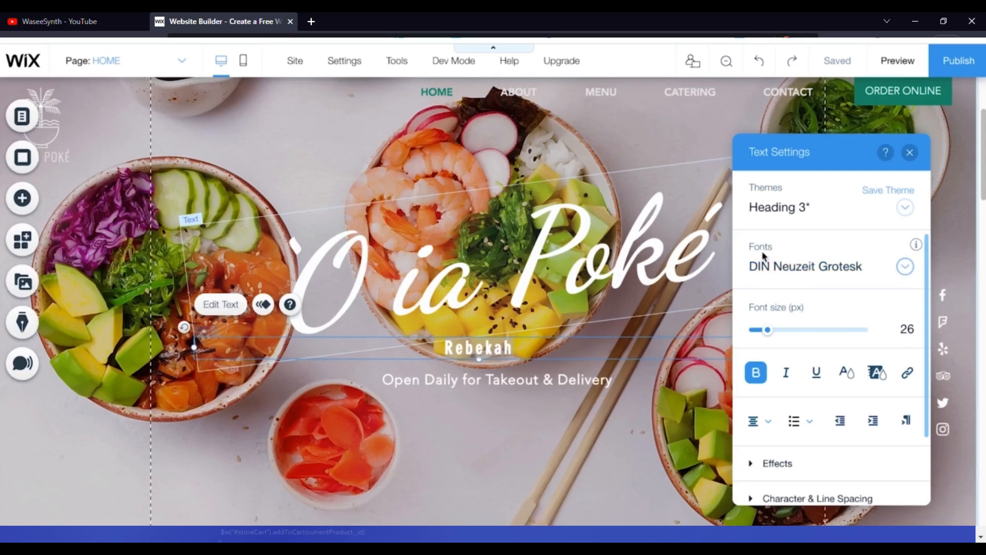
{"action": "left_click", "coordinate": [793, 266]}
{"action": "scroll", "coordinate": [791, 413], "scroll_direction": "down", "scroll_amount": 5}
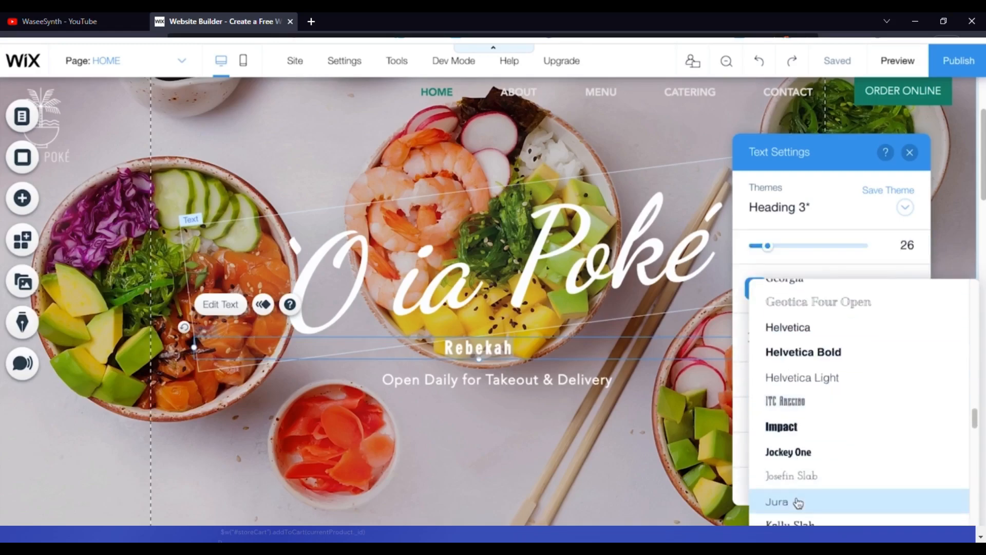
{"action": "left_click", "coordinate": [802, 426]}
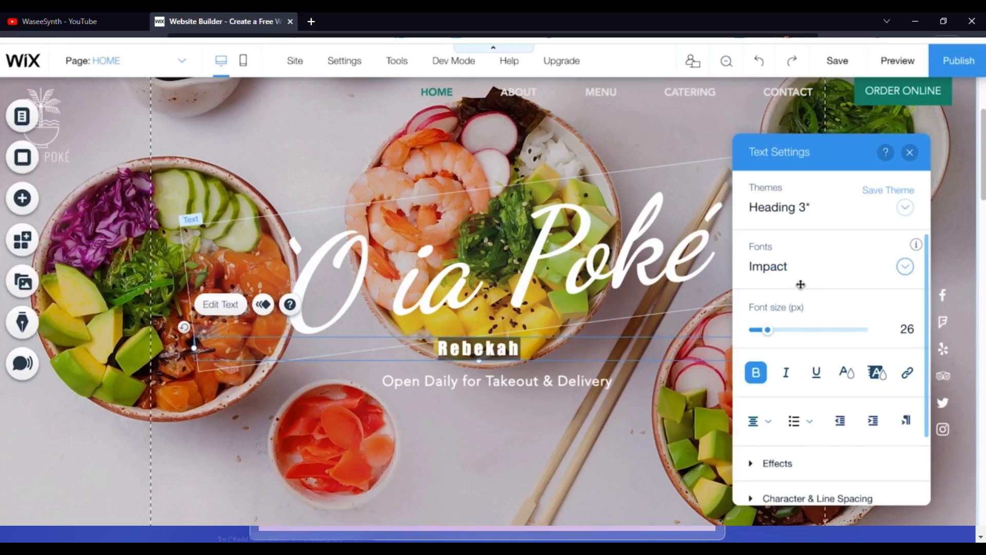
{"action": "left_click_drag", "start_coordinate": [769, 337], "coordinate": [769, 336]}
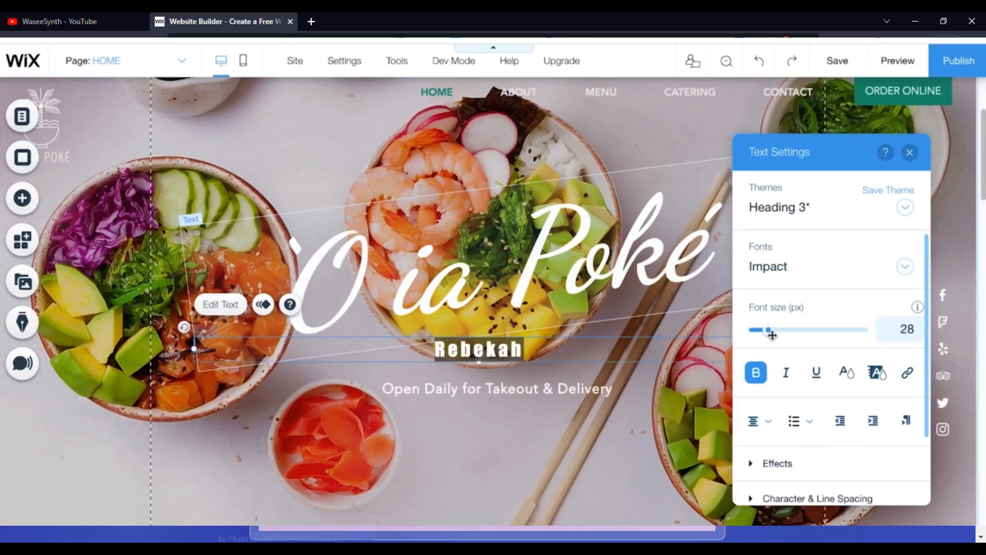
{"action": "left_click_drag", "start_coordinate": [781, 332], "coordinate": [768, 335]}
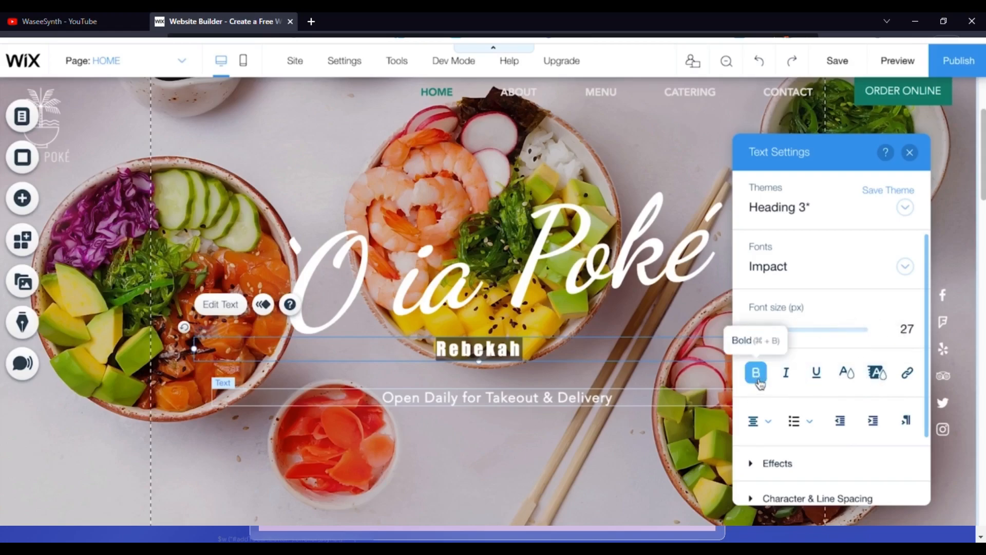
Step: Try italic and underline styling on the tagline, and view its text color choices
{"action": "left_click", "coordinate": [790, 381]}
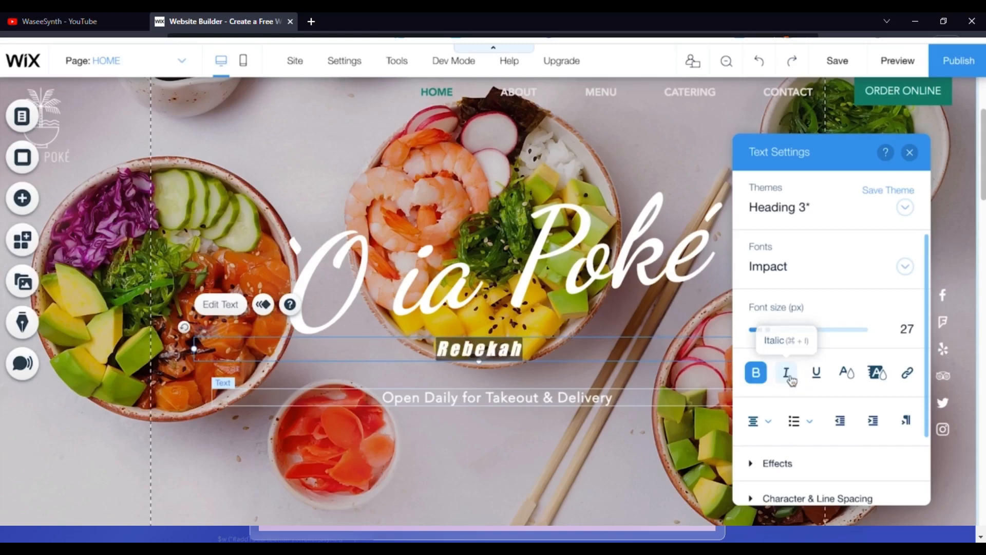
{"action": "left_click", "coordinate": [791, 381]}
{"action": "left_click", "coordinate": [818, 380]}
{"action": "left_click", "coordinate": [818, 380]}
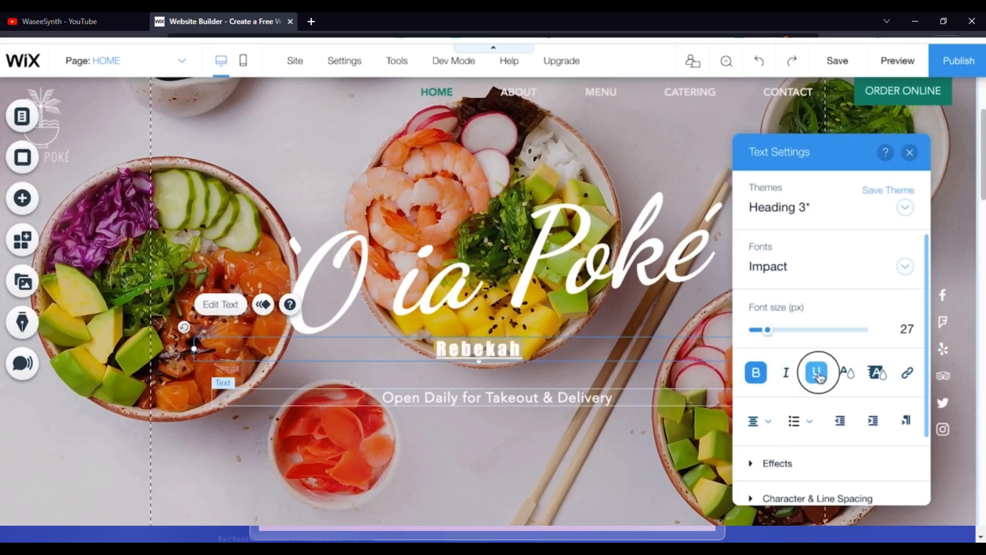
{"action": "left_click", "coordinate": [846, 372]}
{"action": "left_click", "coordinate": [824, 279]}
{"action": "left_click", "coordinate": [851, 199]}
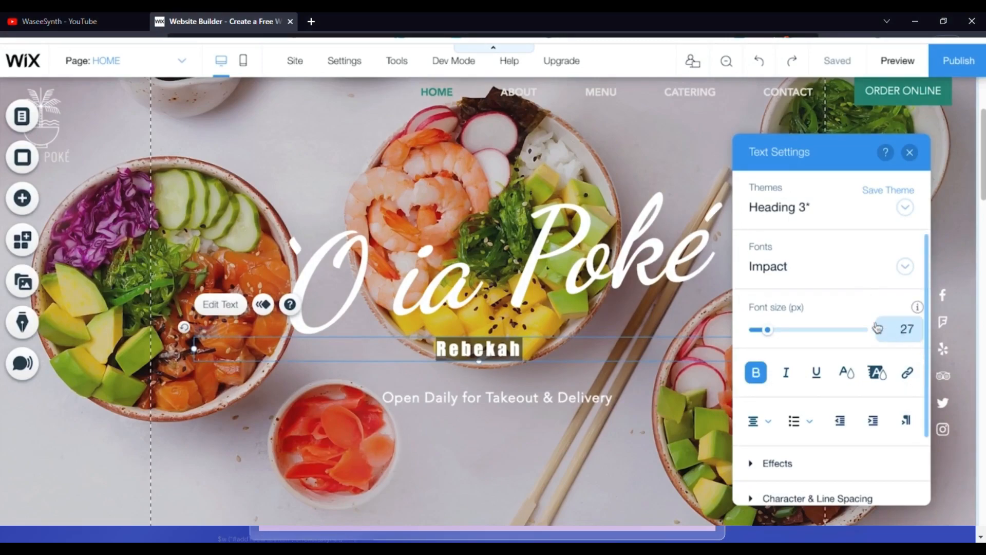
Step: Examine the link options for the tagline, including web address and page, and leave the text settings without adding a link
{"action": "left_click", "coordinate": [907, 378]}
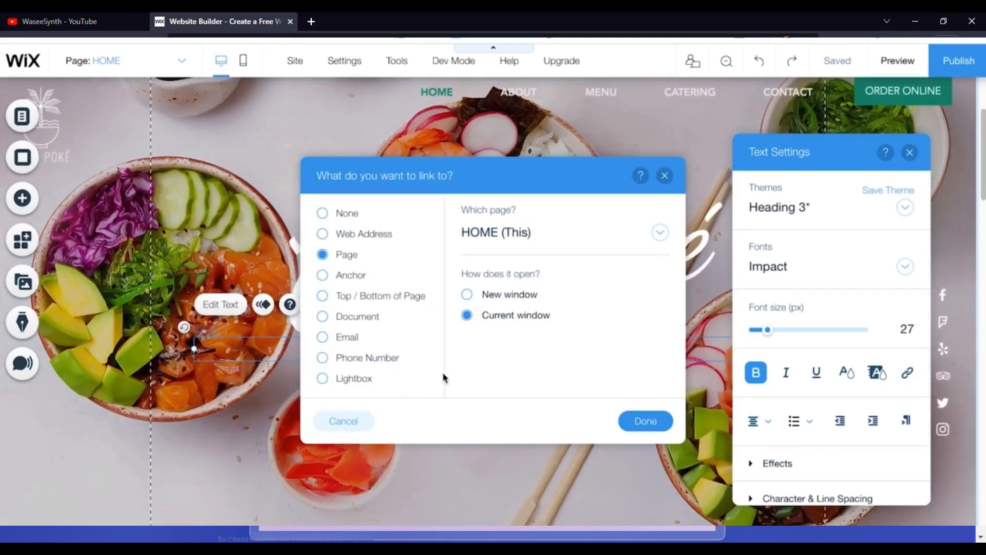
{"action": "left_click", "coordinate": [355, 240]}
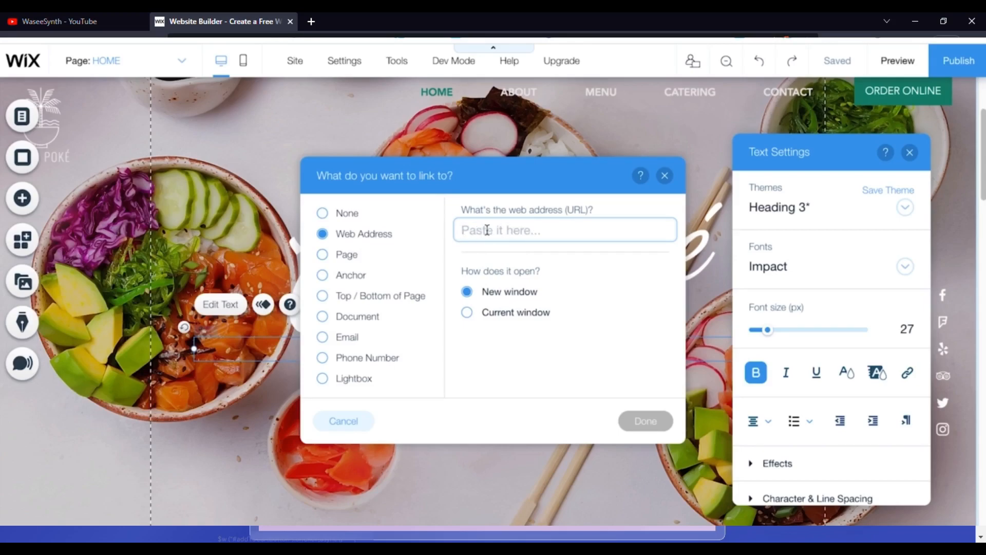
{"action": "left_click", "coordinate": [524, 235]}
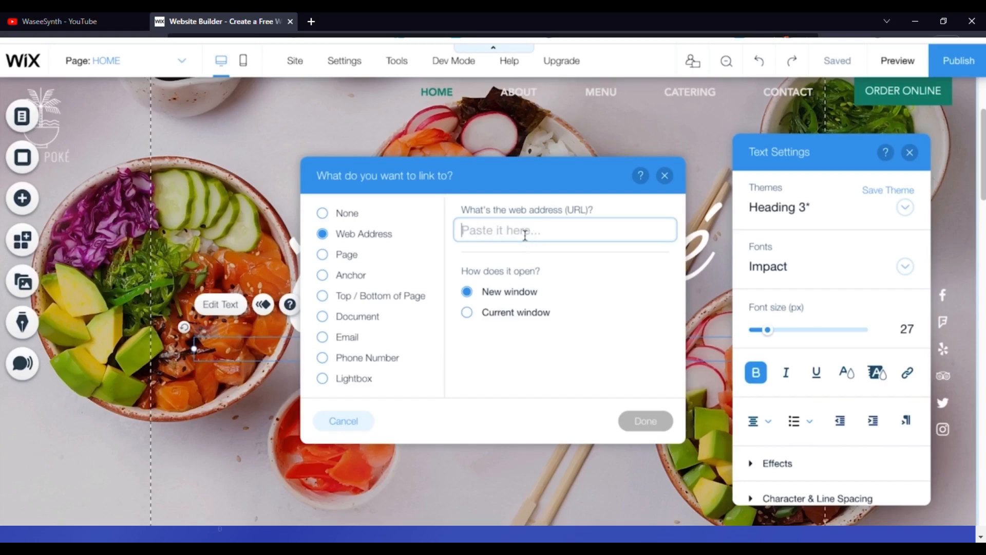
{"action": "left_click", "coordinate": [348, 257]}
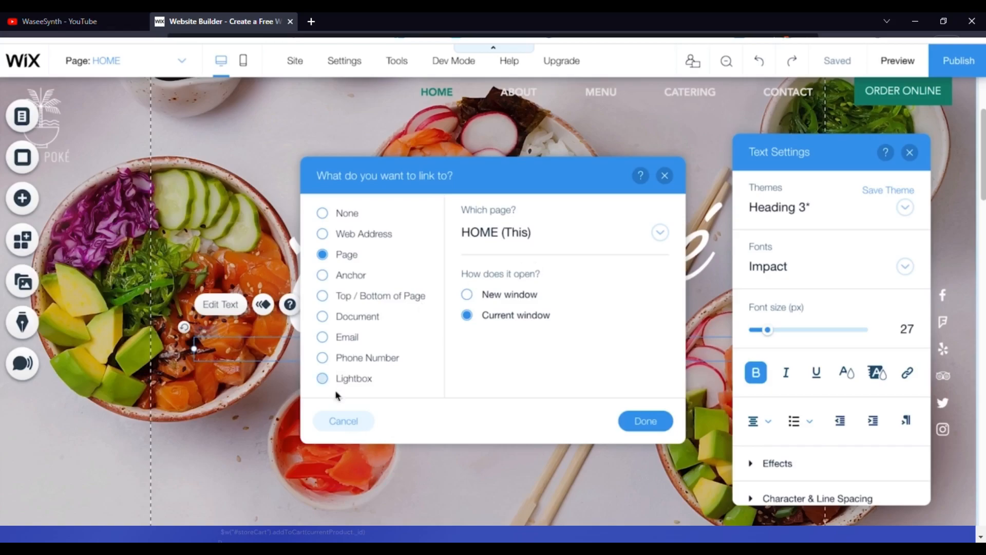
{"action": "left_click", "coordinate": [345, 423]}
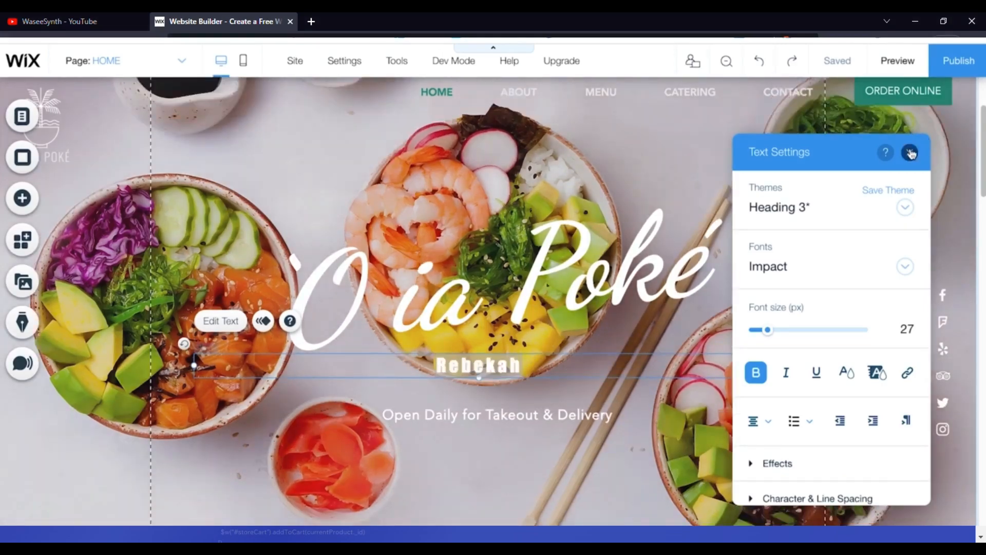
{"action": "left_click", "coordinate": [909, 152]}
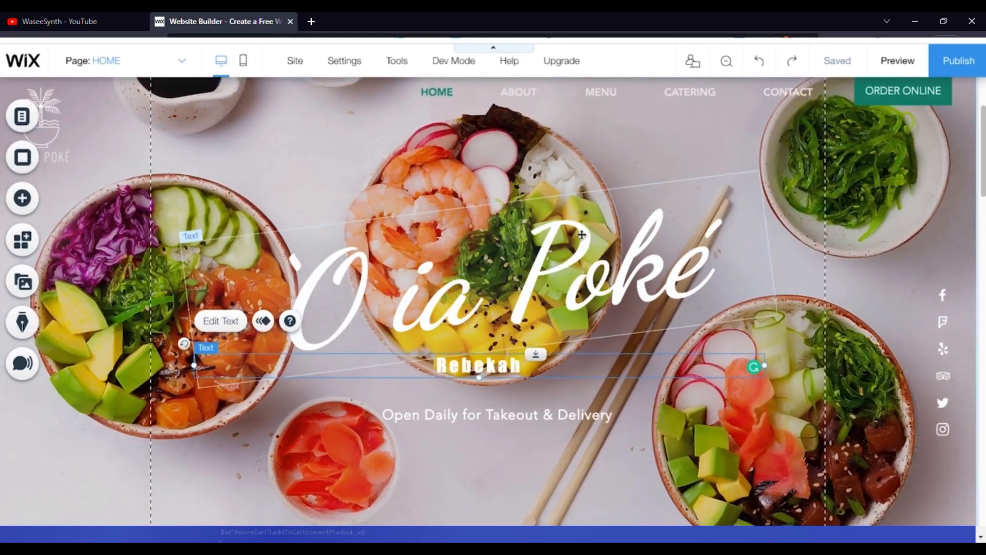
Step: View the text settings of the hero title, and close them without making changes
{"action": "double_click", "coordinate": [449, 294]}
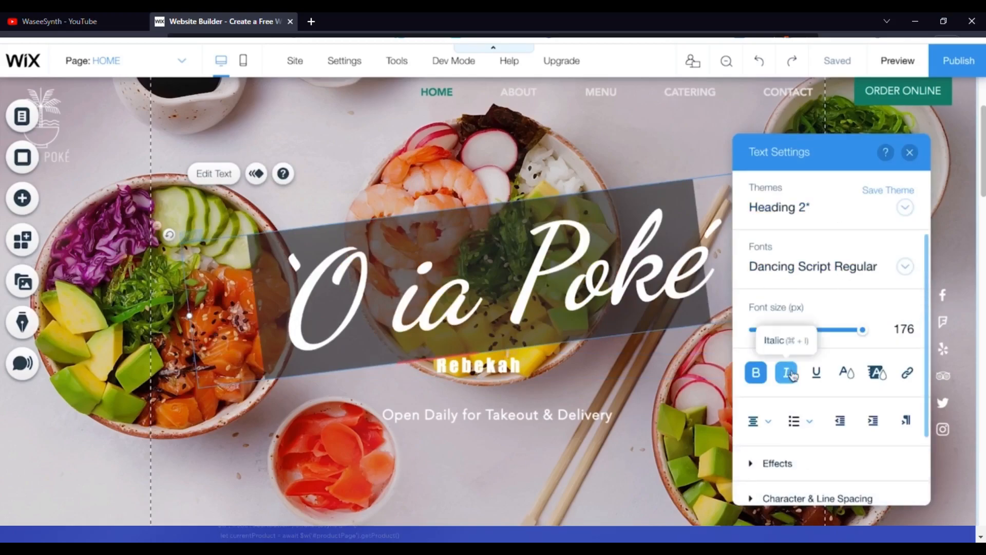
{"action": "left_click", "coordinate": [909, 153]}
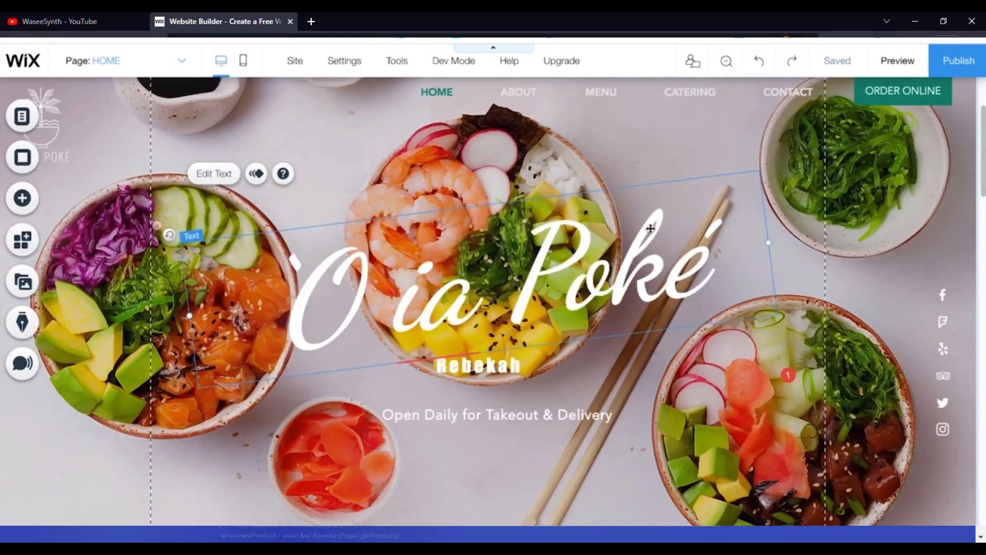
{"action": "left_click", "coordinate": [561, 148]}
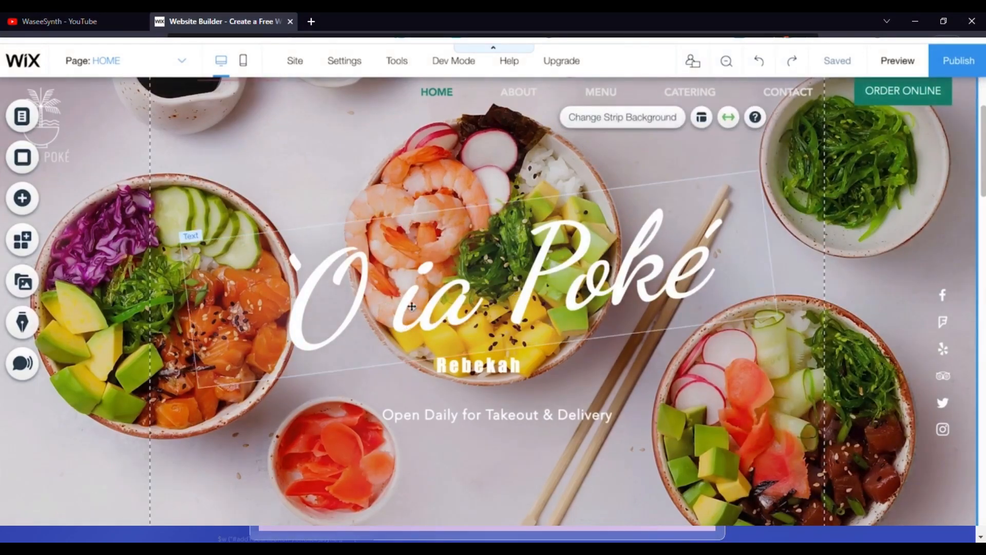
Step: Try rotating the tilted hero title to a level position, and undo the rotation
{"action": "left_click", "coordinate": [435, 304]}
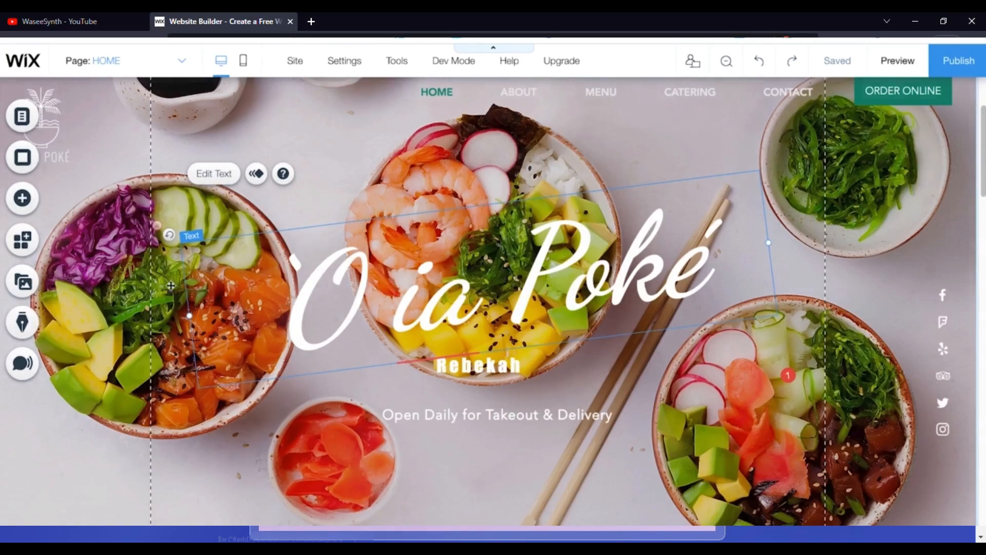
{"action": "left_click_drag", "start_coordinate": [169, 237], "coordinate": [169, 201]}
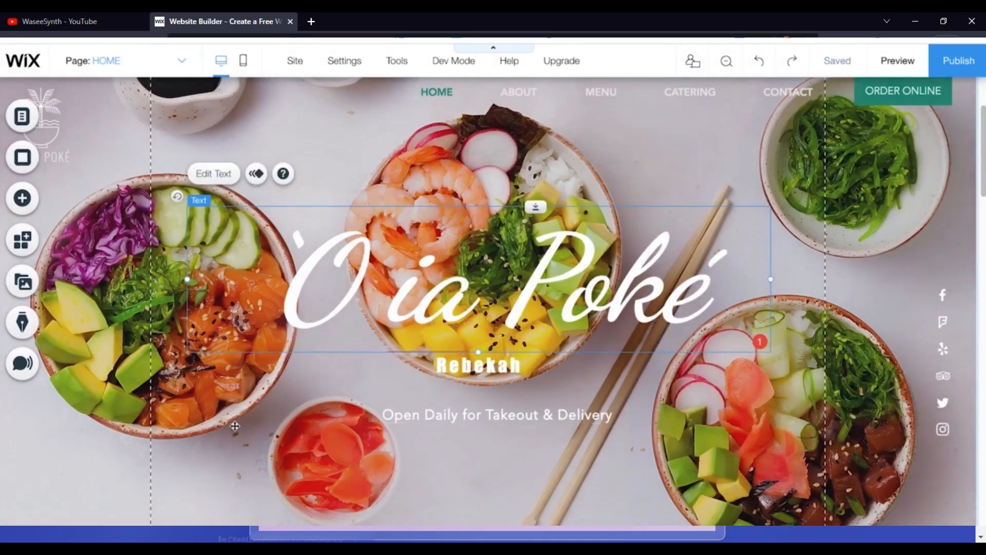
{"action": "left_click", "coordinate": [236, 425]}
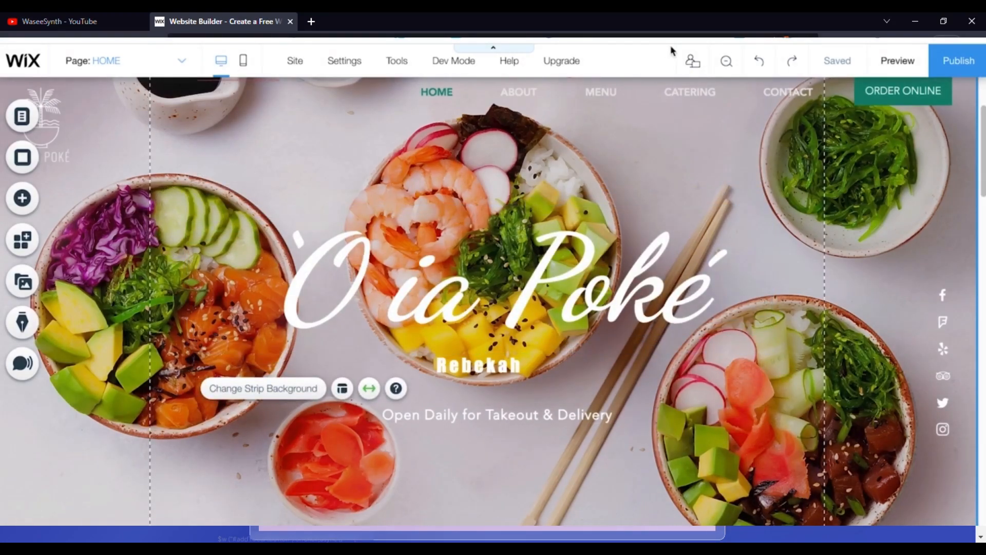
{"action": "left_click", "coordinate": [759, 60]}
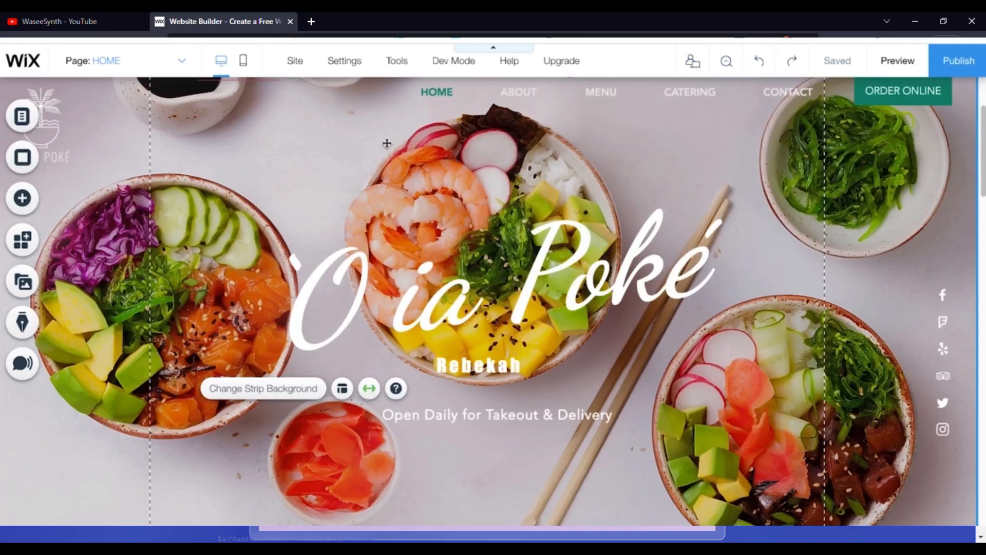
Step: Set the image opacity of the hero strip's background to 67%
{"action": "left_click", "coordinate": [459, 148]}
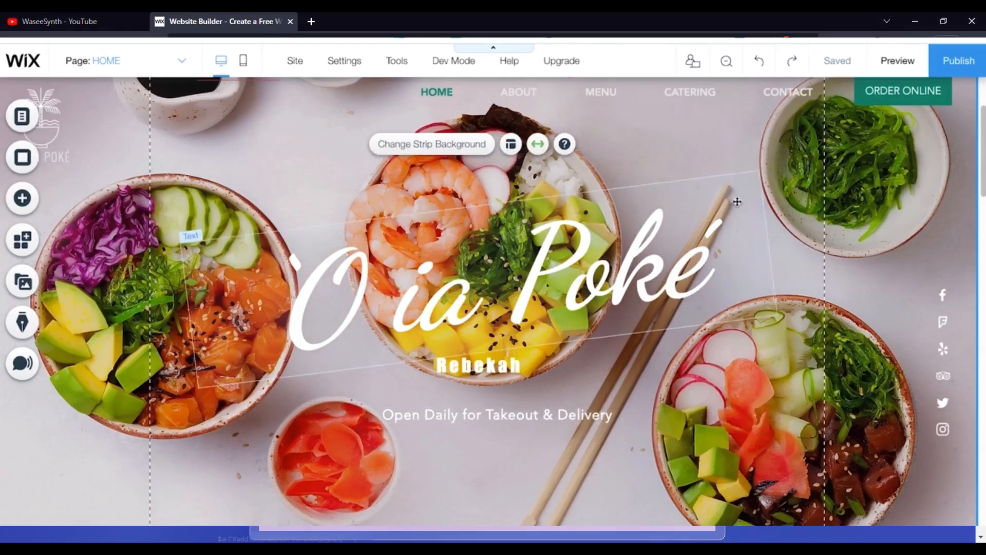
{"action": "left_click", "coordinate": [744, 159]}
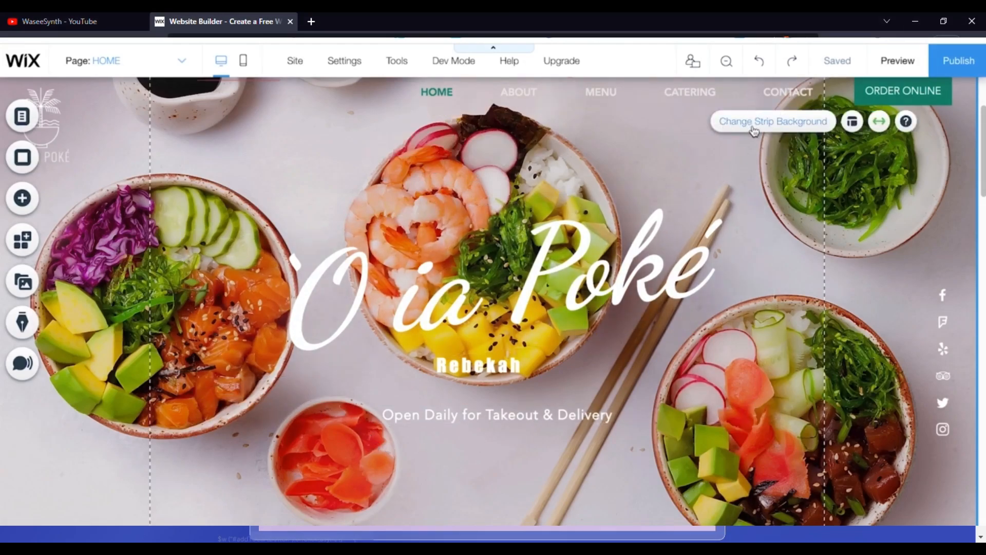
{"action": "left_click", "coordinate": [780, 129]}
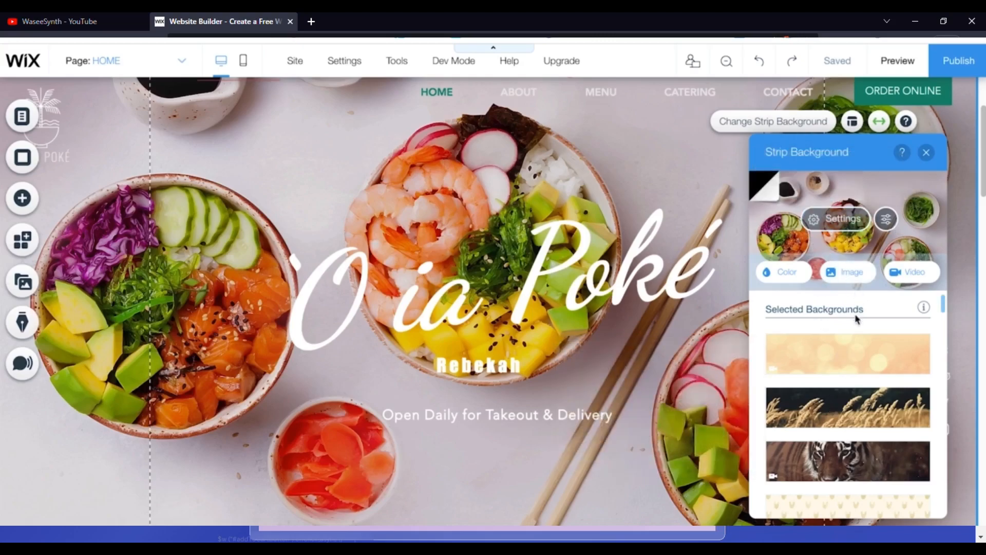
{"action": "left_click", "coordinate": [843, 225]}
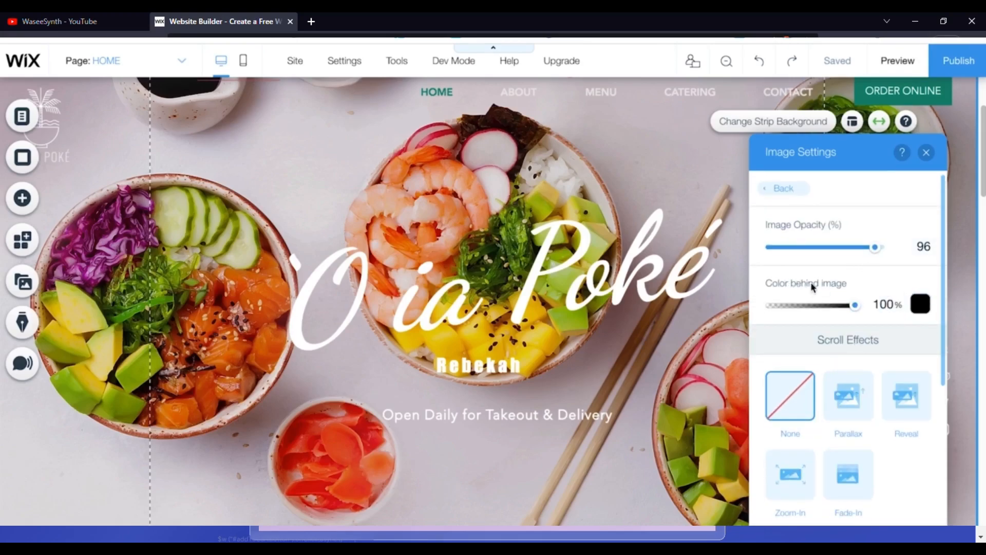
{"action": "left_click", "coordinate": [921, 304]}
{"action": "left_click", "coordinate": [968, 299]}
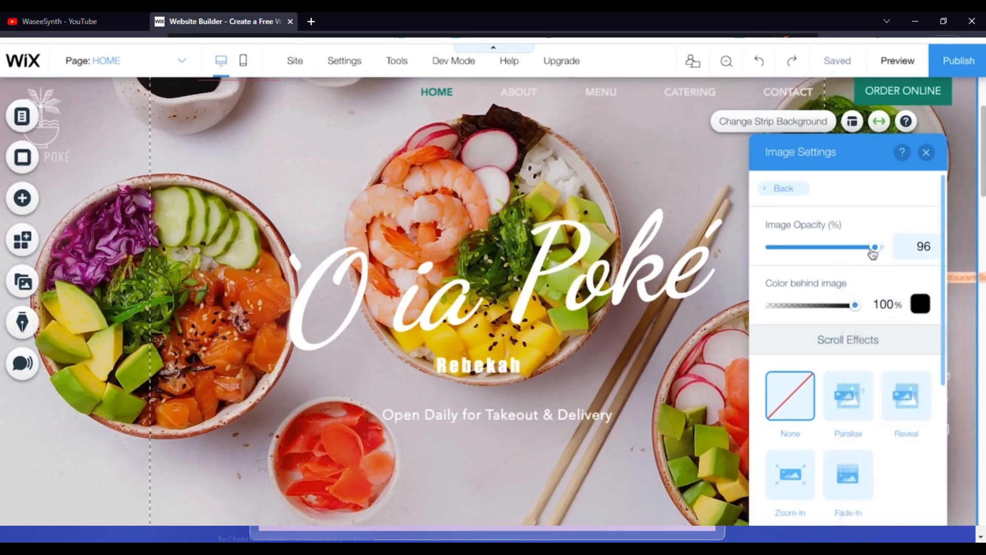
{"action": "left_click_drag", "start_coordinate": [873, 251], "coordinate": [842, 254]}
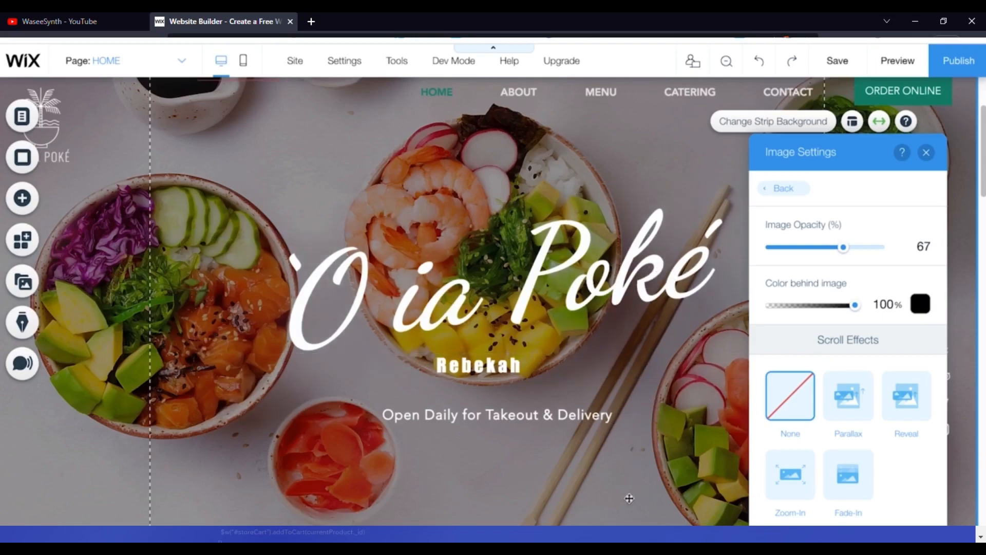
Step: Review the background image's scroll effects and its scaling and positioning options, and return to the strip background choices
{"action": "scroll", "coordinate": [628, 516], "scroll_direction": "up", "scroll_amount": 1}
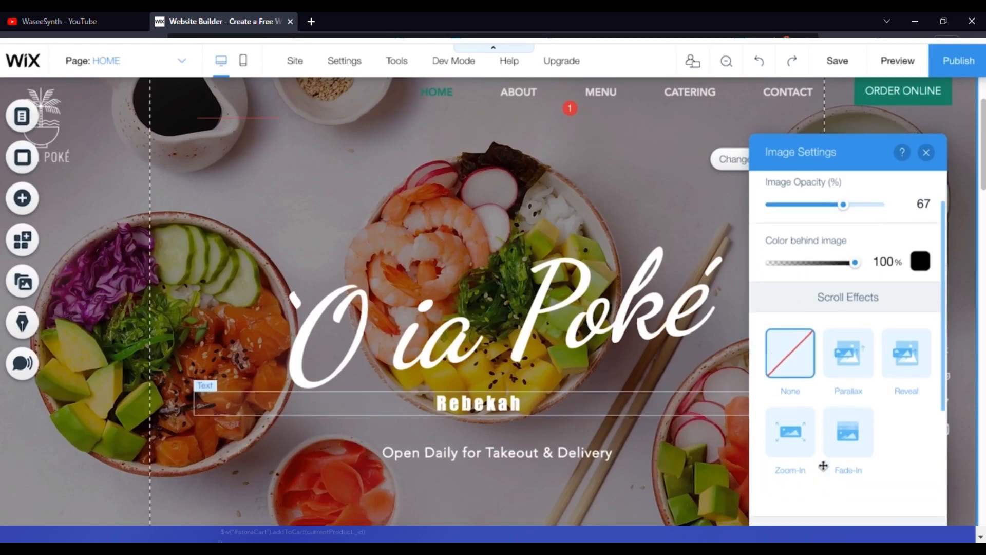
{"action": "scroll", "coordinate": [823, 464], "scroll_direction": "down", "scroll_amount": 5}
{"action": "scroll", "coordinate": [841, 315], "scroll_direction": "up", "scroll_amount": 8}
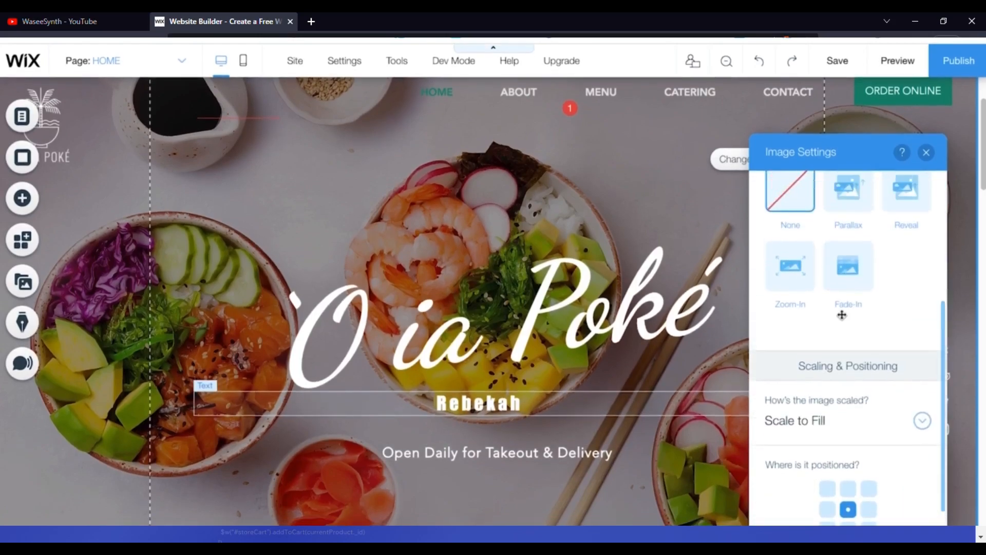
{"action": "left_click", "coordinate": [787, 191]}
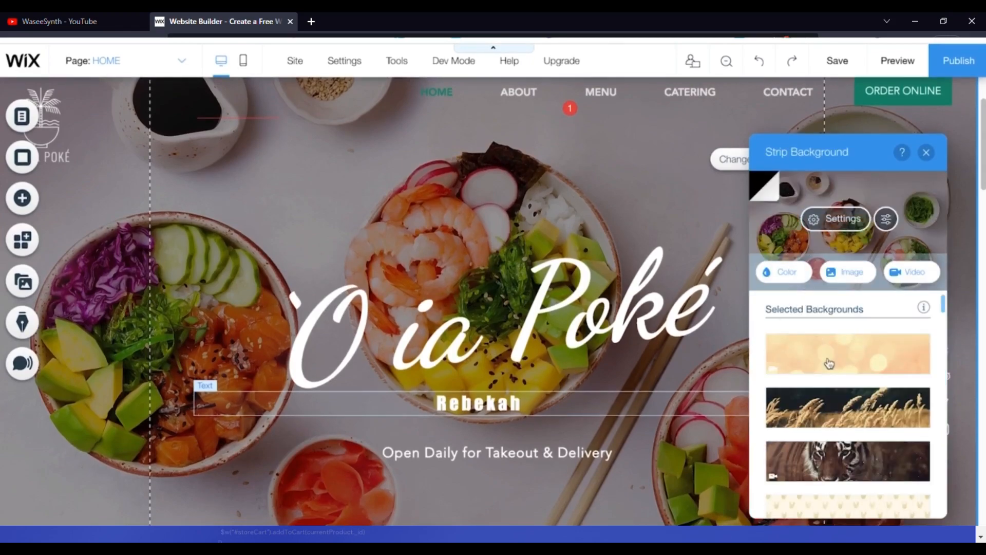
Step: Open the image chooser for the strip background and browse the Media from Wix collection
{"action": "left_click", "coordinate": [845, 273]}
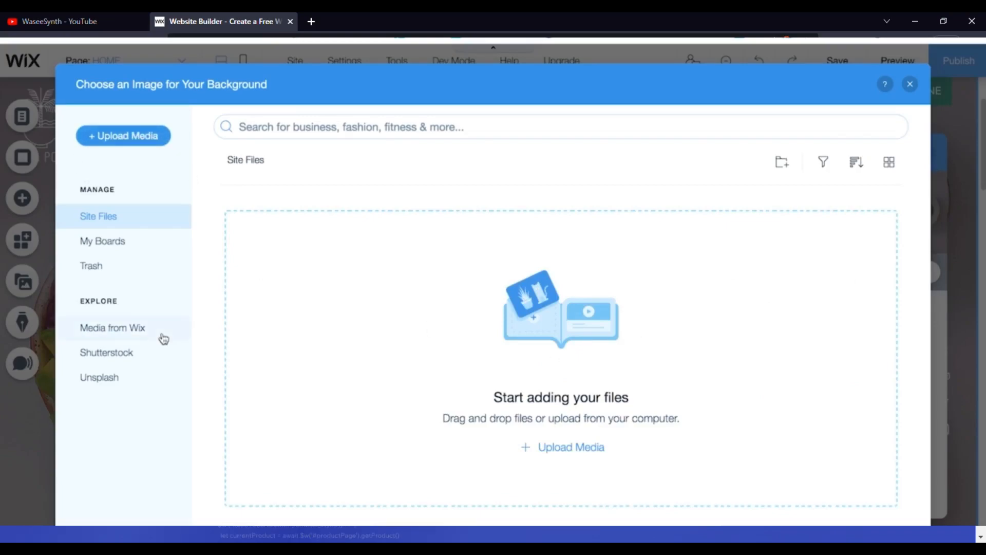
{"action": "left_click", "coordinate": [126, 334]}
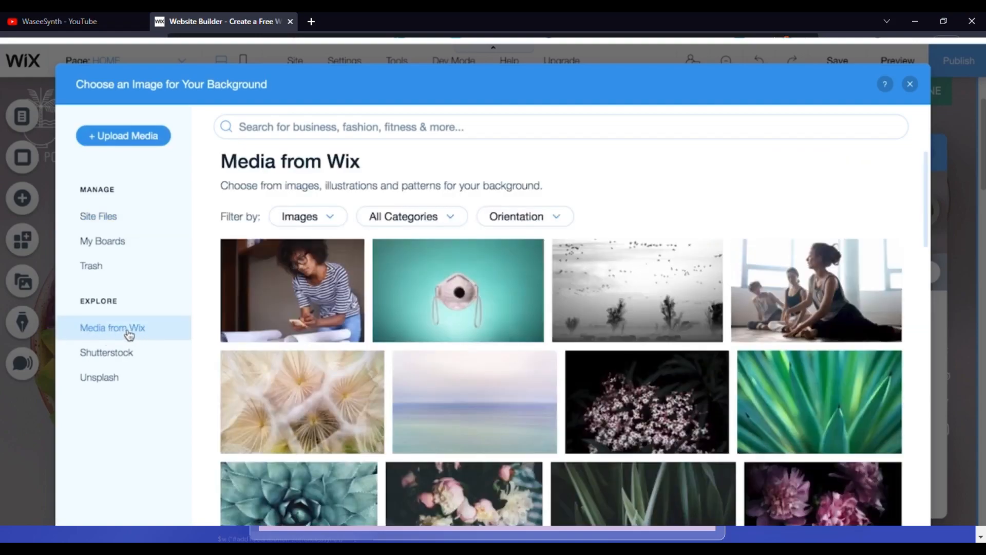
{"action": "left_click", "coordinate": [347, 125]}
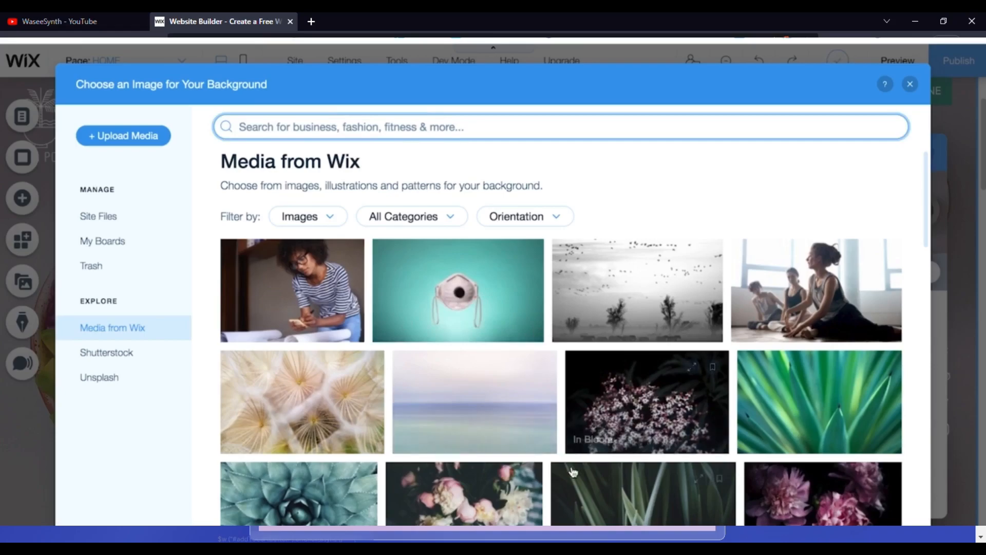
{"action": "scroll", "coordinate": [571, 470], "scroll_direction": "down", "scroll_amount": 5}
{"action": "scroll", "coordinate": [574, 471], "scroll_direction": "up", "scroll_amount": 4}
{"action": "scroll", "coordinate": [573, 471], "scroll_direction": "up", "scroll_amount": 5}
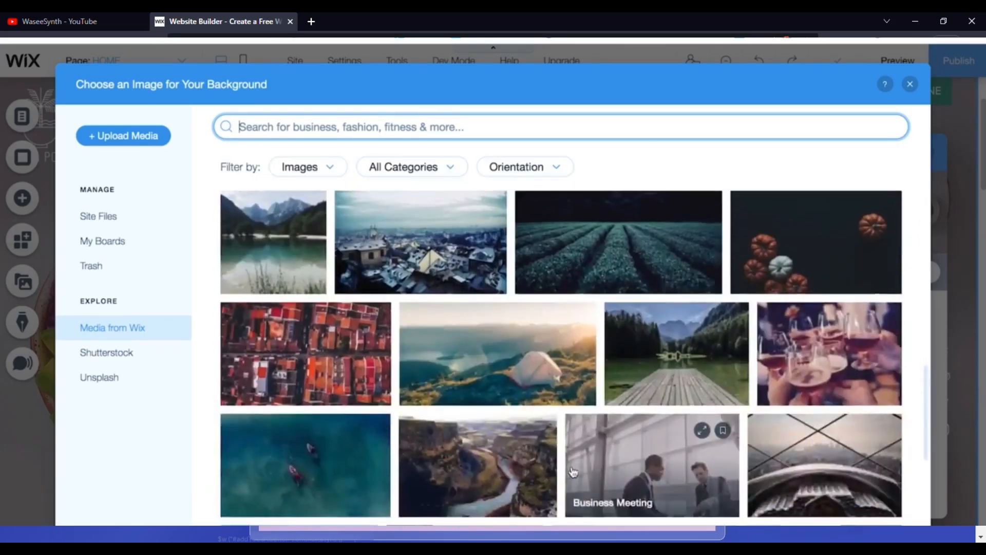
{"action": "scroll", "coordinate": [521, 451], "scroll_direction": "up", "scroll_amount": 2}
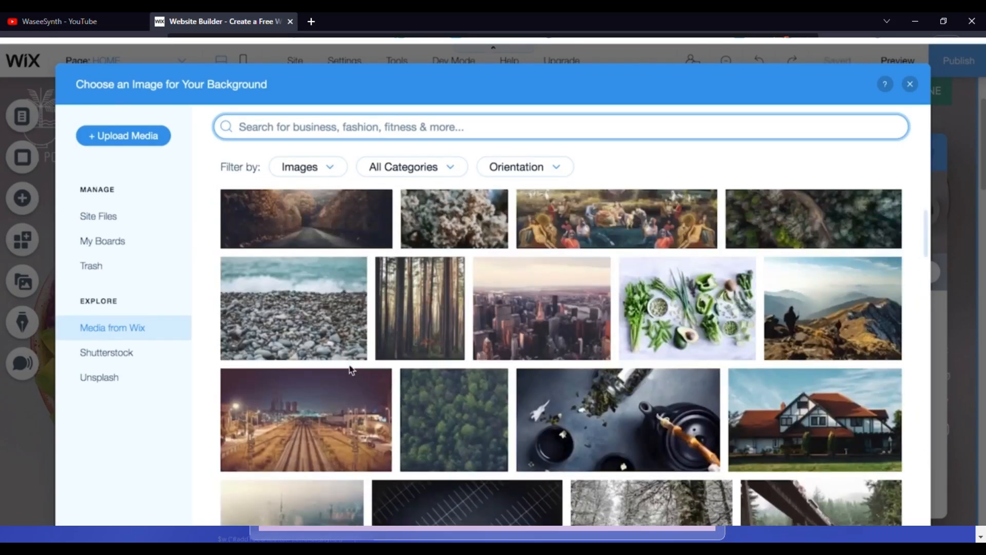
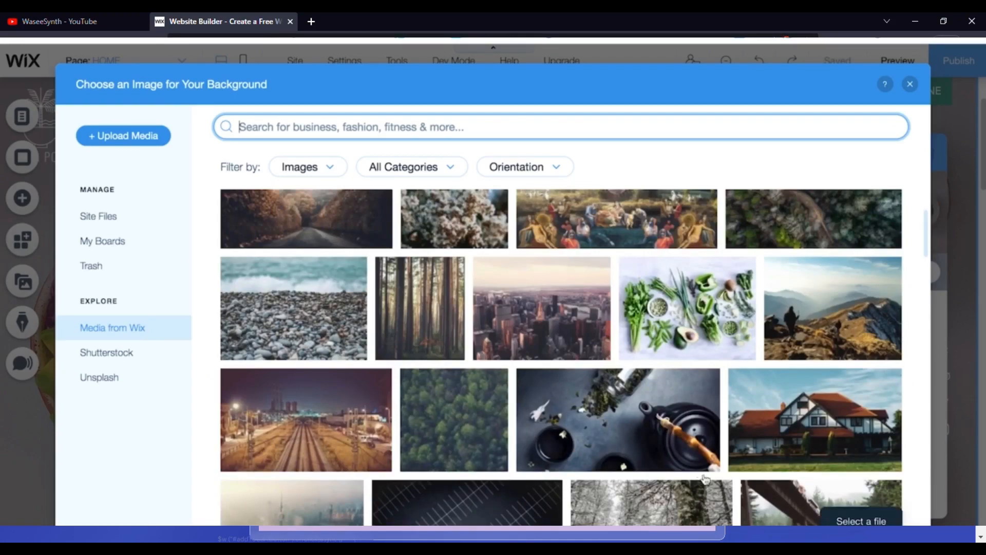
Step: Browse the Shutterstock and Unsplash collections for possible strip background images
{"action": "left_click", "coordinate": [114, 361]}
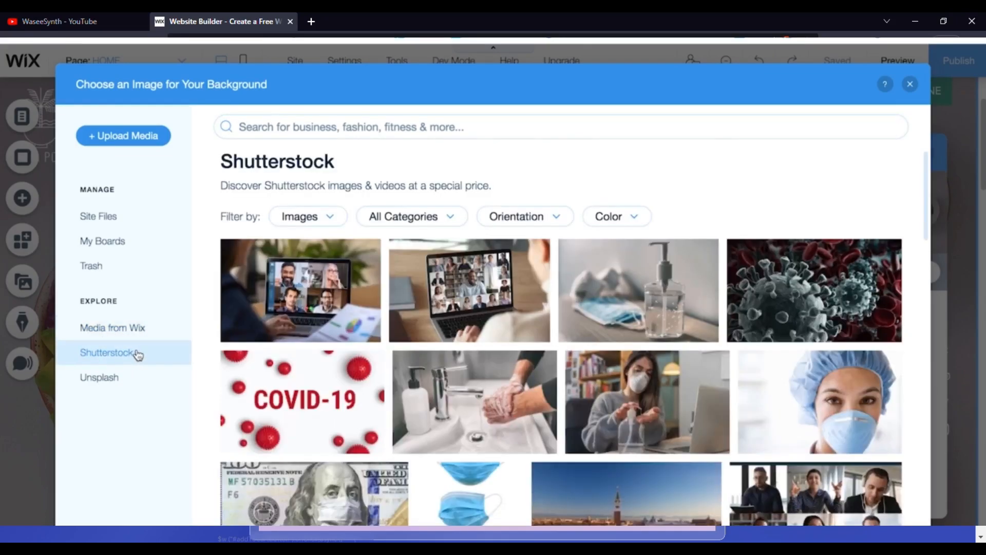
{"action": "scroll", "coordinate": [353, 468], "scroll_direction": "down", "scroll_amount": 2}
{"action": "scroll", "coordinate": [352, 465], "scroll_direction": "down", "scroll_amount": 3}
{"action": "scroll", "coordinate": [222, 437], "scroll_direction": "up", "scroll_amount": 2}
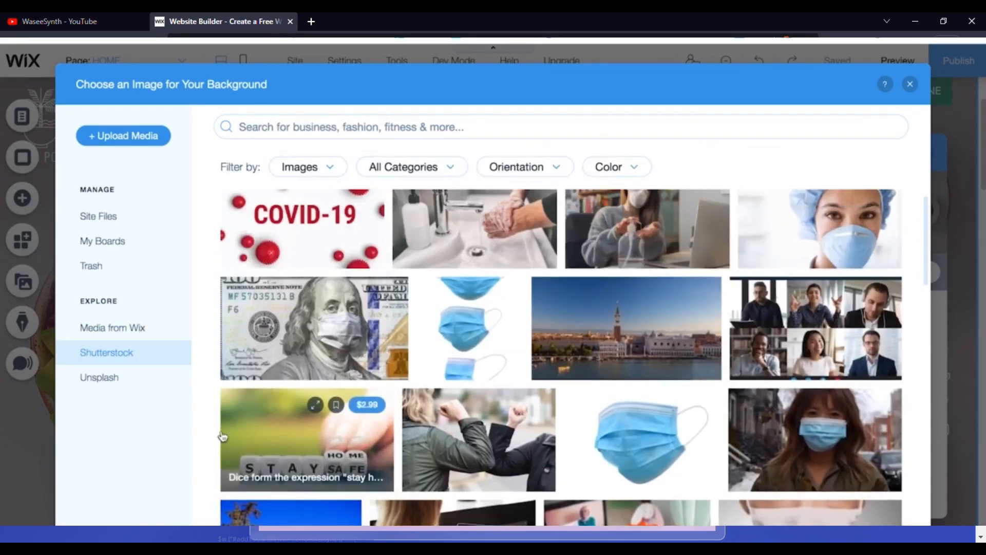
{"action": "left_click", "coordinate": [103, 378]}
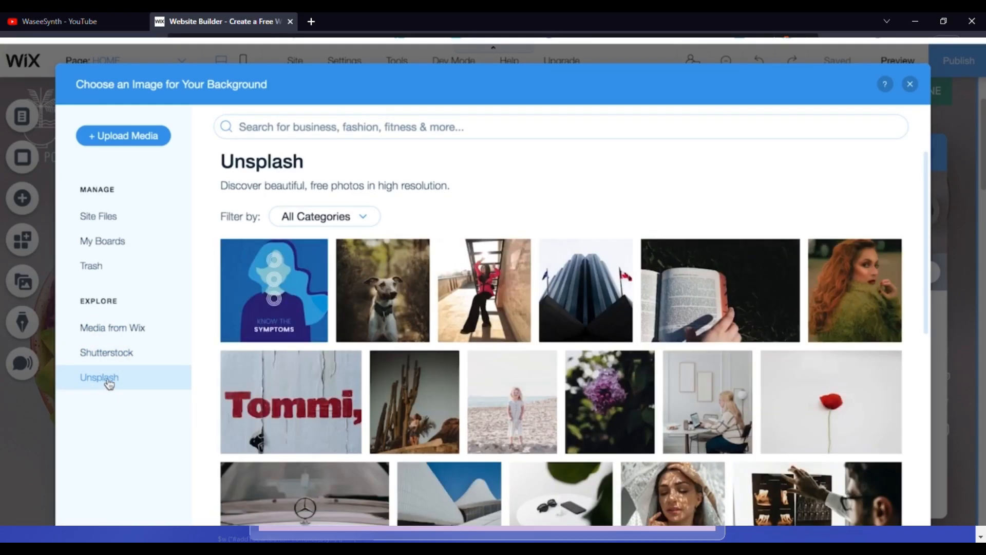
{"action": "scroll", "coordinate": [333, 353], "scroll_direction": "down", "scroll_amount": 7}
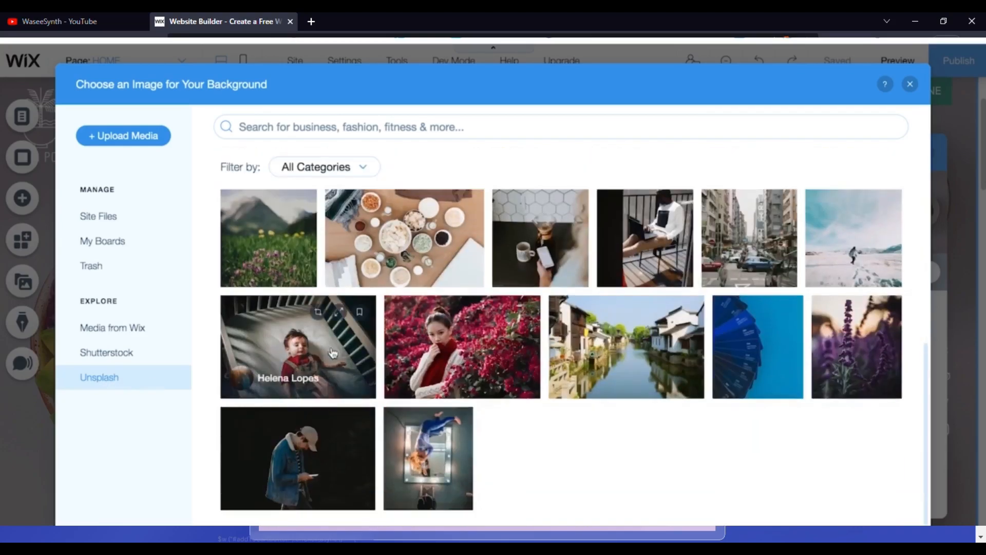
Step: Look through the Site Files and the Unsplash photos for a new strip background image
{"action": "scroll", "coordinate": [333, 352], "scroll_direction": "up", "scroll_amount": 10}
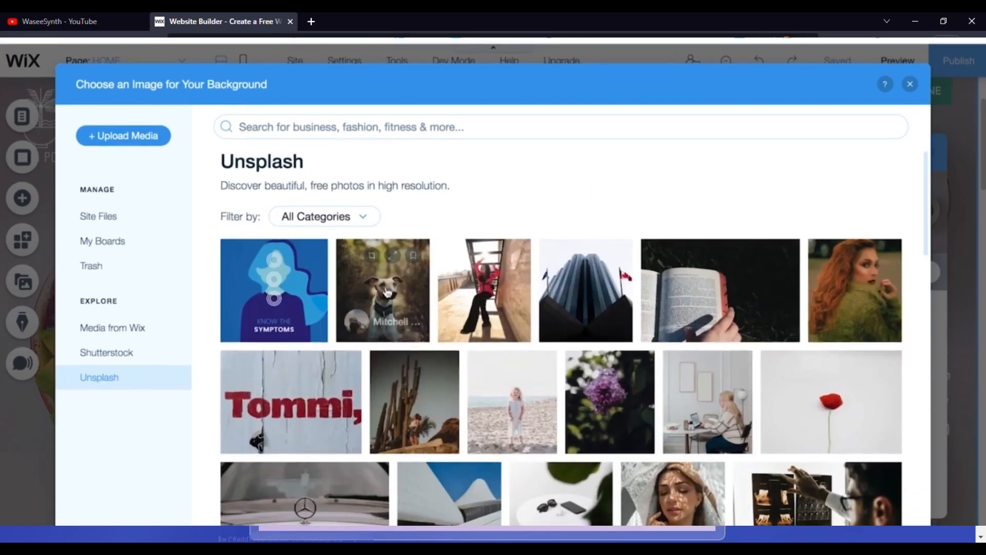
{"action": "left_click", "coordinate": [115, 233]}
{"action": "left_click", "coordinate": [114, 221]}
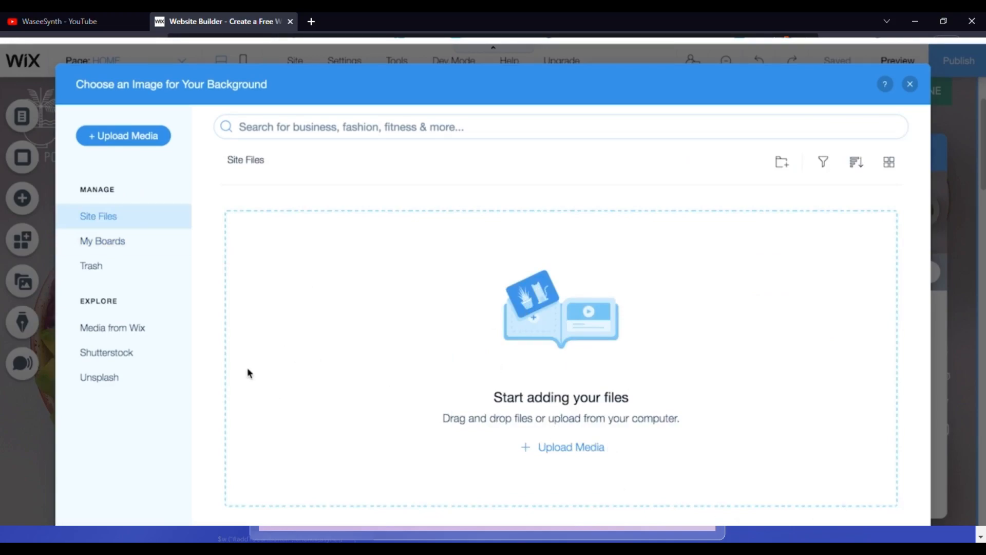
{"action": "left_click", "coordinate": [106, 386]}
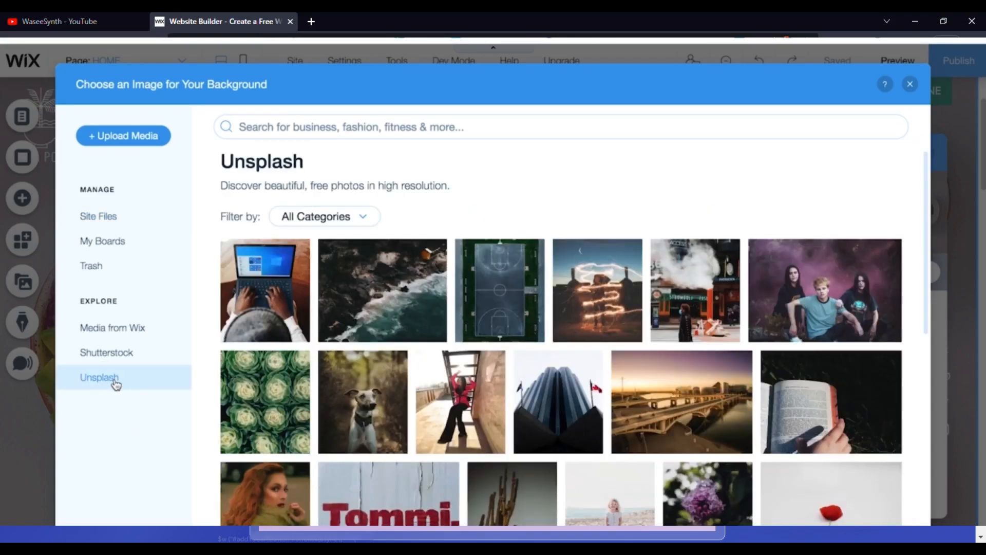
{"action": "scroll", "coordinate": [514, 478], "scroll_direction": "down", "scroll_amount": 3}
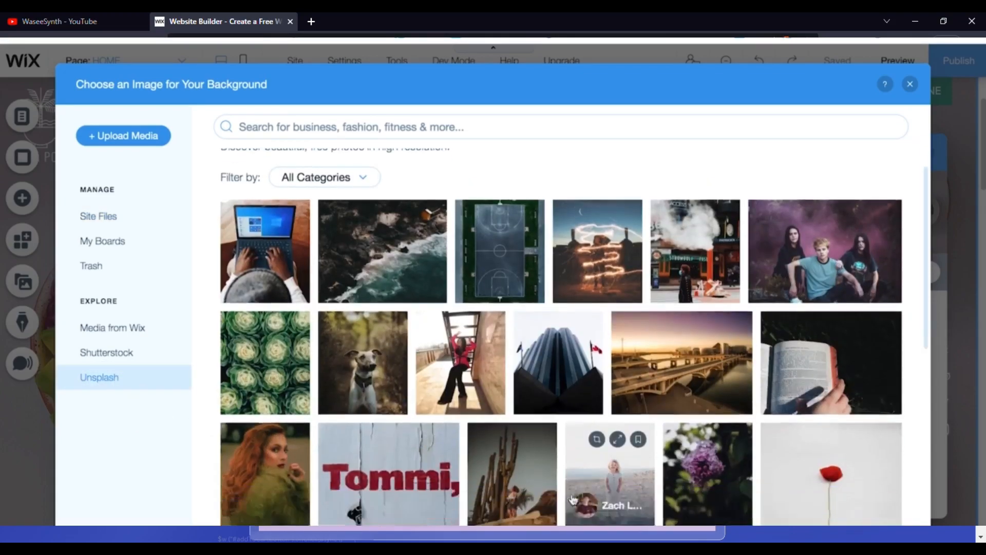
{"action": "scroll", "coordinate": [572, 506], "scroll_direction": "down", "scroll_amount": 8}
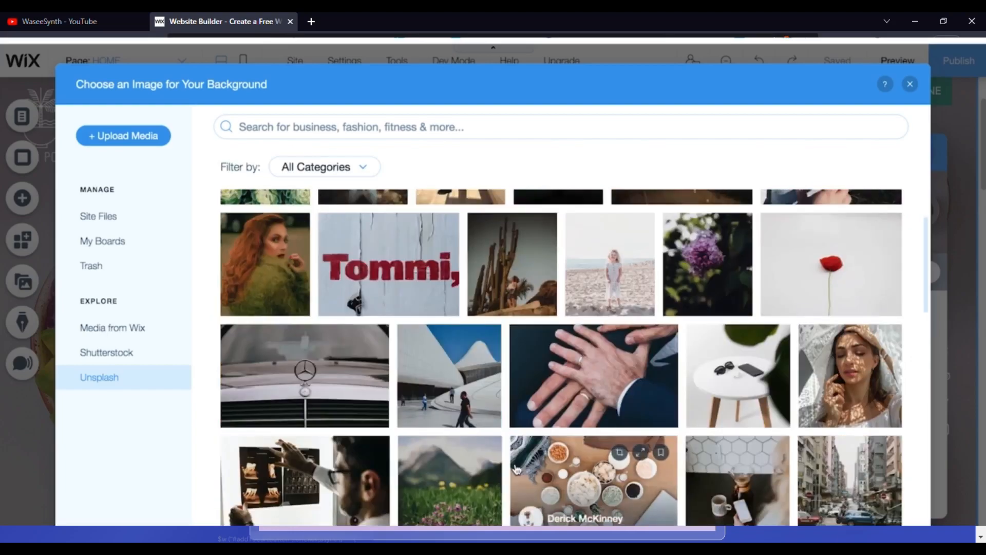
{"action": "scroll", "coordinate": [516, 468], "scroll_direction": "down", "scroll_amount": 2}
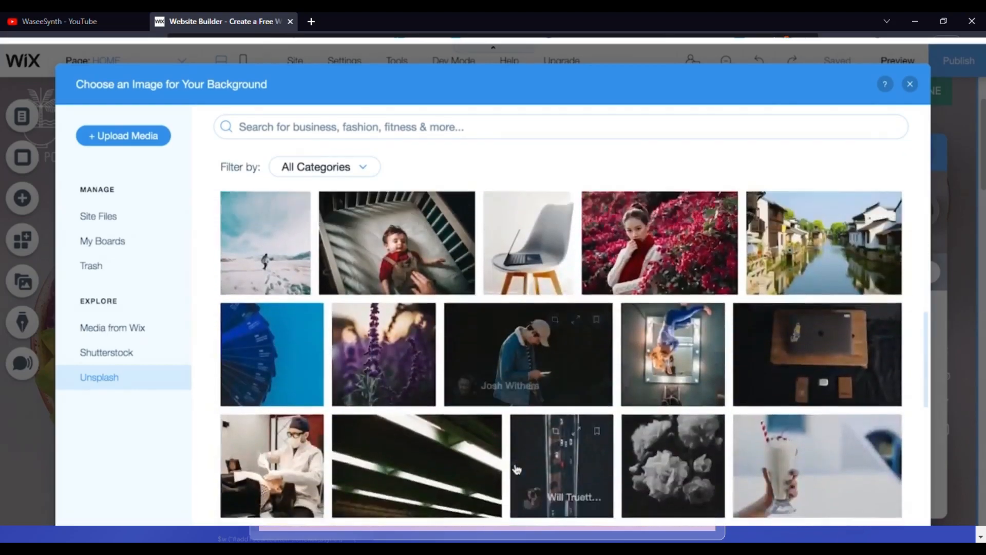
{"action": "scroll", "coordinate": [516, 410], "scroll_direction": "up", "scroll_amount": 5}
Step: Search the Unsplash photos for "Food" and browse the matching images
{"action": "left_click", "coordinate": [419, 127]}
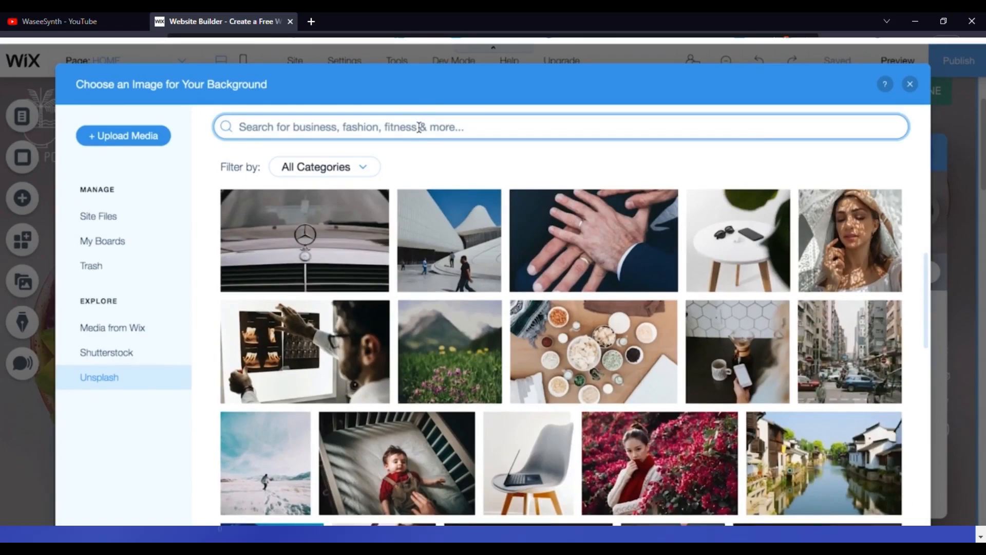
{"action": "type", "text": "Food"}
{"action": "key", "text": "Return"}
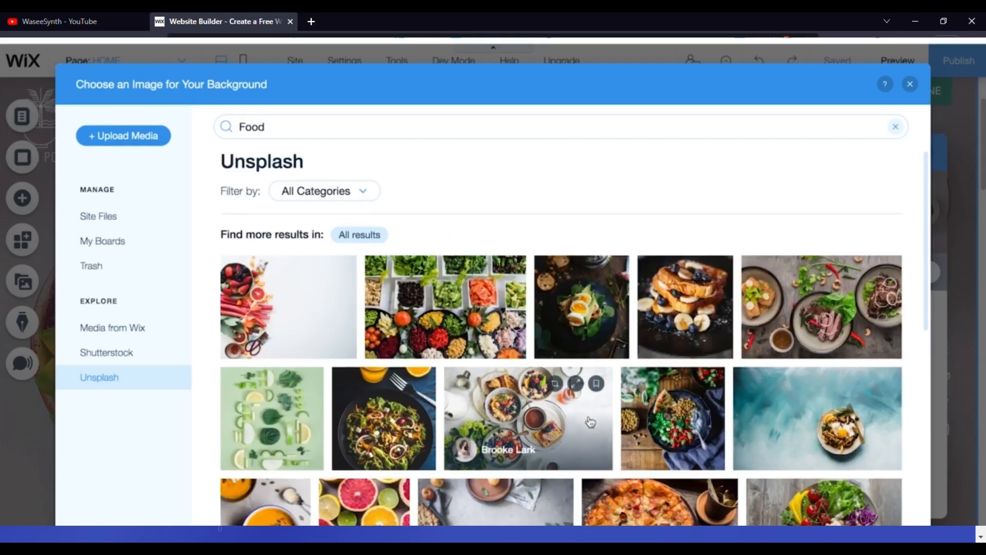
{"action": "scroll", "coordinate": [565, 420], "scroll_direction": "down", "scroll_amount": 3}
{"action": "scroll", "coordinate": [590, 422], "scroll_direction": "down", "scroll_amount": 1}
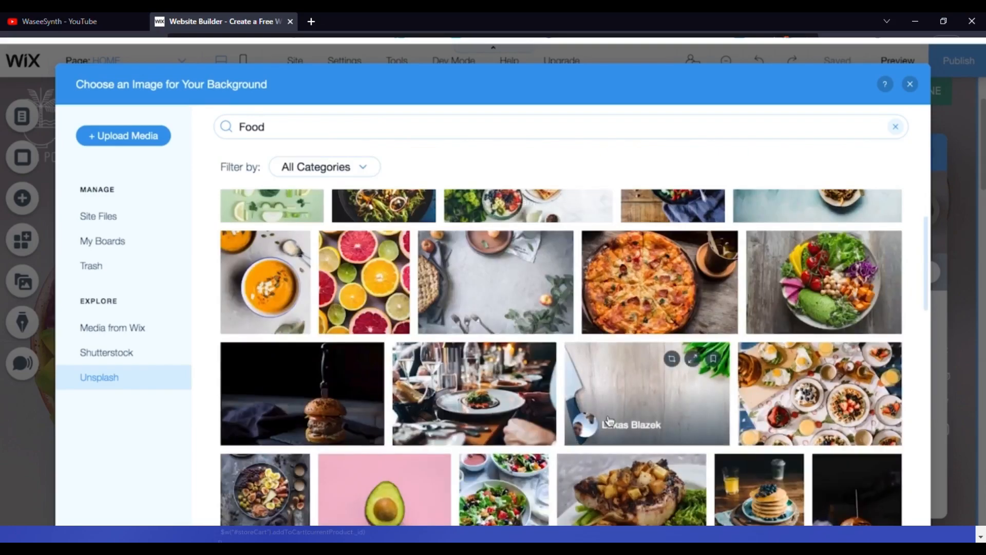
{"action": "scroll", "coordinate": [608, 421], "scroll_direction": "down", "scroll_amount": 1}
{"action": "scroll", "coordinate": [609, 421], "scroll_direction": "up", "scroll_amount": 2}
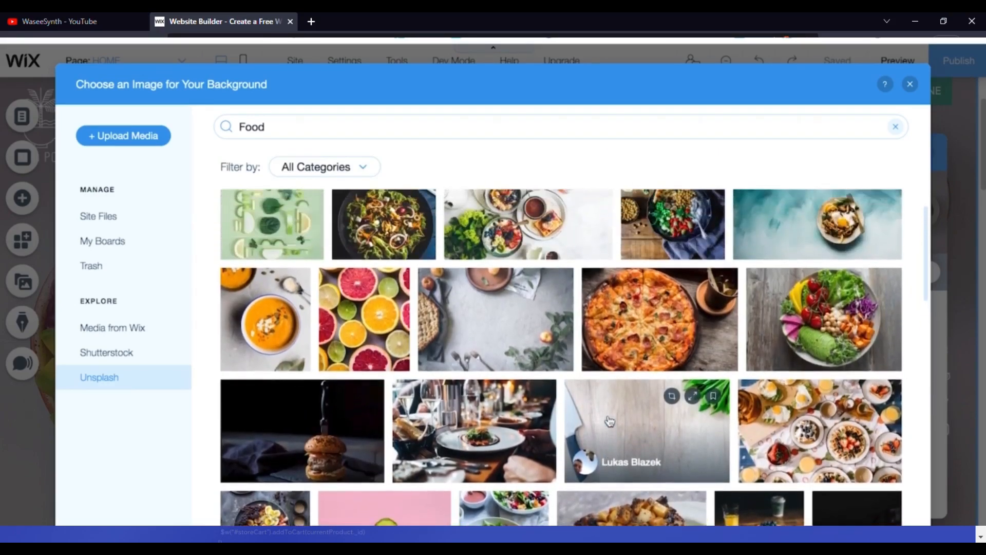
{"action": "scroll", "coordinate": [609, 421], "scroll_direction": "down", "scroll_amount": 3}
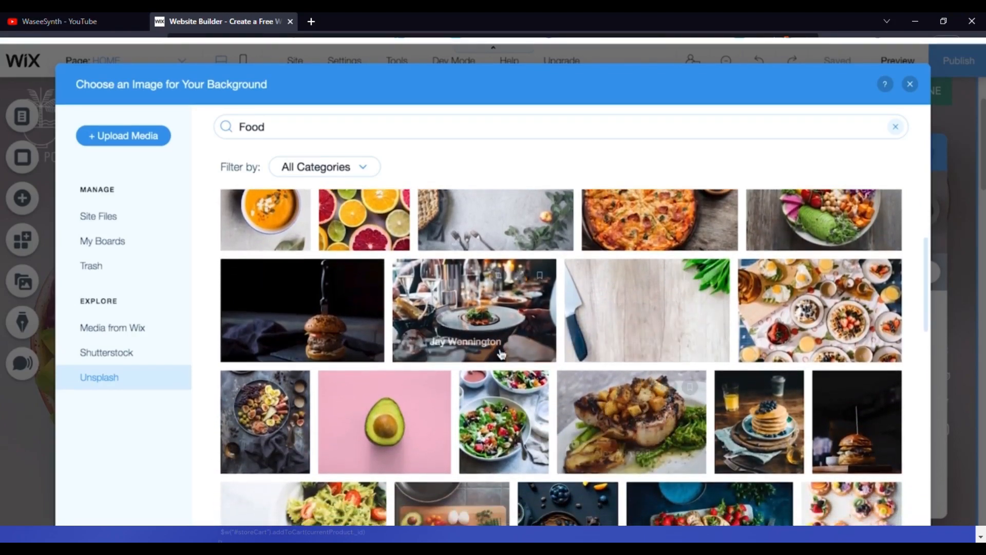
Step: Preview the photo of a plated dish on a restaurant table and apply it as the strip background
{"action": "left_click", "coordinate": [466, 308]}
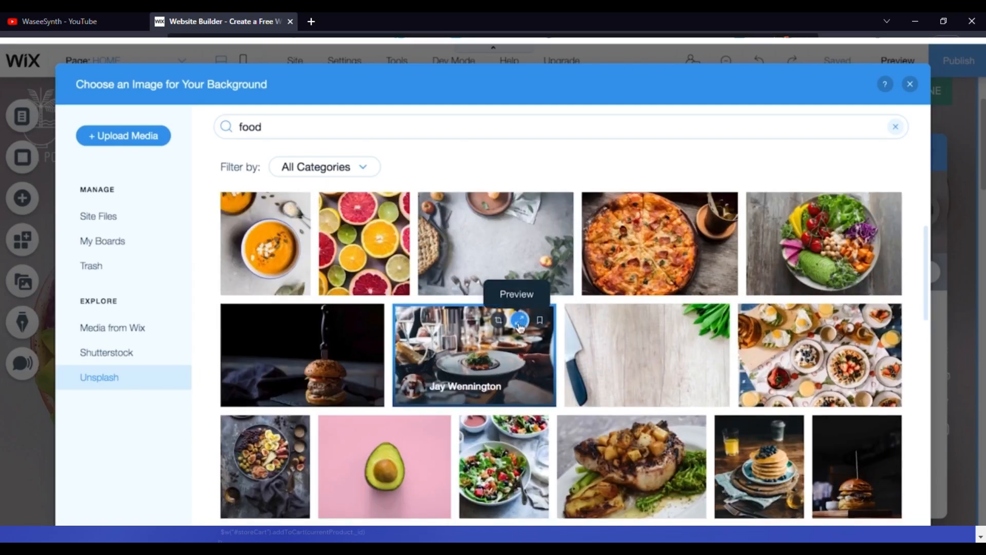
{"action": "left_click", "coordinate": [520, 321]}
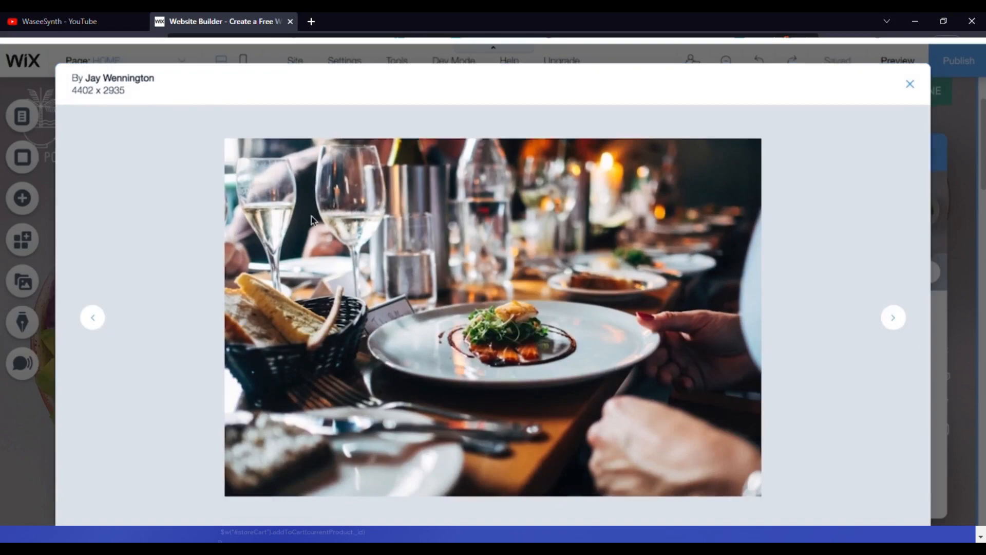
{"action": "left_click", "coordinate": [910, 84]}
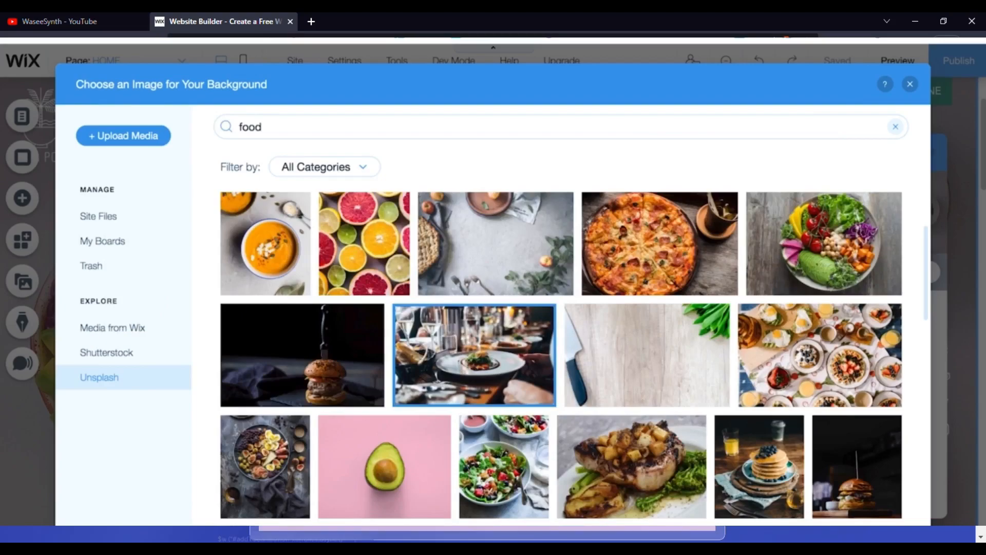
{"action": "left_click", "coordinate": [866, 536]}
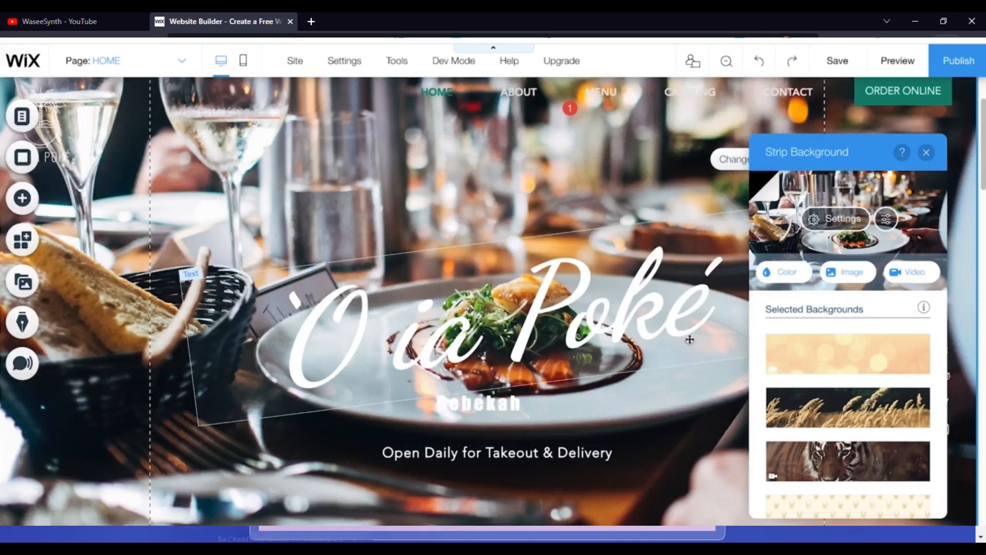
{"action": "left_click", "coordinate": [927, 153]}
Step: Review the home page's hero strip with the restaurant photo and undo the background change
{"action": "scroll", "coordinate": [574, 318], "scroll_direction": "down", "scroll_amount": 2}
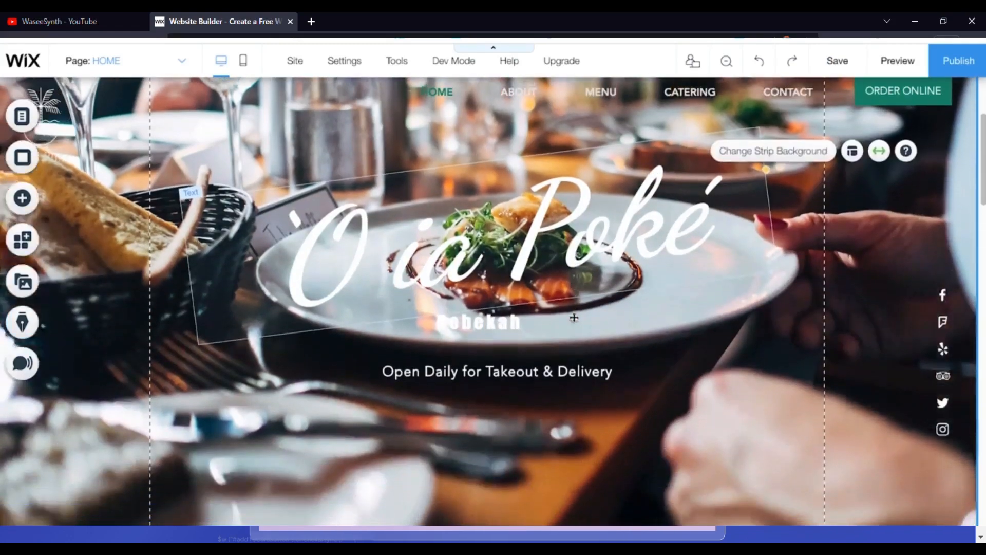
{"action": "scroll", "coordinate": [574, 318], "scroll_direction": "up", "scroll_amount": 2}
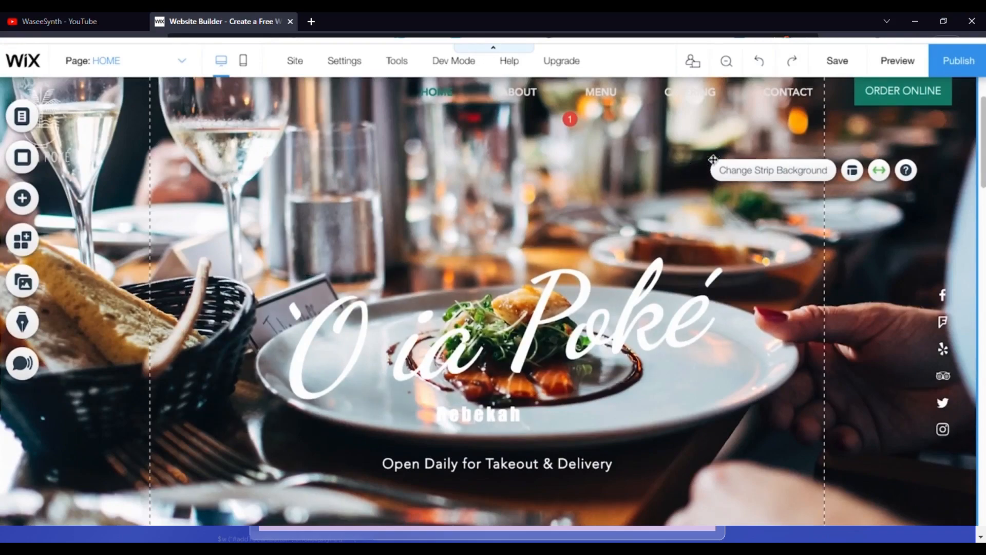
{"action": "scroll", "coordinate": [695, 200], "scroll_direction": "down", "scroll_amount": 2}
{"action": "scroll", "coordinate": [695, 198], "scroll_direction": "up", "scroll_amount": 2}
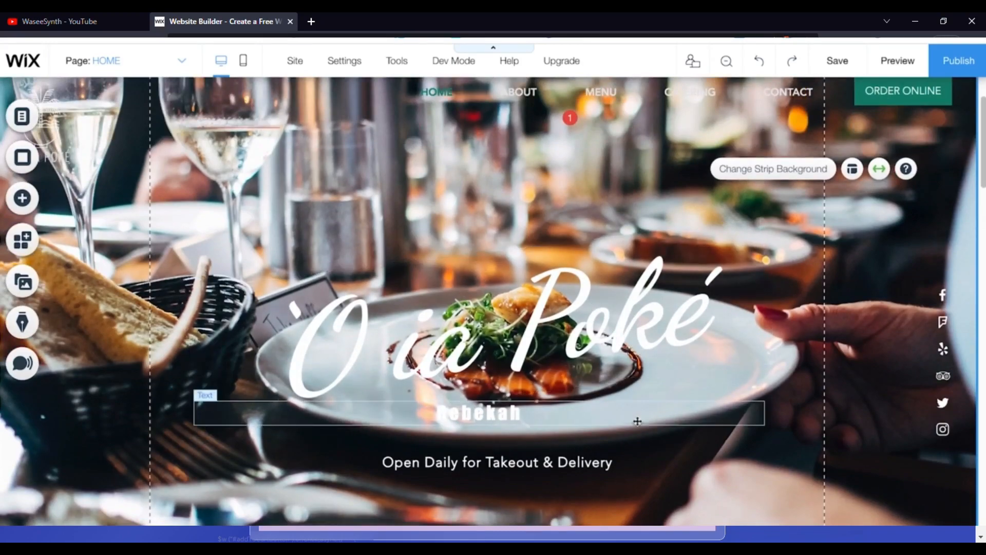
{"action": "scroll", "coordinate": [636, 419], "scroll_direction": "up", "scroll_amount": 1}
{"action": "scroll", "coordinate": [640, 325], "scroll_direction": "up", "scroll_amount": 1}
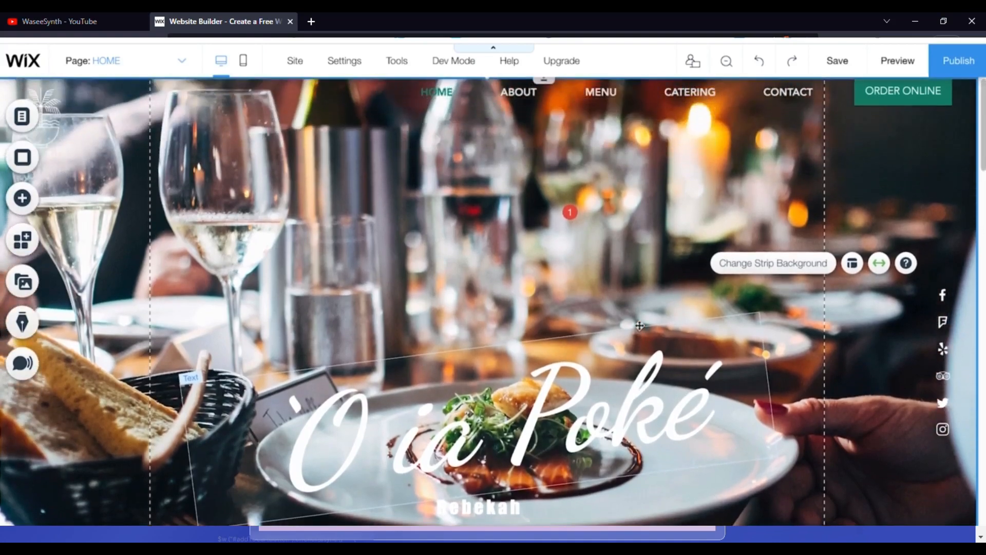
{"action": "scroll", "coordinate": [640, 325], "scroll_direction": "down", "scroll_amount": 2}
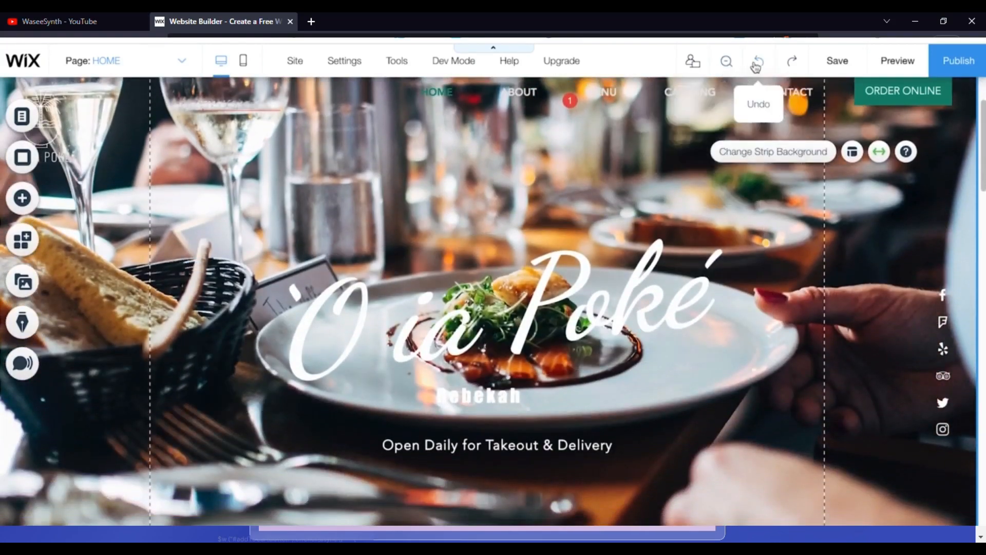
{"action": "left_click", "coordinate": [757, 64]}
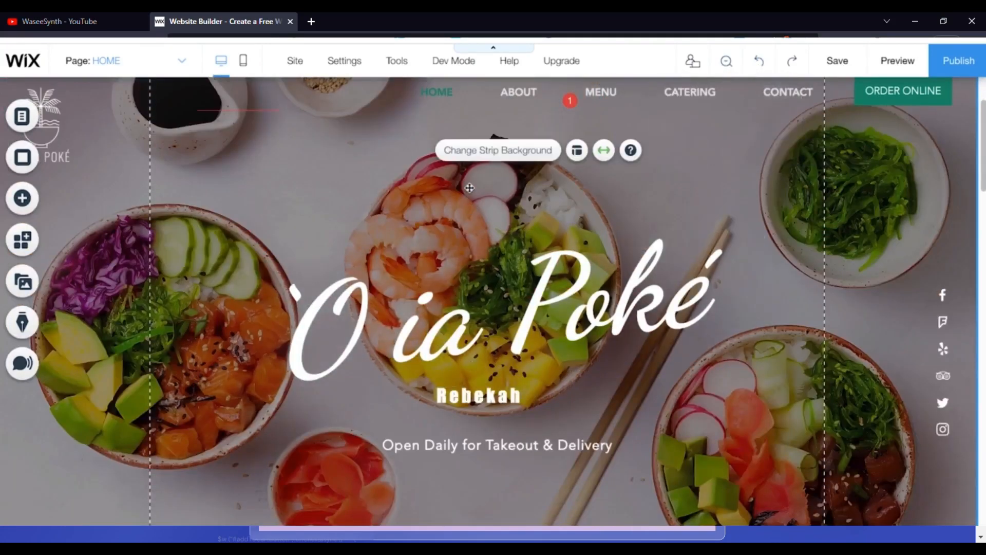
{"action": "scroll", "coordinate": [661, 441], "scroll_direction": "down", "scroll_amount": 4}
{"action": "scroll", "coordinate": [657, 449], "scroll_direction": "up", "scroll_amount": 5}
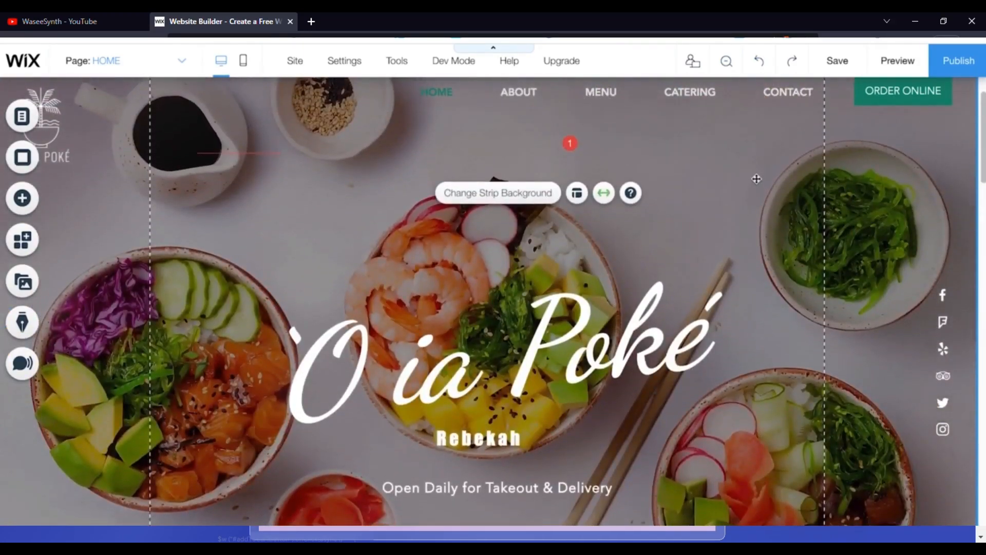
Step: View the color picker and the video library available for the hero strip's background, leaving the background as it is
{"action": "left_click", "coordinate": [757, 166]}
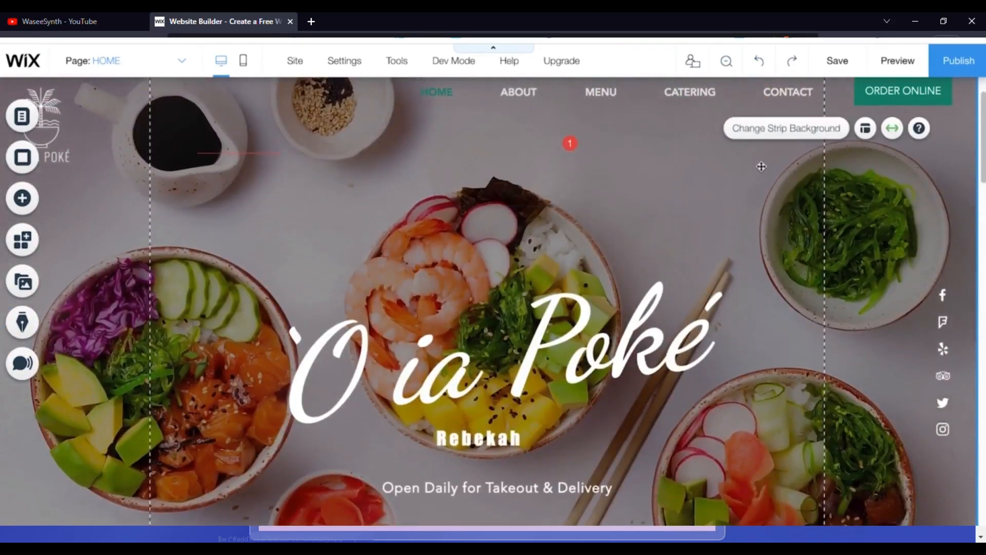
{"action": "left_click", "coordinate": [791, 130]}
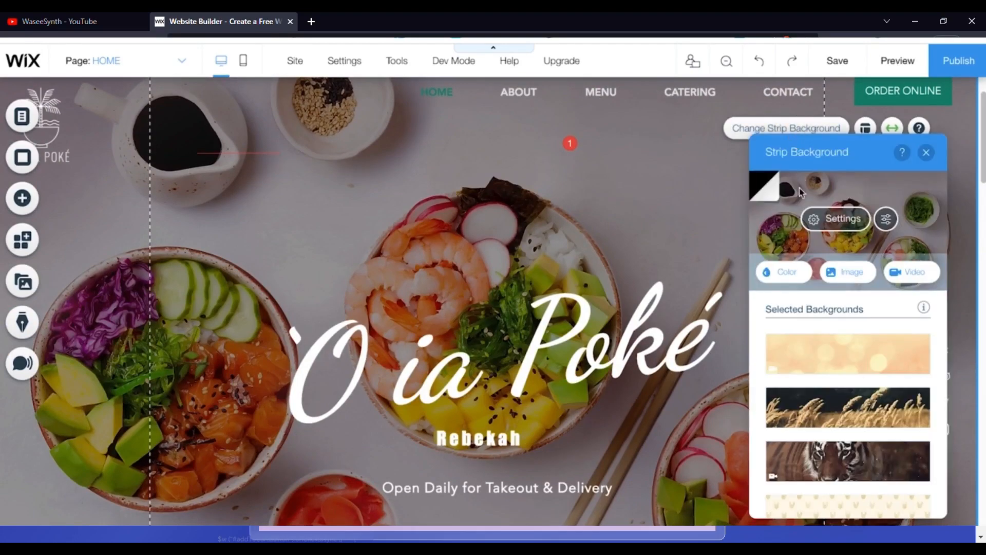
{"action": "left_click", "coordinate": [788, 278]}
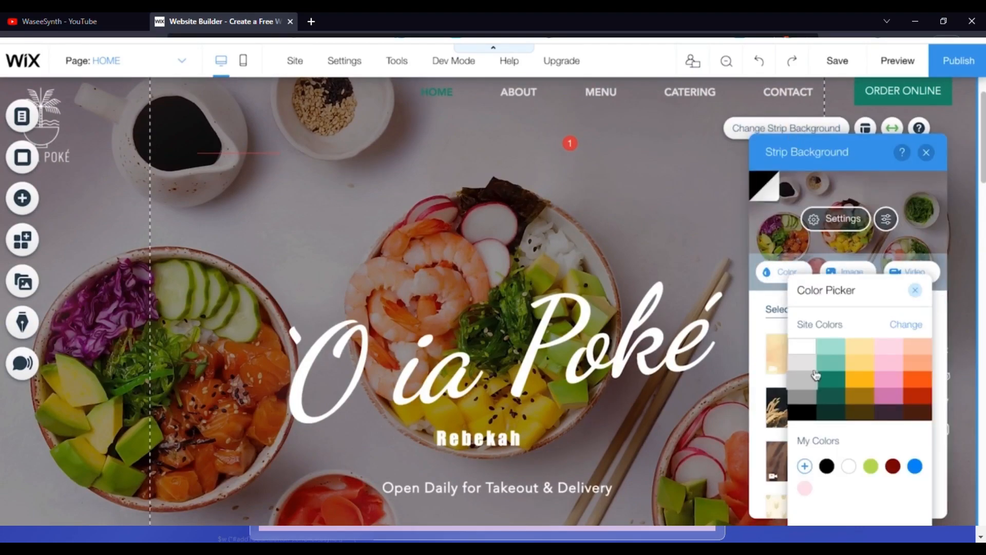
{"action": "left_click", "coordinate": [916, 292]}
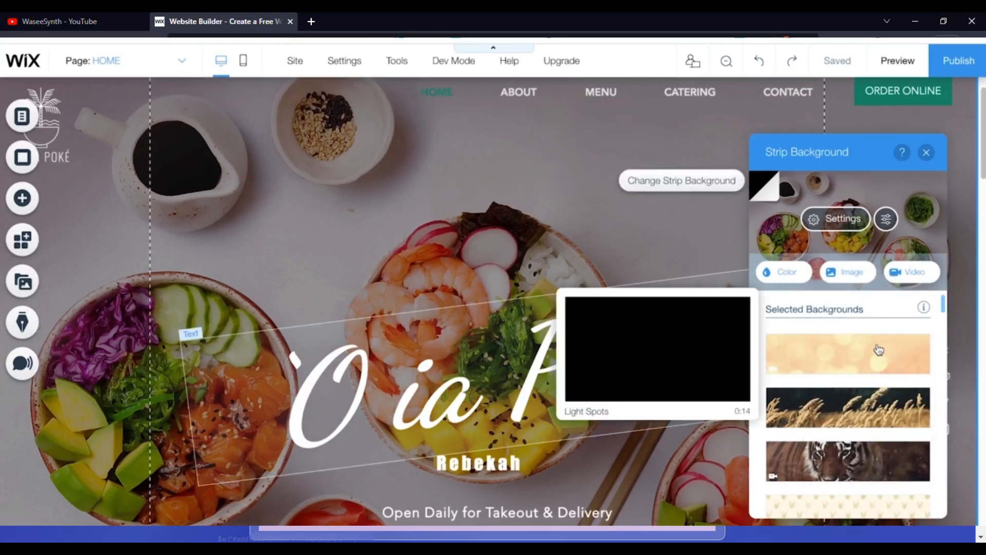
{"action": "left_click", "coordinate": [913, 282]}
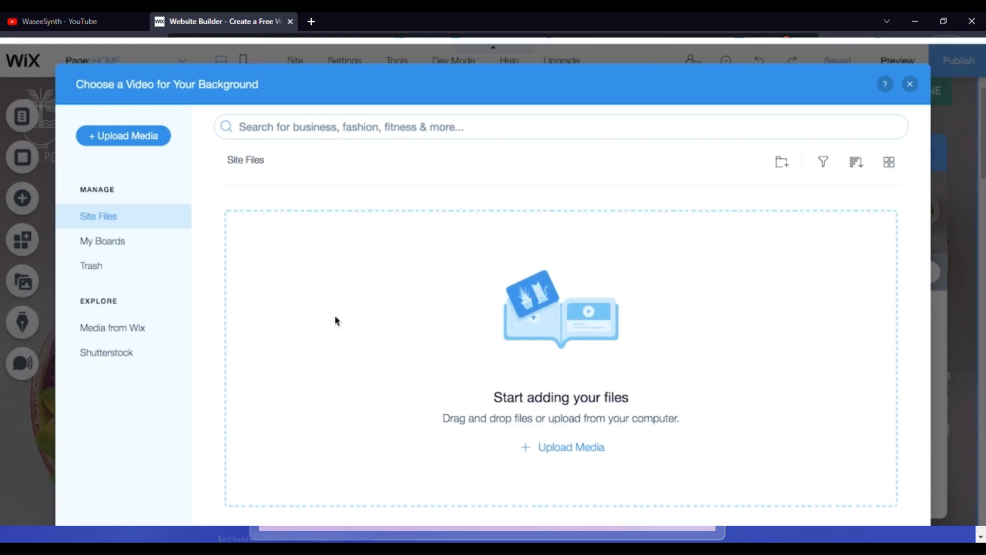
{"action": "left_click", "coordinate": [911, 90]}
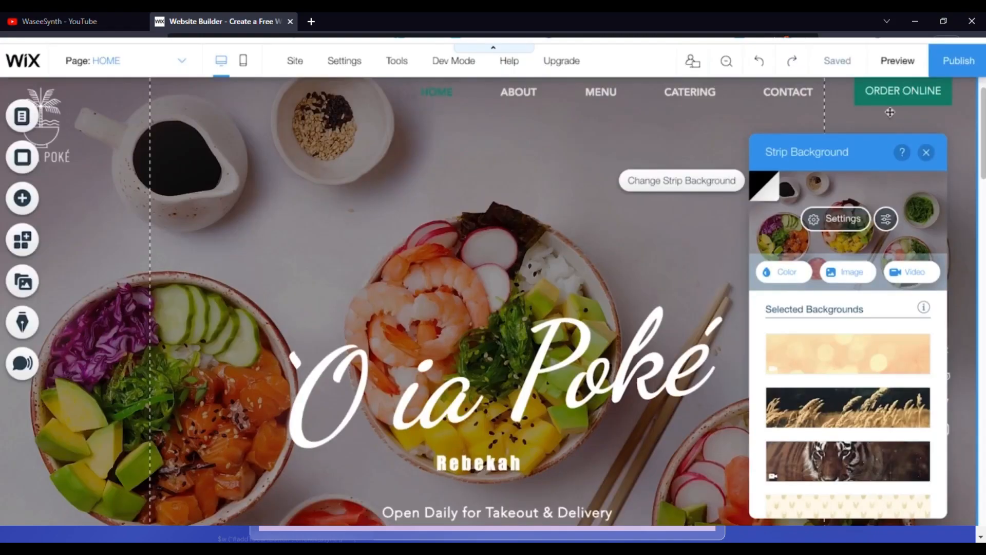
{"action": "left_click", "coordinate": [928, 152]}
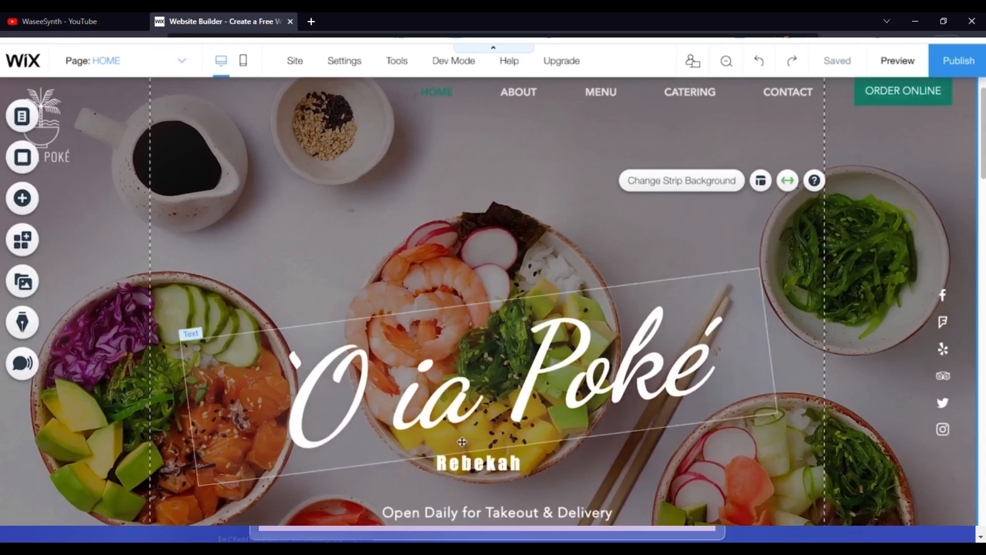
Step: Open the text settings of the paragraph in the Our Poke section, and select the white container box around it
{"action": "scroll", "coordinate": [722, 387], "scroll_direction": "down", "scroll_amount": 2}
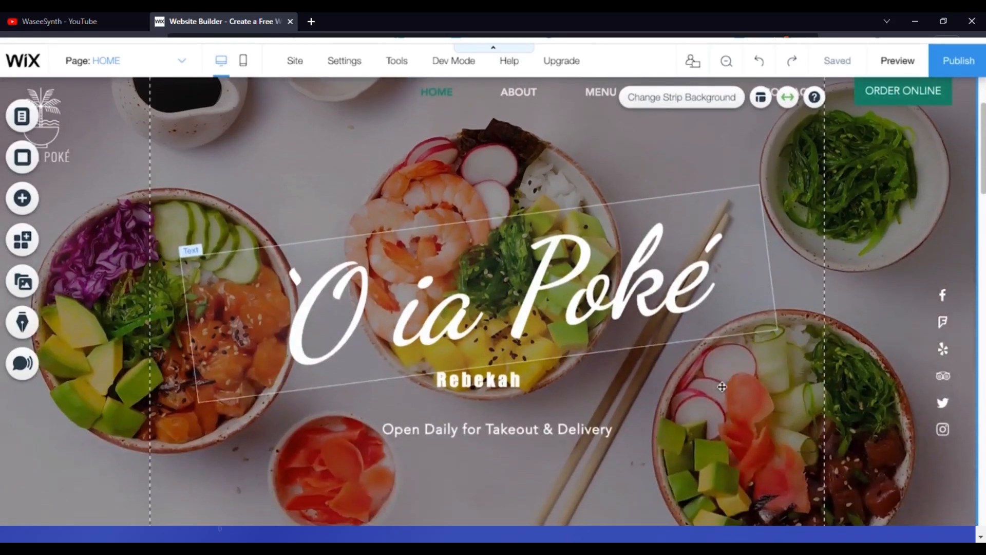
{"action": "scroll", "coordinate": [746, 476], "scroll_direction": "down", "scroll_amount": 7}
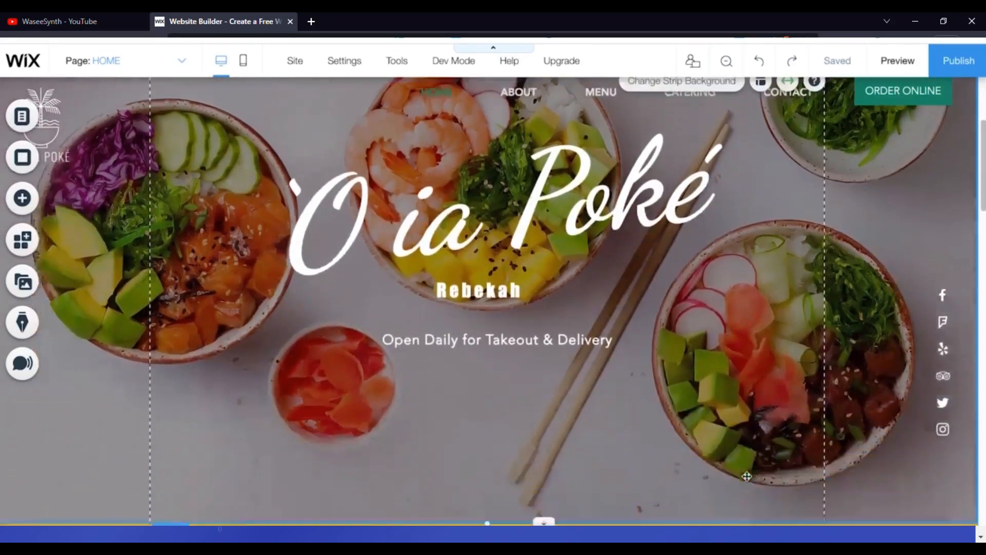
{"action": "scroll", "coordinate": [748, 480], "scroll_direction": "down", "scroll_amount": 3}
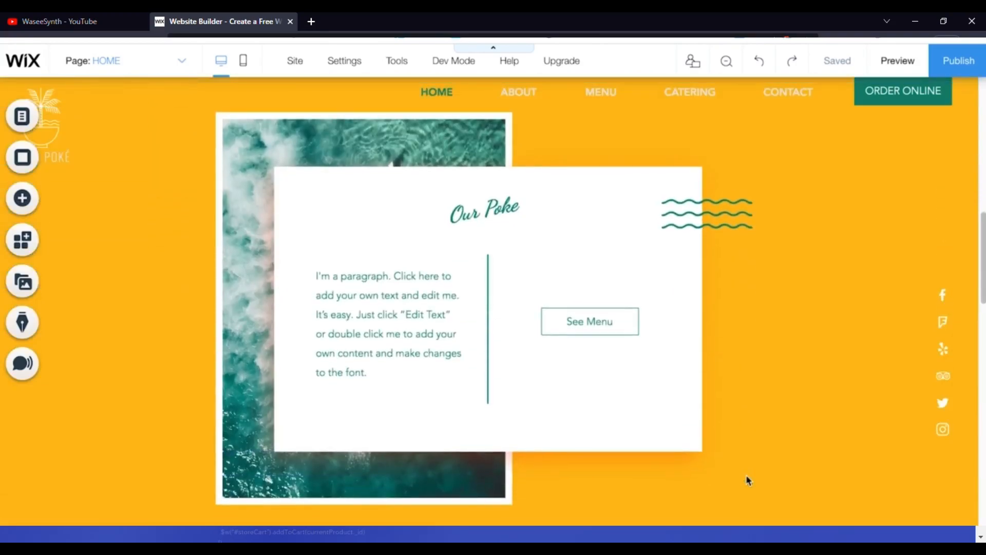
{"action": "scroll", "coordinate": [748, 480], "scroll_direction": "up", "scroll_amount": 1}
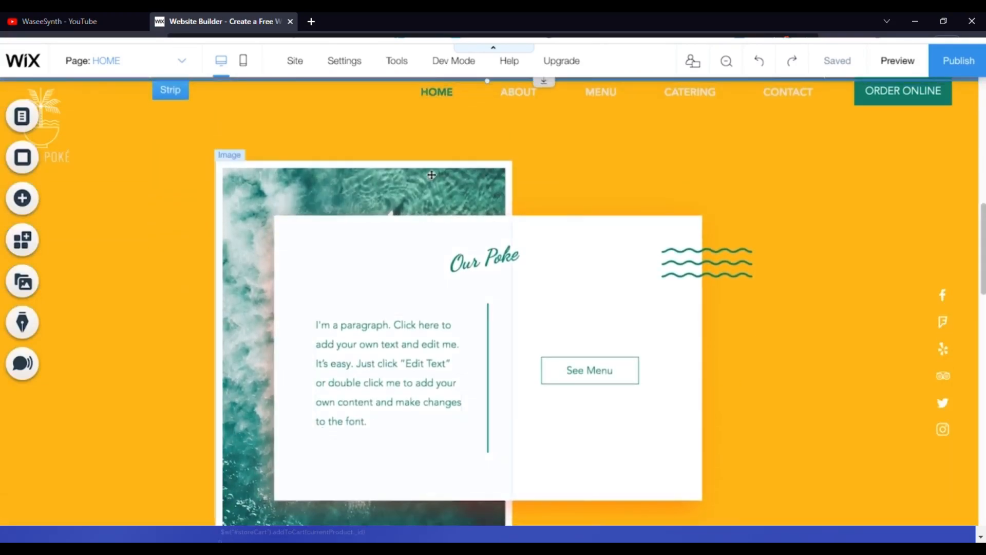
{"action": "double_click", "coordinate": [346, 346]}
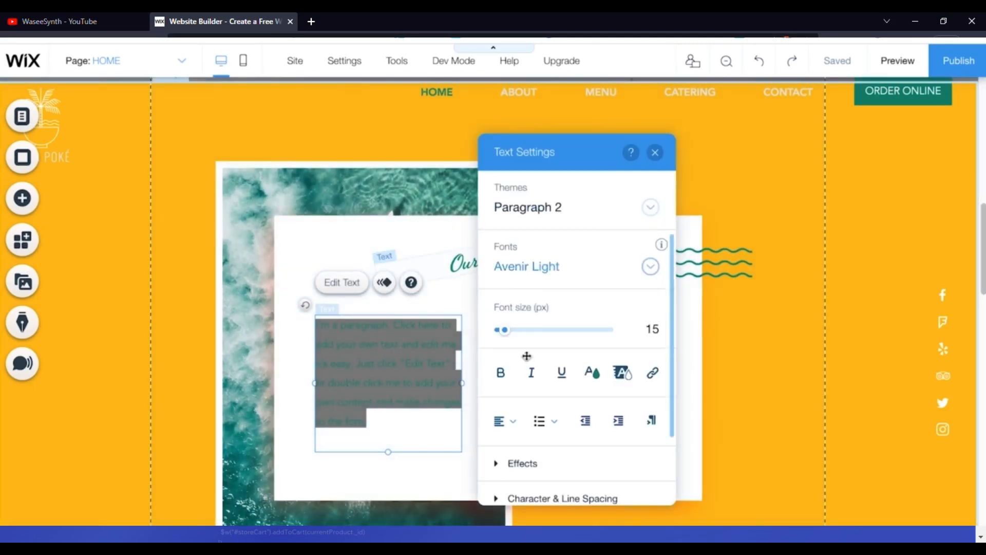
{"action": "left_click", "coordinate": [359, 246]}
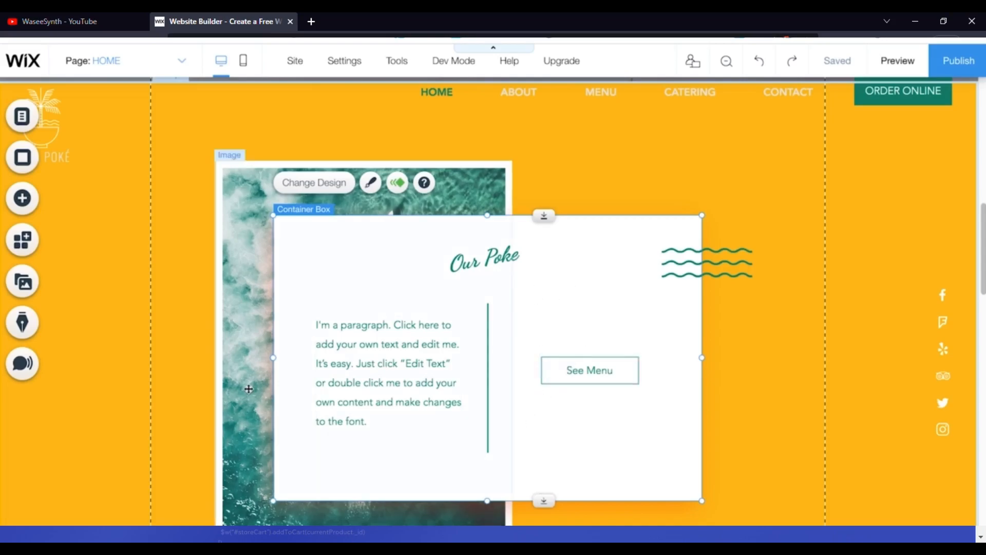
Step: Examine the yellow strip around the Our Poke section and where it borders the neighbouring strips
{"action": "scroll", "coordinate": [825, 246], "scroll_direction": "down", "scroll_amount": 1}
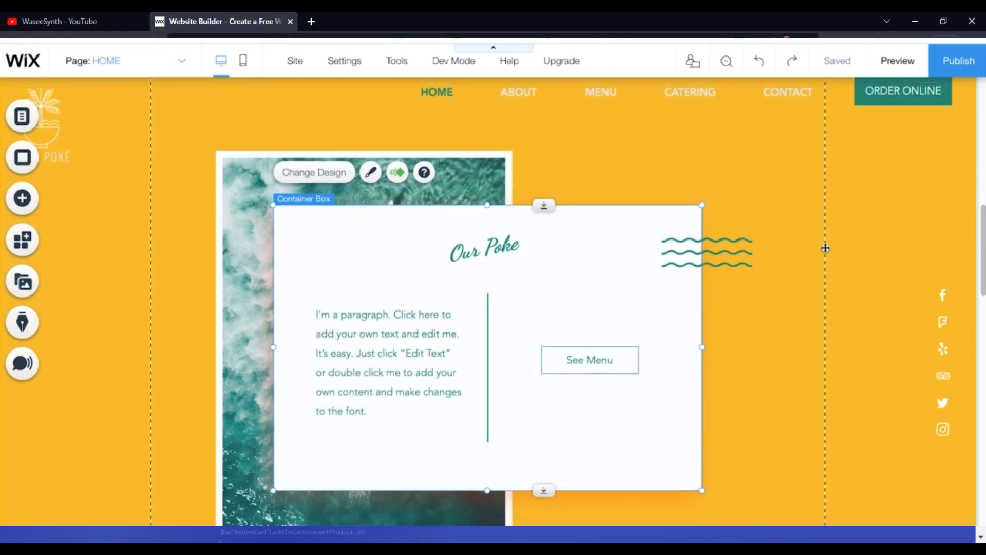
{"action": "scroll", "coordinate": [826, 248], "scroll_direction": "up", "scroll_amount": 1}
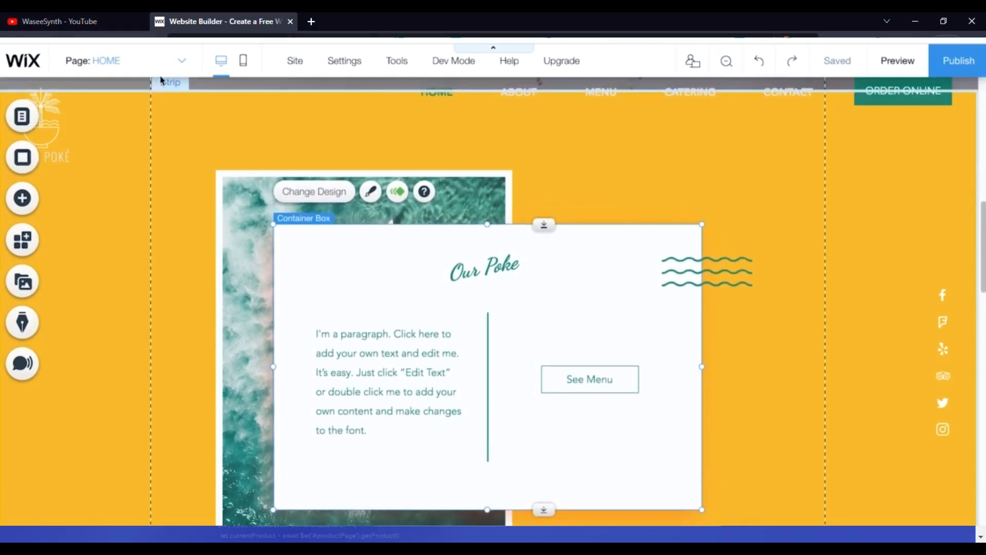
{"action": "scroll", "coordinate": [176, 158], "scroll_direction": "down", "scroll_amount": 3}
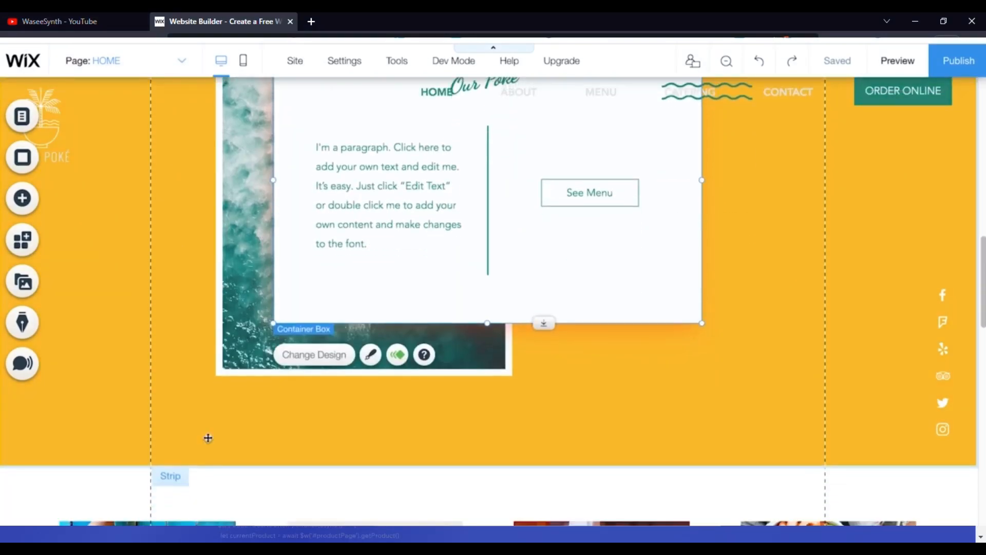
{"action": "scroll", "coordinate": [194, 423], "scroll_direction": "up", "scroll_amount": 3}
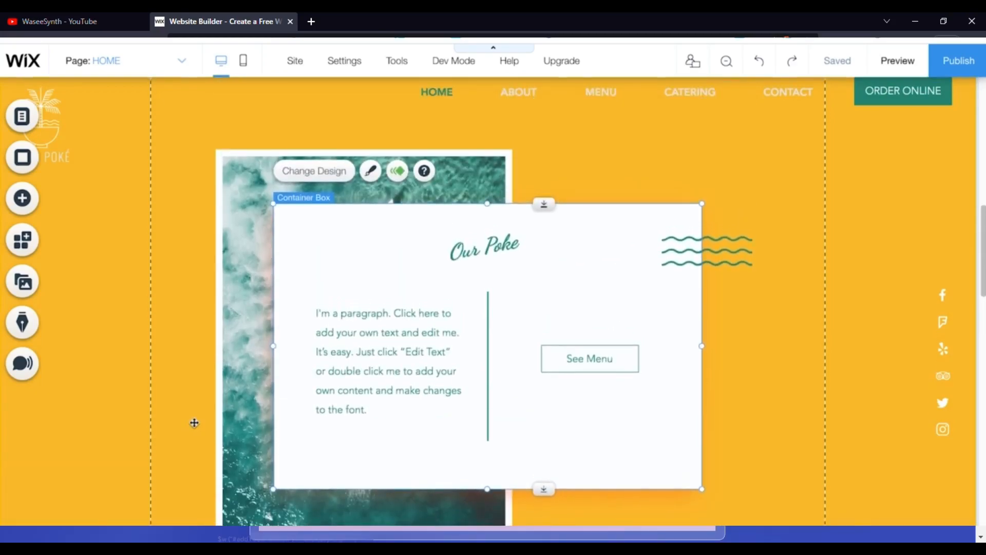
{"action": "scroll", "coordinate": [194, 422], "scroll_direction": "down", "scroll_amount": 1}
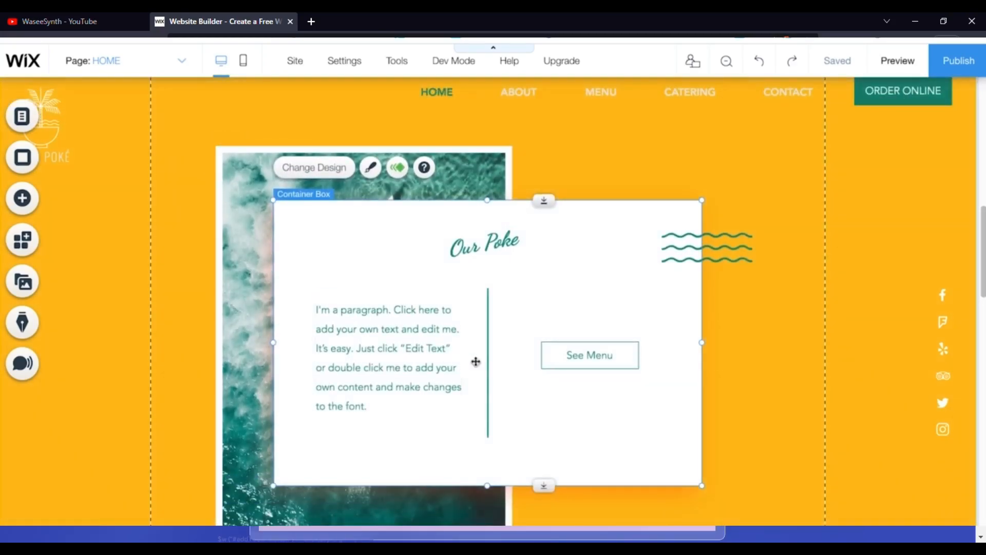
{"action": "scroll", "coordinate": [780, 226], "scroll_direction": "up", "scroll_amount": 2}
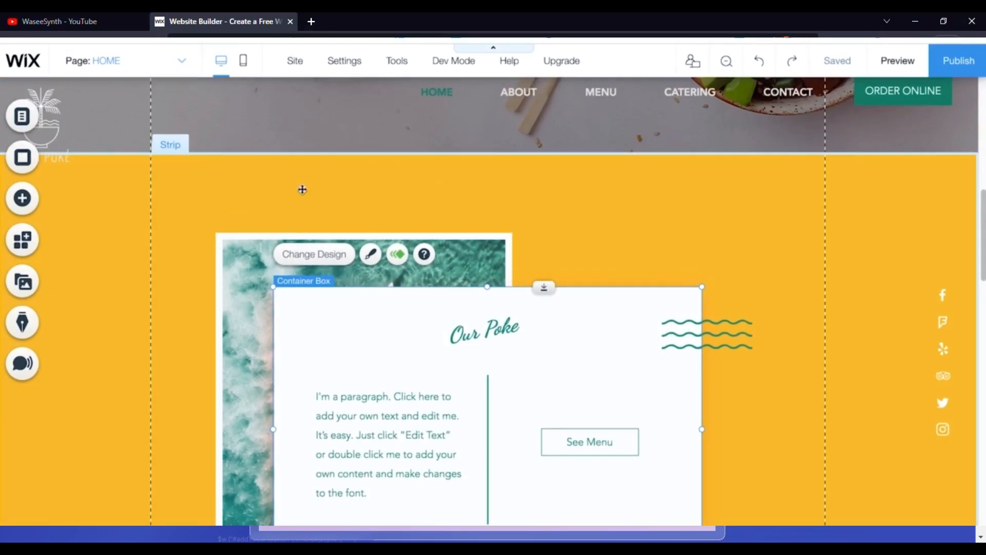
{"action": "scroll", "coordinate": [226, 198], "scroll_direction": "up", "scroll_amount": 1}
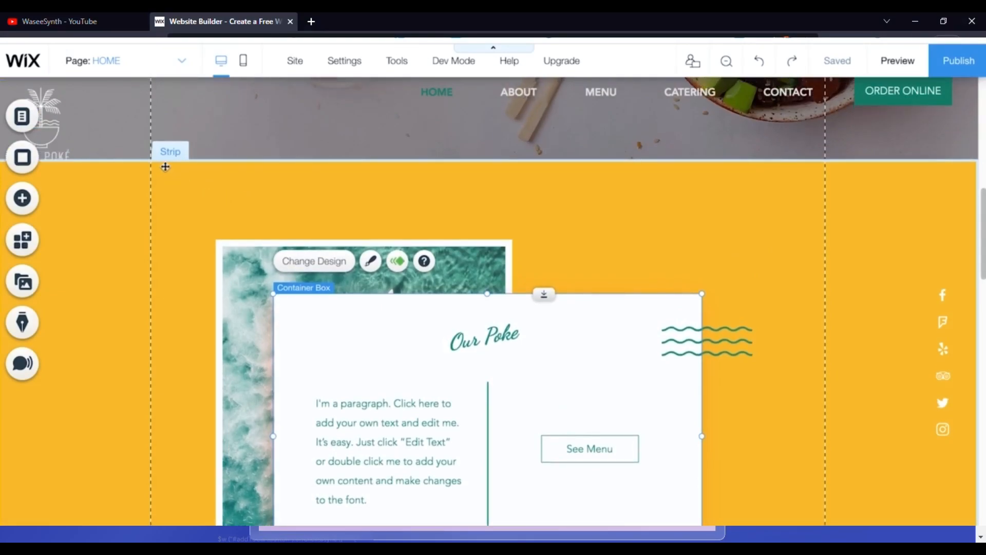
{"action": "scroll", "coordinate": [207, 268], "scroll_direction": "down", "scroll_amount": 2}
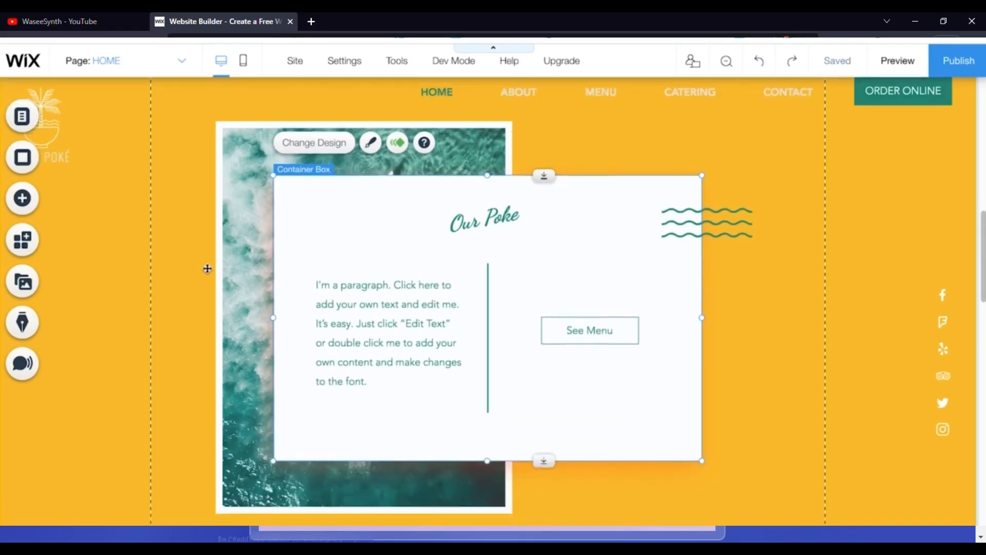
{"action": "scroll", "coordinate": [236, 257], "scroll_direction": "down", "scroll_amount": 1}
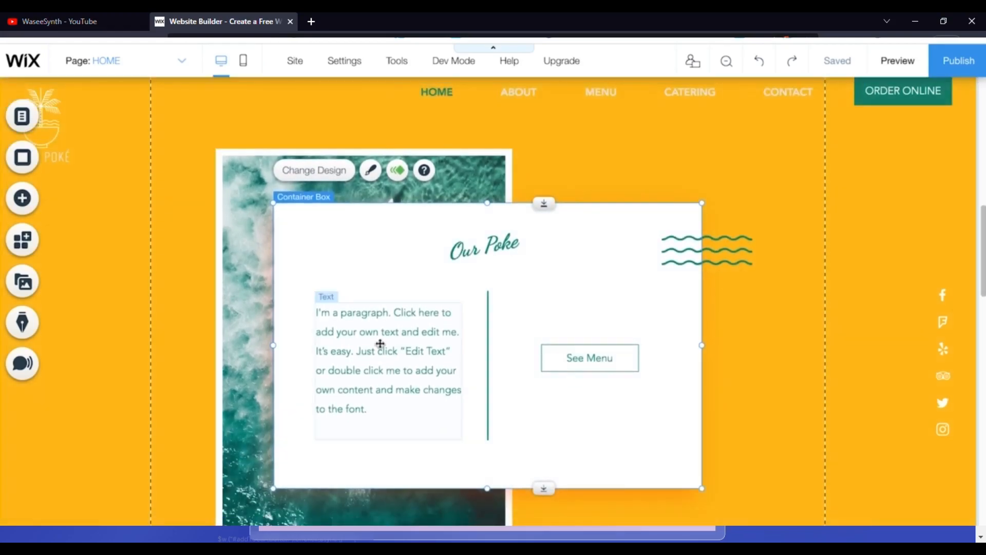
Step: Add a black Classic strip between the hero strip and the Our Poke section, and extend its upper edge over the hero photo
{"action": "left_click", "coordinate": [30, 199]}
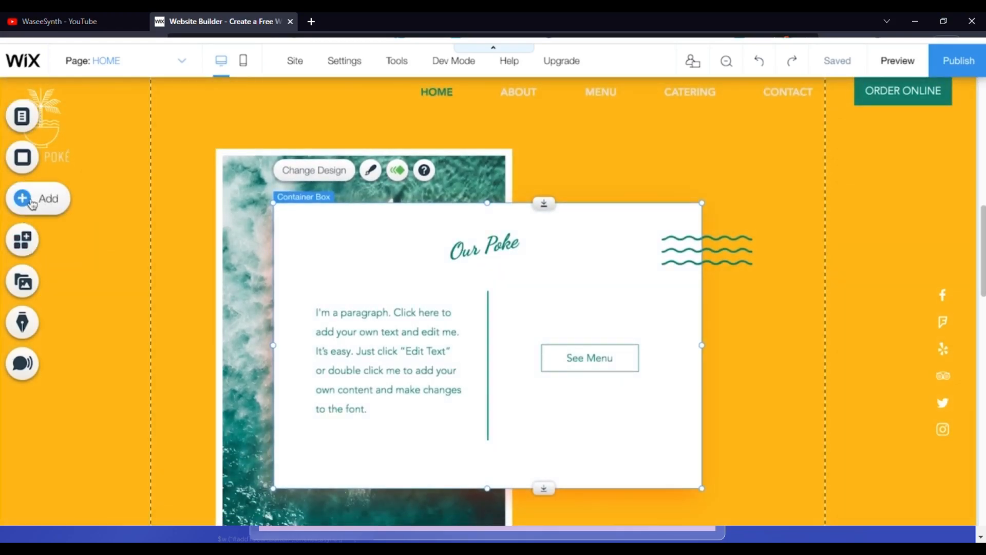
{"action": "left_click", "coordinate": [81, 196]}
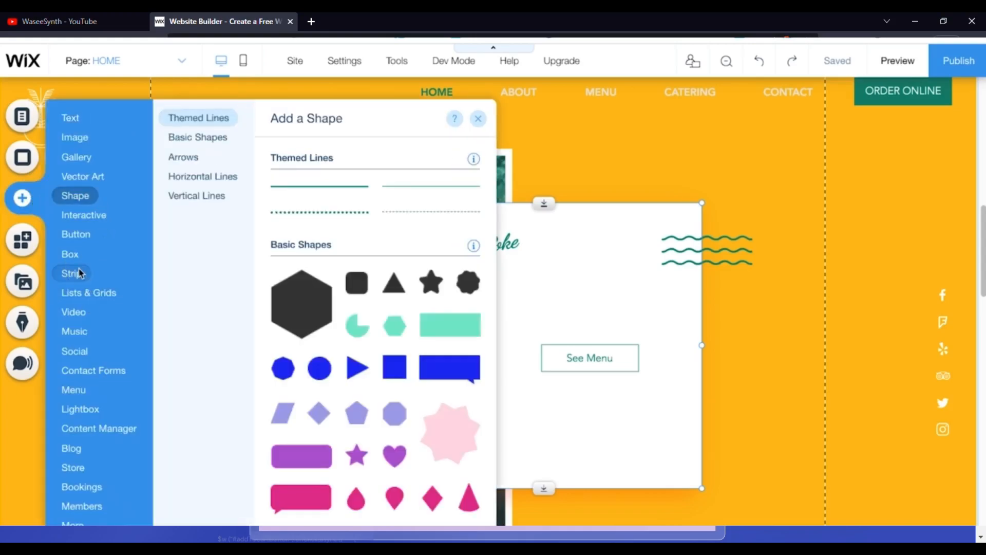
{"action": "left_click", "coordinate": [81, 273]}
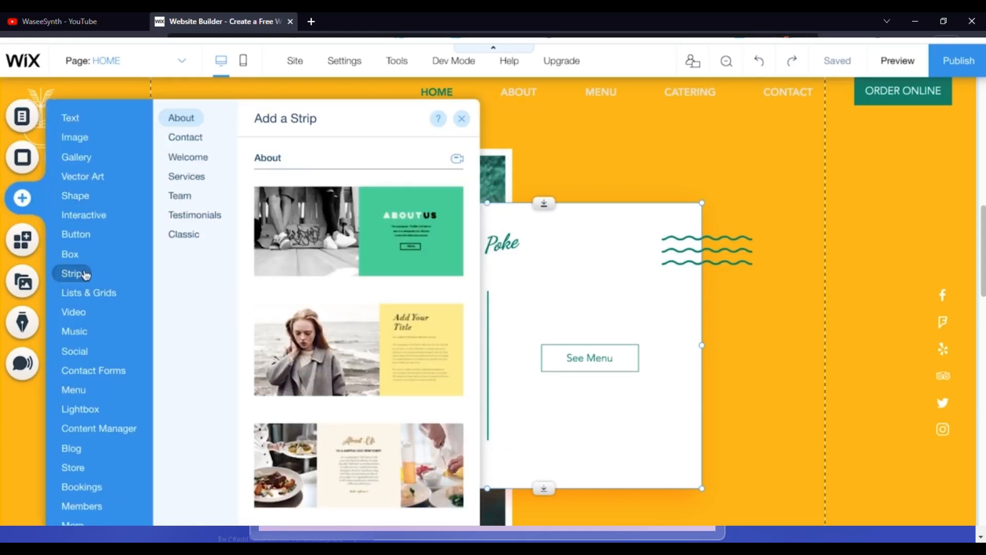
{"action": "scroll", "coordinate": [348, 409], "scroll_direction": "down", "scroll_amount": 10}
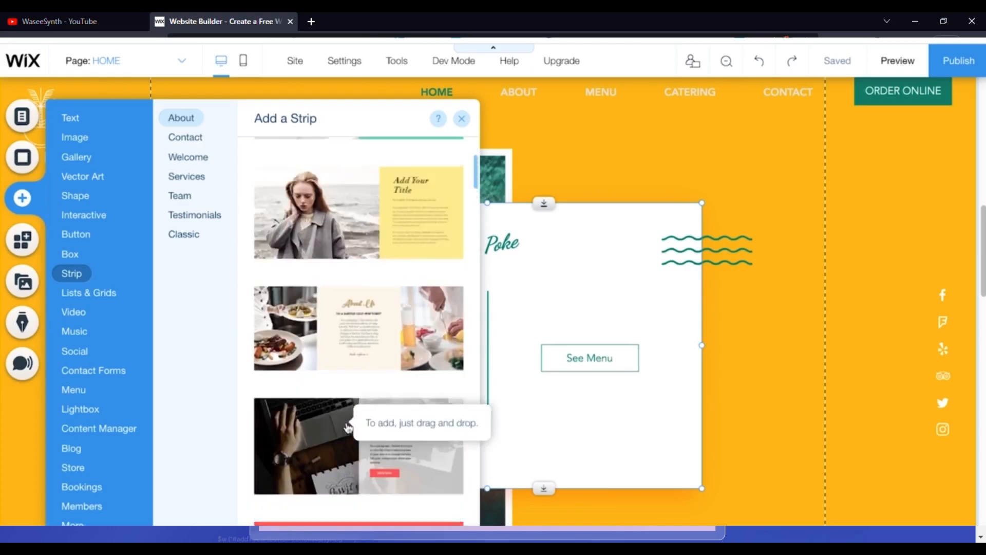
{"action": "scroll", "coordinate": [391, 454], "scroll_direction": "down", "scroll_amount": 10}
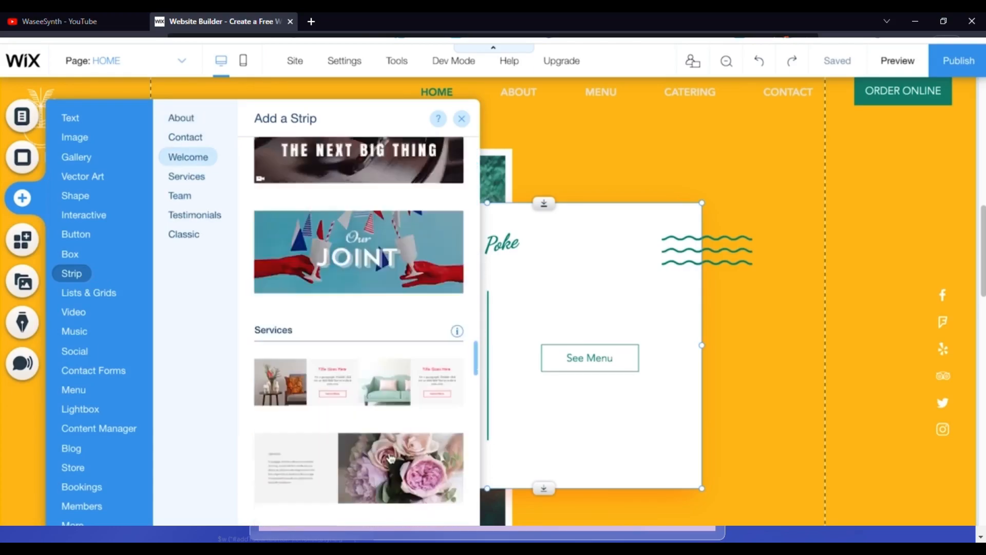
{"action": "left_click", "coordinate": [199, 237]}
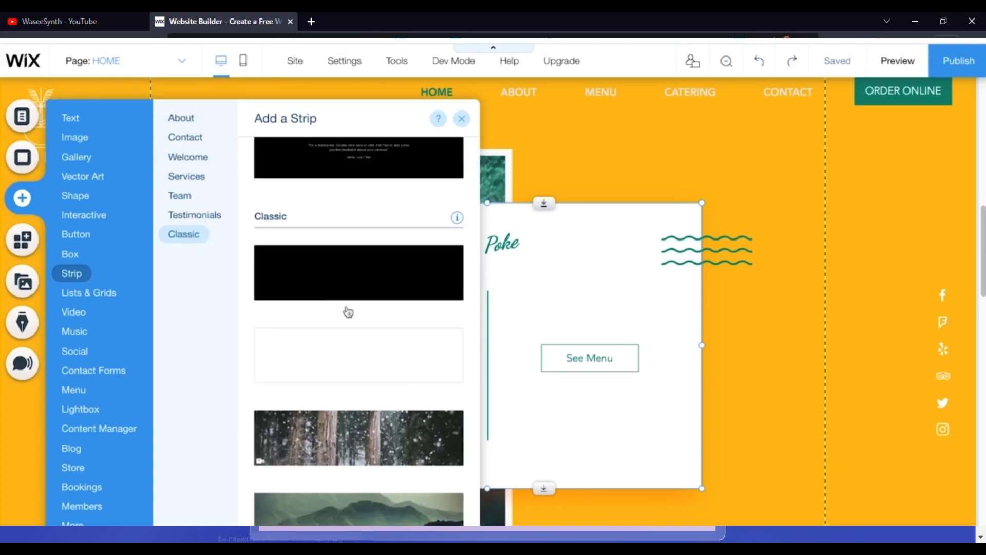
{"action": "left_click_drag", "start_coordinate": [327, 260], "coordinate": [552, 182]}
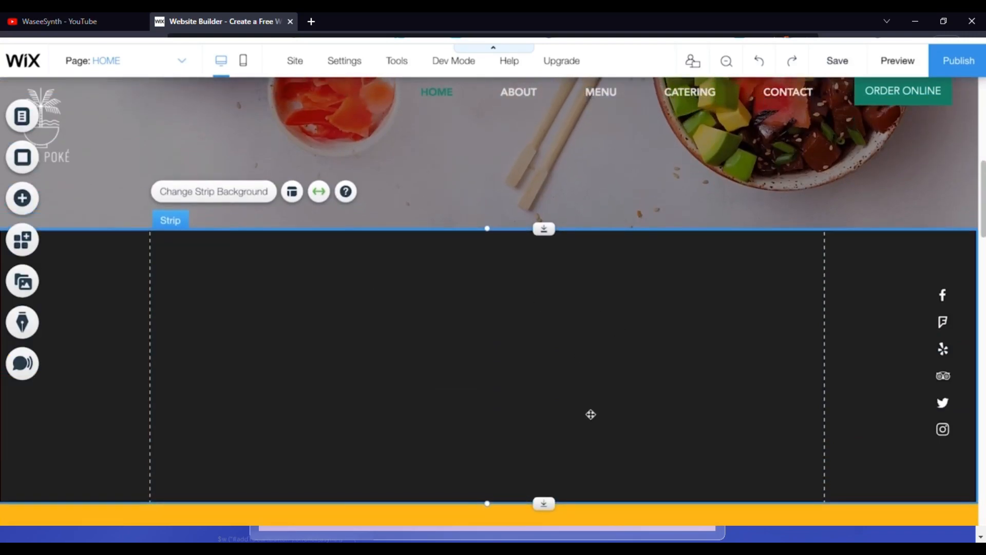
{"action": "left_click_drag", "start_coordinate": [487, 228], "coordinate": [488, 143]}
{"action": "left_click_drag", "start_coordinate": [490, 502], "coordinate": [489, 490]}
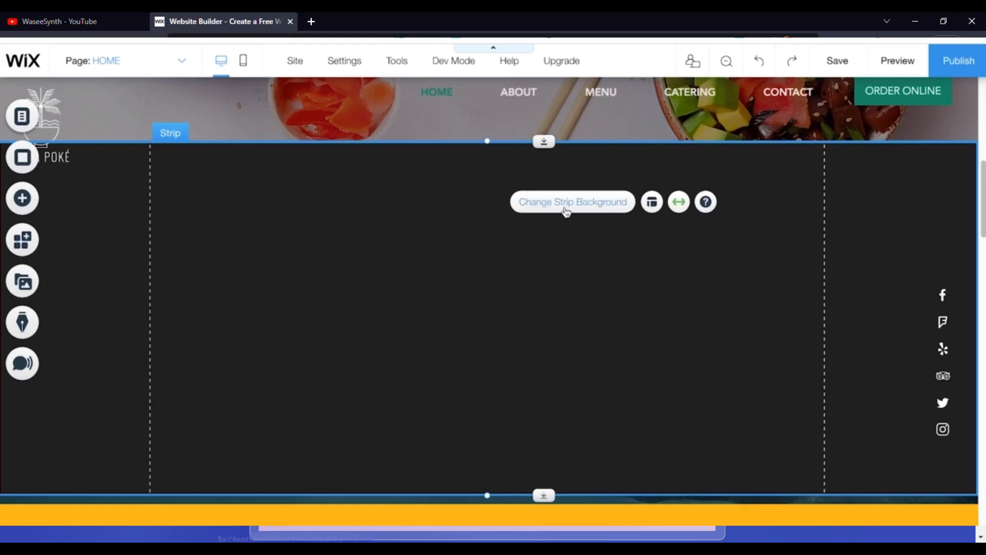
Step: View the color, image and video background options for the new black strip without applying any
{"action": "left_click", "coordinate": [586, 203]}
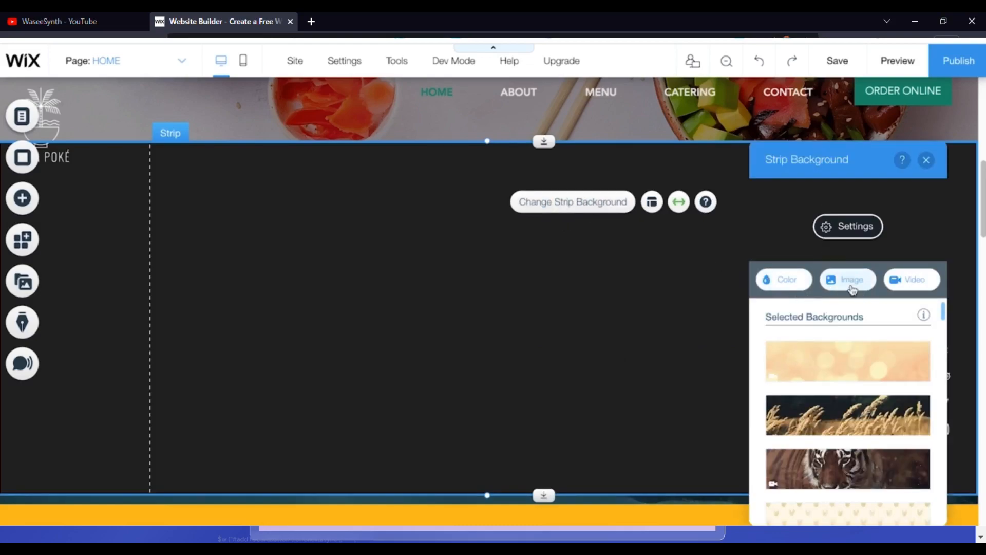
{"action": "scroll", "coordinate": [862, 380], "scroll_direction": "down", "scroll_amount": 1}
{"action": "scroll", "coordinate": [861, 401], "scroll_direction": "down", "scroll_amount": 1}
{"action": "scroll", "coordinate": [861, 401], "scroll_direction": "up", "scroll_amount": 3}
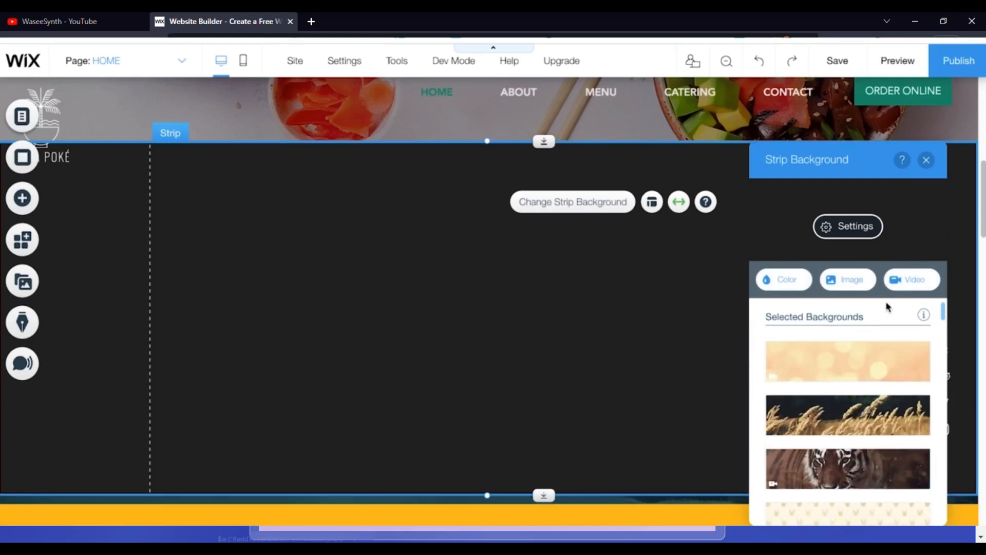
{"action": "left_click", "coordinate": [927, 162]}
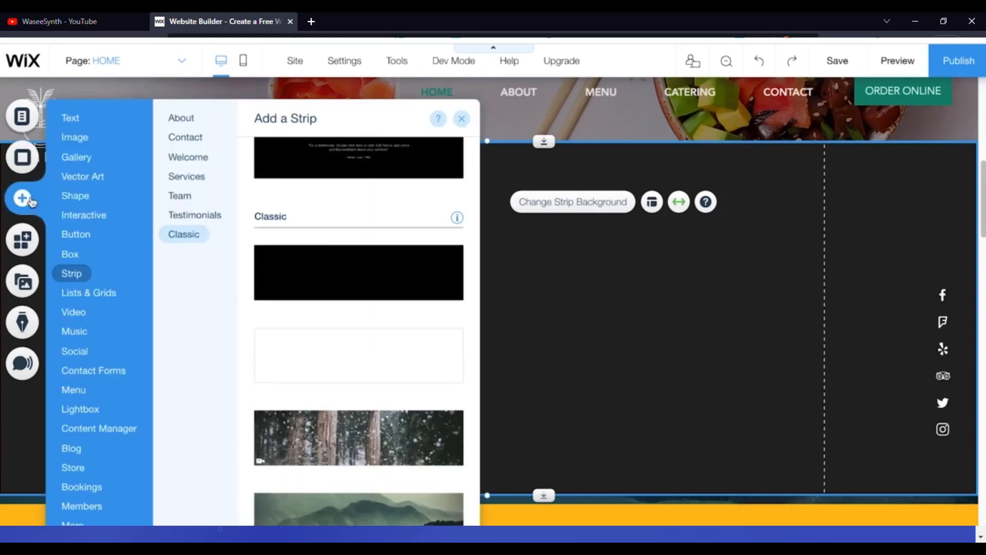
Step: Look through the text and gallery elements that can be added to the page
{"action": "left_click", "coordinate": [78, 119]}
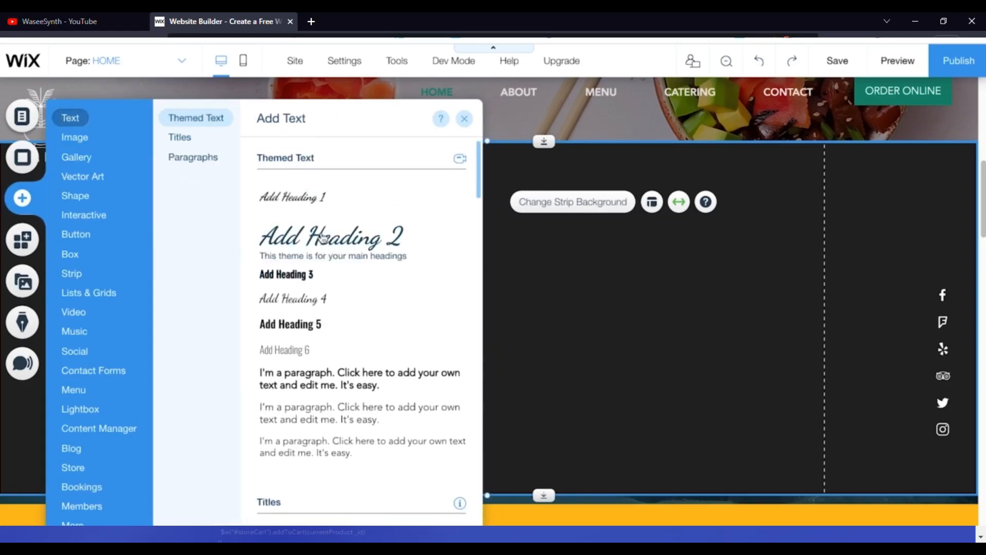
{"action": "left_click", "coordinate": [92, 148]}
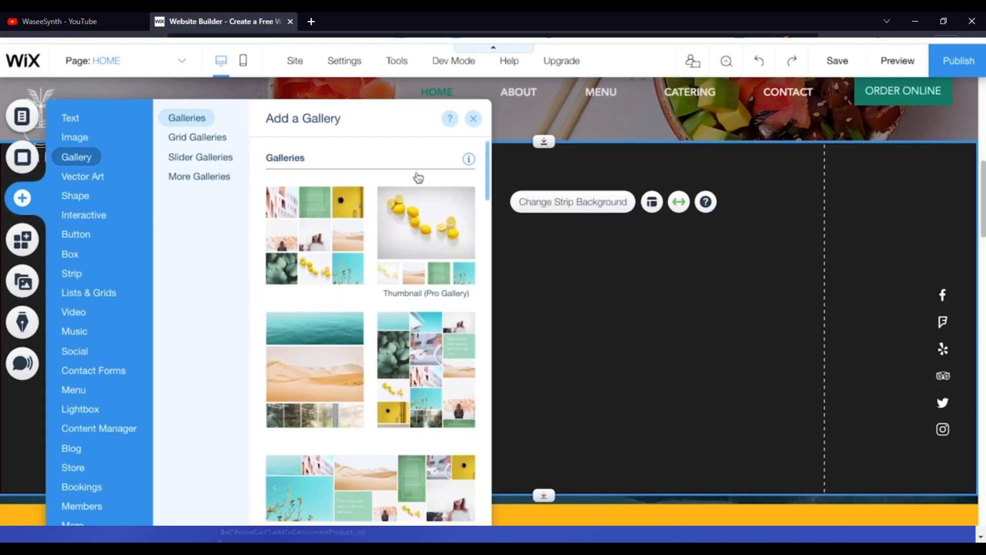
{"action": "left_click", "coordinate": [470, 121]}
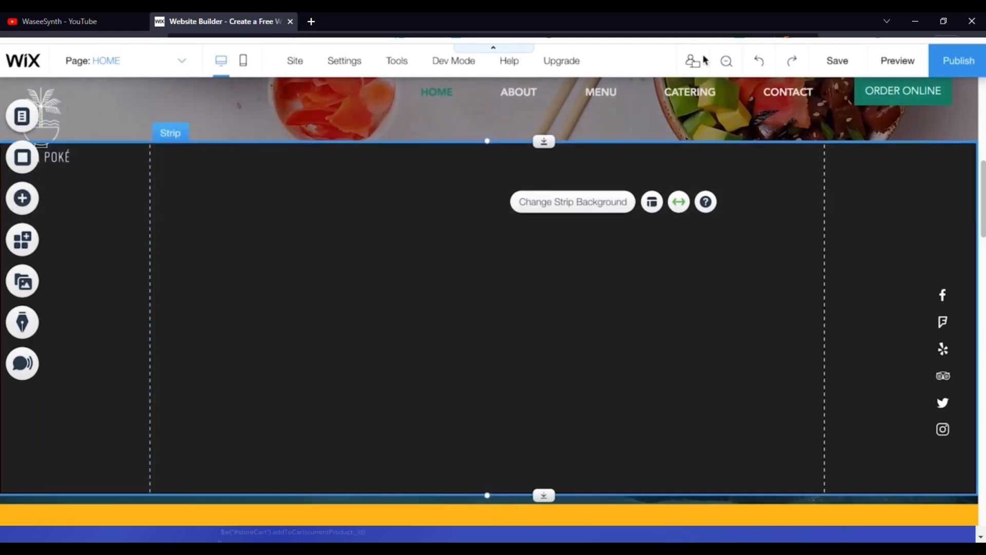
Step: Undo the black strip's resizing and its addition to the page
{"action": "left_click", "coordinate": [760, 66]}
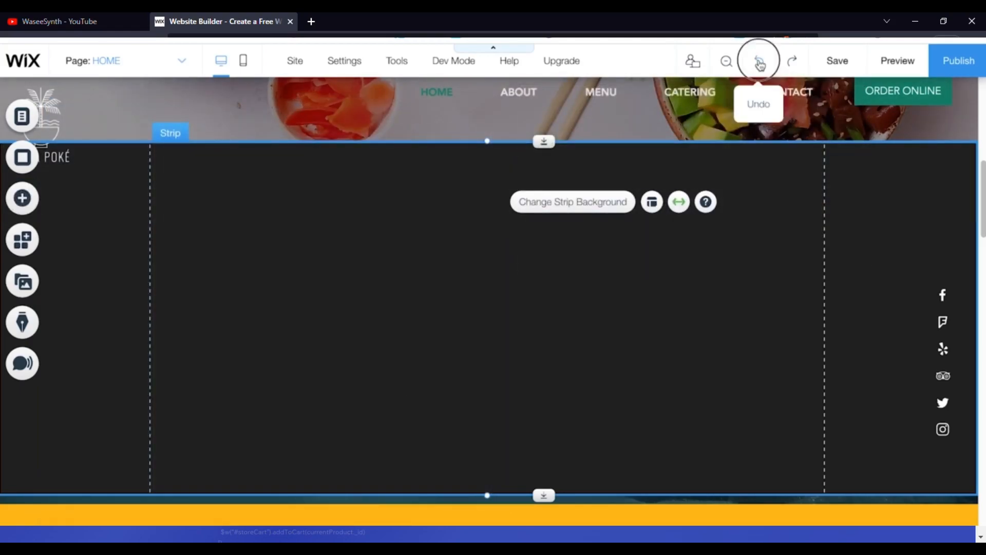
{"action": "left_click", "coordinate": [760, 65]}
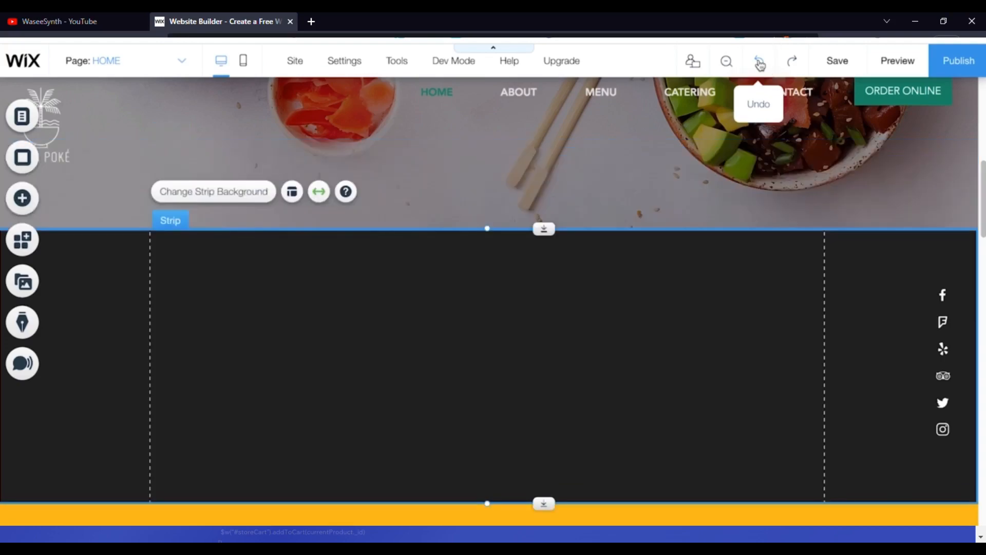
{"action": "left_click", "coordinate": [760, 65]}
Step: Move the ocean photo in the Our Poke section slightly up and left, and view its image replacement sources without choosing one
{"action": "scroll", "coordinate": [767, 288], "scroll_direction": "down", "scroll_amount": 3}
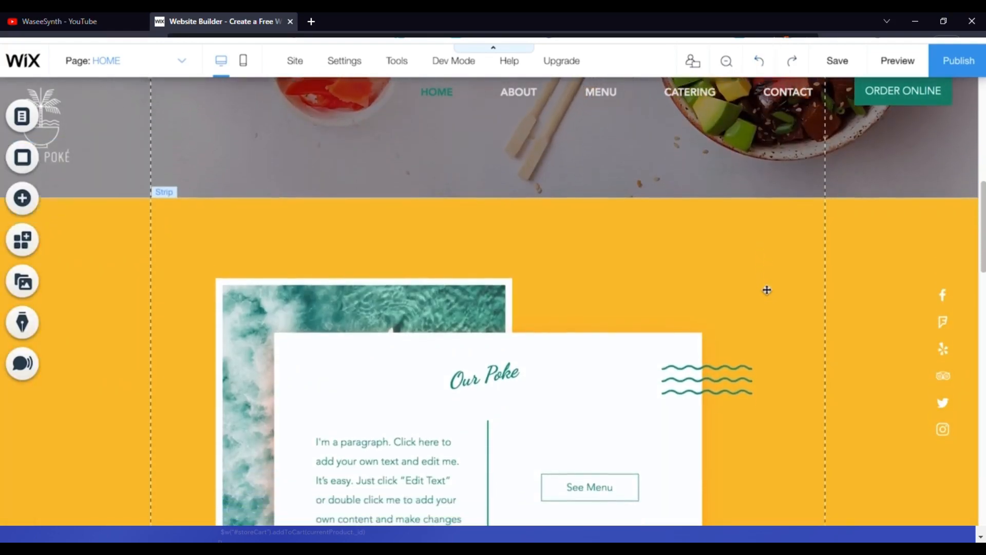
{"action": "scroll", "coordinate": [766, 290], "scroll_direction": "down", "scroll_amount": 2}
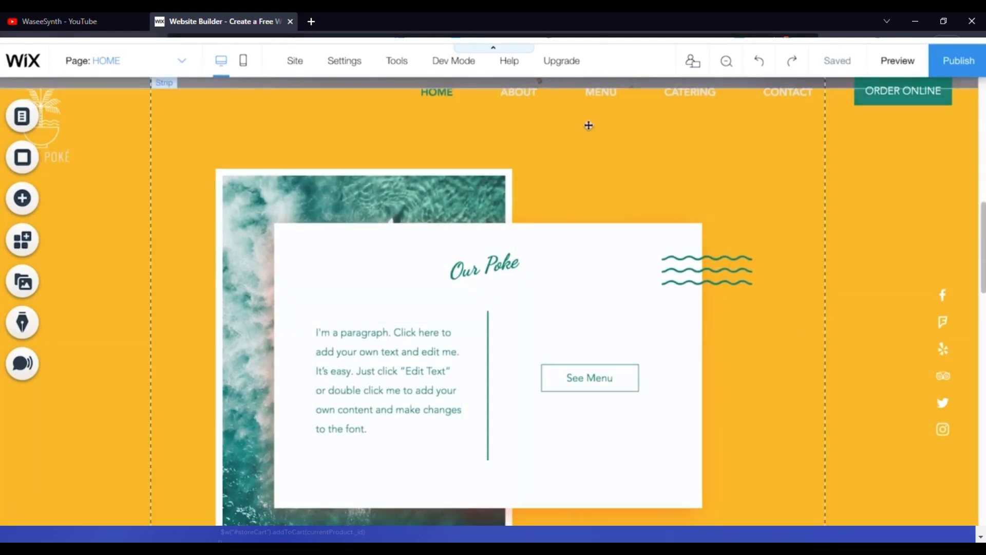
{"action": "scroll", "coordinate": [745, 452], "scroll_direction": "down", "scroll_amount": 1}
{"action": "left_click", "coordinate": [746, 452]}
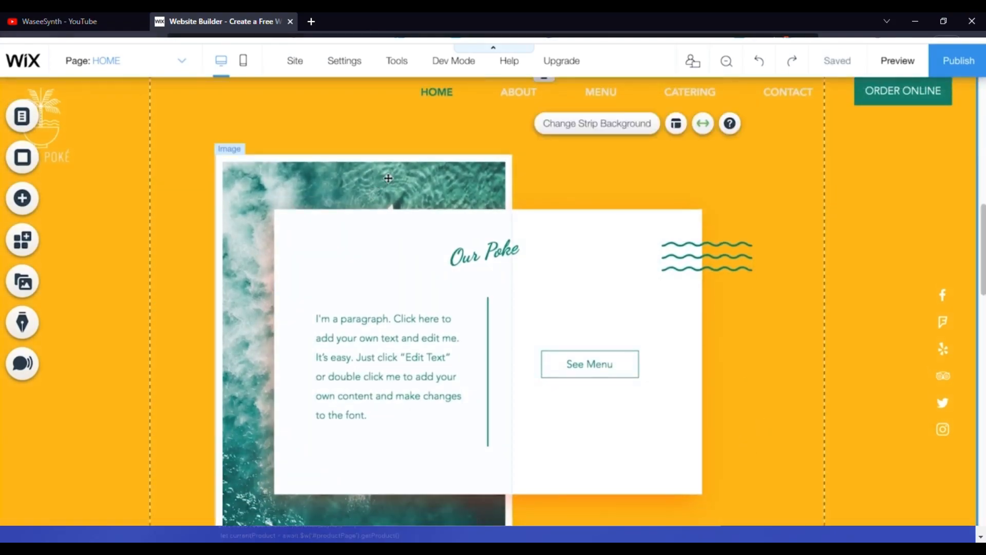
{"action": "left_click", "coordinate": [230, 178]}
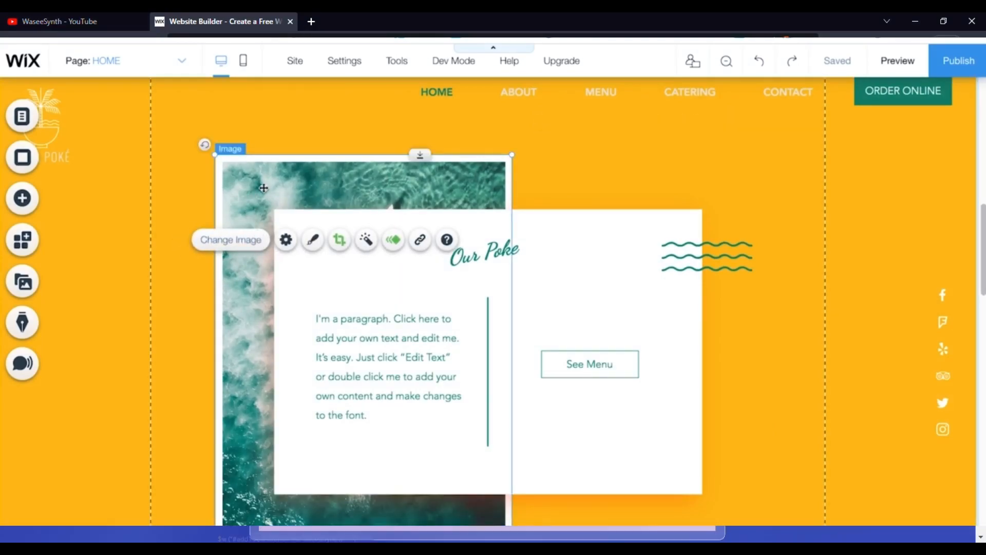
{"action": "mouse_move", "coordinate": [260, 188]}
{"action": "left_mouse_down"}
{"action": "mouse_move", "coordinate": [164, 175]}
{"action": "mouse_move", "coordinate": [273, 170]}
{"action": "mouse_move", "coordinate": [245, 178]}
{"action": "left_mouse_up"}
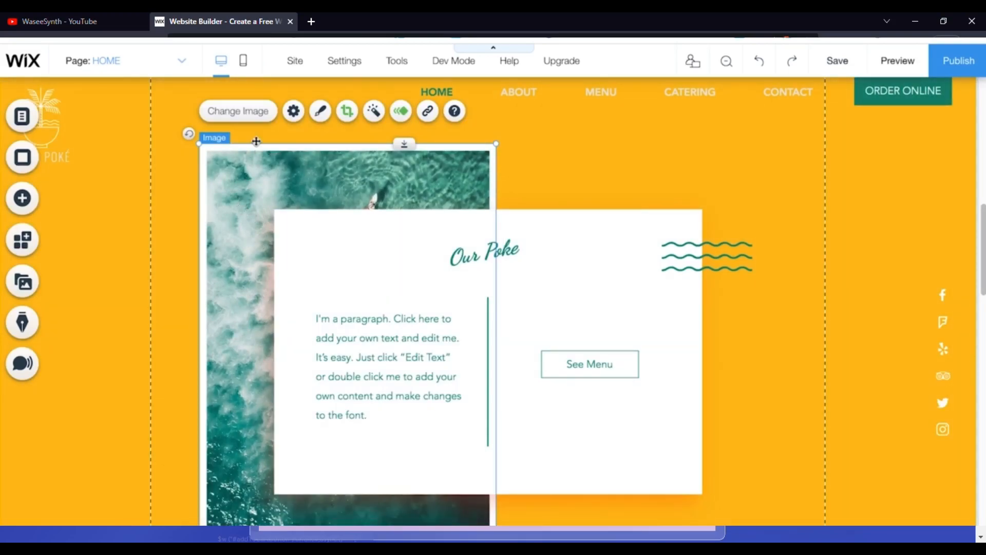
{"action": "left_click", "coordinate": [238, 112]}
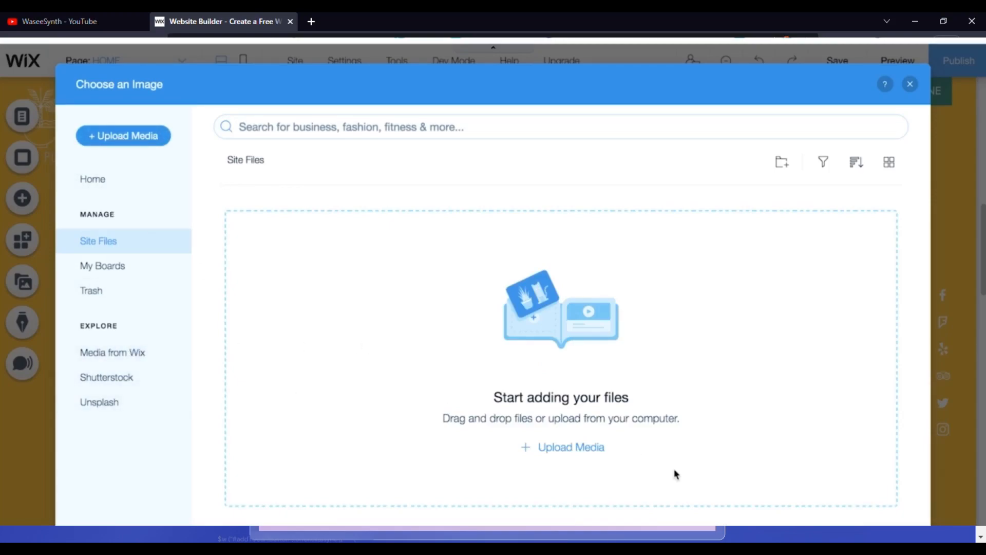
{"action": "left_click", "coordinate": [910, 84]}
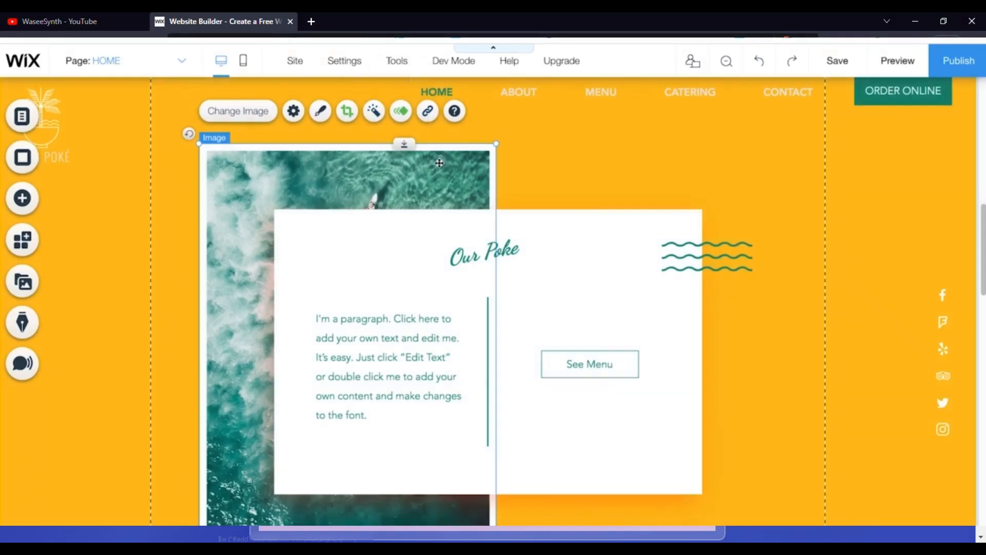
Step: Shrink the ocean photo behind the Our Poke container box and delete it from the strip
{"action": "left_click_drag", "start_coordinate": [496, 144], "coordinate": [454, 161]}
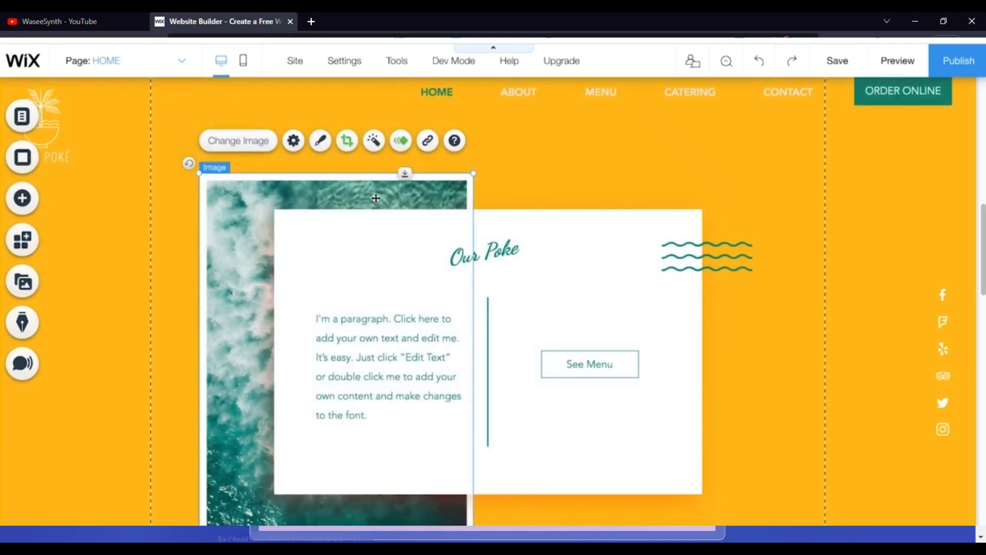
{"action": "left_click_drag", "start_coordinate": [247, 394], "coordinate": [248, 391]}
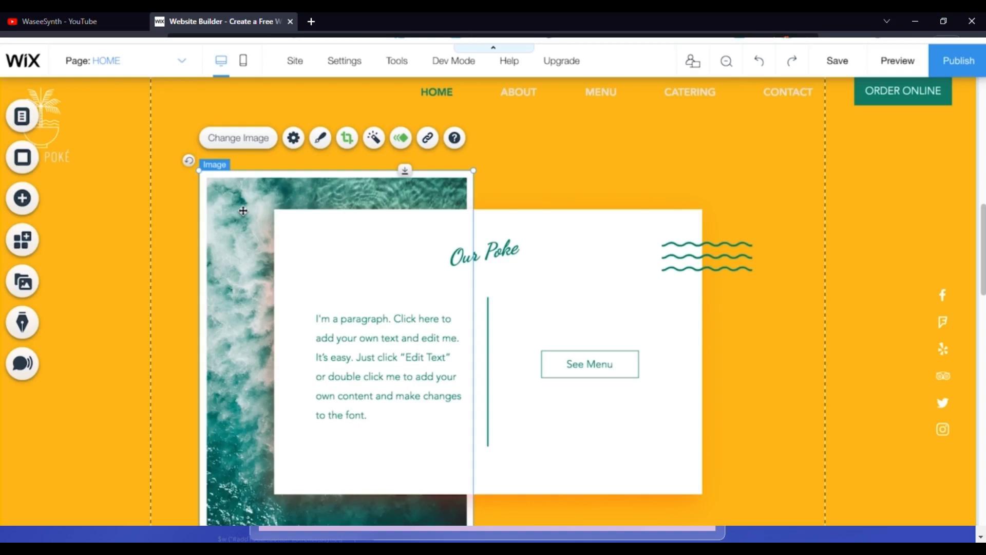
{"action": "key", "text": "Delete"}
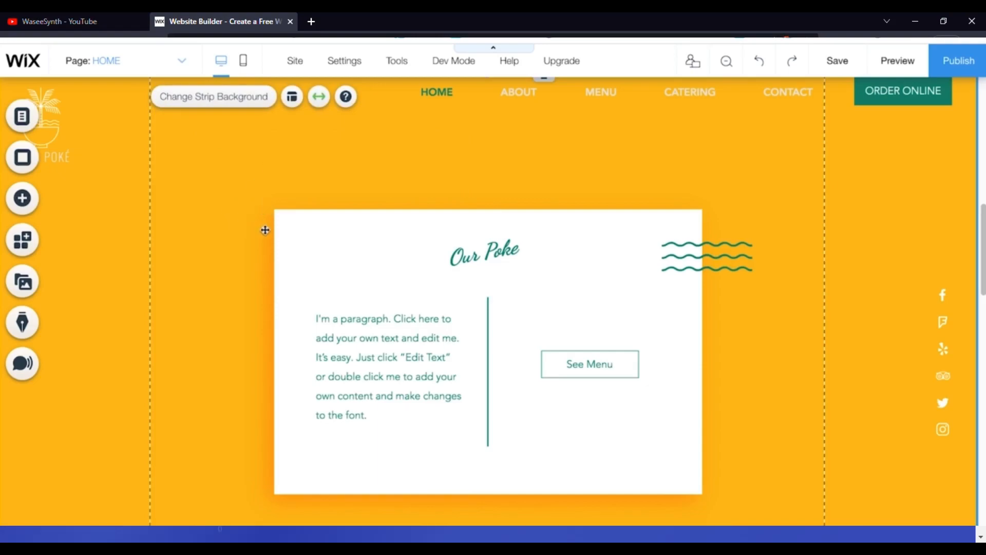
Step: Undo the deletion of the ocean photo in the Our Poke section
{"action": "left_click", "coordinate": [760, 62]}
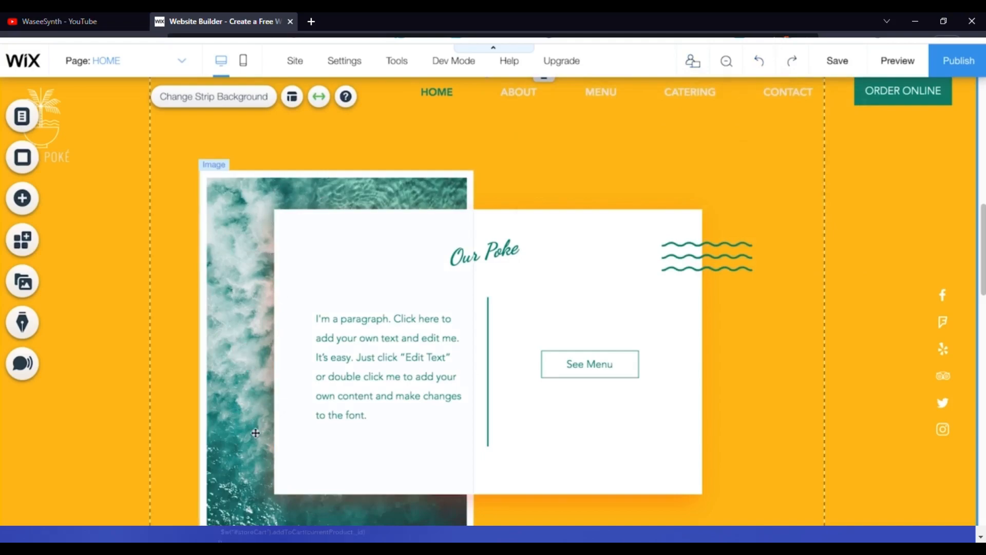
{"action": "scroll", "coordinate": [256, 421], "scroll_direction": "down", "scroll_amount": 1}
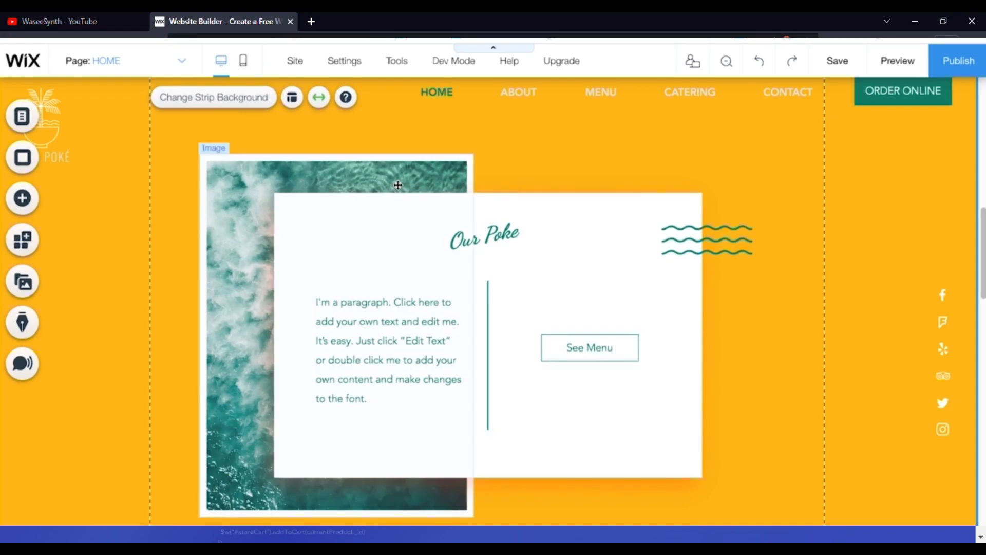
Step: Look through the sources offered for adding an image to the page, including the free and stock image collections
{"action": "left_click", "coordinate": [26, 205]}
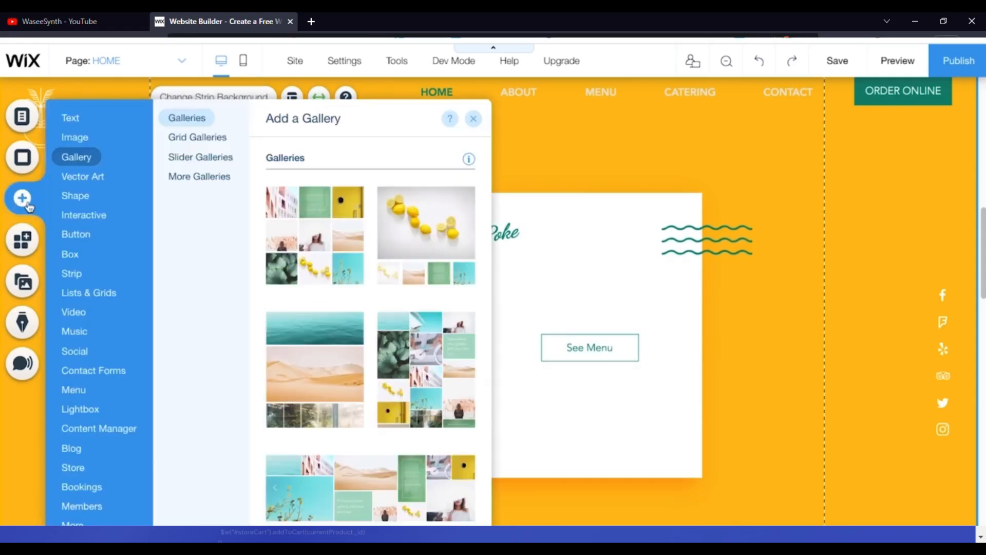
{"action": "left_click", "coordinate": [75, 137]}
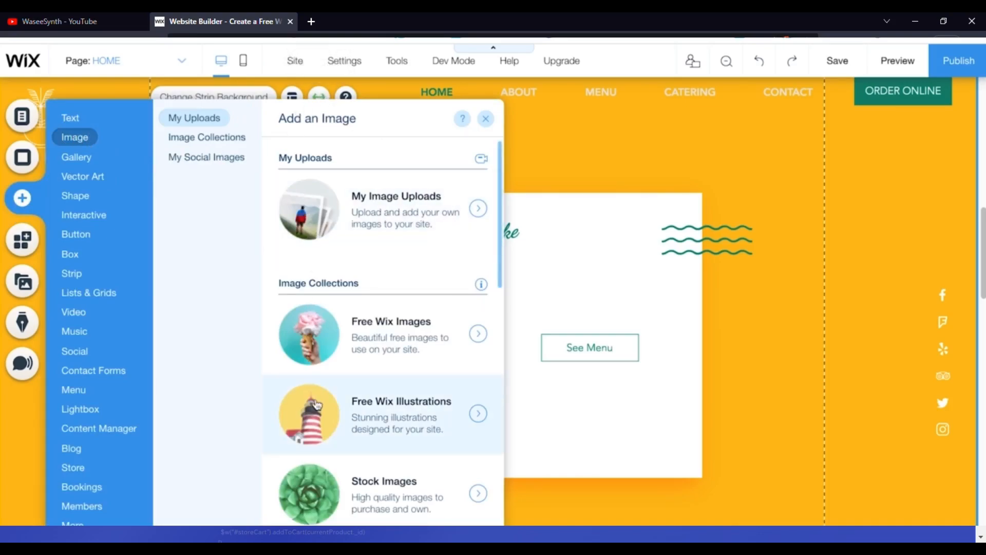
{"action": "scroll", "coordinate": [317, 406], "scroll_direction": "down", "scroll_amount": 2}
{"action": "scroll", "coordinate": [317, 405], "scroll_direction": "down", "scroll_amount": 2}
{"action": "scroll", "coordinate": [316, 403], "scroll_direction": "up", "scroll_amount": 4}
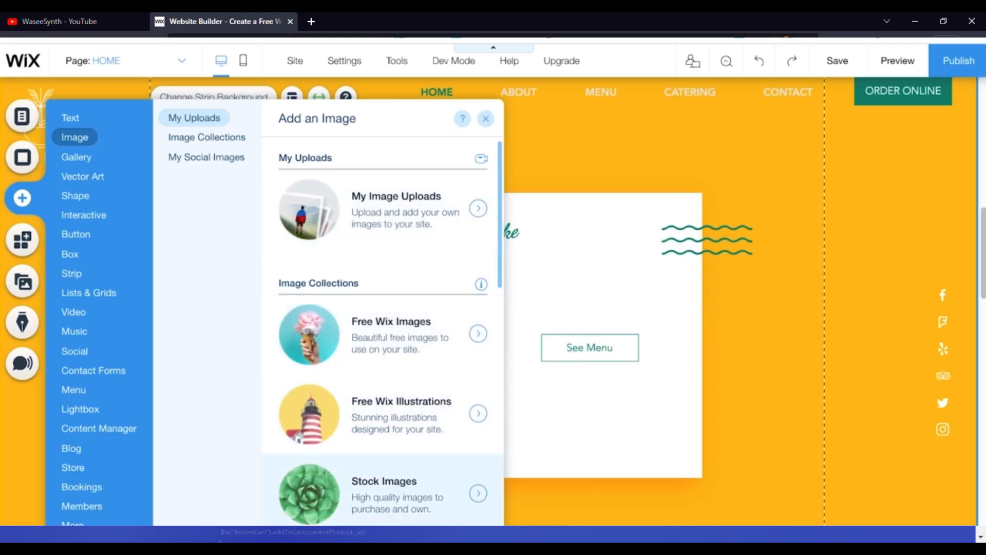
{"action": "scroll", "coordinate": [425, 340], "scroll_direction": "down", "scroll_amount": 1}
{"action": "scroll", "coordinate": [424, 341], "scroll_direction": "up", "scroll_amount": 1}
{"action": "left_click", "coordinate": [486, 119]}
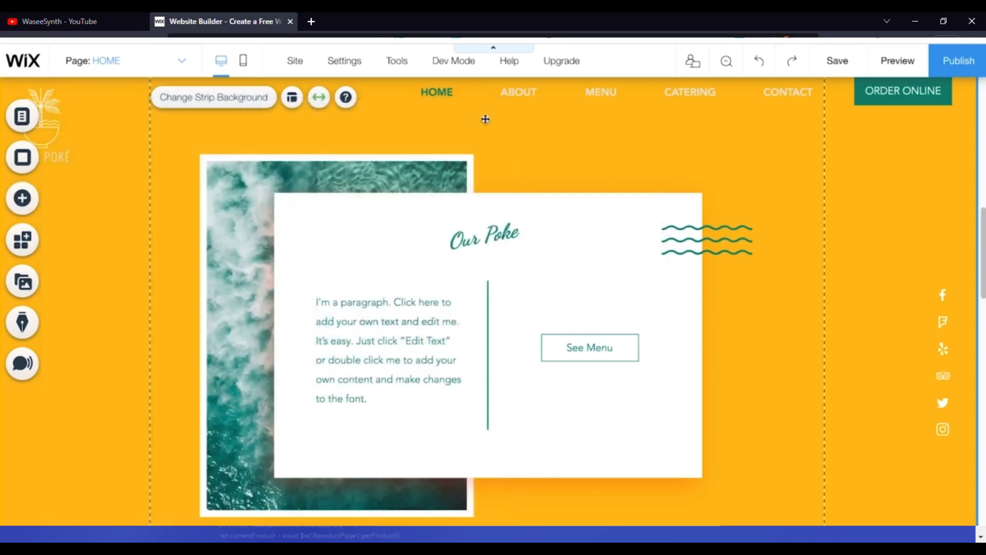
Step: Add the dark rectangular container box over the upper right part of the Our Poke section
{"action": "left_click", "coordinate": [587, 268]}
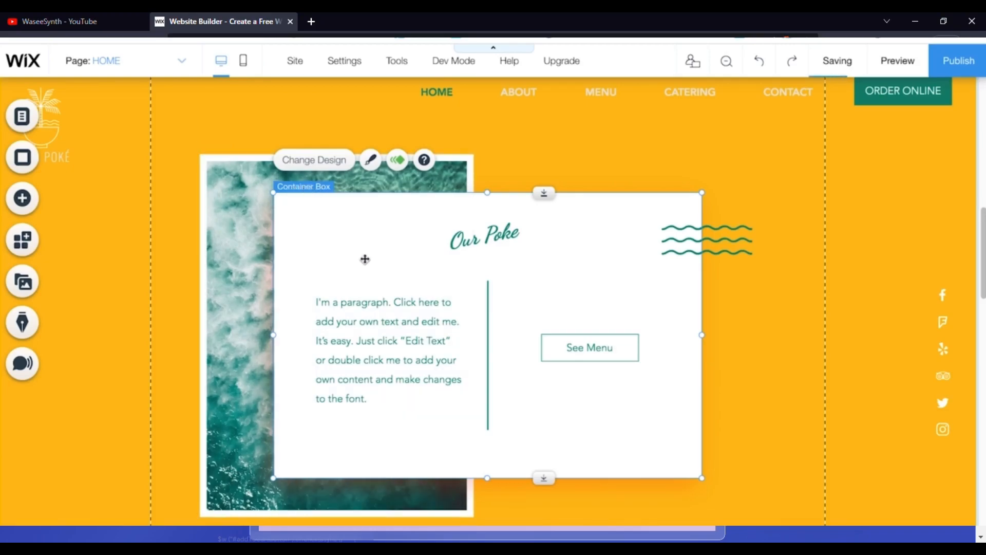
{"action": "left_click", "coordinate": [22, 198]}
{"action": "left_click", "coordinate": [82, 176]}
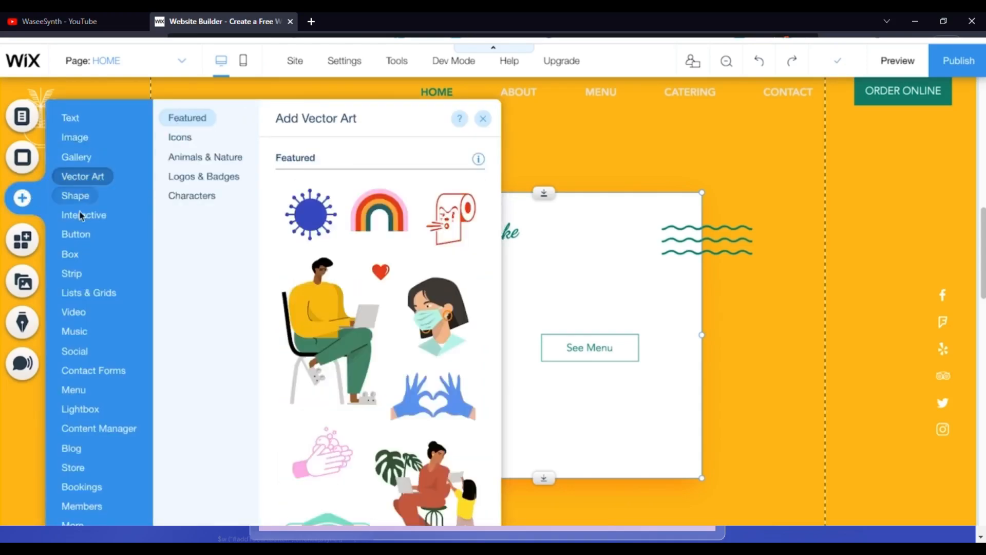
{"action": "left_click", "coordinate": [71, 273]}
{"action": "left_click", "coordinate": [75, 257]}
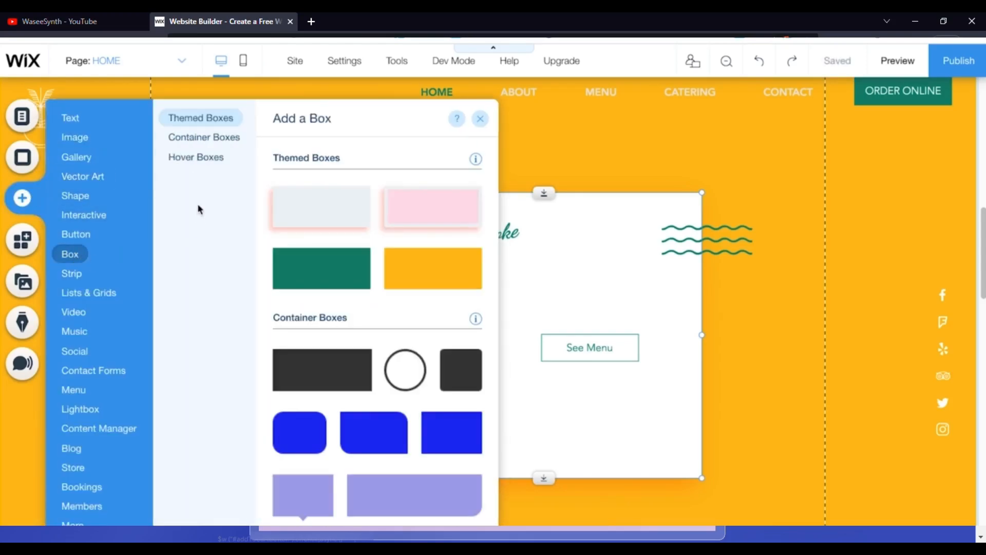
{"action": "left_click", "coordinate": [214, 138]}
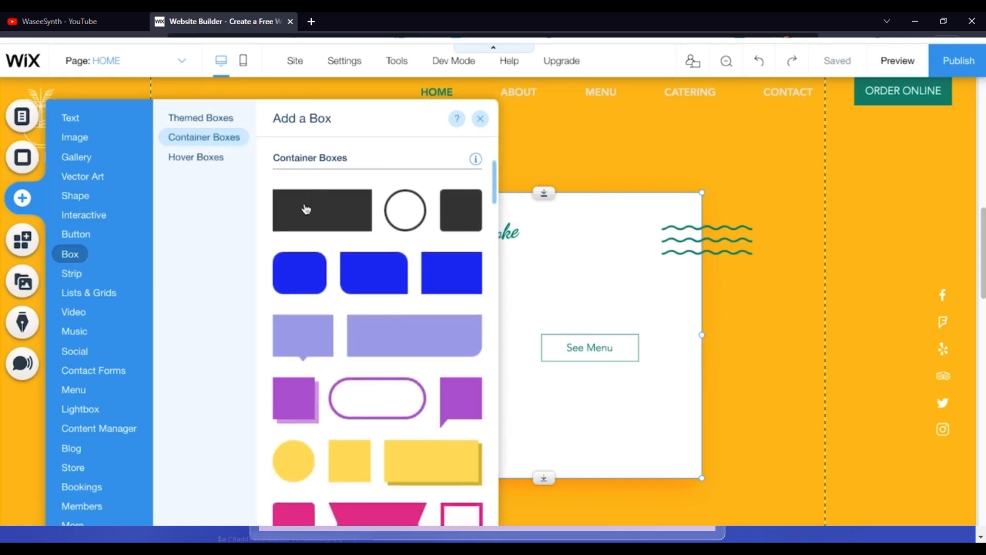
{"action": "left_click_drag", "start_coordinate": [331, 216], "coordinate": [652, 202]}
{"action": "scroll", "coordinate": [540, 172], "scroll_direction": "up", "scroll_amount": 3}
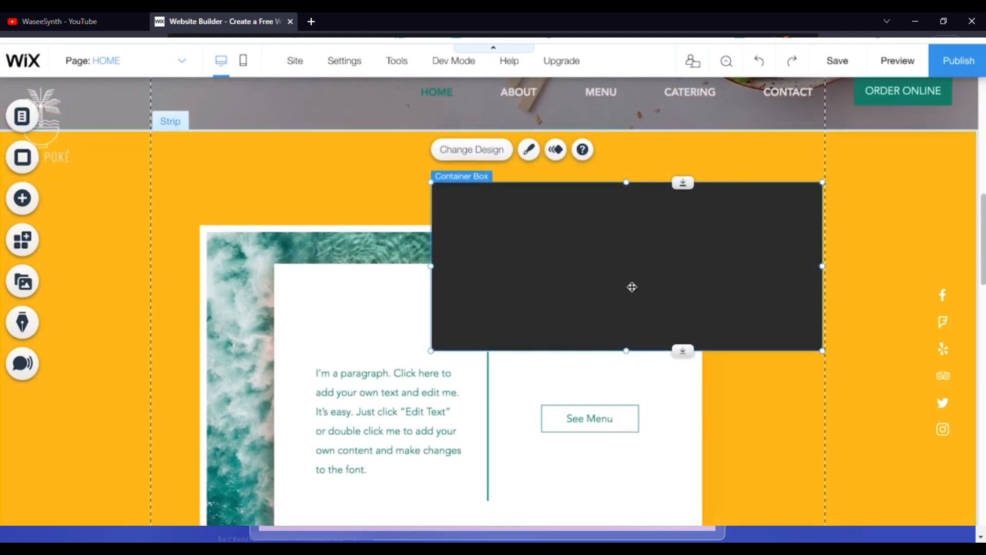
Step: Browse the shape presets in the new container box's custom design and set its fill color to white
{"action": "left_click", "coordinate": [528, 150]}
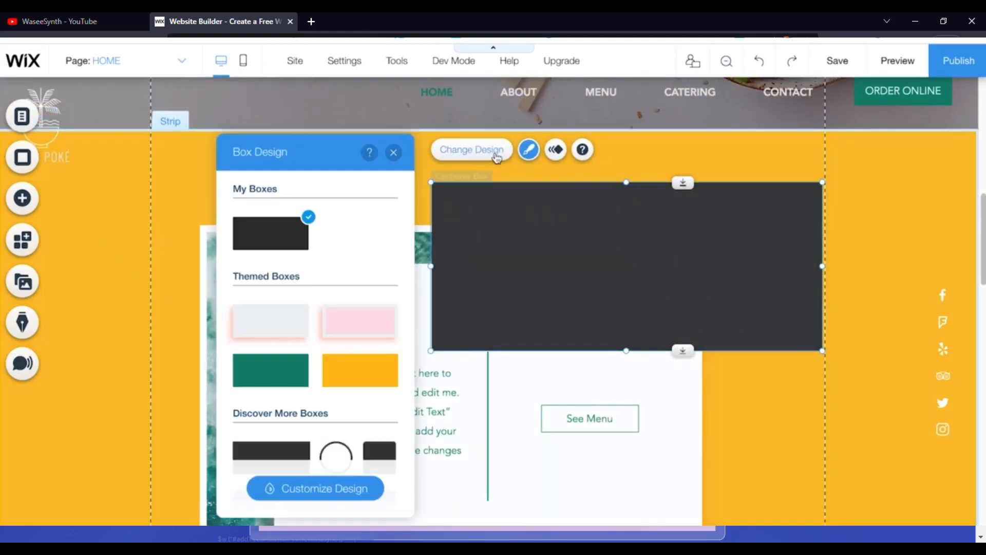
{"action": "left_click", "coordinate": [322, 488]}
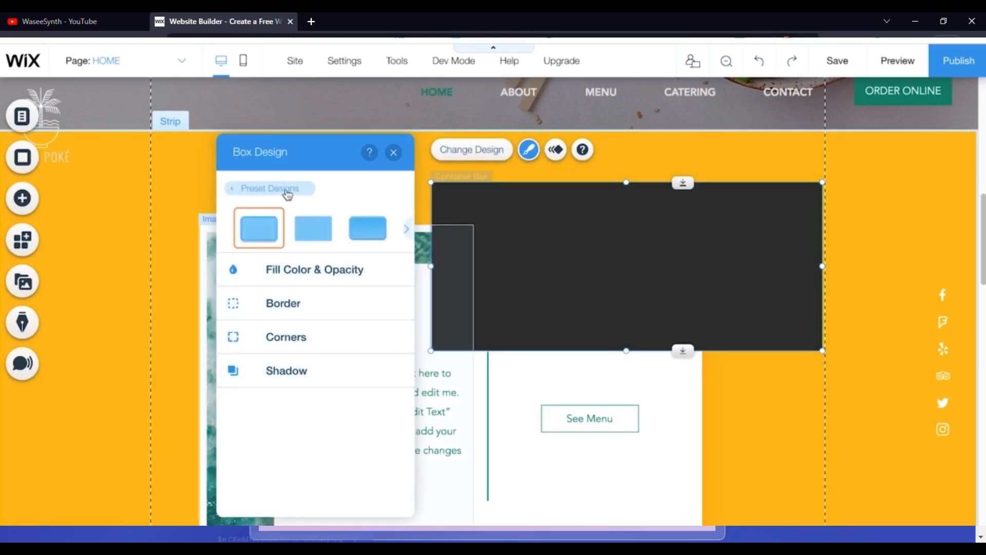
{"action": "left_click", "coordinate": [410, 231]}
{"action": "left_click", "coordinate": [409, 229]}
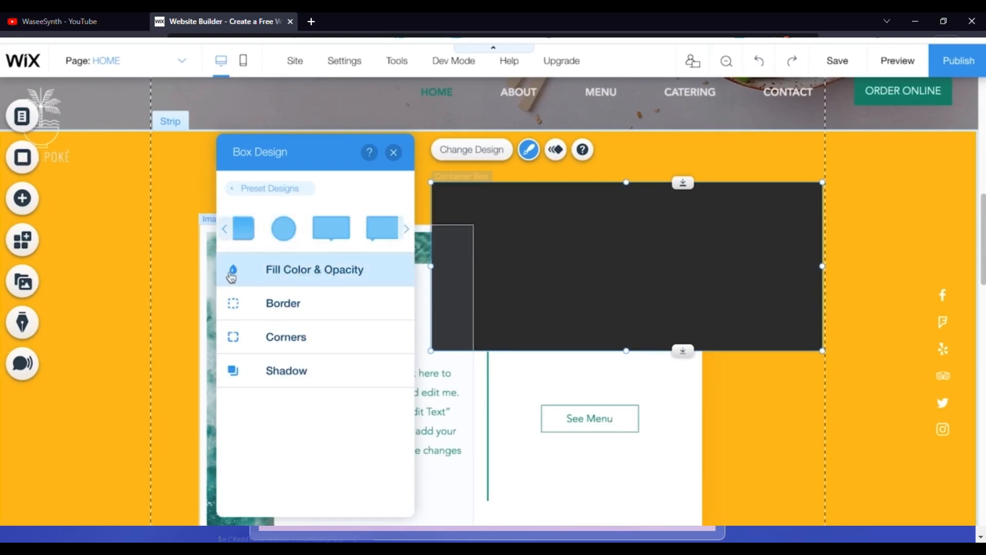
{"action": "left_click", "coordinate": [297, 273]}
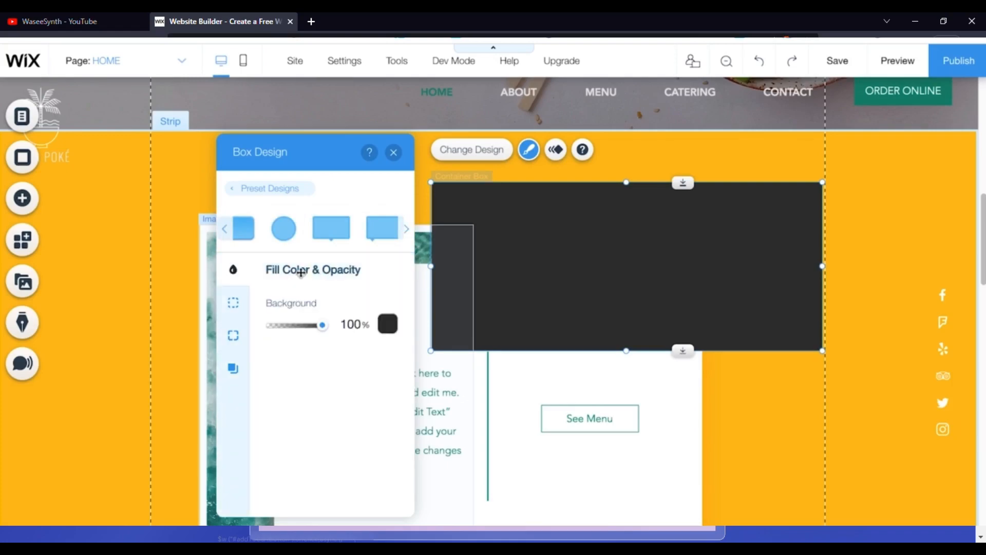
{"action": "left_click", "coordinate": [389, 328]}
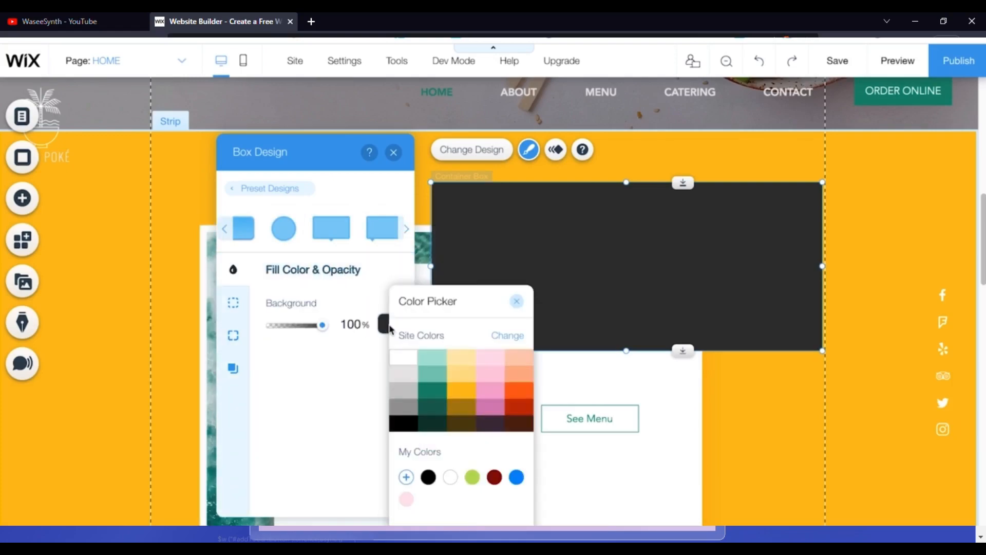
{"action": "left_click", "coordinate": [408, 358]}
{"action": "left_click", "coordinate": [409, 361]}
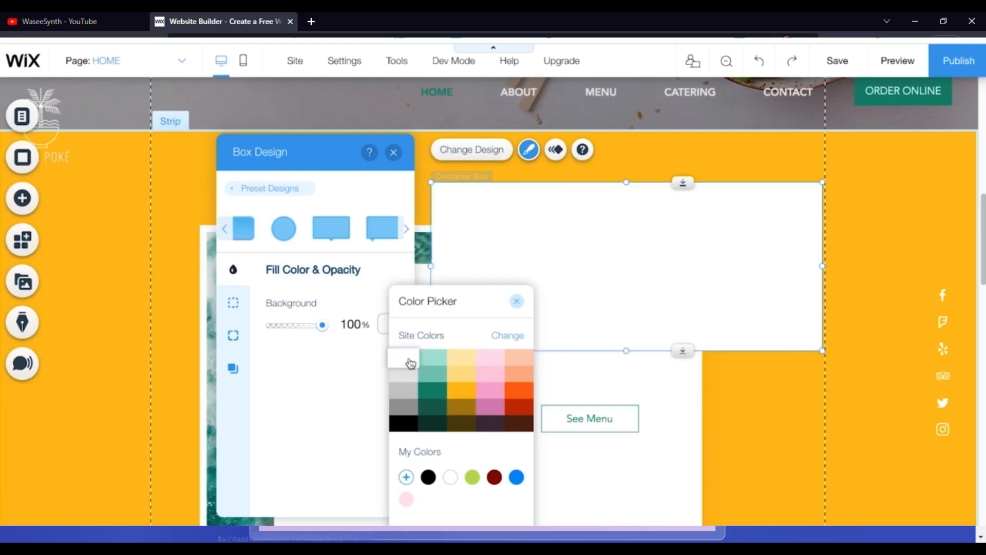
{"action": "left_click", "coordinate": [362, 379]}
{"action": "left_click", "coordinate": [393, 152]}
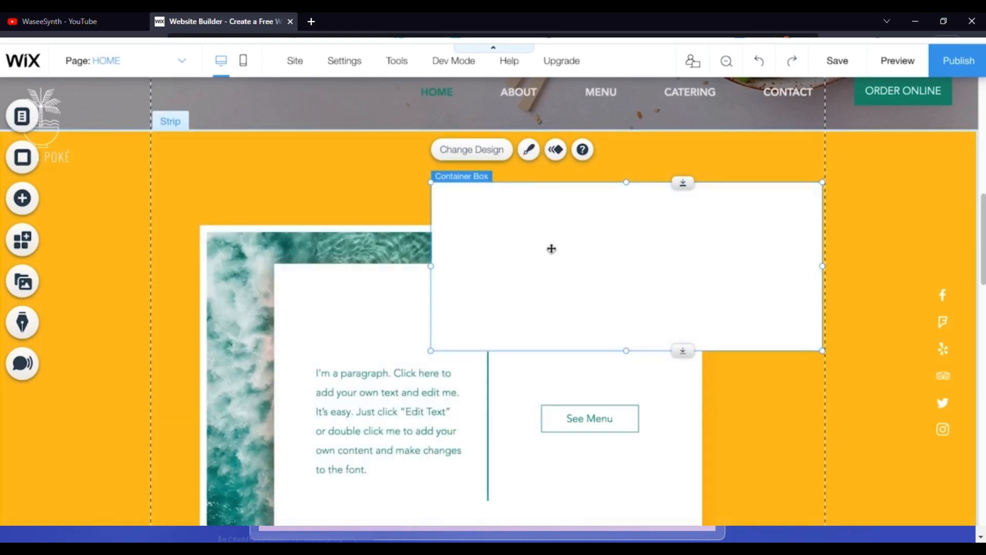
Step: Reposition and reshape the white container box into a narrower, taller block over the Our Poke card, and delete it
{"action": "left_click_drag", "start_coordinate": [551, 248], "coordinate": [485, 273]}
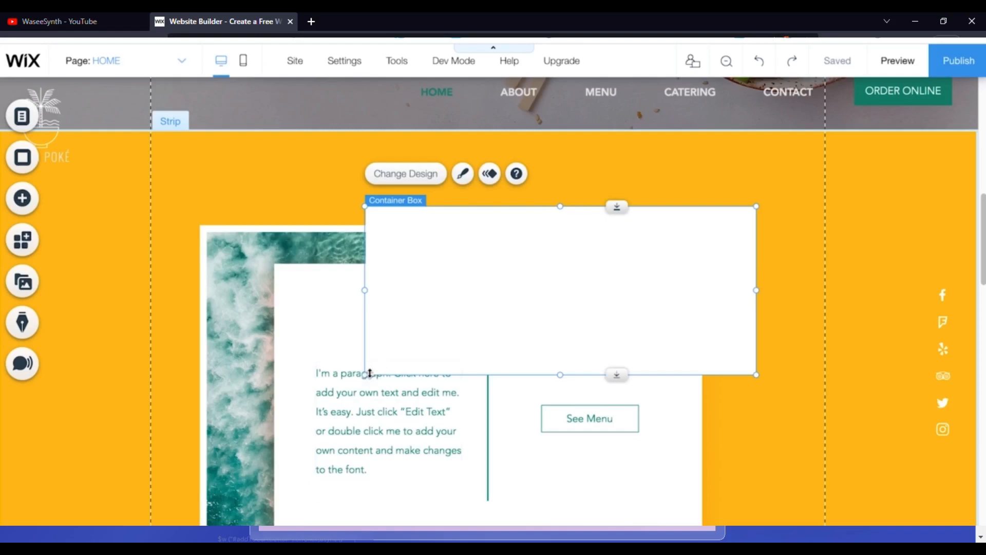
{"action": "left_click_drag", "start_coordinate": [364, 375], "coordinate": [400, 466]}
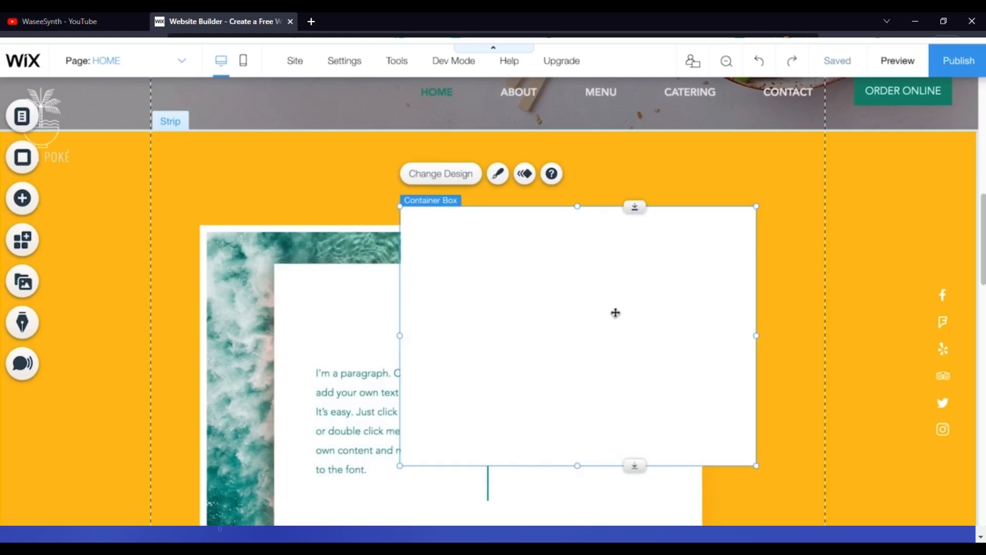
{"action": "key", "text": "Delete"}
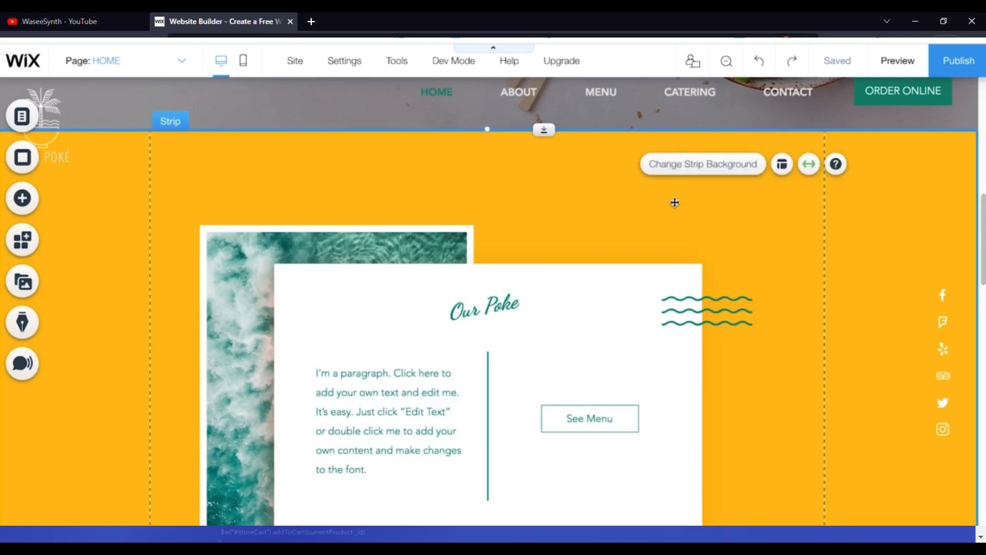
Step: Move the Our Poke container box with its contents slightly to the left over the ocean photo
{"action": "scroll", "coordinate": [546, 356], "scroll_direction": "down", "scroll_amount": 1}
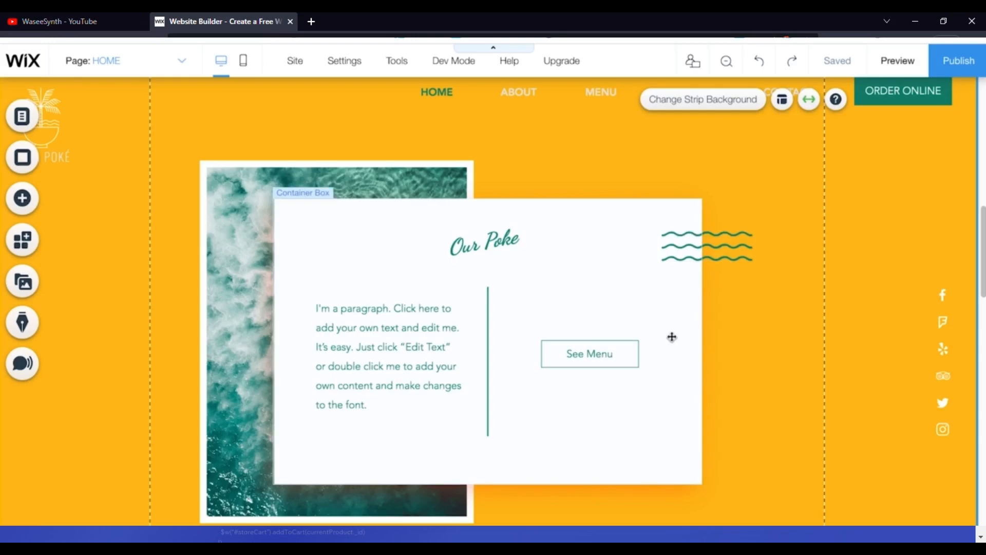
{"action": "scroll", "coordinate": [672, 337], "scroll_direction": "down", "scroll_amount": 1}
{"action": "scroll", "coordinate": [671, 337], "scroll_direction": "up", "scroll_amount": 1}
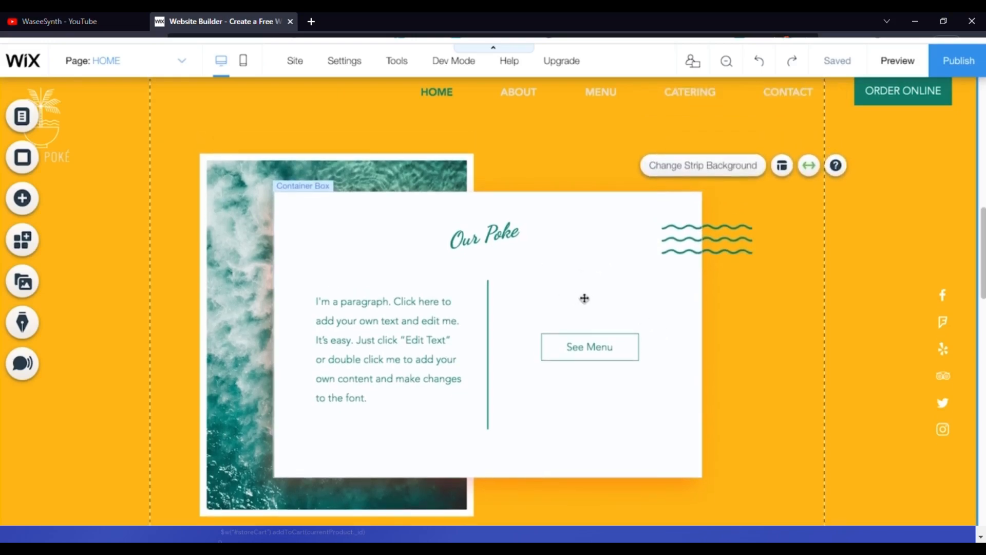
{"action": "mouse_move", "coordinate": [576, 272]}
{"action": "left_mouse_down"}
{"action": "mouse_move", "coordinate": [568, 312]}
{"action": "mouse_move", "coordinate": [544, 326]}
{"action": "mouse_move", "coordinate": [564, 265]}
{"action": "left_mouse_up"}
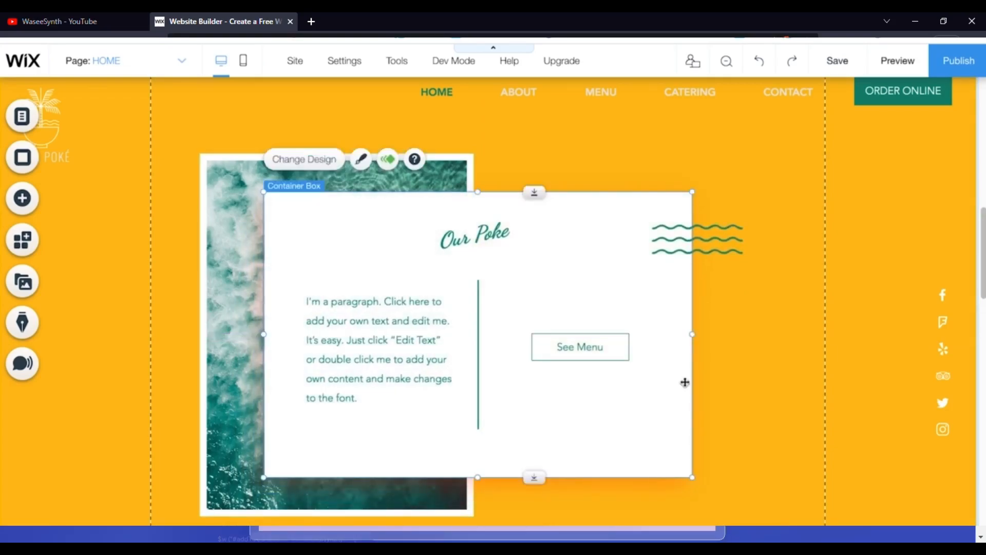
{"action": "left_click", "coordinate": [725, 500]}
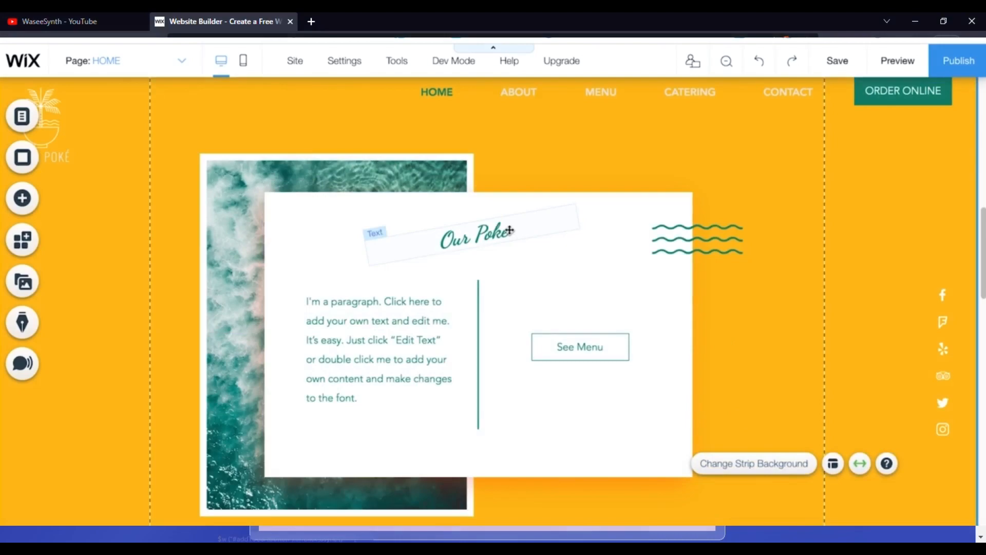
Step: Nudge the Our Poke title slightly up and right, and the vertical divider line slightly left
{"action": "left_click", "coordinate": [462, 240]}
{"action": "mouse_move", "coordinate": [462, 241]}
{"action": "left_mouse_down"}
{"action": "mouse_move", "coordinate": [462, 254]}
{"action": "mouse_move", "coordinate": [464, 235]}
{"action": "left_mouse_up"}
{"action": "left_click_drag", "start_coordinate": [485, 315], "coordinate": [478, 314]}
{"action": "left_click_drag", "start_coordinate": [405, 339], "coordinate": [405, 339]}
{"action": "left_click", "coordinate": [594, 438]}
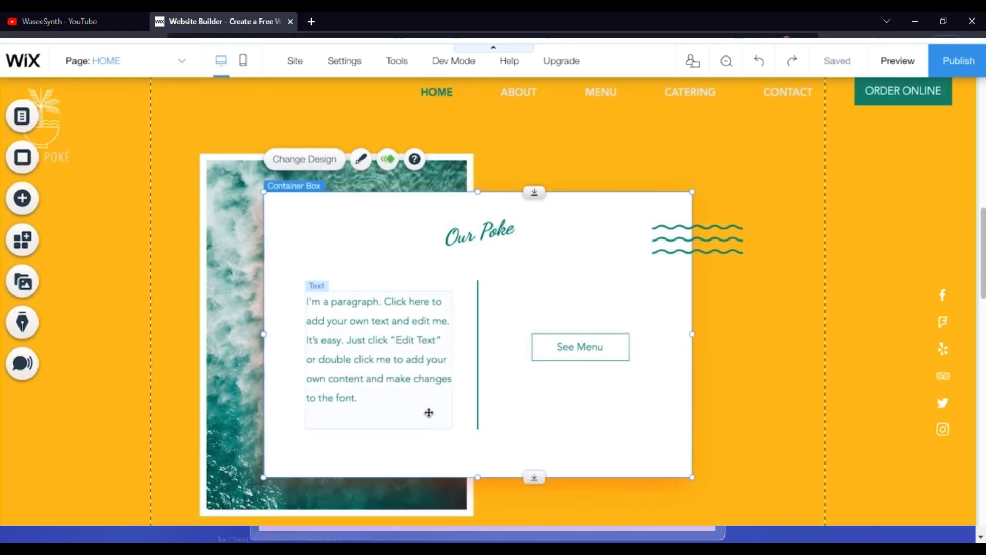
Step: Add a themed paragraph text above the See Menu button in the Our Poke box, and delete it
{"action": "left_click", "coordinate": [34, 204]}
{"action": "left_click", "coordinate": [73, 118]}
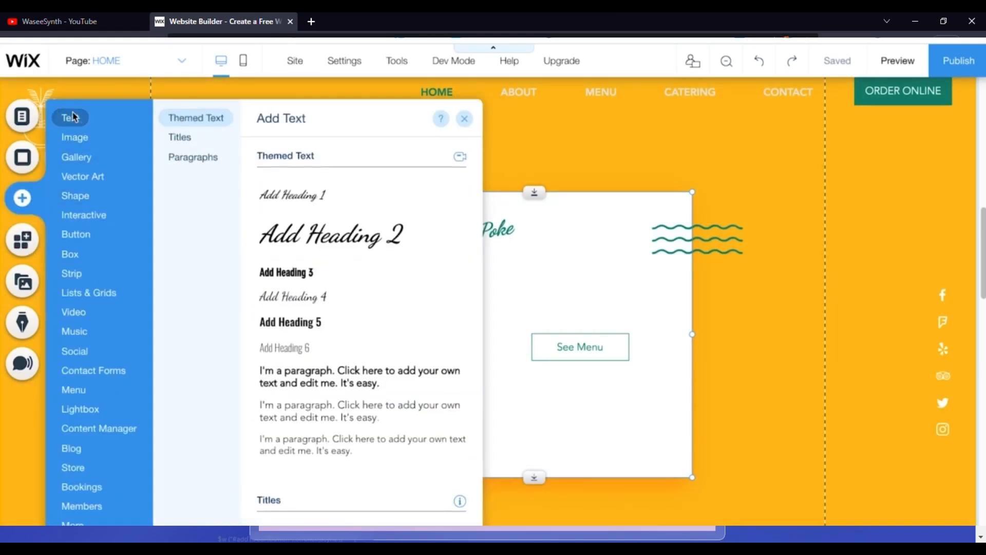
{"action": "scroll", "coordinate": [317, 411], "scroll_direction": "down", "scroll_amount": 2}
{"action": "scroll", "coordinate": [315, 396], "scroll_direction": "up", "scroll_amount": 2}
{"action": "scroll", "coordinate": [319, 440], "scroll_direction": "down", "scroll_amount": 3}
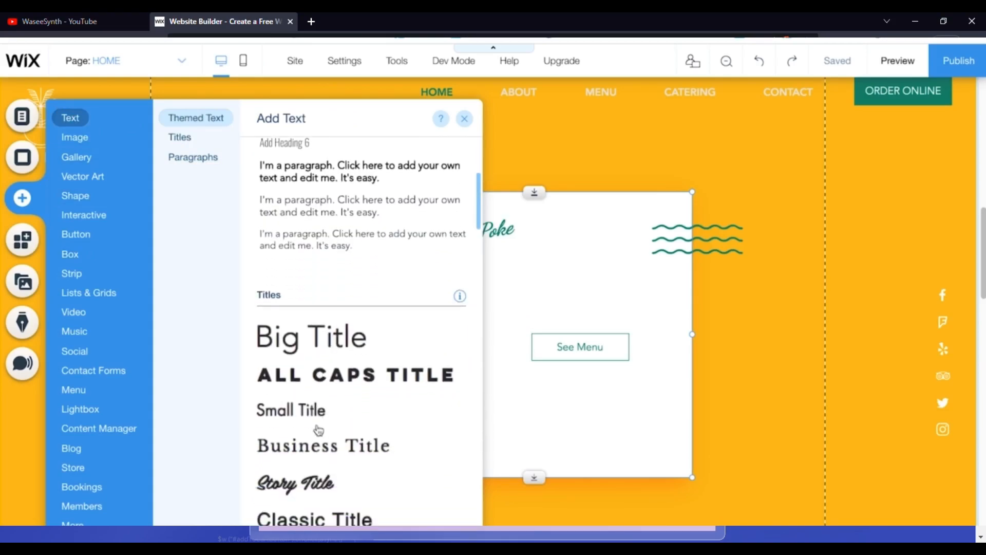
{"action": "scroll", "coordinate": [313, 309], "scroll_direction": "up", "scroll_amount": 3}
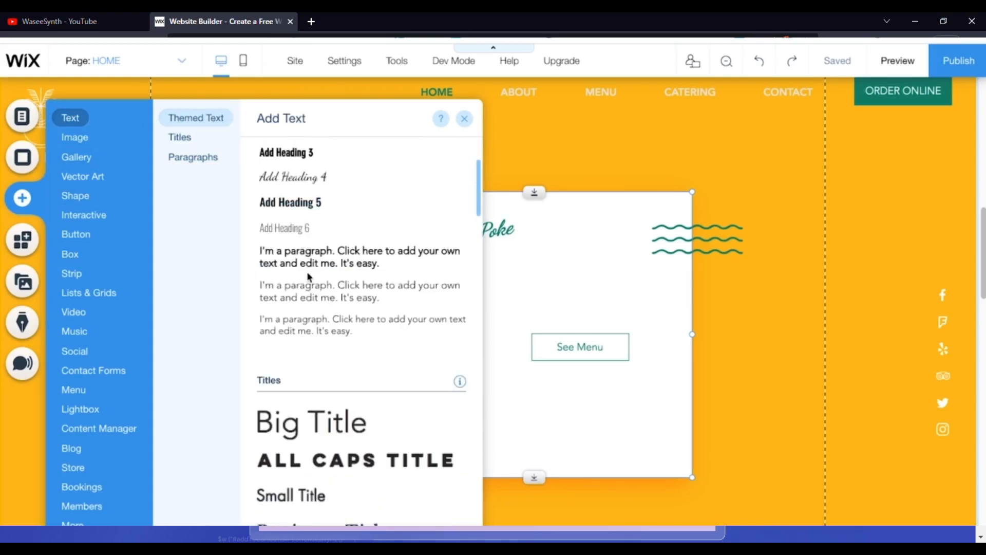
{"action": "left_click_drag", "start_coordinate": [311, 267], "coordinate": [576, 283]}
{"action": "left_click_drag", "start_coordinate": [567, 296], "coordinate": [569, 298]}
{"action": "key", "text": "Delete"}
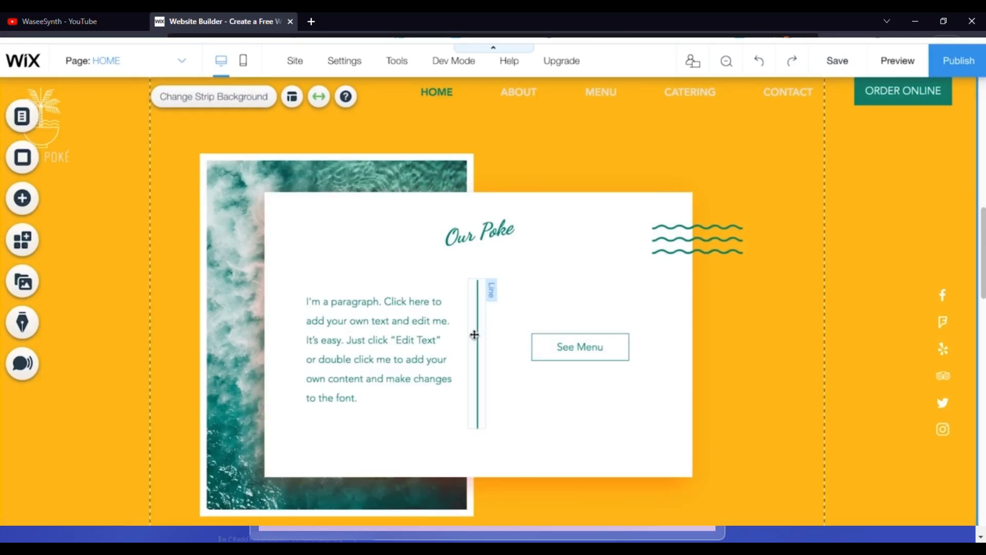
Step: Add a thin vertical line shape to the Our Poke box, between the divider line and the See Menu button
{"action": "left_click", "coordinate": [480, 353]}
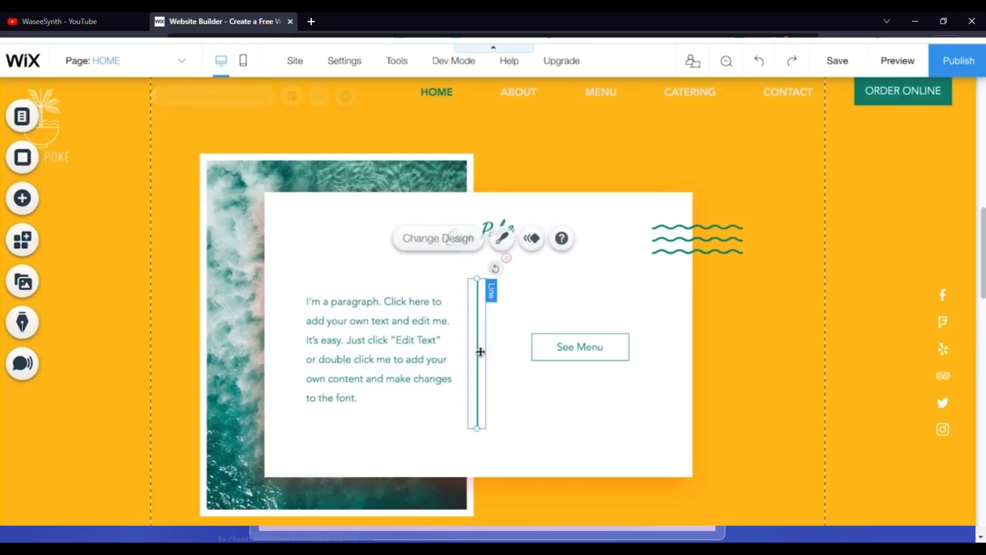
{"action": "left_click", "coordinate": [37, 203]}
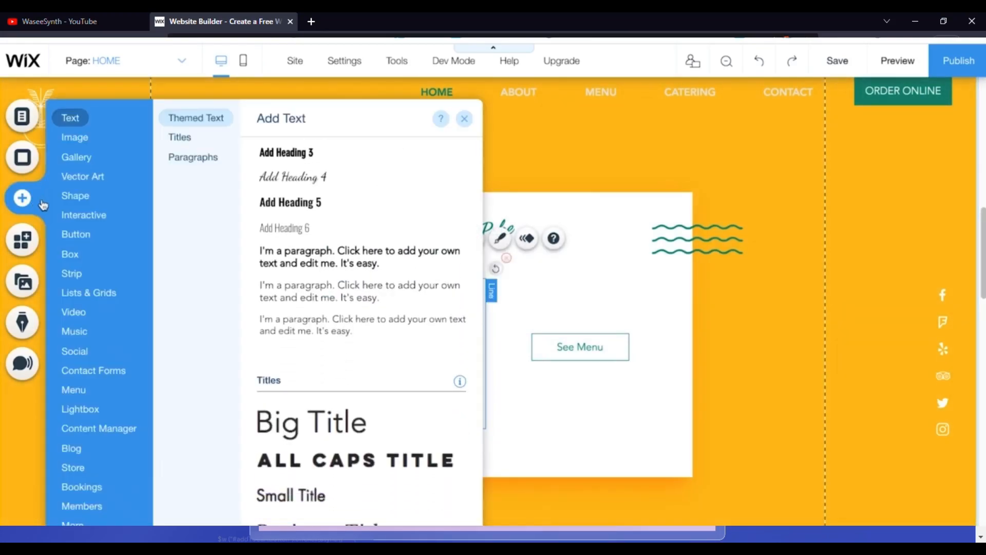
{"action": "left_click", "coordinate": [80, 428]}
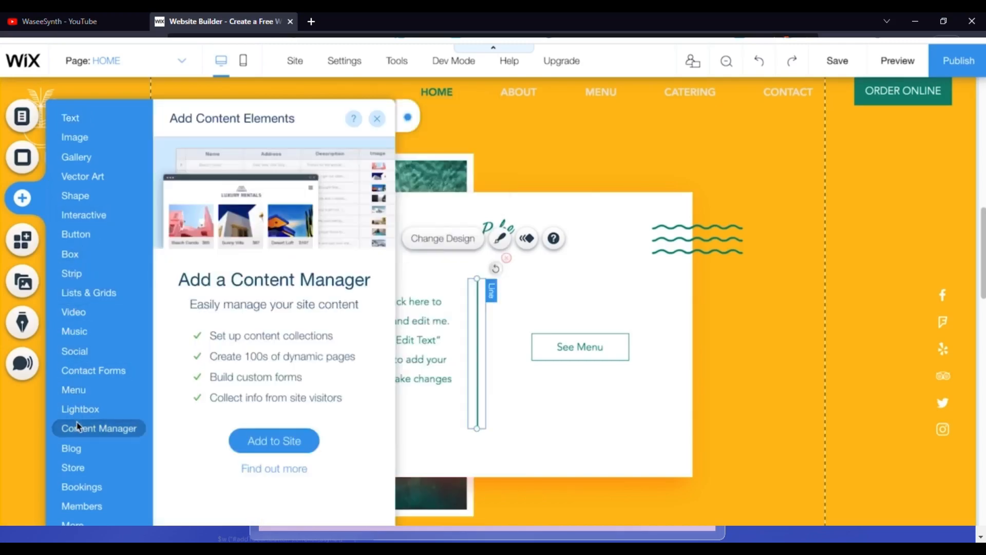
{"action": "left_click", "coordinate": [78, 238]}
{"action": "left_click", "coordinate": [33, 199]}
{"action": "left_click", "coordinate": [90, 193]}
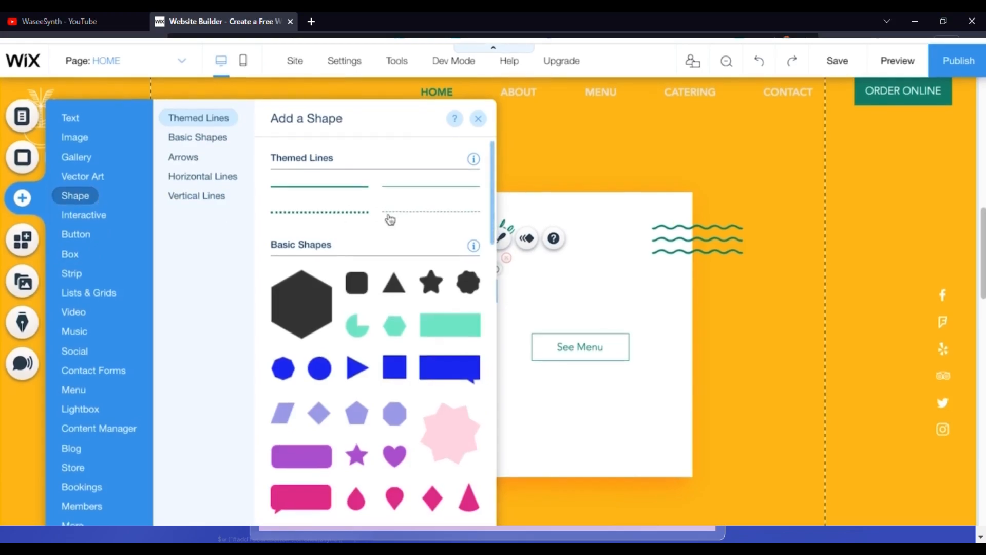
{"action": "left_click", "coordinate": [198, 137]}
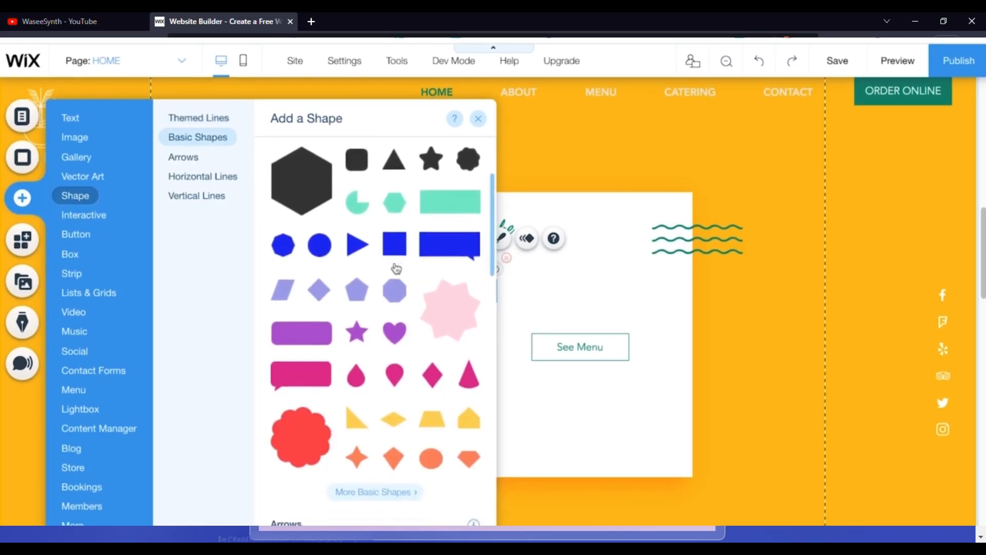
{"action": "left_click", "coordinate": [205, 195]}
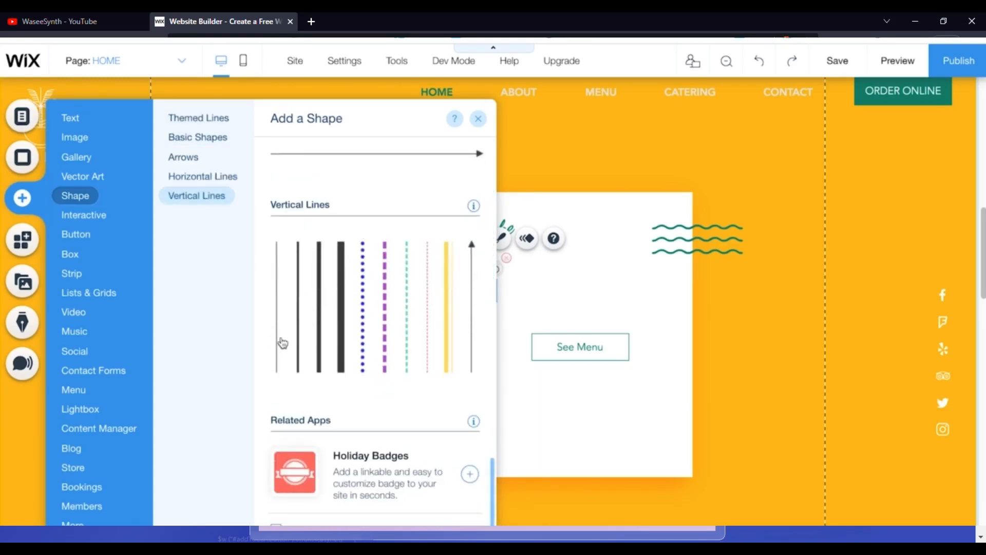
{"action": "left_click_drag", "start_coordinate": [277, 343], "coordinate": [539, 393]}
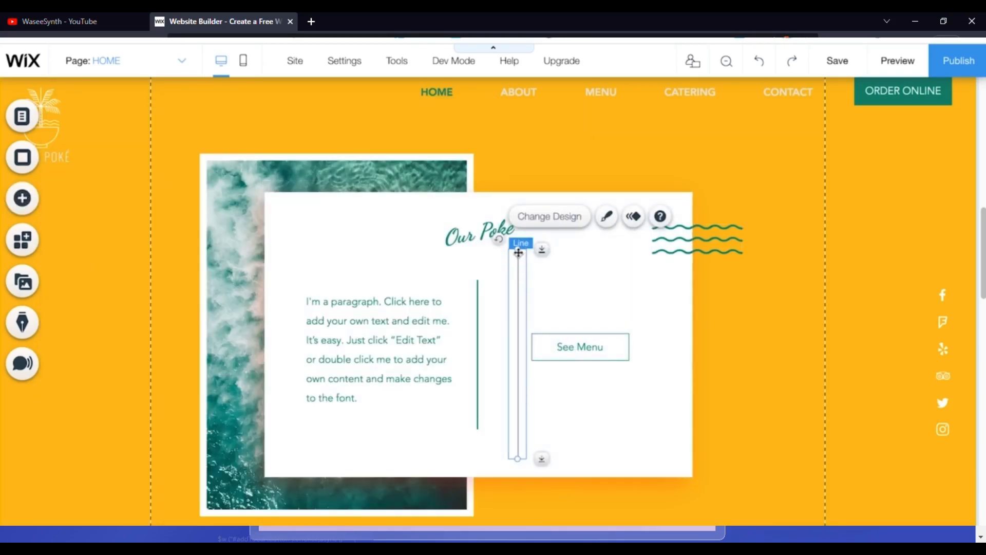
Step: Shorten the thin vertical line at both ends, move it slightly closer to the divider line, and delete it
{"action": "left_click_drag", "start_coordinate": [517, 242], "coordinate": [518, 284]}
{"action": "left_click_drag", "start_coordinate": [519, 458], "coordinate": [519, 434]}
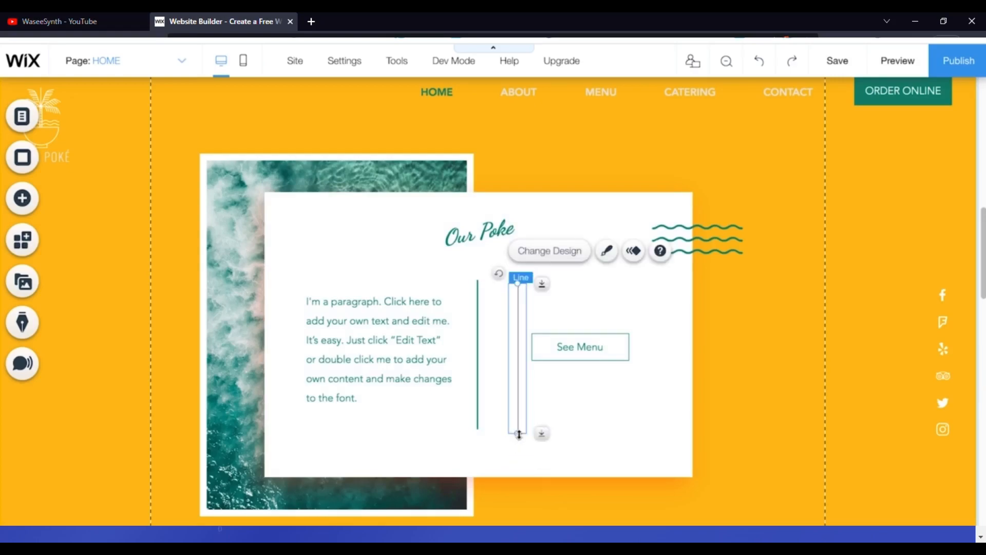
{"action": "left_click_drag", "start_coordinate": [519, 385], "coordinate": [503, 387]}
{"action": "left_click", "coordinate": [546, 415]}
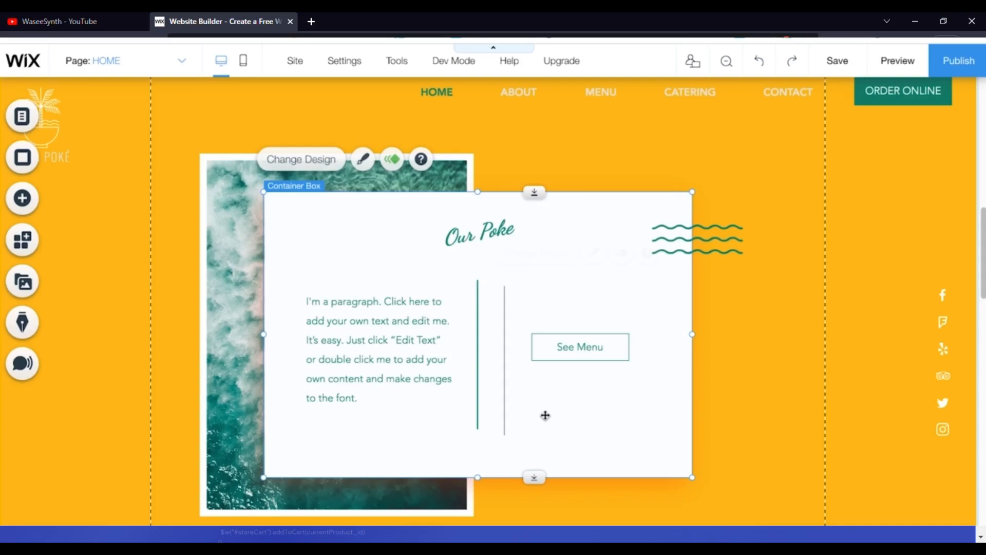
{"action": "left_click", "coordinate": [506, 362]}
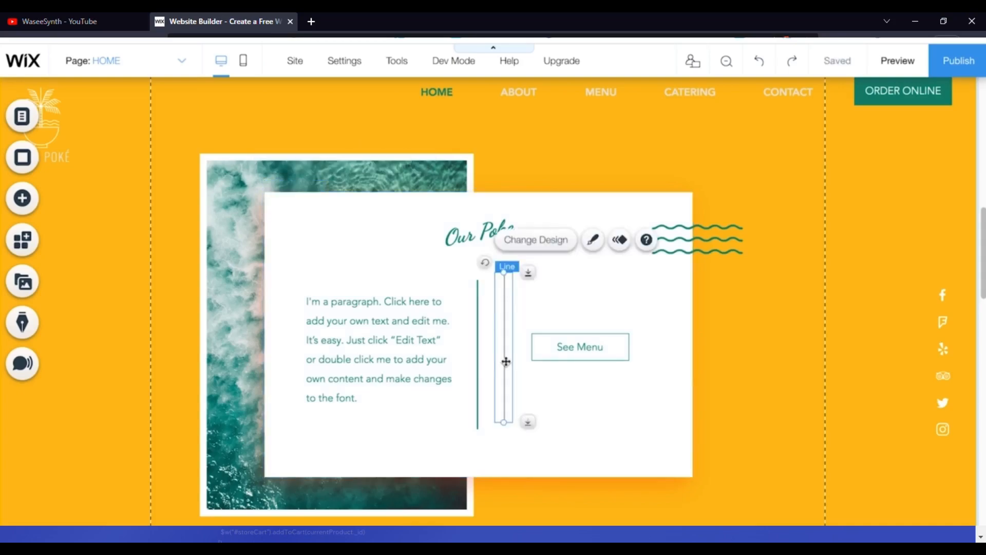
{"action": "key", "text": "Delete"}
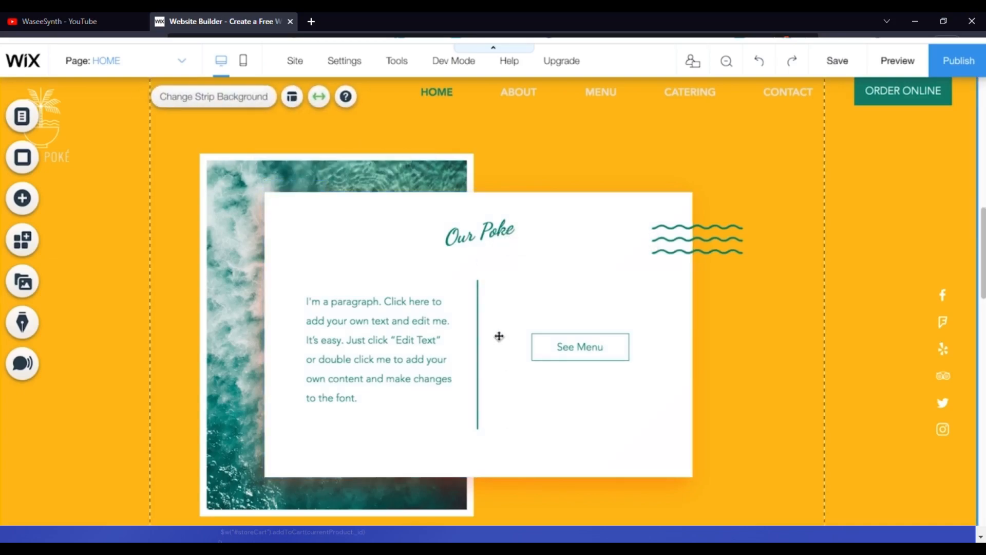
Step: Add a filled green themed button above the See Menu button in the Our Poke box, and delete it
{"action": "left_click", "coordinate": [573, 349]}
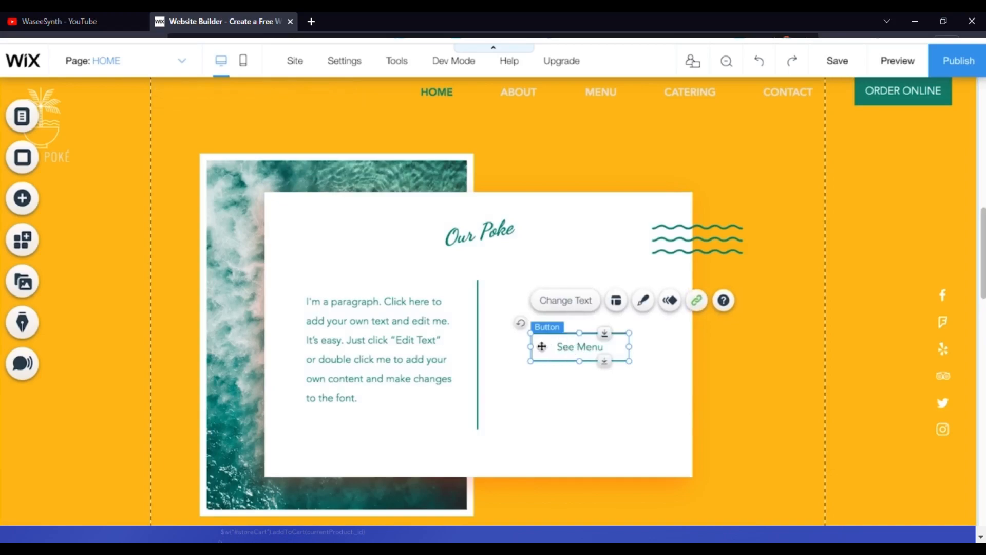
{"action": "left_click", "coordinate": [22, 198]}
{"action": "left_click", "coordinate": [71, 117]}
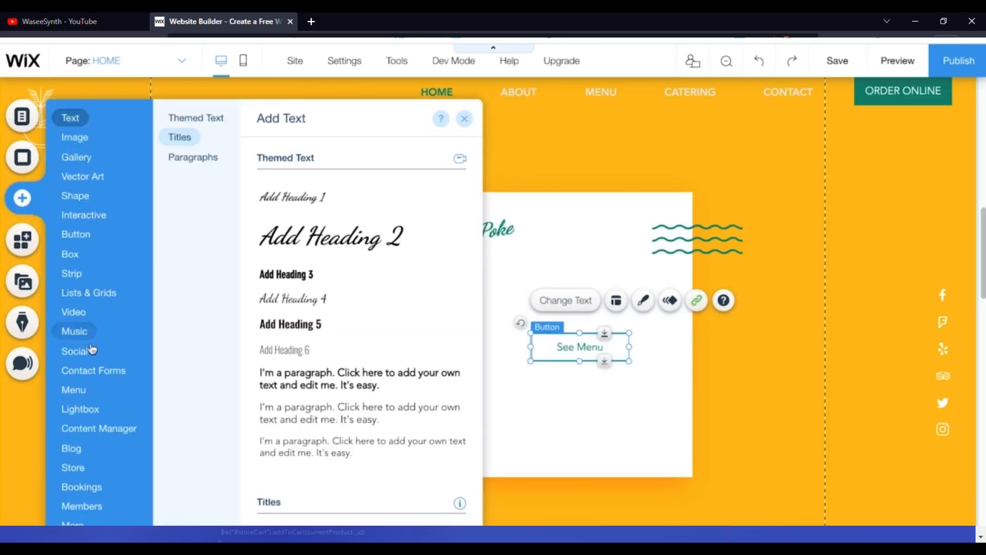
{"action": "mouse_move", "coordinate": [77, 239]}
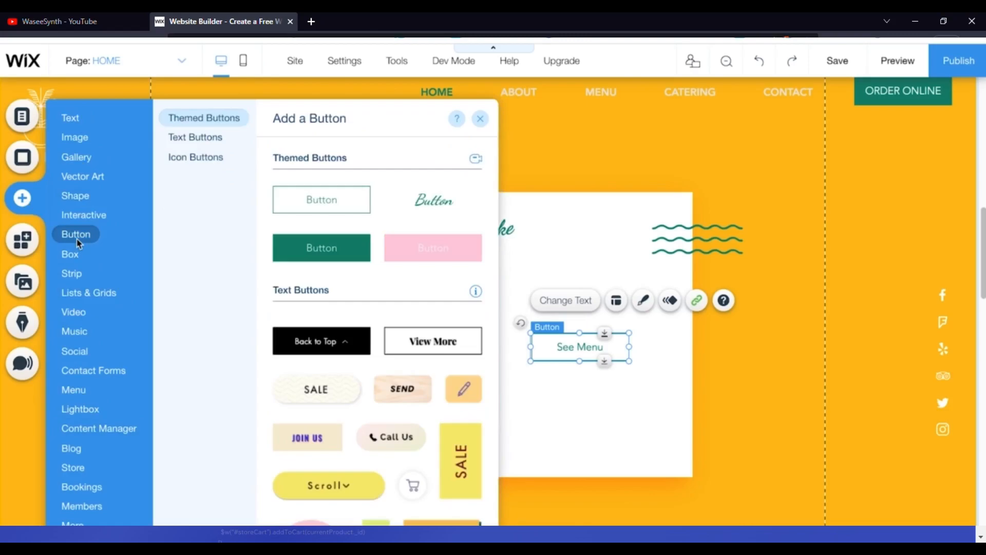
{"action": "scroll", "coordinate": [319, 442], "scroll_direction": "down", "scroll_amount": 3}
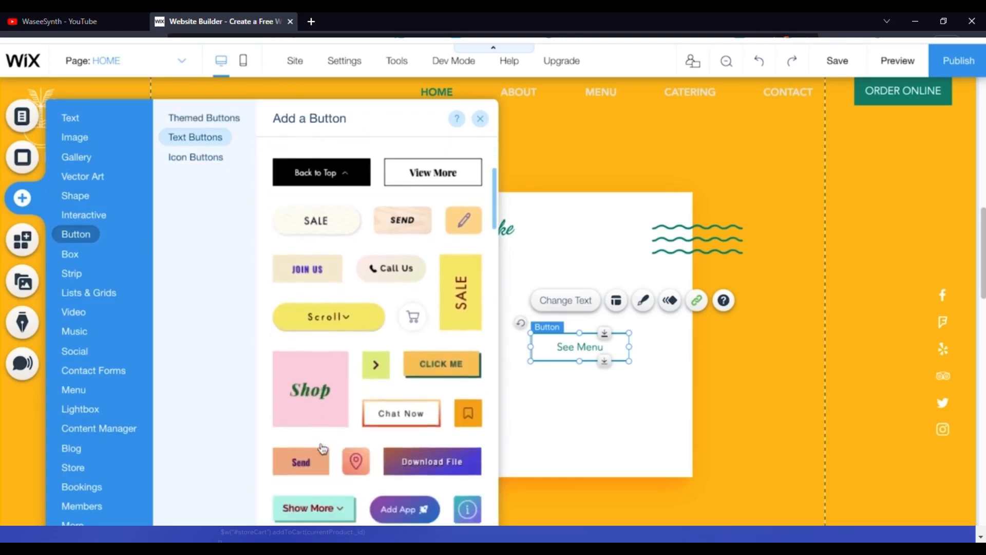
{"action": "scroll", "coordinate": [340, 413], "scroll_direction": "up", "scroll_amount": 3}
{"action": "scroll", "coordinate": [340, 414], "scroll_direction": "down", "scroll_amount": 2}
{"action": "scroll", "coordinate": [341, 411], "scroll_direction": "up", "scroll_amount": 2}
{"action": "left_click_drag", "start_coordinate": [355, 246], "coordinate": [572, 280]}
{"action": "left_click", "coordinate": [590, 284]}
{"action": "left_click", "coordinate": [649, 306]}
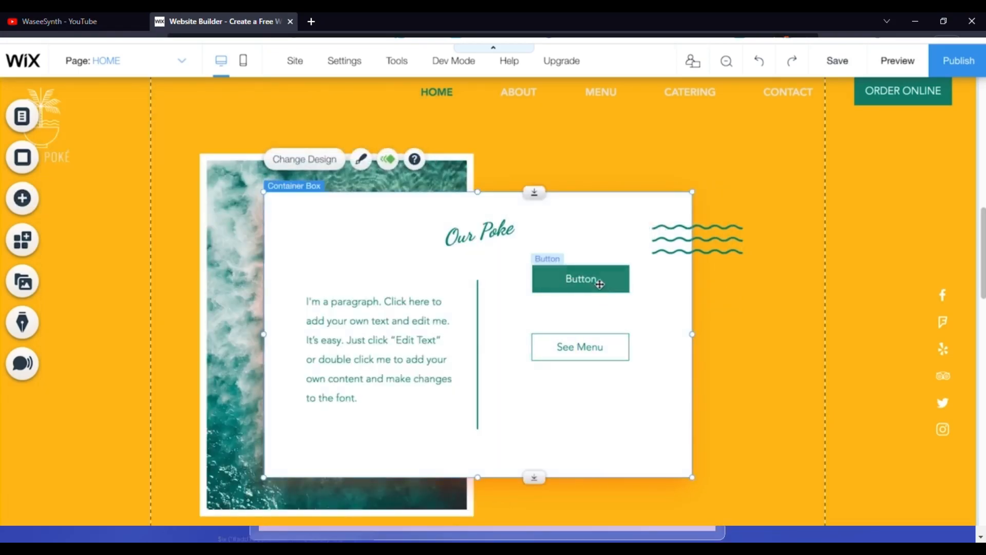
{"action": "left_click", "coordinate": [599, 282]}
{"action": "key", "text": "Delete"}
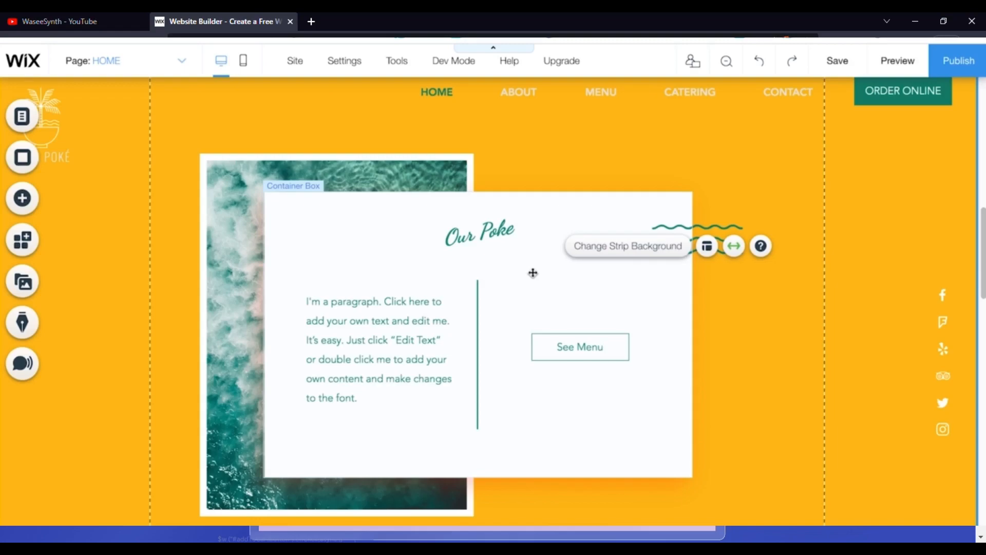
Step: Set the See Menu button to link to the MENU page
{"action": "left_click", "coordinate": [583, 347]}
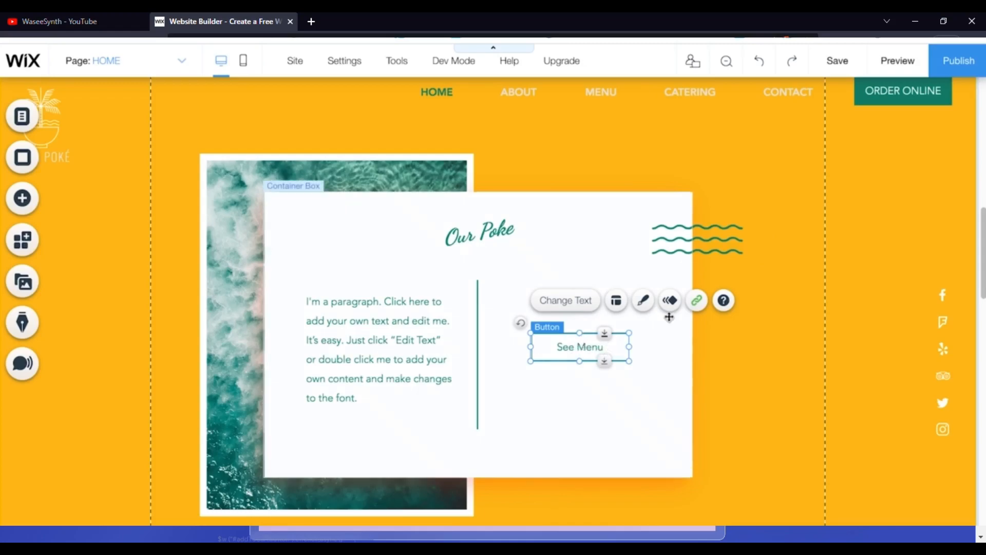
{"action": "left_click", "coordinate": [697, 301]}
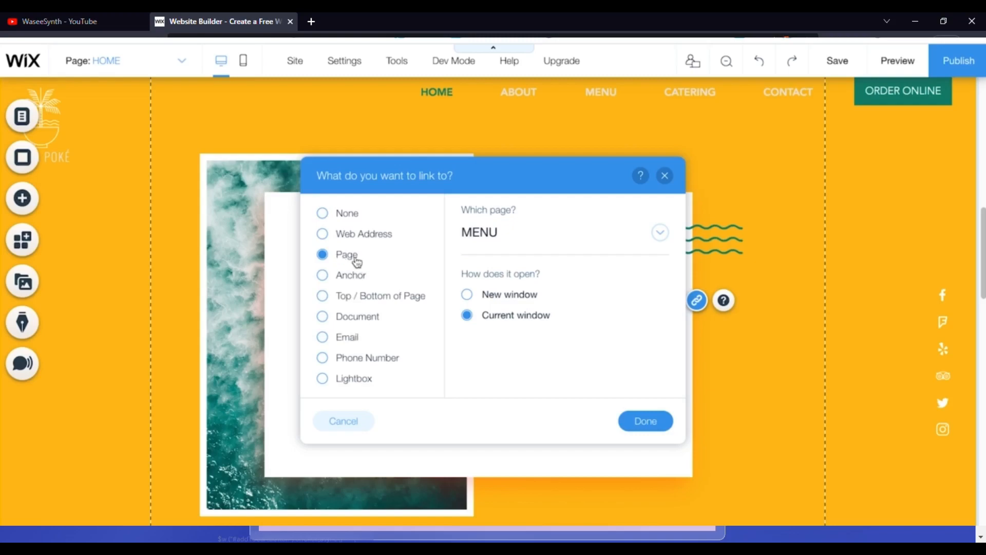
{"action": "left_click", "coordinate": [492, 234]}
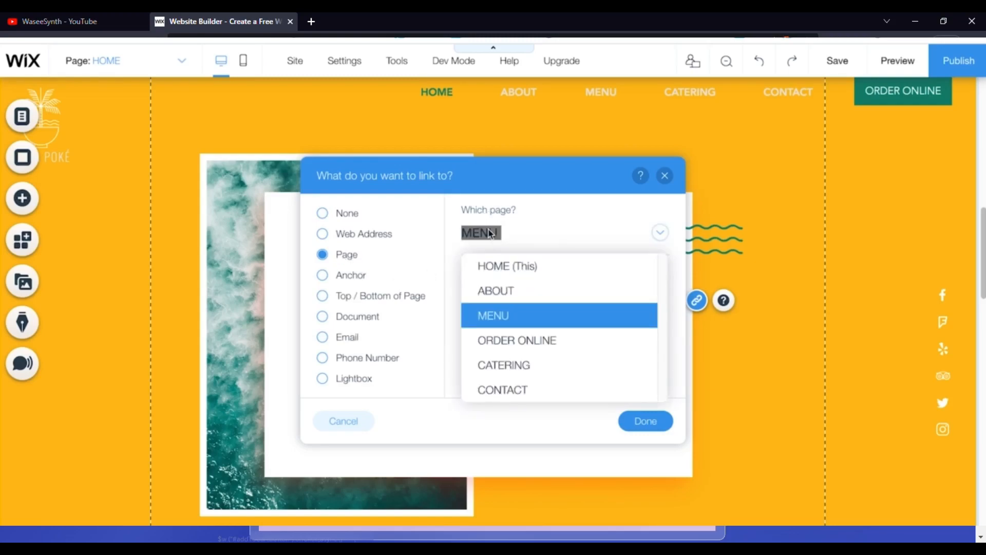
{"action": "left_click", "coordinate": [488, 316]}
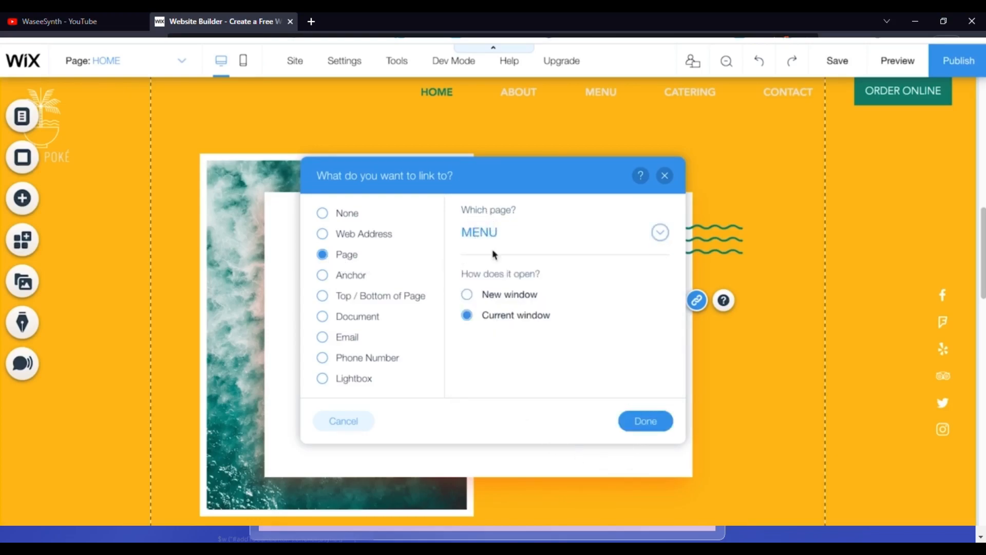
{"action": "left_click", "coordinate": [632, 422]}
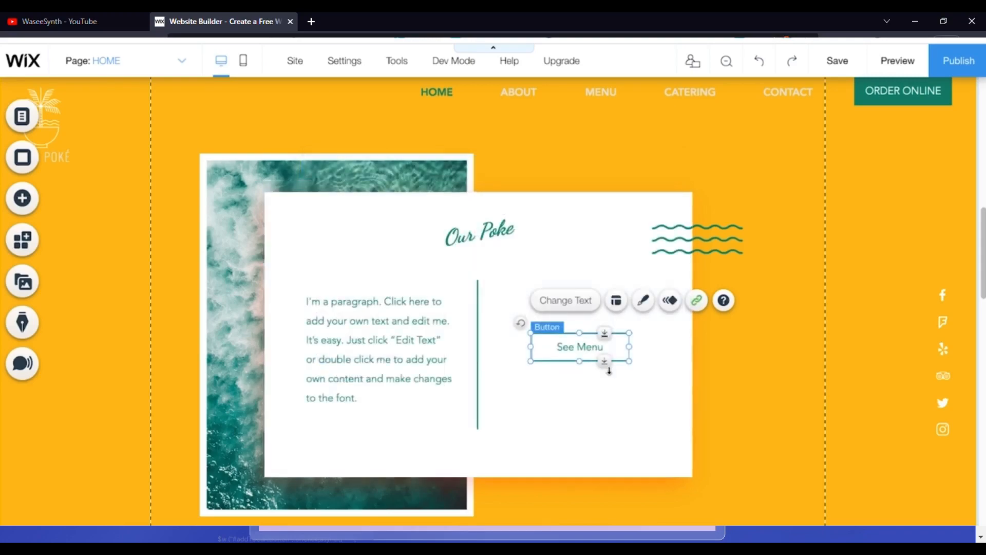
Step: Browse the vector art available to add to the page, from the featured artwork to the logos and badges
{"action": "left_click", "coordinate": [585, 275]}
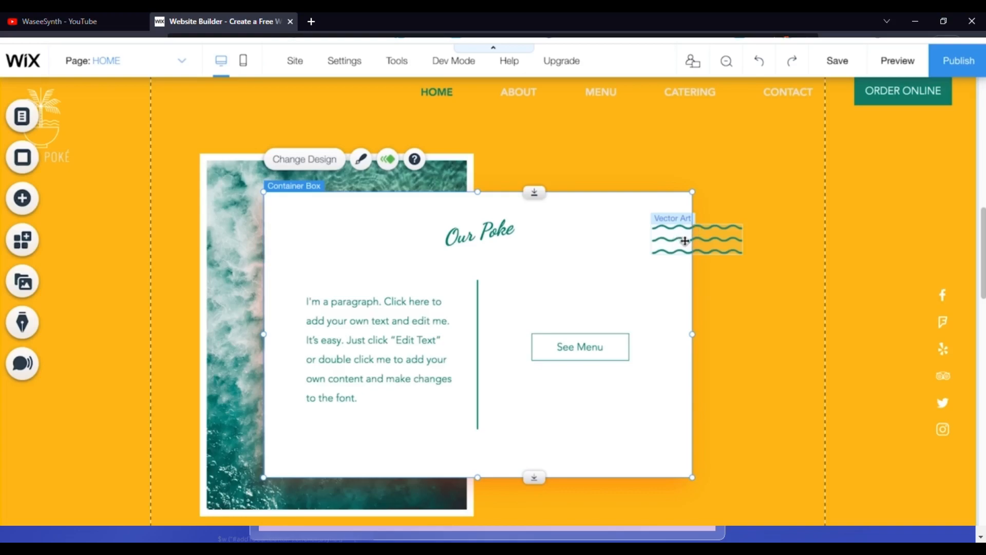
{"action": "left_click", "coordinate": [28, 199]}
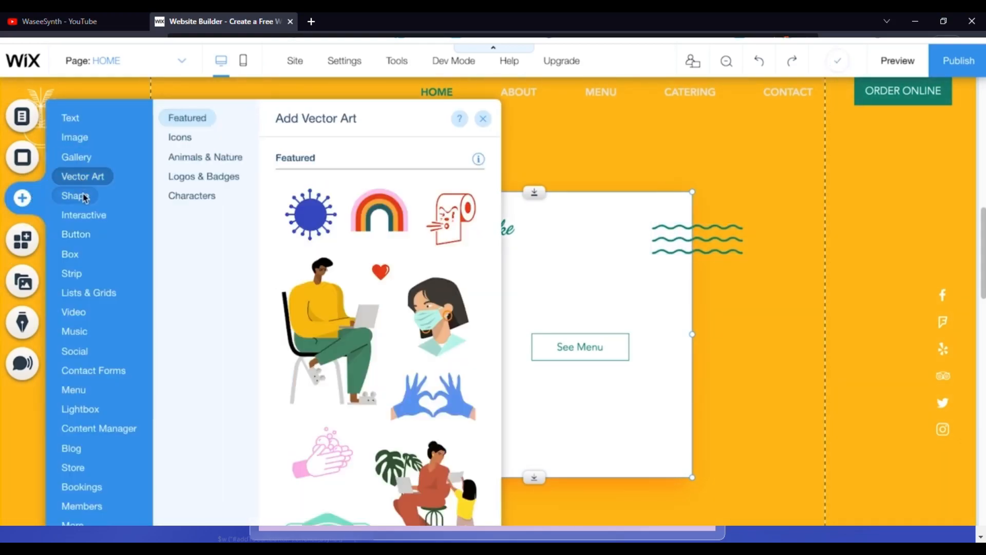
{"action": "mouse_move", "coordinate": [89, 179]}
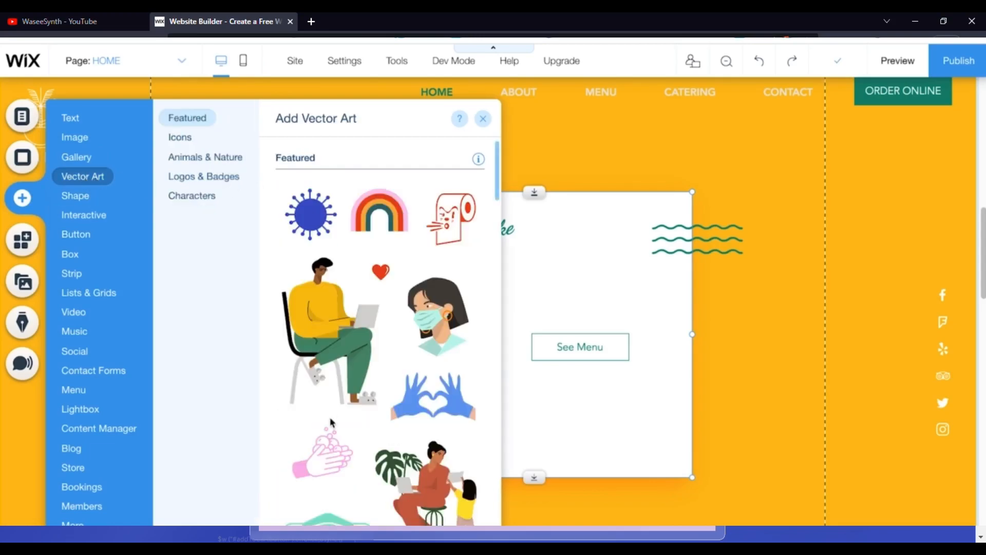
{"action": "scroll", "coordinate": [331, 422], "scroll_direction": "down", "scroll_amount": 15}
{"action": "scroll", "coordinate": [332, 423], "scroll_direction": "down", "scroll_amount": 2}
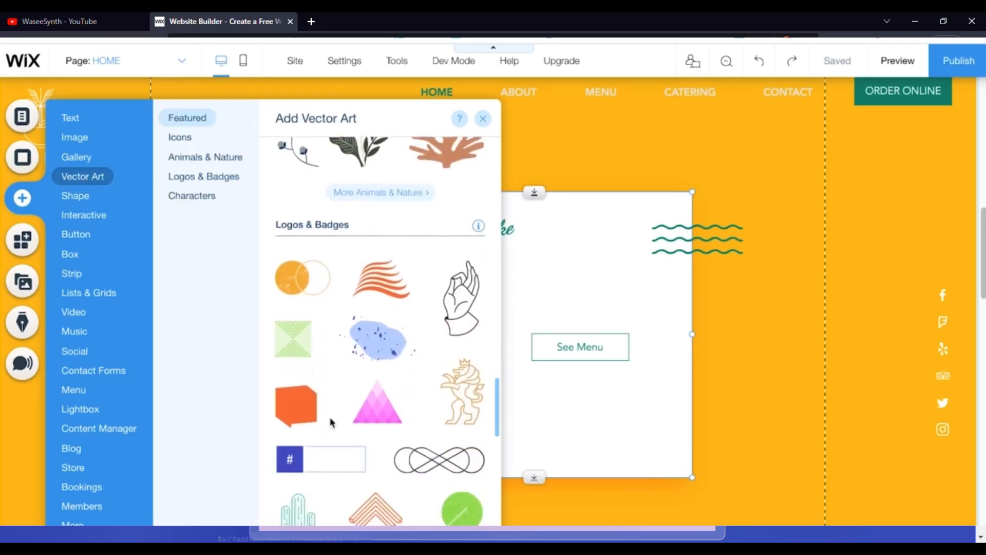
{"action": "scroll", "coordinate": [330, 418], "scroll_direction": "up", "scroll_amount": 8}
{"action": "left_click", "coordinate": [483, 118]}
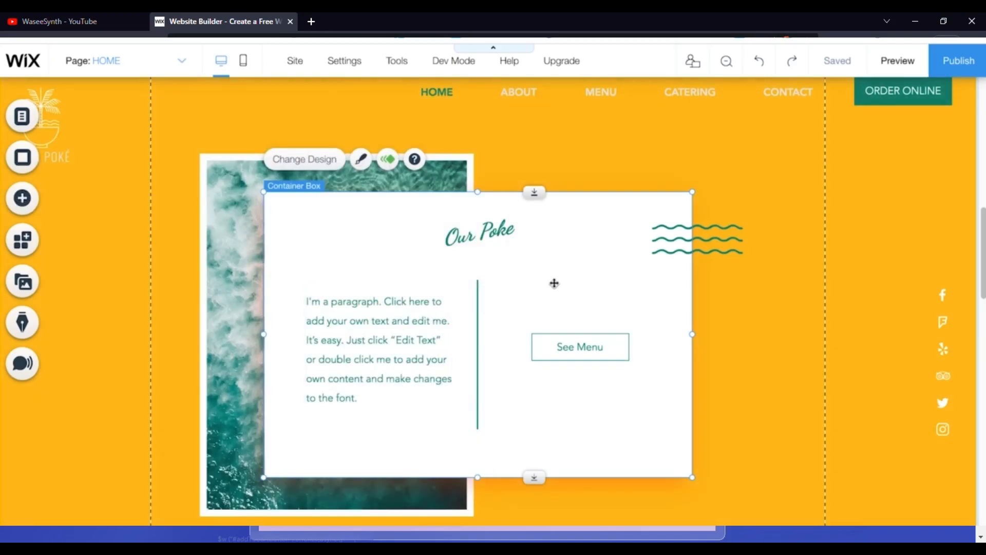
Step: Open the media organizer of the Wix Pro Gallery in the strip below the Our Poke section
{"action": "scroll", "coordinate": [558, 320], "scroll_direction": "down", "scroll_amount": 5}
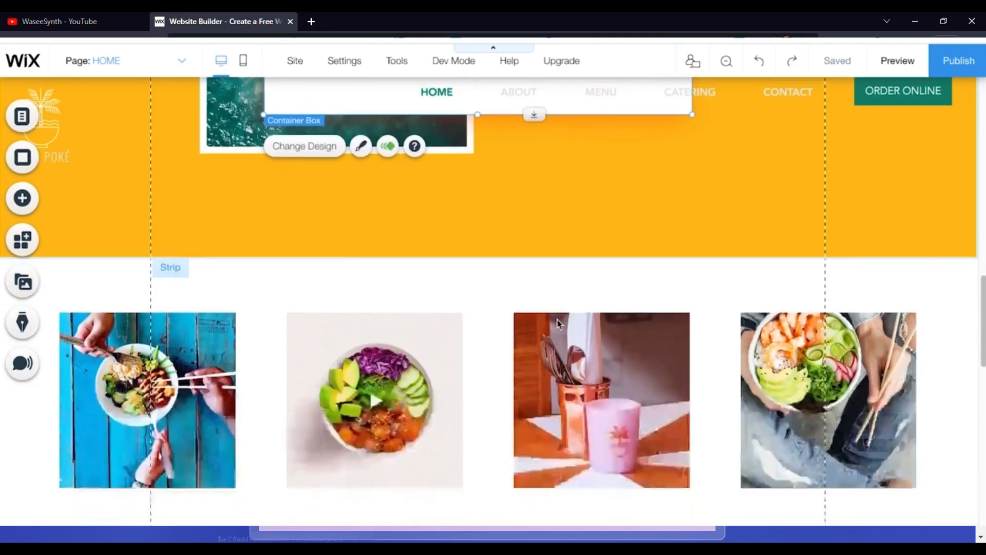
{"action": "scroll", "coordinate": [558, 324], "scroll_direction": "down", "scroll_amount": 3}
{"action": "scroll", "coordinate": [558, 323], "scroll_direction": "up", "scroll_amount": 1}
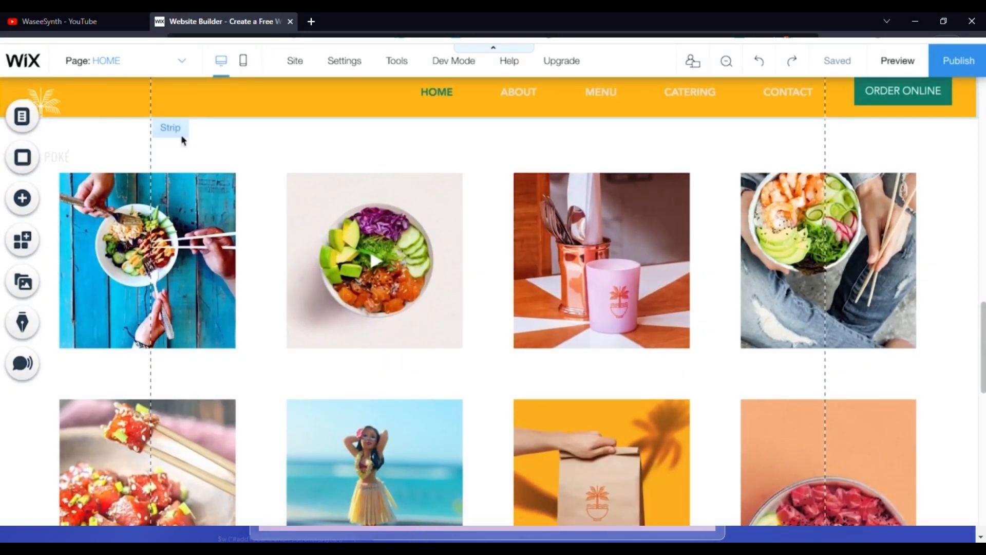
{"action": "scroll", "coordinate": [369, 178], "scroll_direction": "down", "scroll_amount": 3}
{"action": "scroll", "coordinate": [347, 311], "scroll_direction": "up", "scroll_amount": 1}
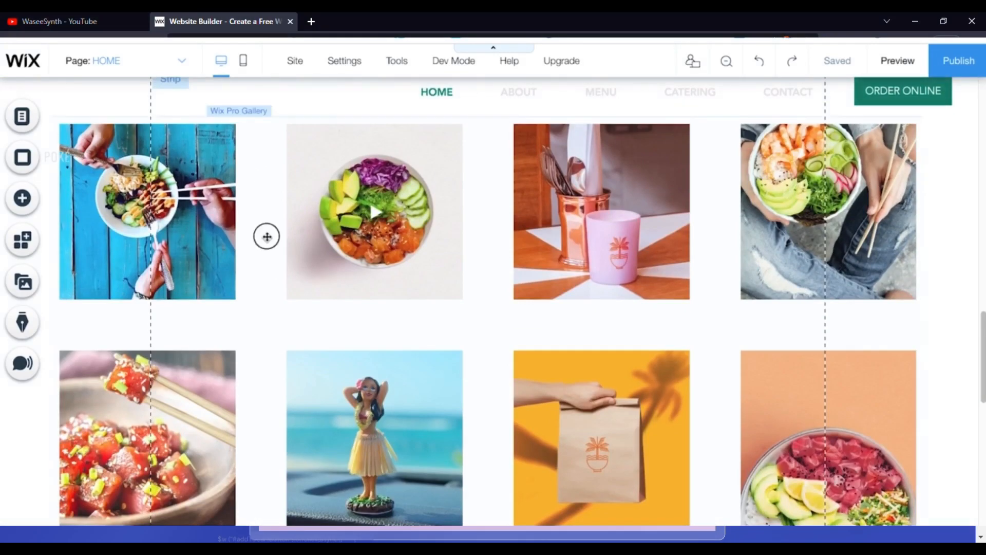
{"action": "left_click", "coordinate": [249, 125]}
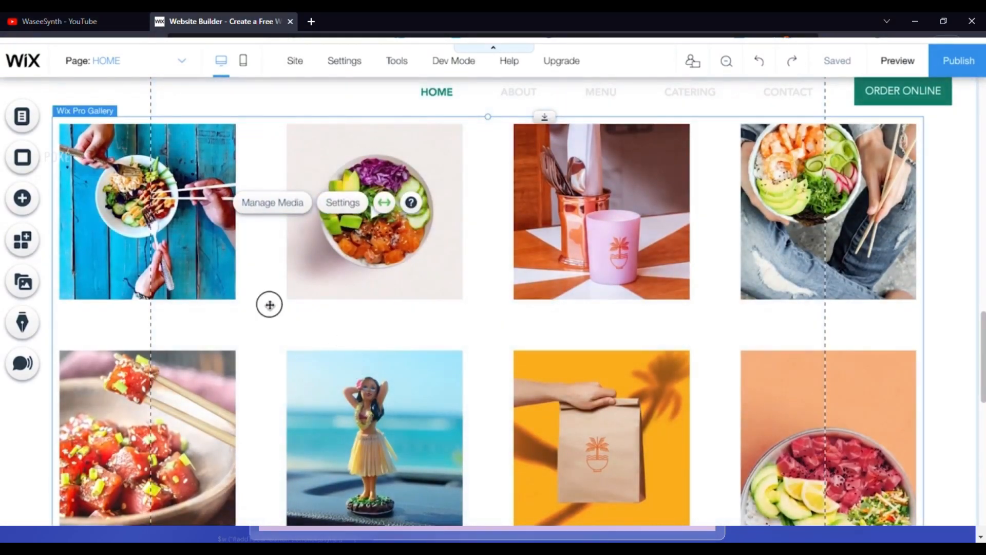
{"action": "left_click", "coordinate": [343, 203]}
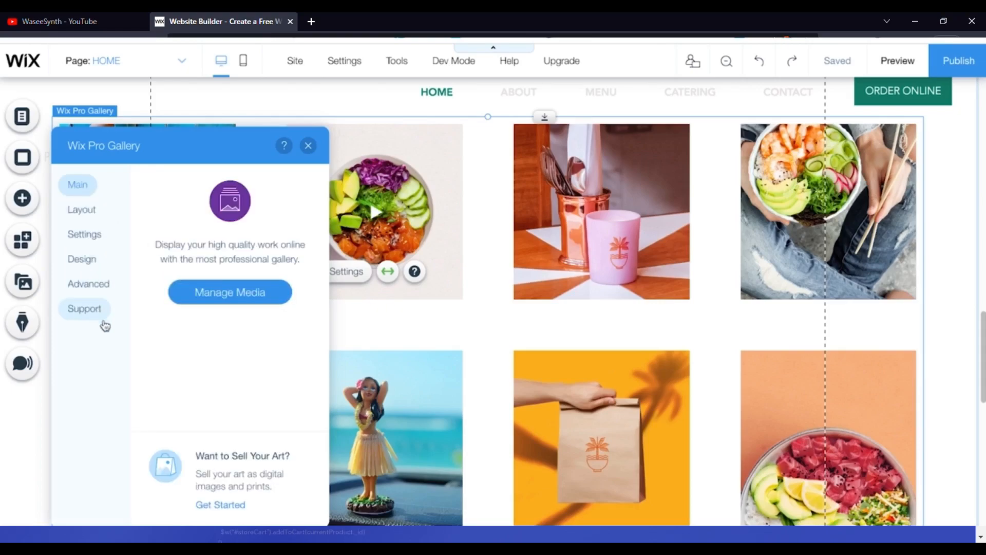
{"action": "left_click", "coordinate": [220, 293]}
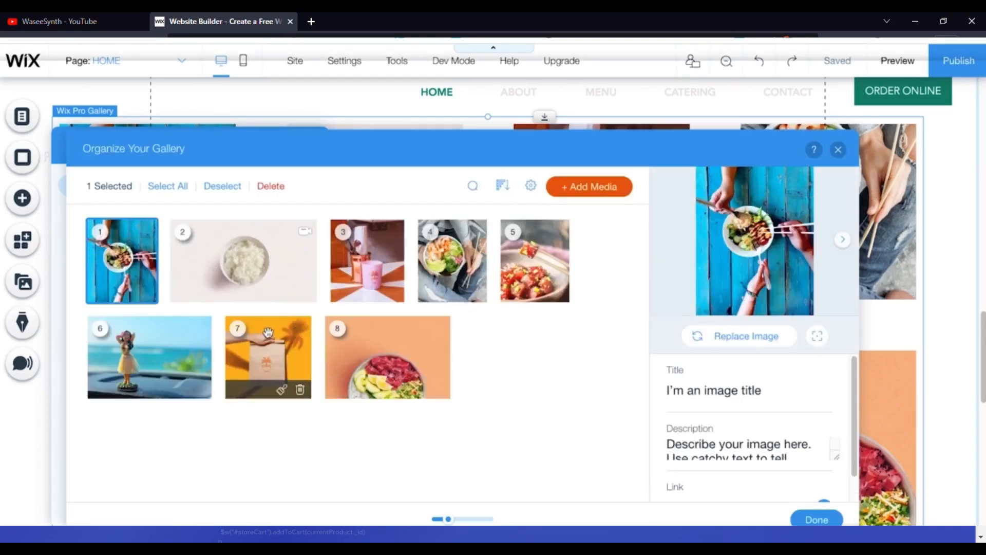
Step: Replace the eighth gallery image, the bowl on an orange background, with the Fish Fillet image
{"action": "left_click", "coordinate": [411, 351]}
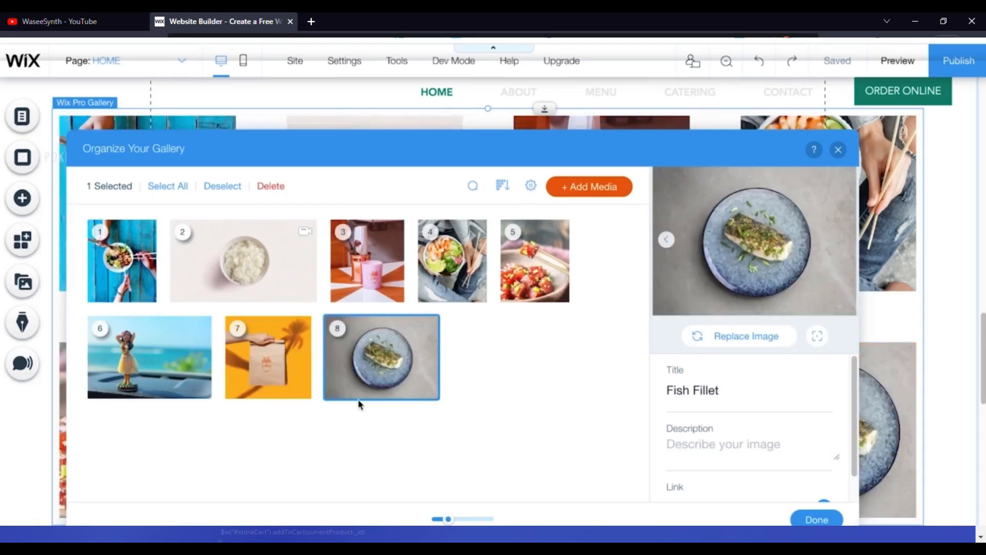
{"action": "left_click", "coordinate": [300, 366]}
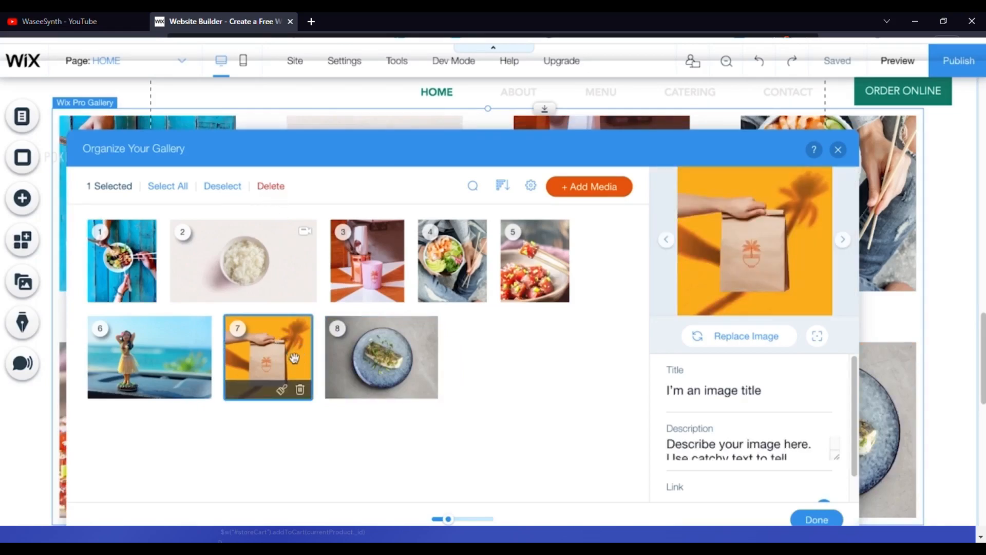
{"action": "mouse_move", "coordinate": [305, 394]}
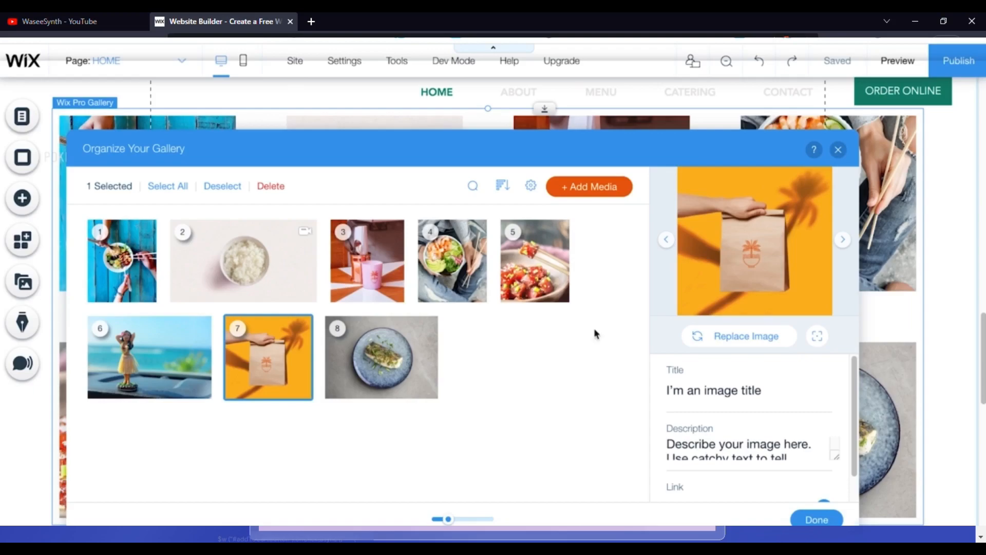
Step: Add four Media from Wix images to the gallery: Bowl of Berries, two people in armchairs, bowls of spices and a couple by a mountain lake
{"action": "left_click", "coordinate": [595, 198]}
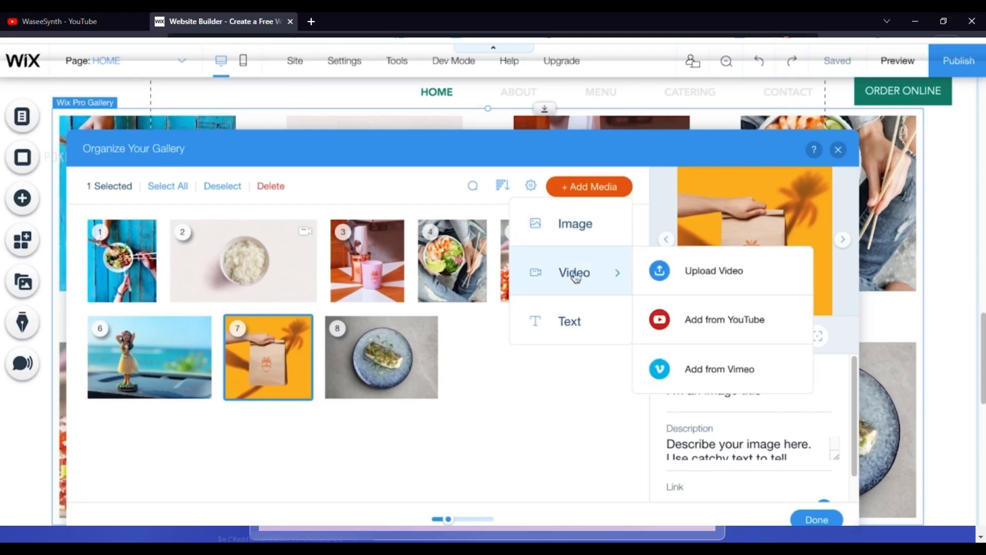
{"action": "left_click", "coordinate": [574, 234]}
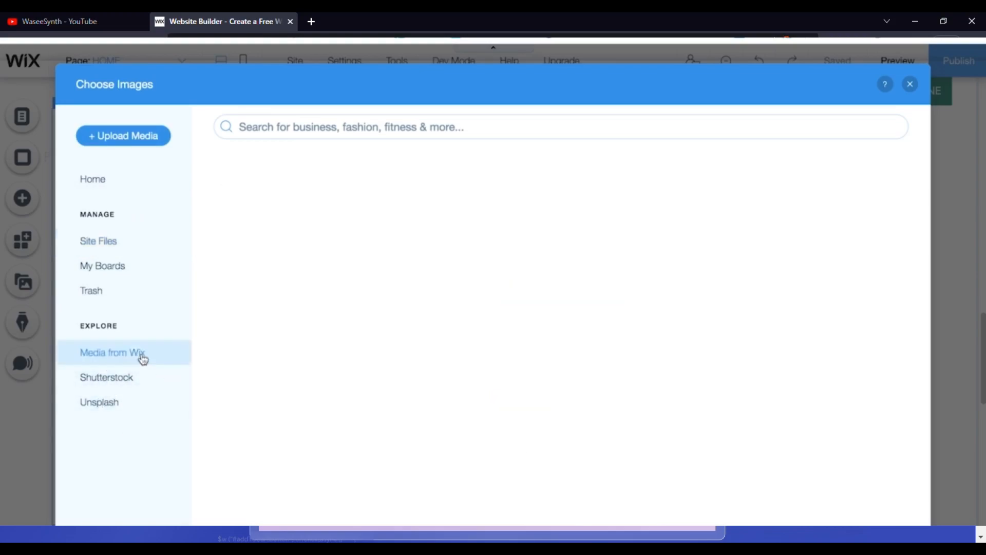
{"action": "left_click", "coordinate": [145, 359]}
{"action": "left_click", "coordinate": [424, 307]}
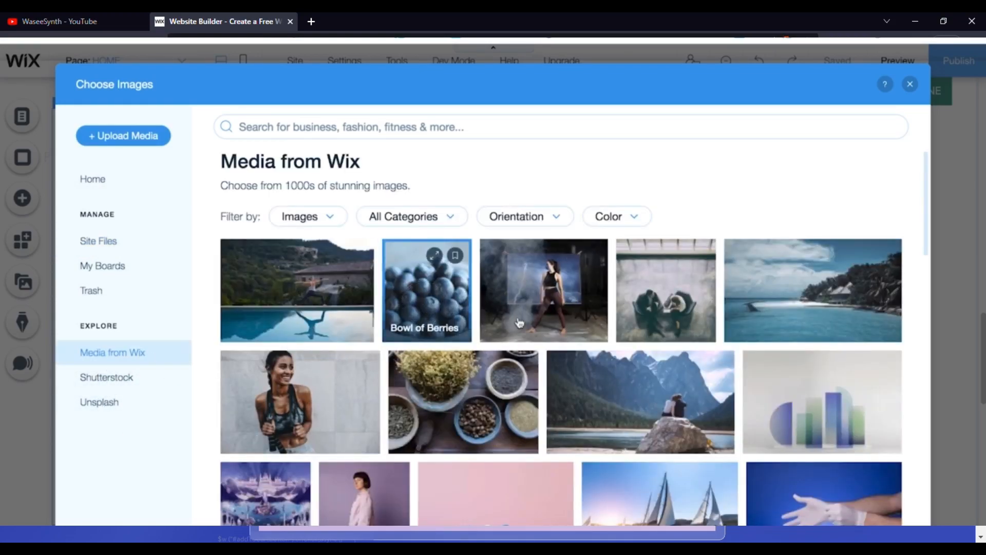
{"action": "left_click", "coordinate": [875, 537]}
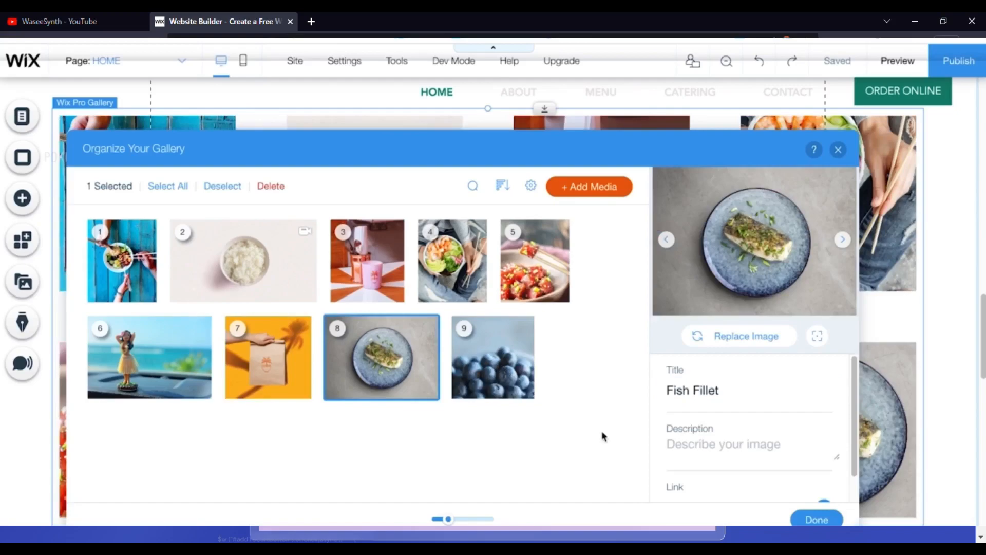
{"action": "left_click", "coordinate": [828, 515]}
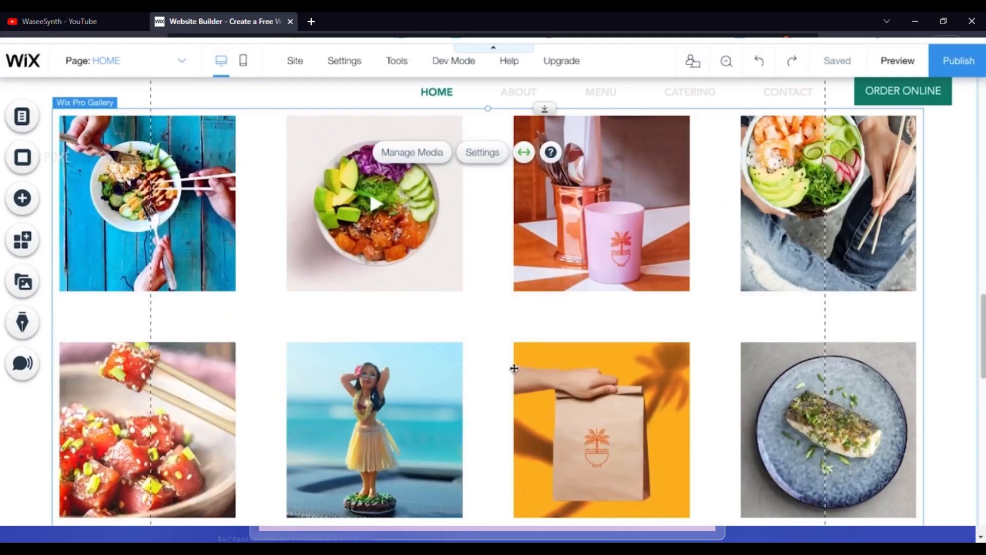
Step: Review the link settings of the Find Out More button in the Our Catering box, keeping the CATERING page and current window
{"action": "scroll", "coordinate": [522, 406], "scroll_direction": "down", "scroll_amount": 5}
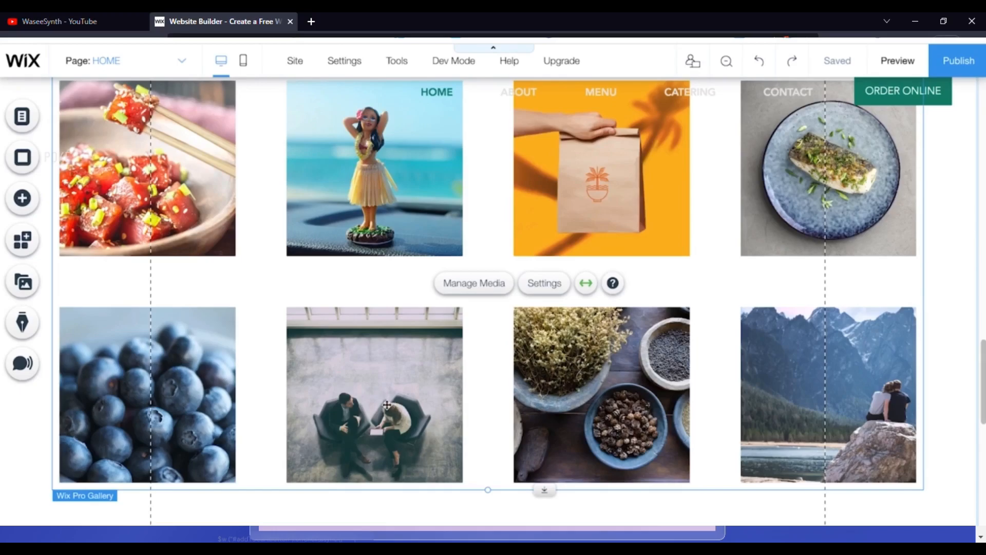
{"action": "scroll", "coordinate": [319, 411], "scroll_direction": "down", "scroll_amount": 6}
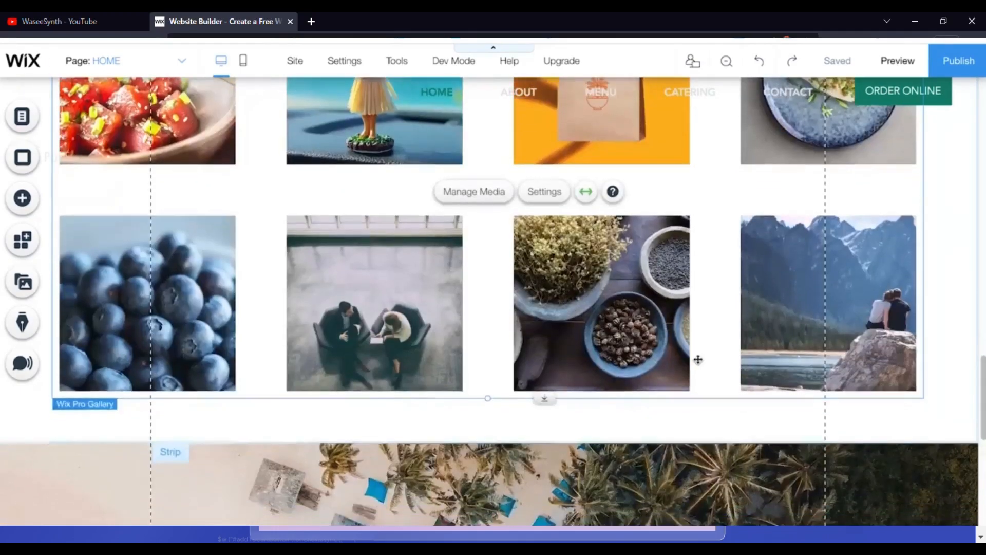
{"action": "left_click", "coordinate": [719, 455]}
{"action": "scroll", "coordinate": [719, 454], "scroll_direction": "down", "scroll_amount": 5}
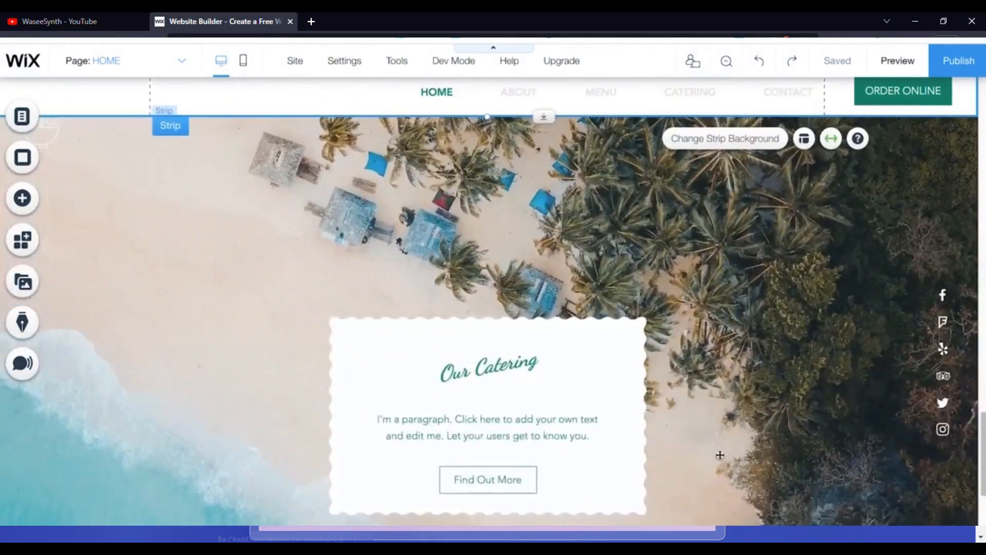
{"action": "scroll", "coordinate": [719, 455], "scroll_direction": "down", "scroll_amount": 1}
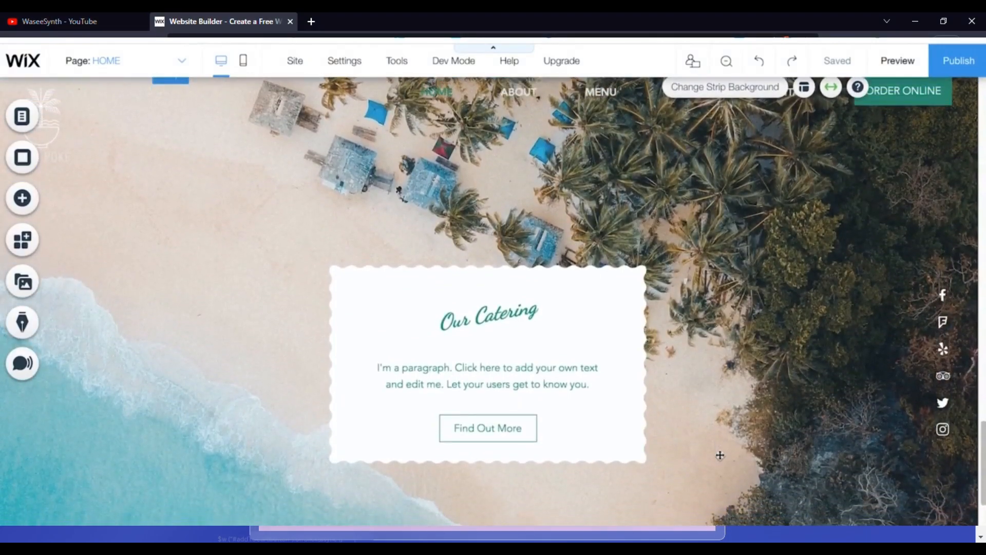
{"action": "scroll", "coordinate": [719, 455], "scroll_direction": "up", "scroll_amount": 1}
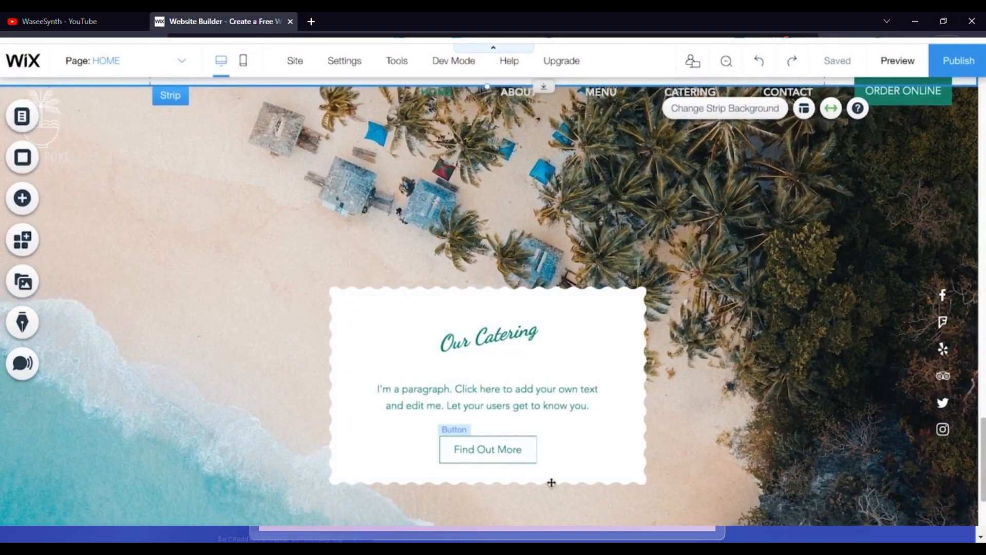
{"action": "left_click", "coordinate": [486, 455]}
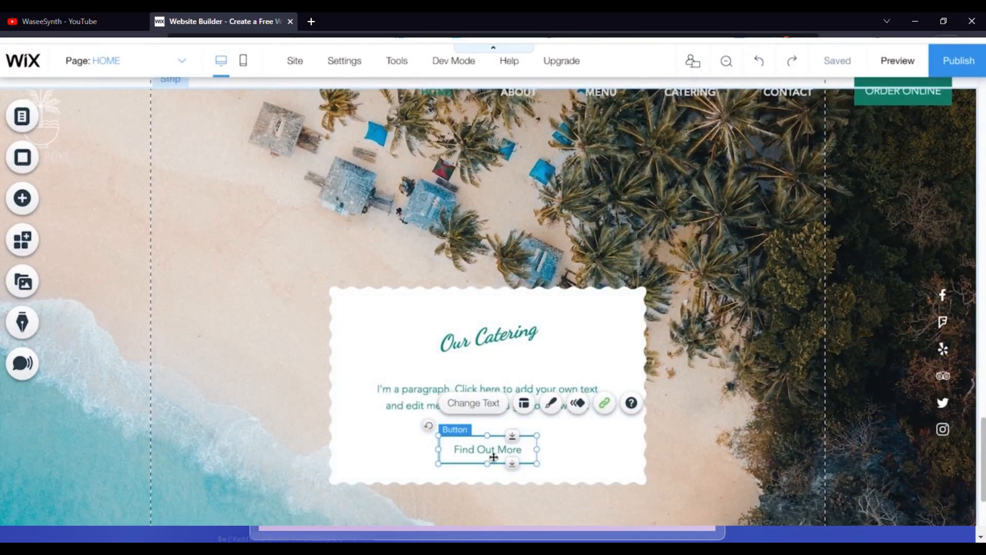
{"action": "left_click", "coordinate": [604, 403]}
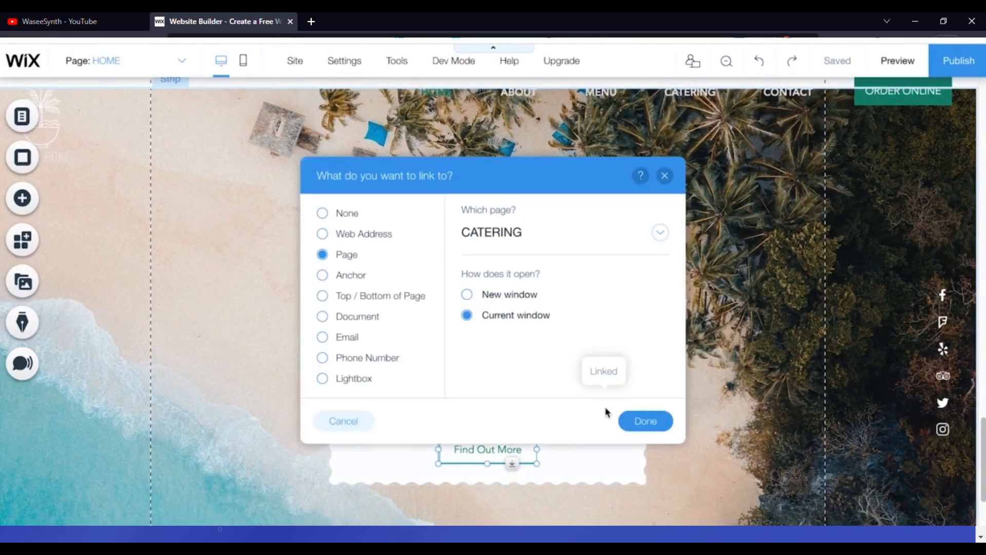
{"action": "left_click", "coordinate": [492, 235]}
{"action": "left_click", "coordinate": [500, 366]}
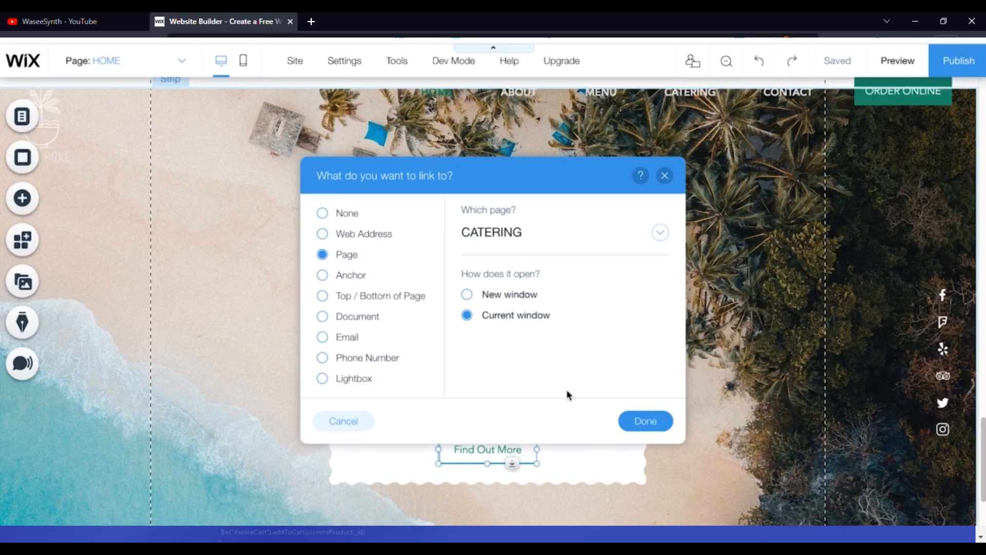
{"action": "left_click", "coordinate": [642, 427]}
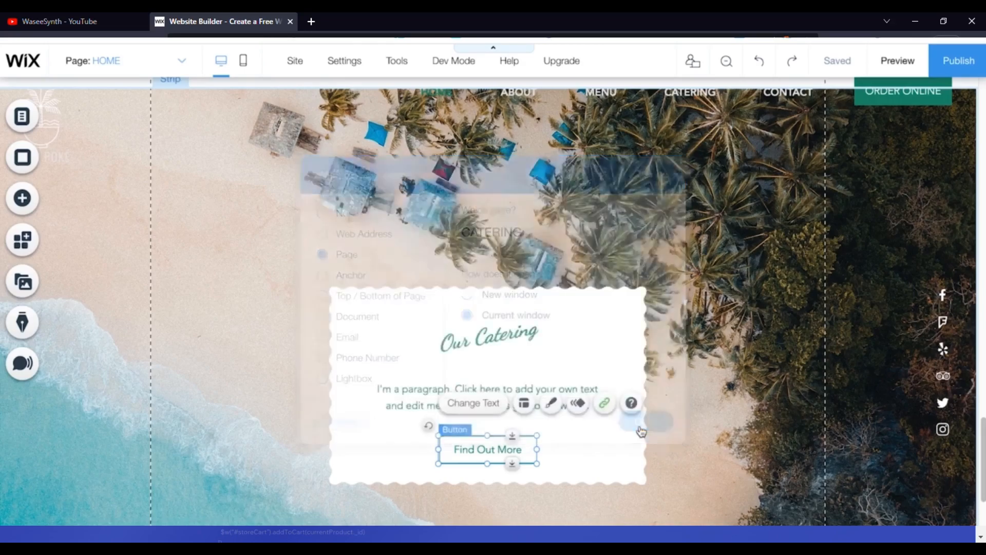
Step: Add a plain black Classic strip between the beach photo strip and the footer of the home page
{"action": "left_click", "coordinate": [609, 460]}
{"action": "scroll", "coordinate": [594, 481], "scroll_direction": "down", "scroll_amount": 8}
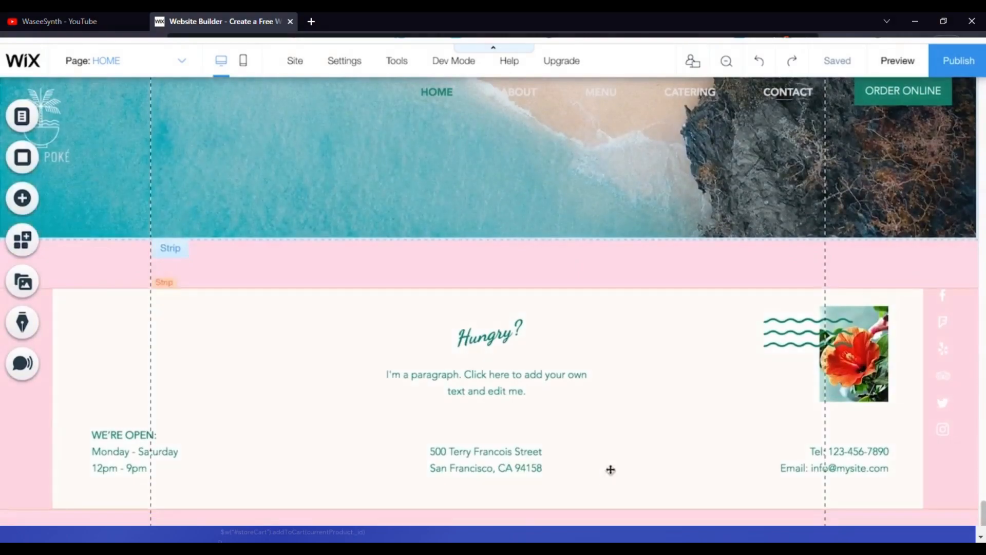
{"action": "left_click", "coordinate": [133, 452]}
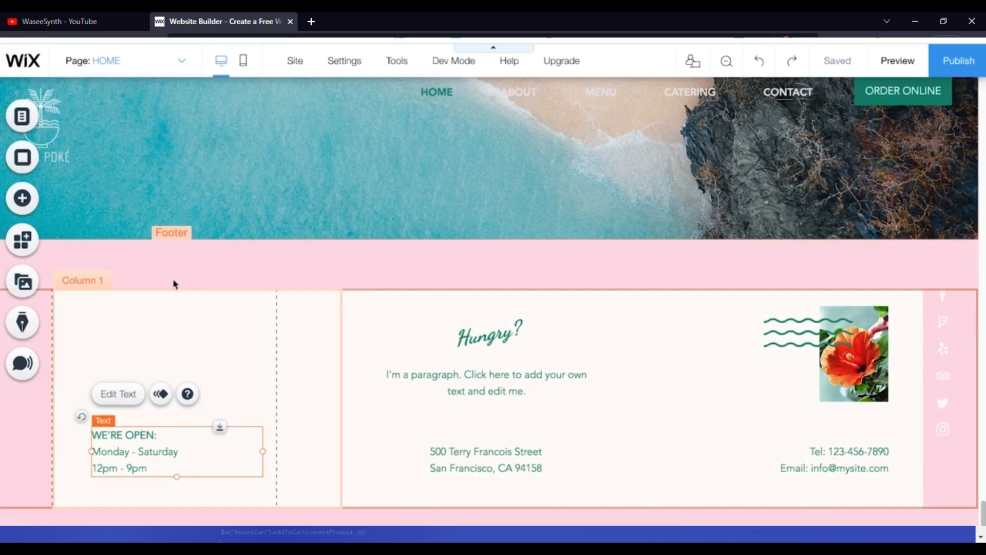
{"action": "left_click", "coordinate": [20, 204]}
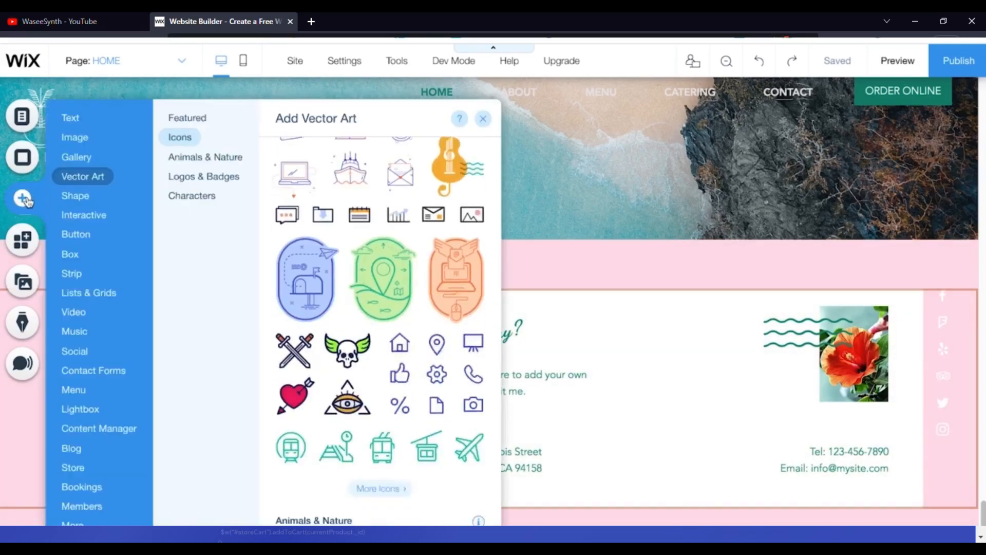
{"action": "left_click", "coordinate": [79, 288]}
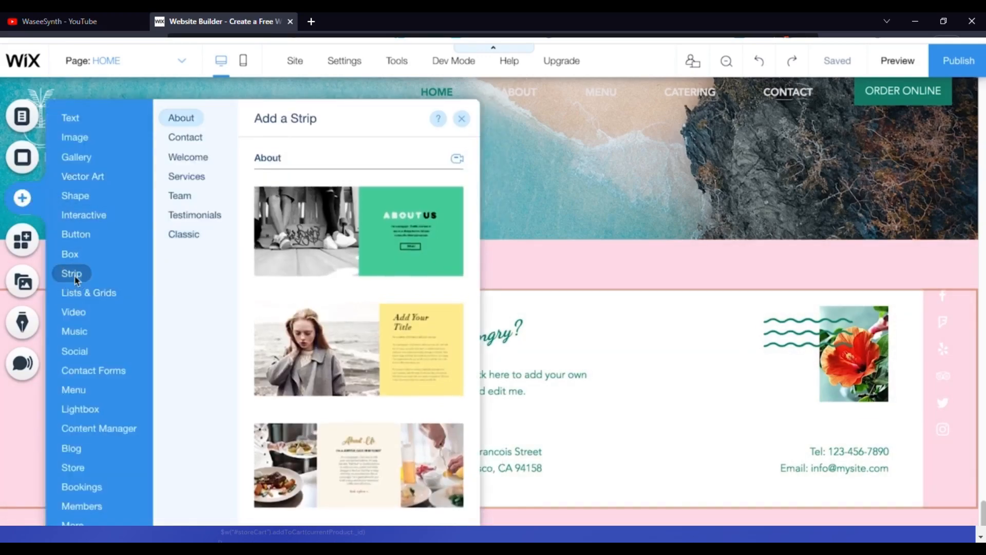
{"action": "left_click", "coordinate": [184, 236]}
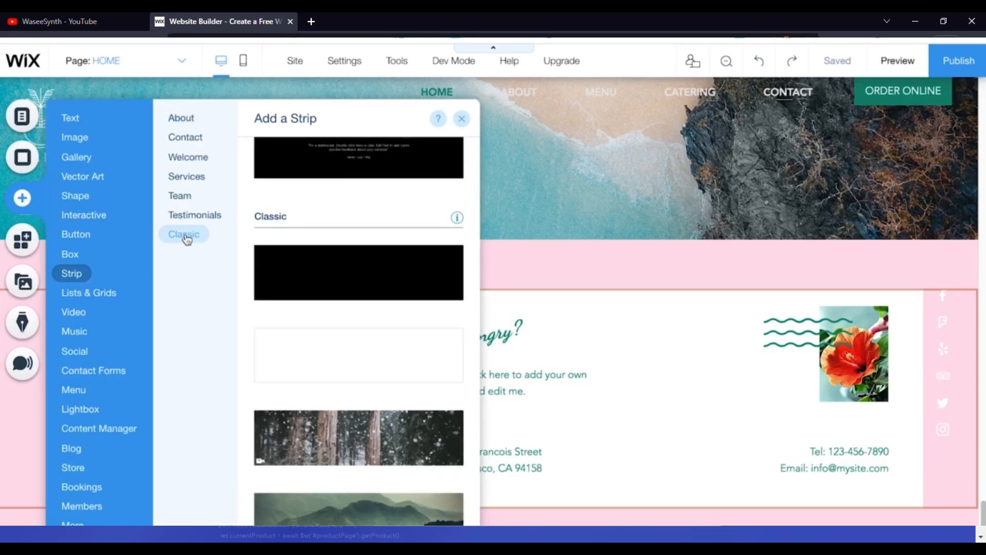
{"action": "left_click_drag", "start_coordinate": [312, 287], "coordinate": [483, 286]}
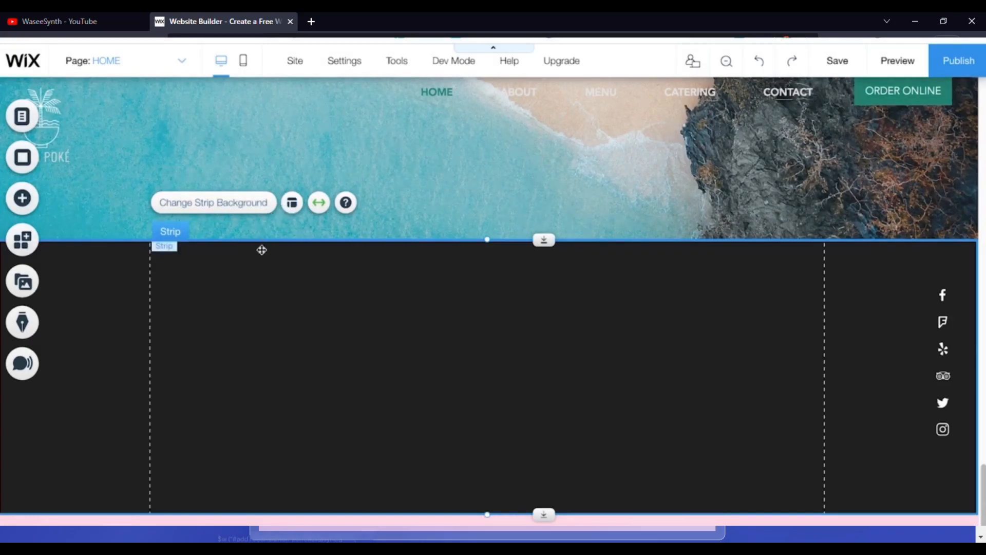
Step: Split the new black strip into two columns, and dismiss the tip about columns and strips
{"action": "left_click", "coordinate": [292, 204]}
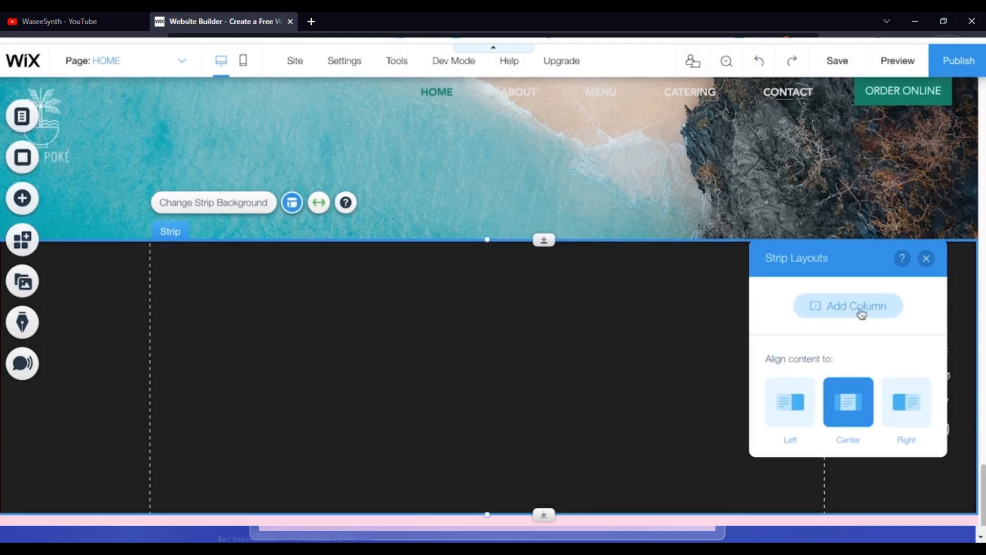
{"action": "left_click", "coordinate": [837, 312]}
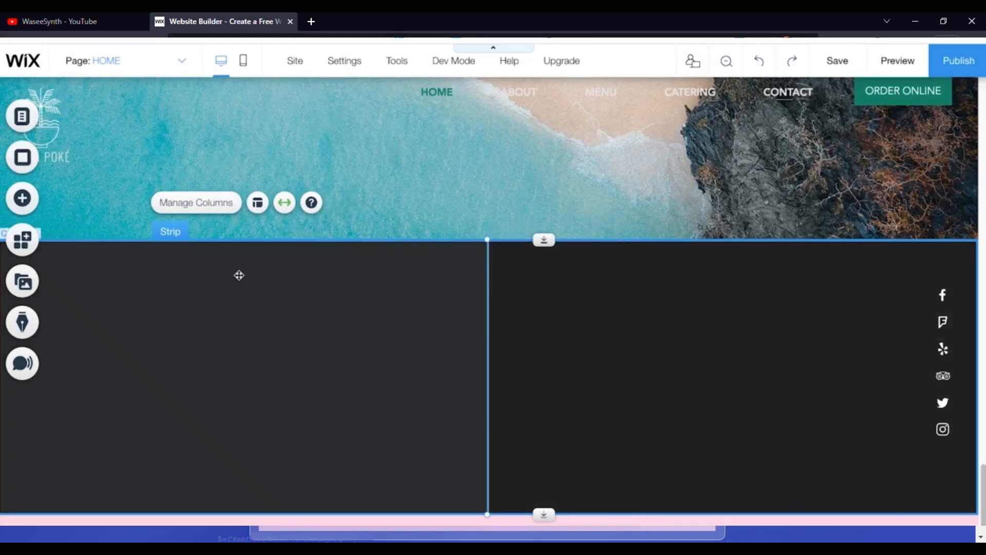
{"action": "left_click", "coordinate": [400, 278]}
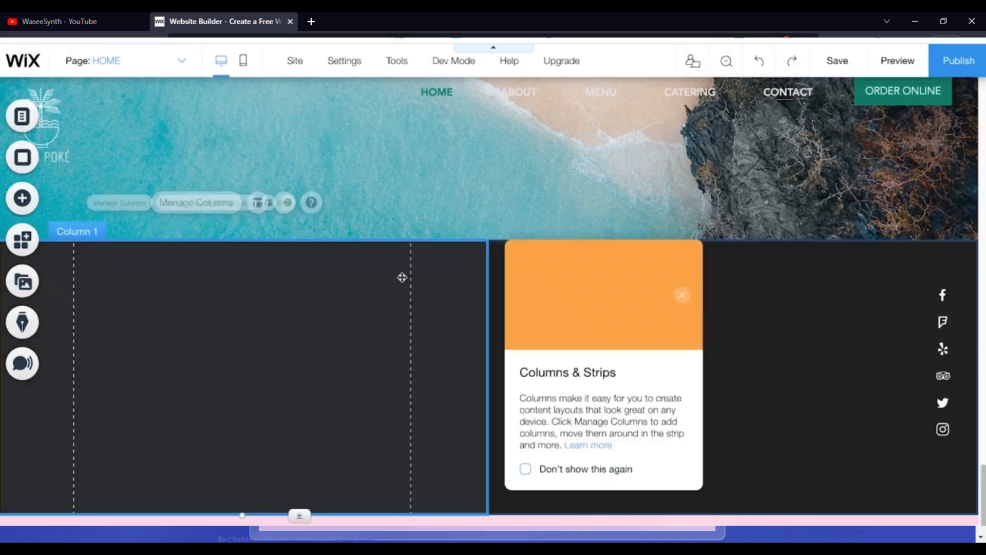
{"action": "left_click", "coordinate": [682, 296]}
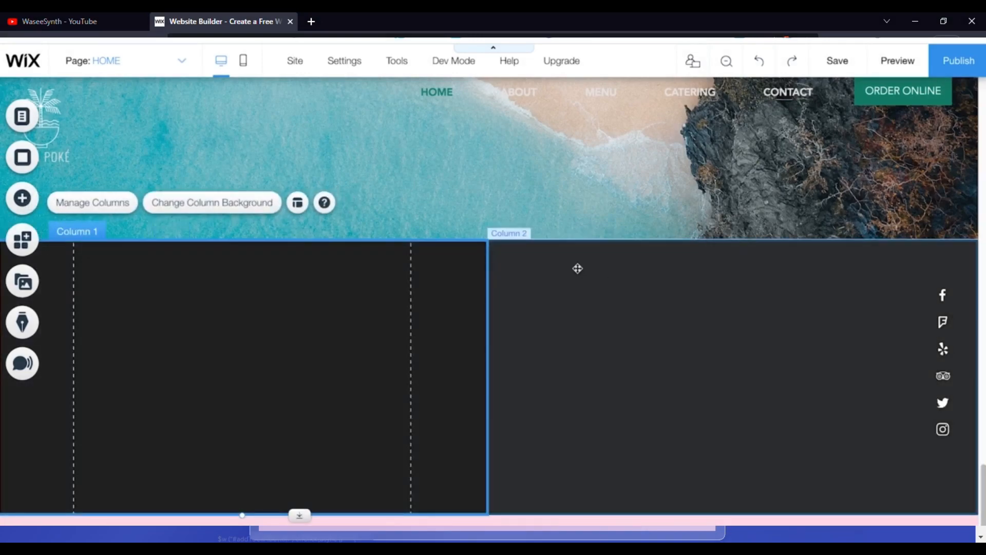
Step: Add three more columns to the black strip so that it has five columns
{"action": "left_click", "coordinate": [102, 204]}
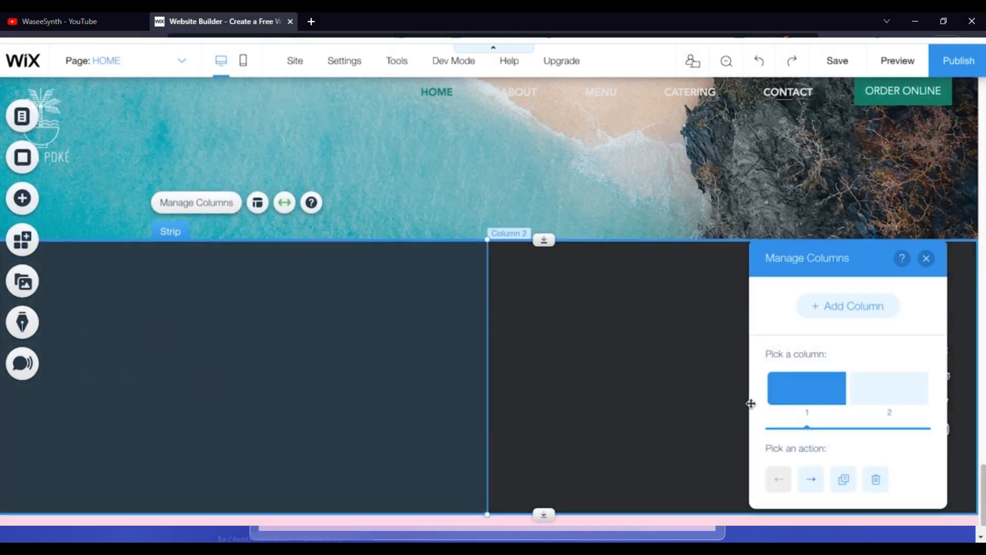
{"action": "left_click", "coordinate": [841, 310]}
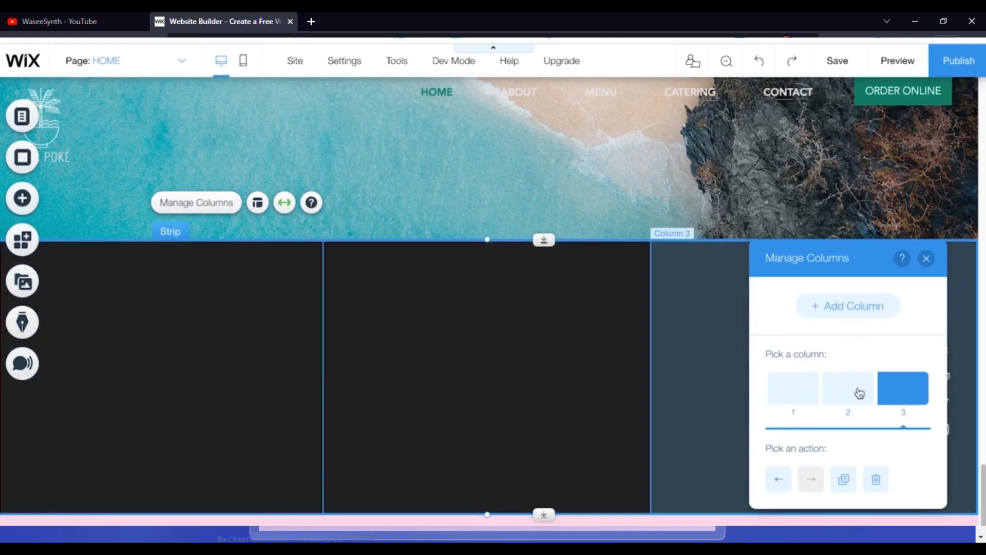
{"action": "left_click", "coordinate": [840, 309]}
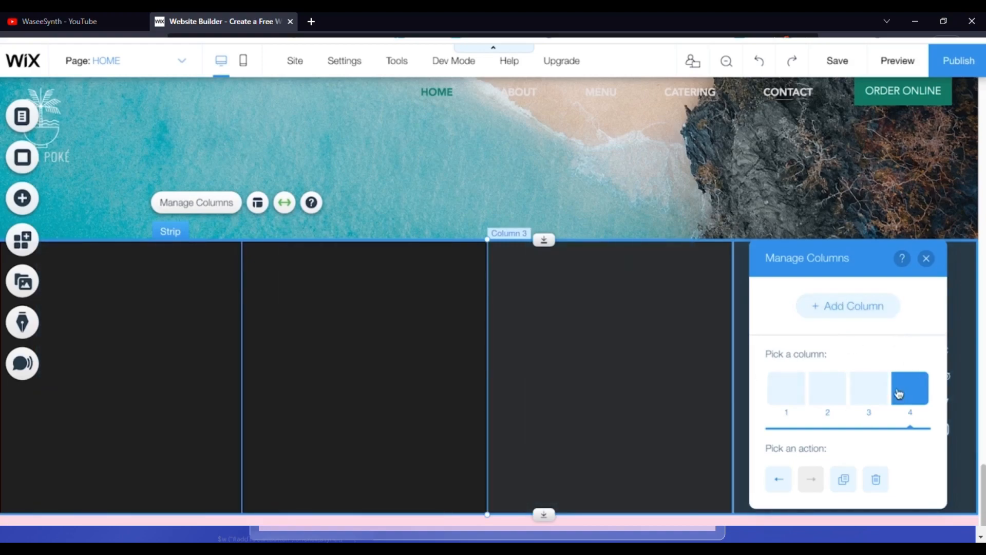
{"action": "left_click", "coordinate": [856, 304]}
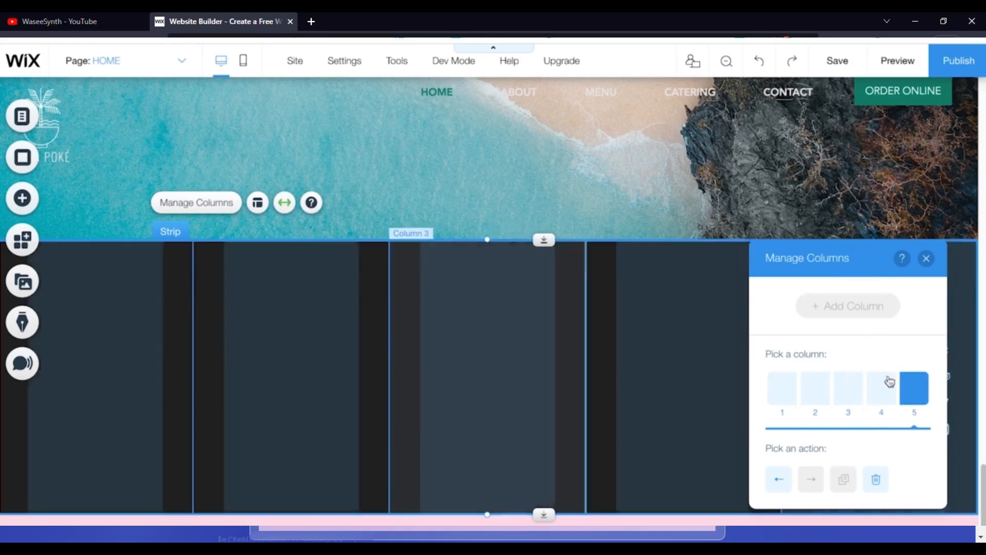
{"action": "left_click", "coordinate": [926, 258]}
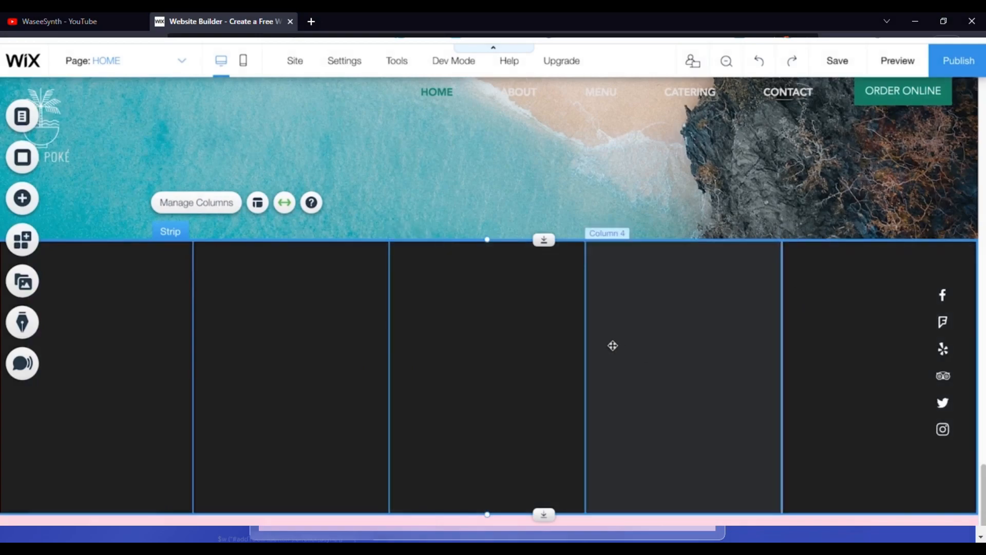
Step: Give the third column of the black strip the Grunge Blackboard Transparent background image
{"action": "left_click", "coordinate": [504, 335]}
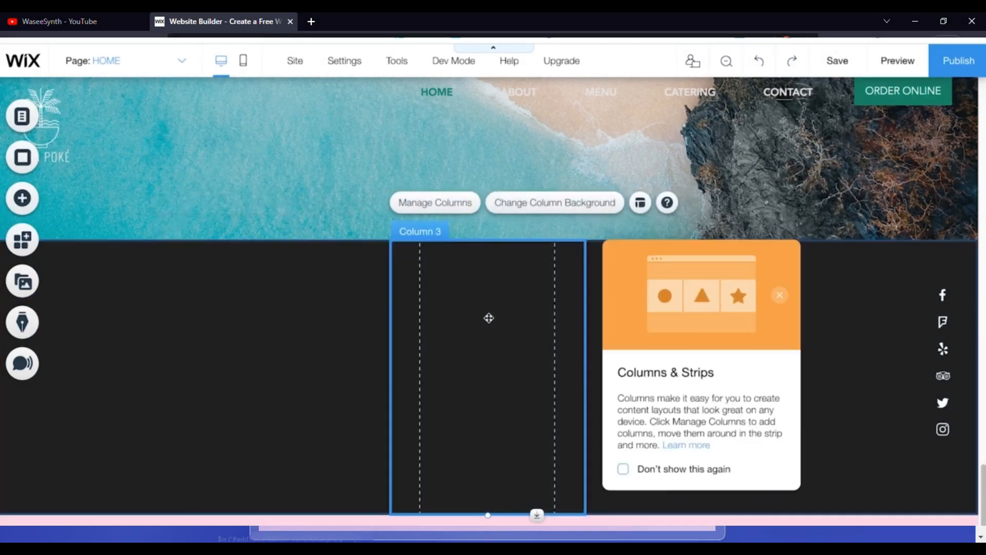
{"action": "left_click", "coordinate": [528, 209]}
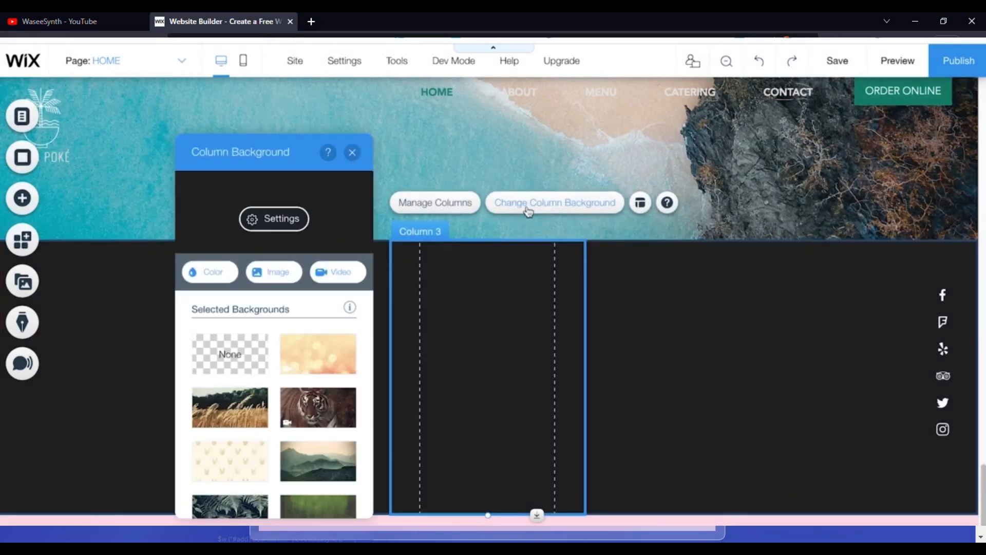
{"action": "scroll", "coordinate": [328, 452], "scroll_direction": "down", "scroll_amount": 2}
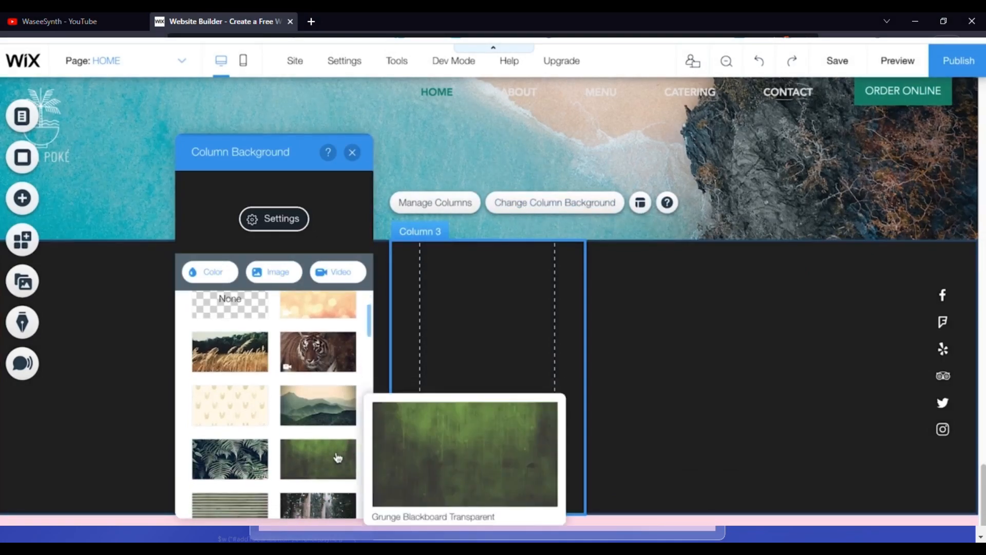
{"action": "left_click", "coordinate": [323, 466]}
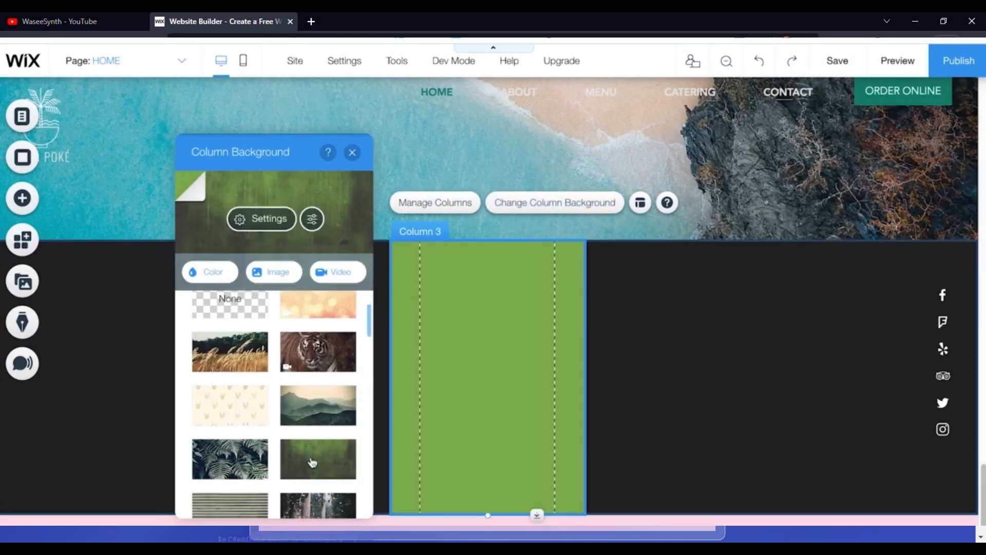
{"action": "left_click", "coordinate": [210, 272]}
{"action": "left_click", "coordinate": [346, 206]}
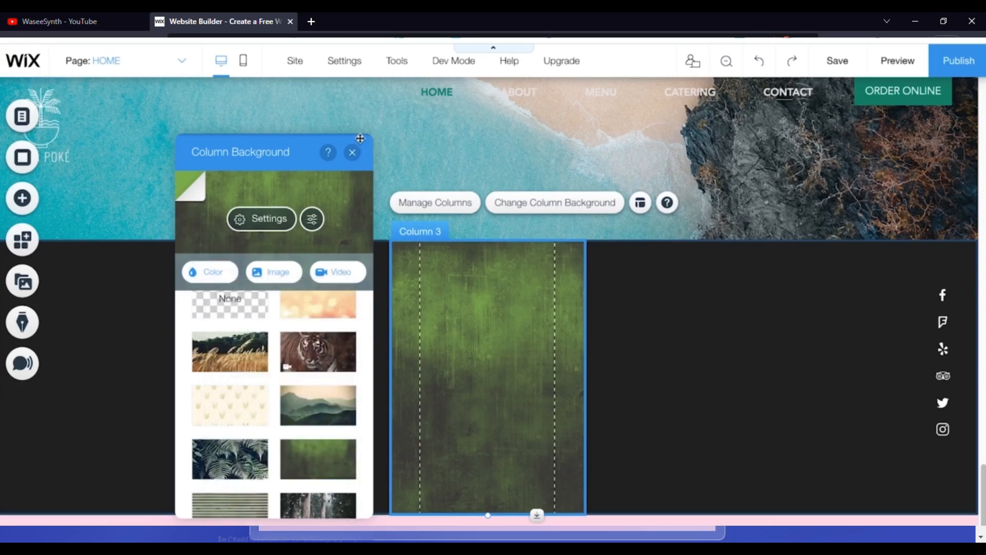
{"action": "left_click", "coordinate": [352, 153]}
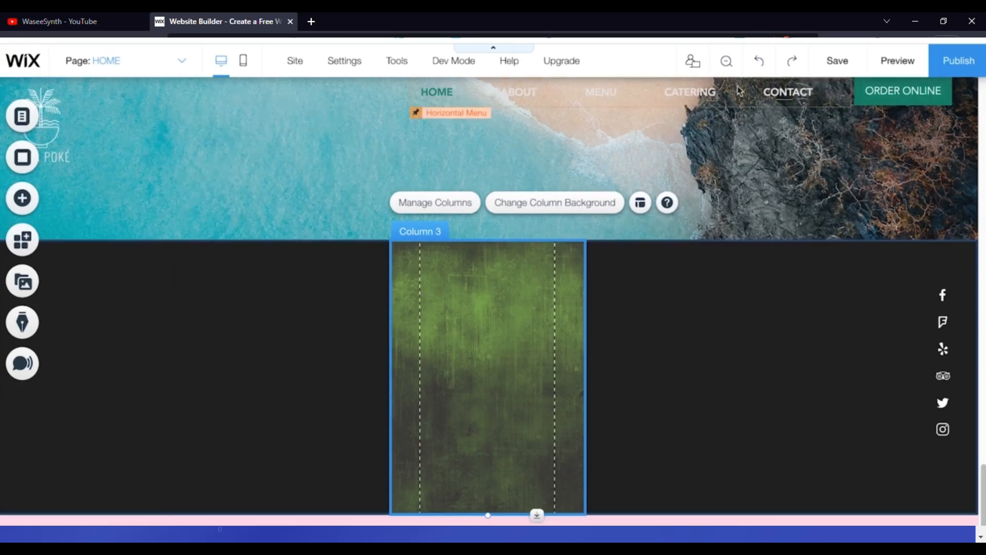
Step: Undo the third column's background, the added columns and the black strip above the footer
{"action": "left_click", "coordinate": [759, 63]}
{"action": "left_click", "coordinate": [760, 65]}
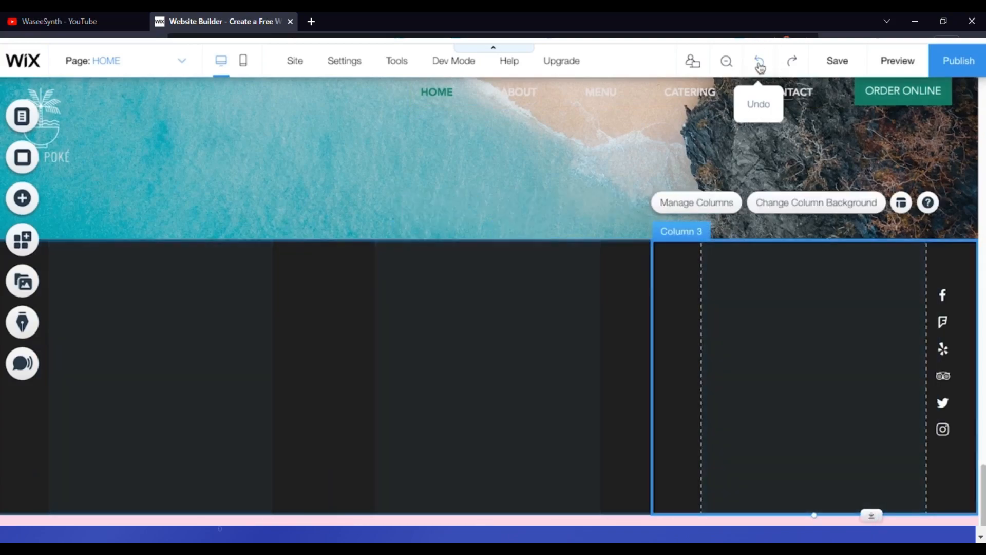
{"action": "left_click", "coordinate": [759, 65]}
{"action": "left_click", "coordinate": [760, 66]}
{"action": "left_click", "coordinate": [760, 66]}
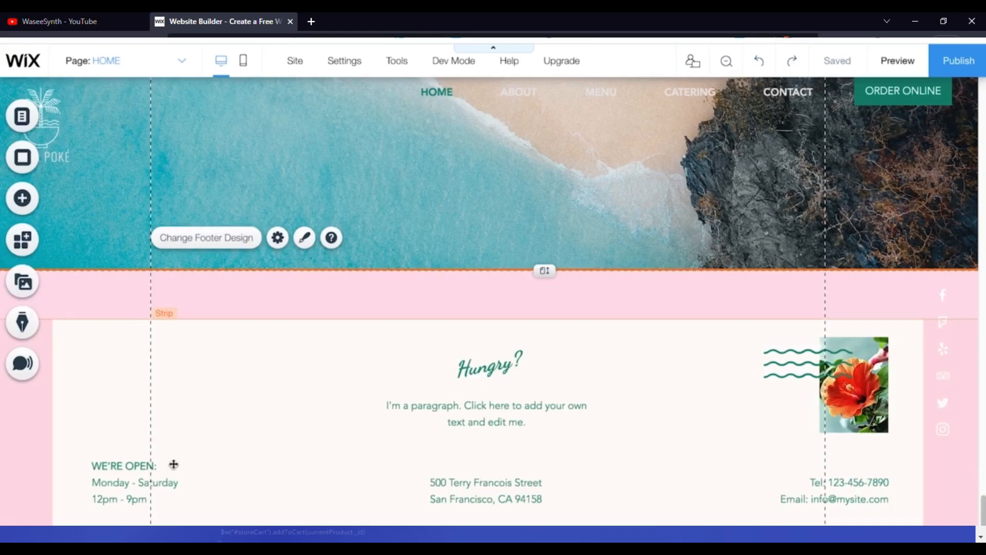
Step: Inspect the opening hours, paragraph and address text boxes in the home page footer
{"action": "left_click", "coordinate": [143, 485]}
{"action": "left_click", "coordinate": [442, 409]}
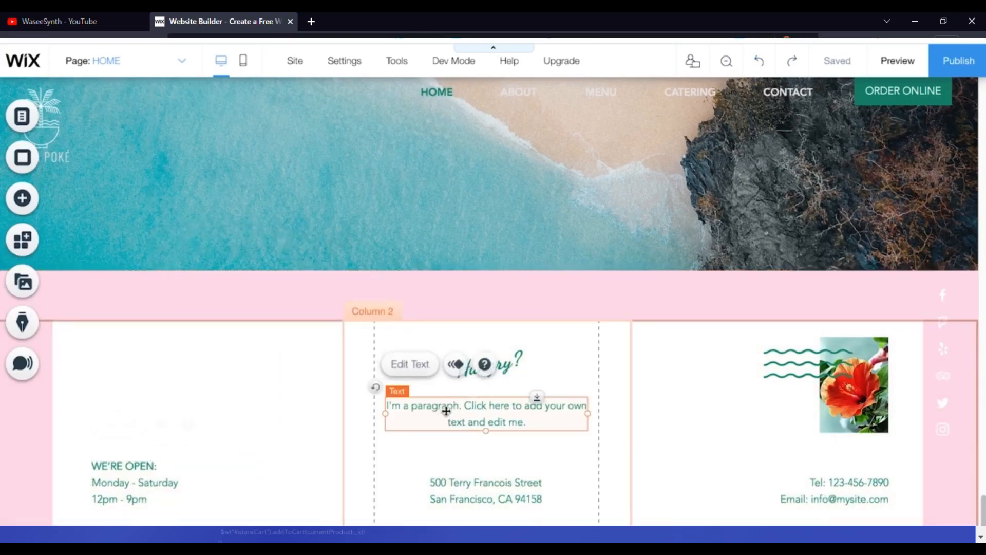
{"action": "left_click", "coordinate": [486, 493]}
{"action": "left_click", "coordinate": [145, 501]}
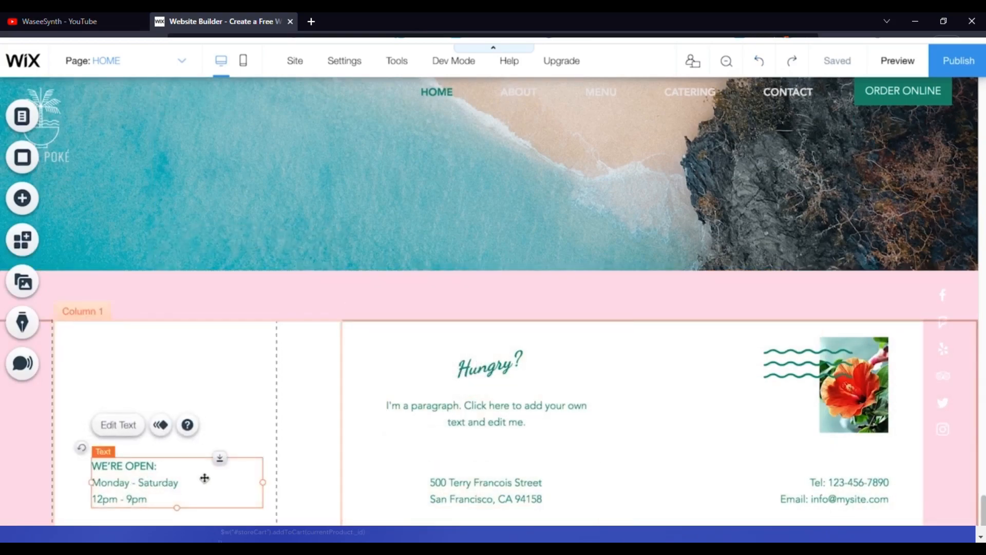
{"action": "scroll", "coordinate": [594, 392], "scroll_direction": "up", "scroll_amount": 10}
{"action": "scroll", "coordinate": [595, 391], "scroll_direction": "up", "scroll_amount": 15}
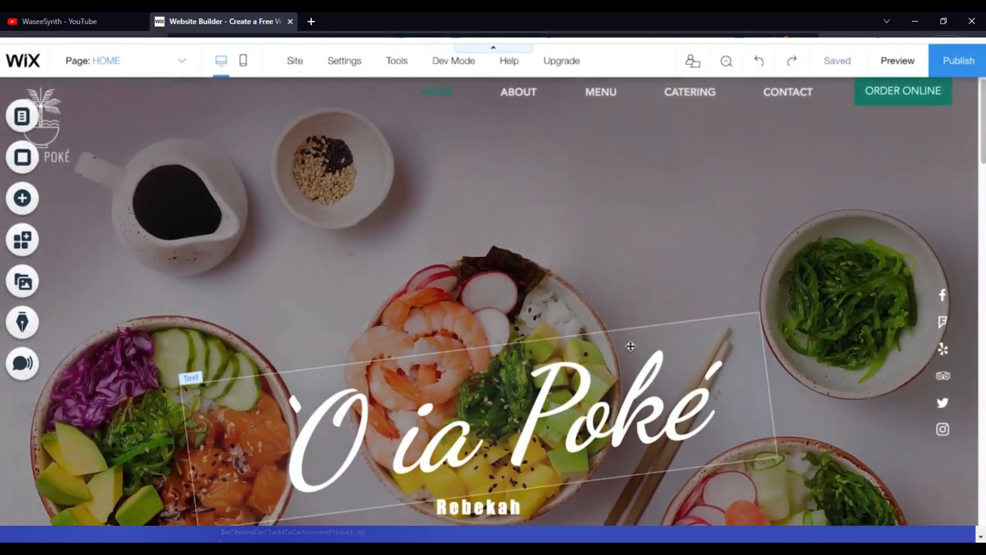
{"action": "scroll", "coordinate": [630, 345], "scroll_direction": "down", "scroll_amount": 5}
{"action": "scroll", "coordinate": [630, 346], "scroll_direction": "up", "scroll_amount": 5}
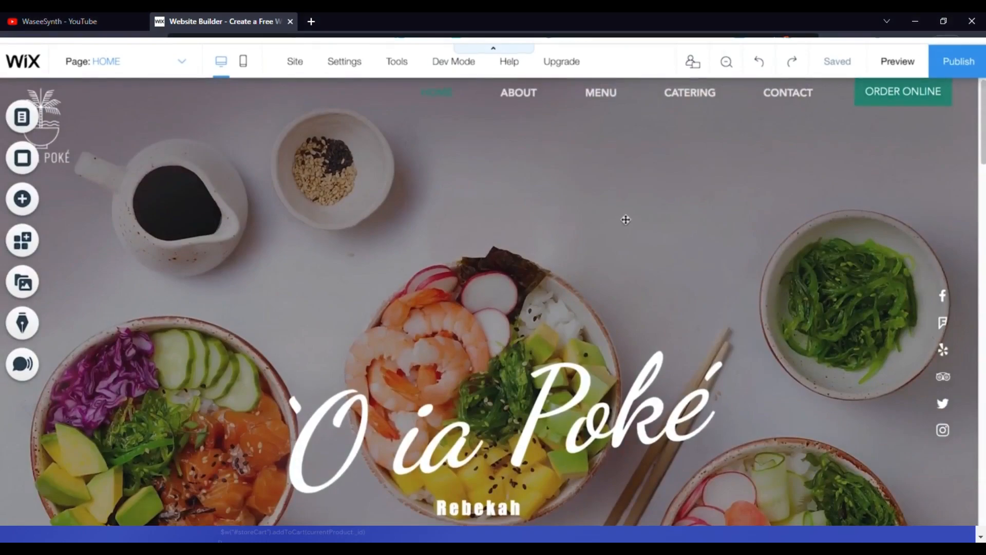
{"action": "scroll", "coordinate": [625, 220], "scroll_direction": "down", "scroll_amount": 1}
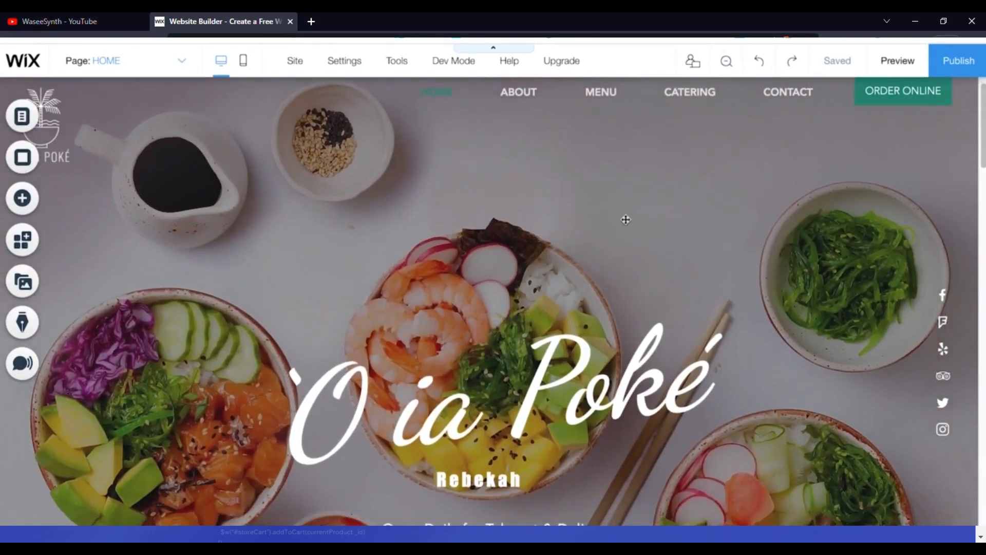
{"action": "scroll", "coordinate": [625, 220], "scroll_direction": "up", "scroll_amount": 1}
{"action": "scroll", "coordinate": [626, 220], "scroll_direction": "down", "scroll_amount": 1}
{"action": "scroll", "coordinate": [626, 220], "scroll_direction": "up", "scroll_amount": 1}
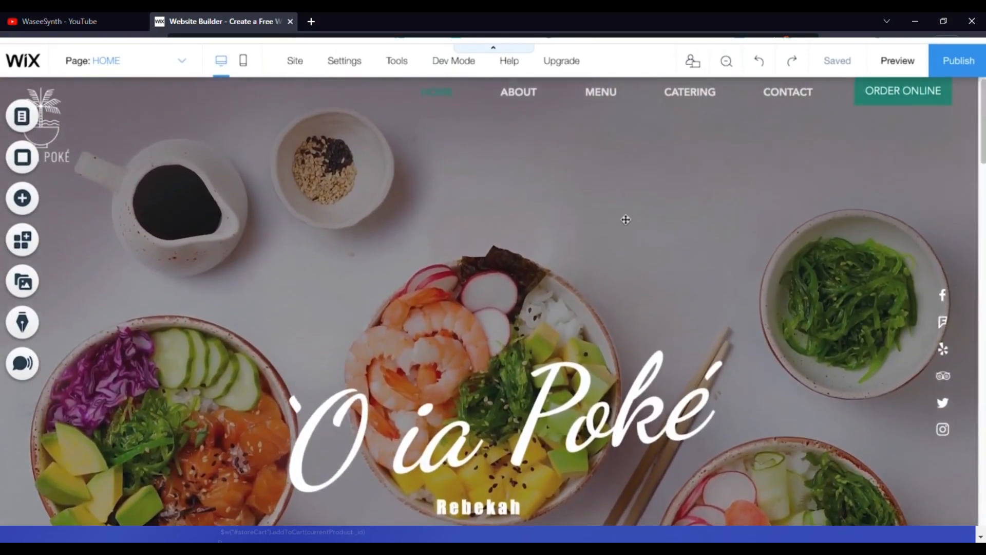
{"action": "scroll", "coordinate": [625, 219], "scroll_direction": "down", "scroll_amount": 1}
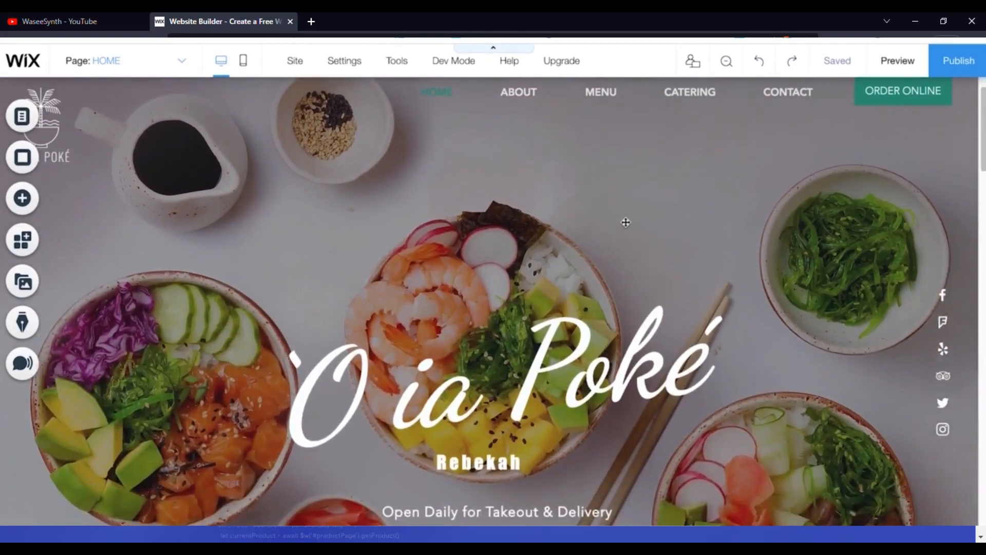
{"action": "scroll", "coordinate": [626, 220], "scroll_direction": "up", "scroll_amount": 1}
Step: Switch to the CONTACT page and examine its form, map, illustrations and footer
{"action": "left_click", "coordinate": [179, 68]}
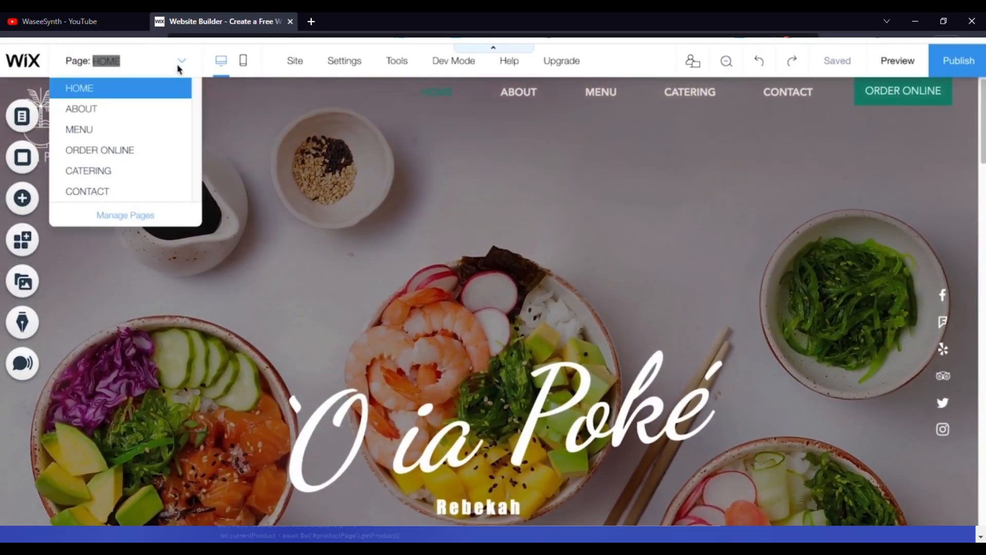
{"action": "left_click", "coordinate": [116, 191]}
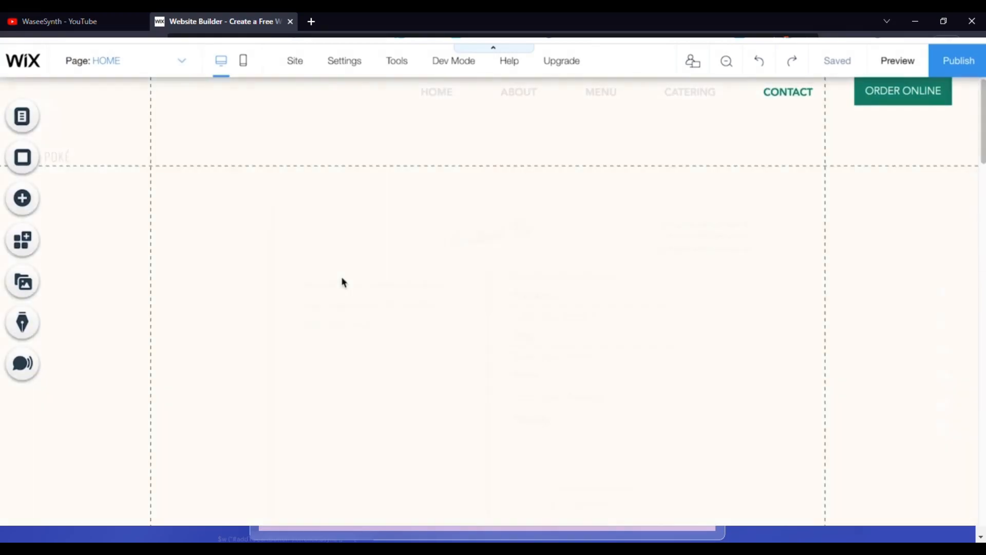
{"action": "scroll", "coordinate": [381, 324], "scroll_direction": "down", "scroll_amount": 2}
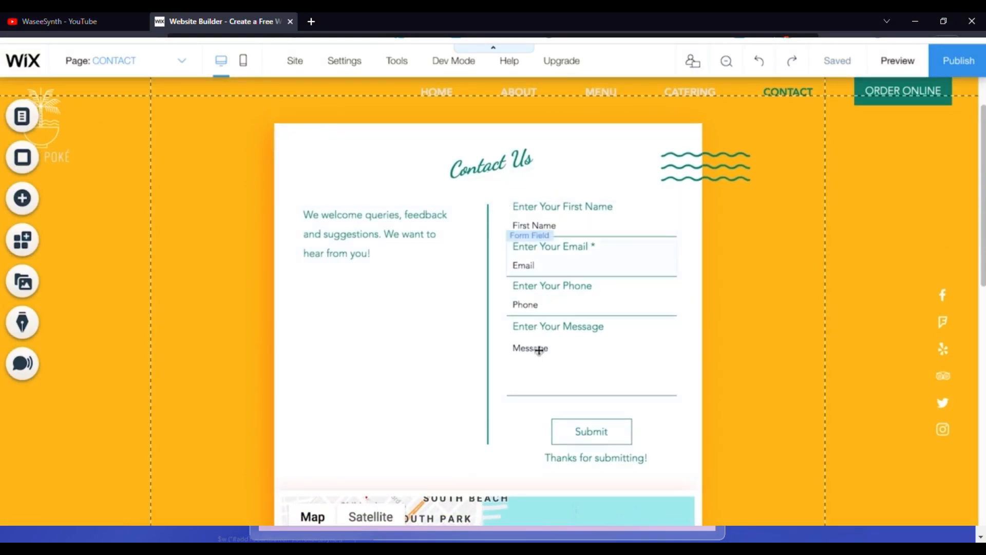
{"action": "scroll", "coordinate": [536, 388], "scroll_direction": "down", "scroll_amount": 5}
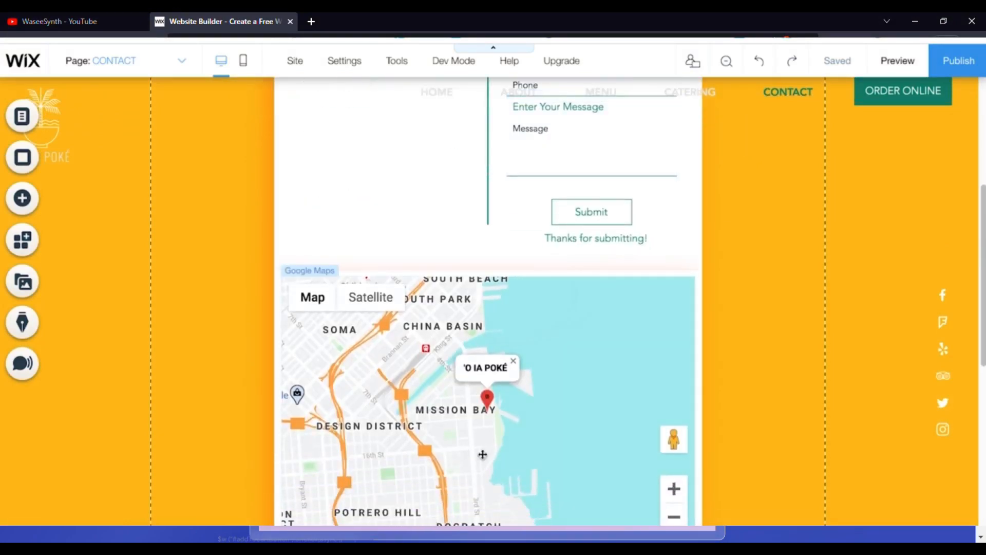
{"action": "scroll", "coordinate": [442, 497], "scroll_direction": "down", "scroll_amount": 4}
{"action": "scroll", "coordinate": [442, 495], "scroll_direction": "down", "scroll_amount": 4}
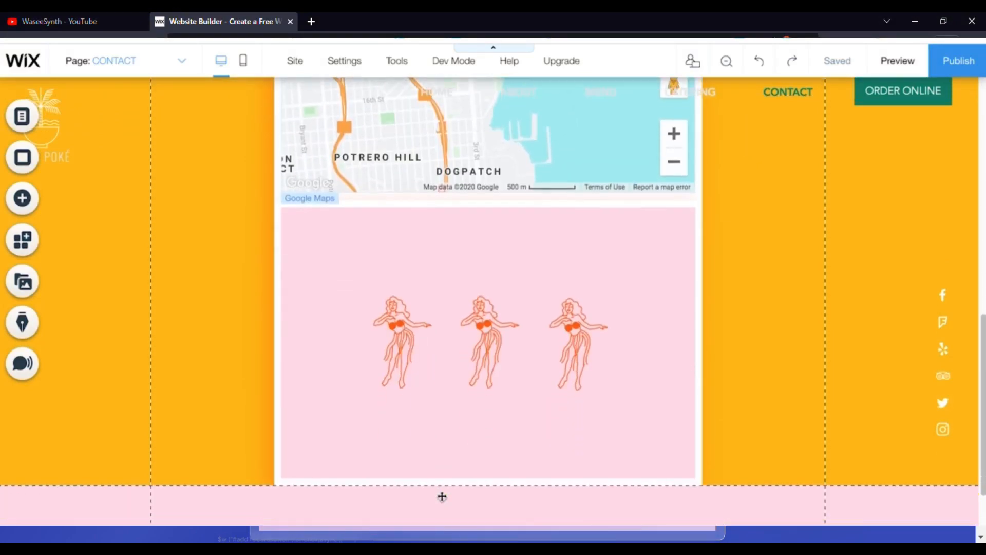
{"action": "scroll", "coordinate": [528, 461], "scroll_direction": "down", "scroll_amount": 1}
{"action": "scroll", "coordinate": [528, 461], "scroll_direction": "down", "scroll_amount": 4}
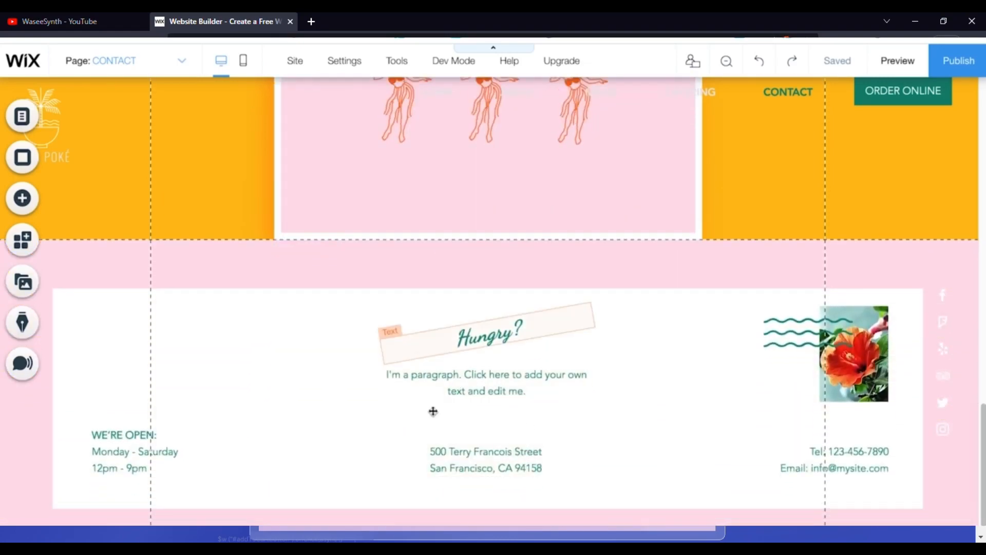
{"action": "scroll", "coordinate": [564, 521], "scroll_direction": "up", "scroll_amount": 15}
{"action": "scroll", "coordinate": [563, 522], "scroll_direction": "up", "scroll_amount": 2}
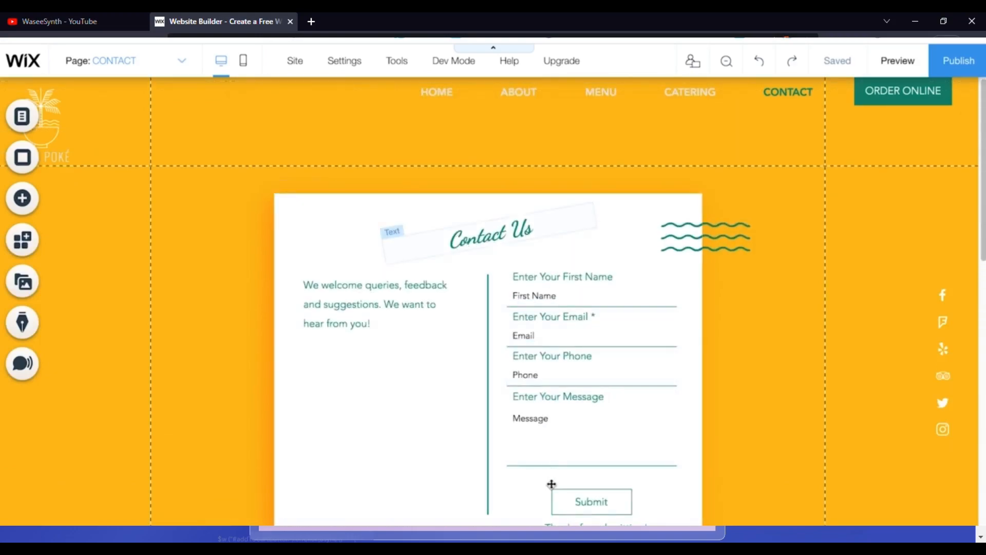
Step: Review the contact form's general settings and its email notification options in the Wix Forms settings
{"action": "left_click", "coordinate": [564, 277]}
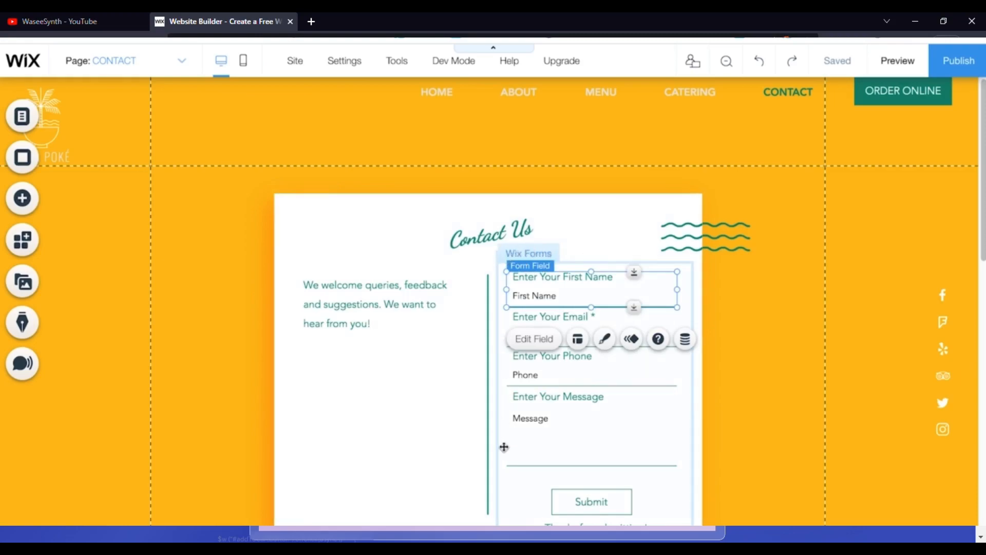
{"action": "left_click", "coordinate": [499, 354]}
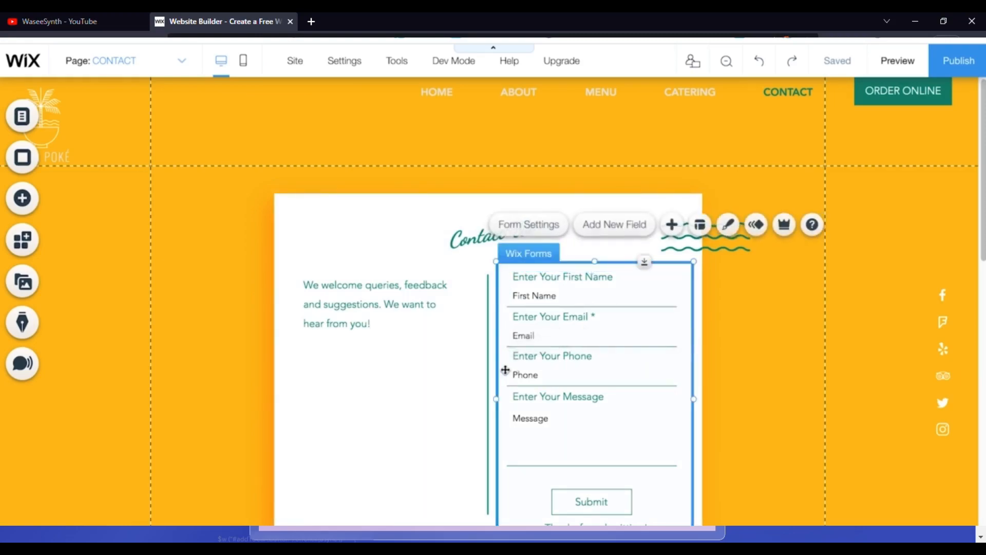
{"action": "left_click", "coordinate": [526, 229]}
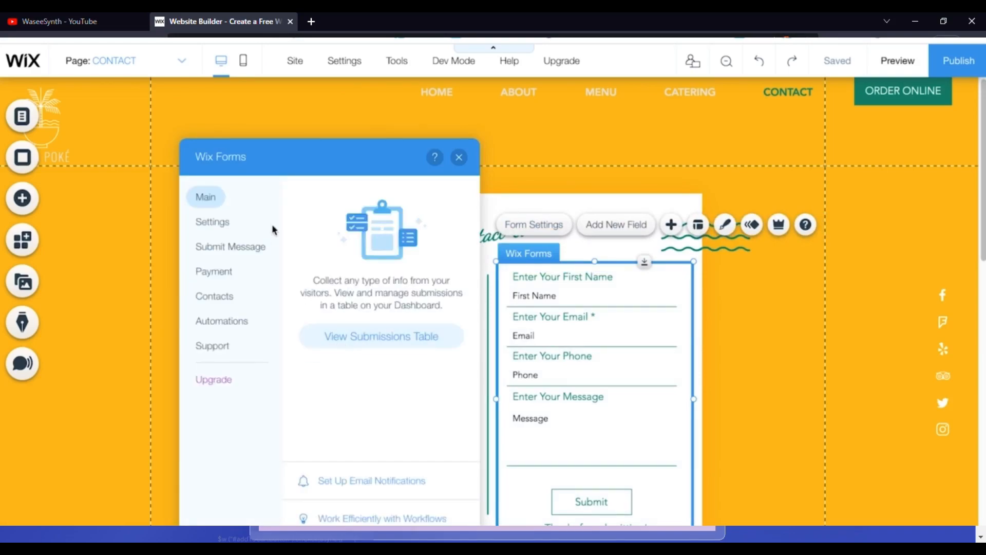
{"action": "left_click", "coordinate": [215, 221]}
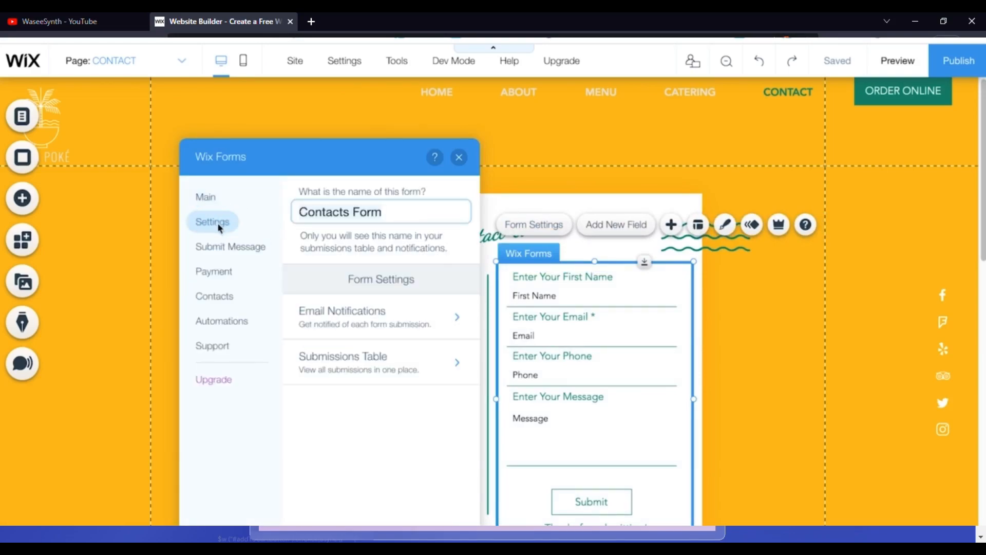
{"action": "left_click", "coordinate": [343, 333]}
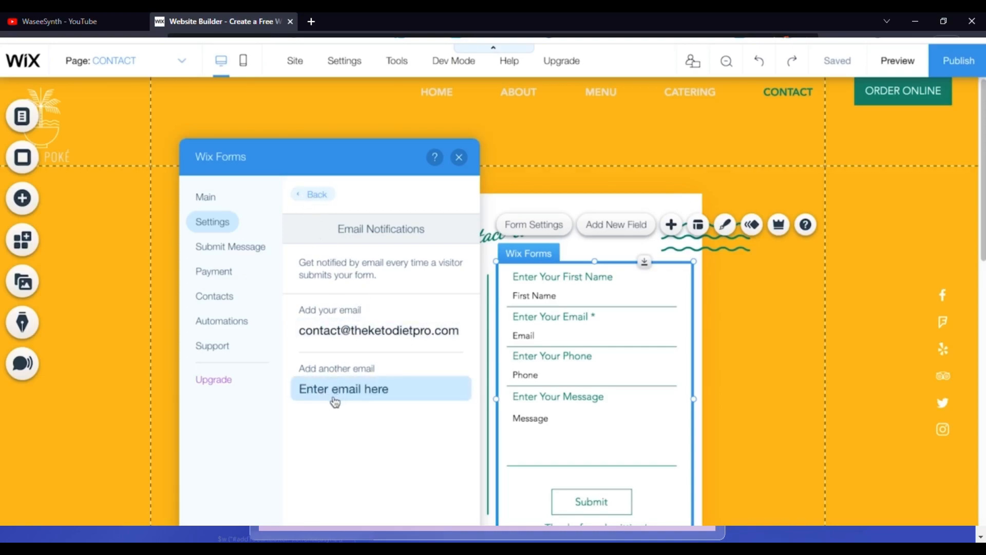
{"action": "left_click", "coordinate": [314, 195]}
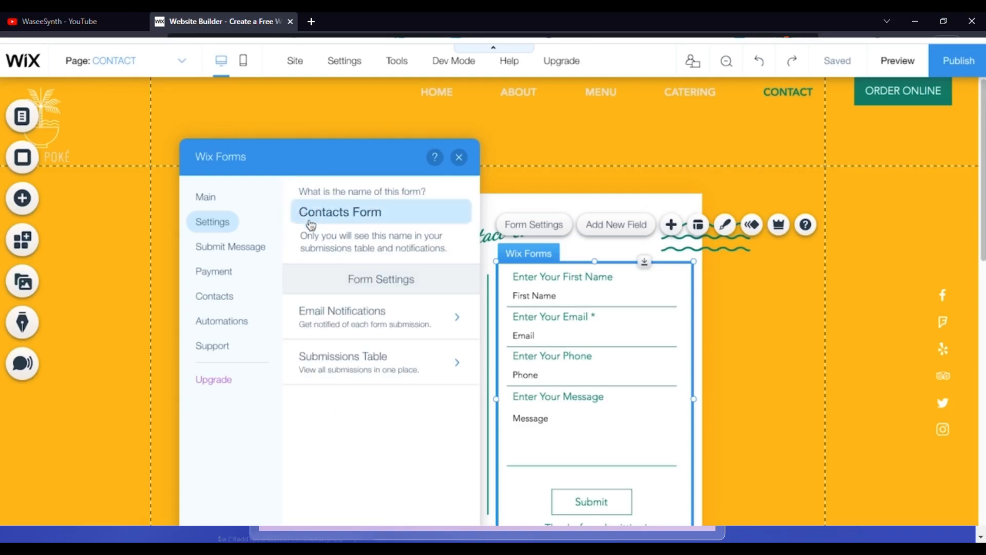
Step: Try Link to external URL as the contact form's submit action, and return it to Show success message
{"action": "left_click", "coordinate": [233, 252]}
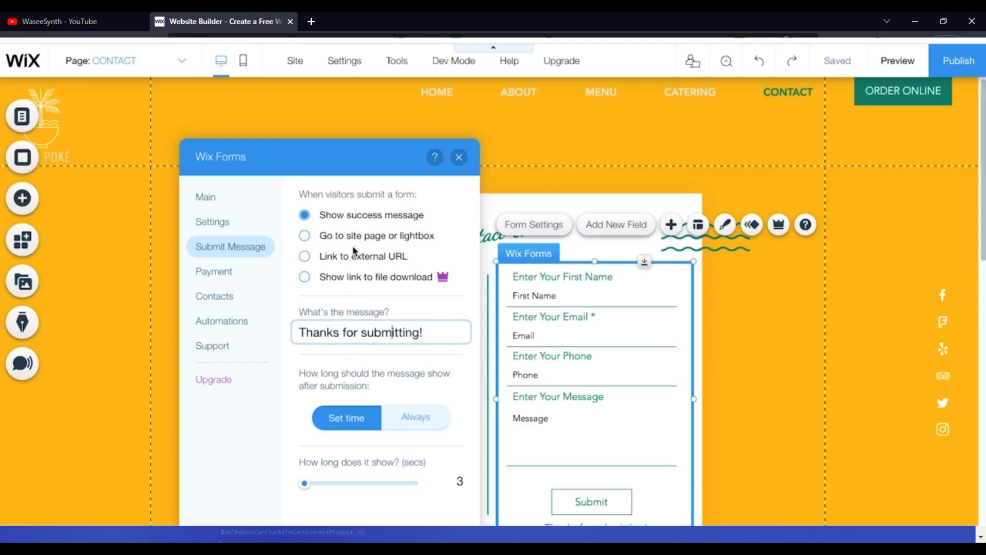
{"action": "left_click", "coordinate": [369, 255]}
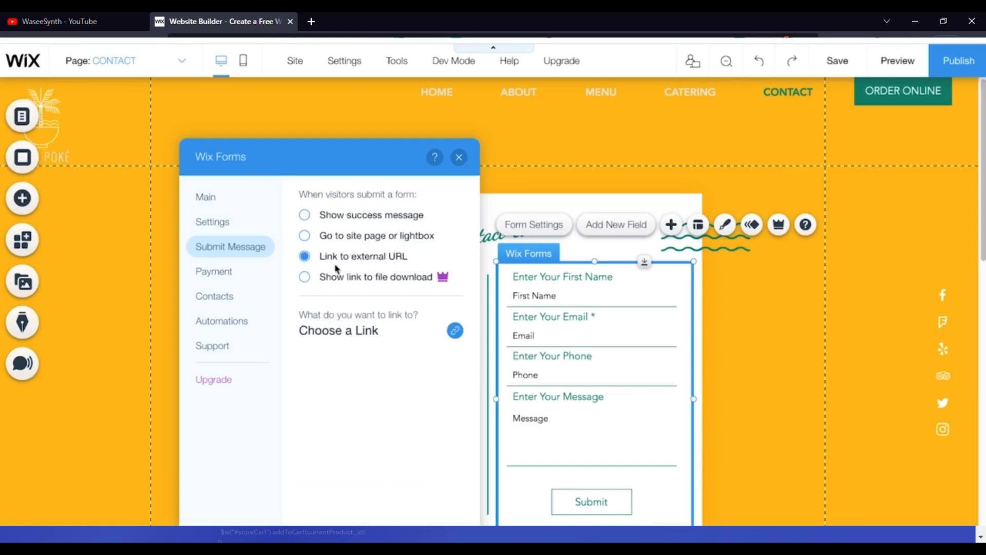
{"action": "left_click", "coordinate": [333, 218]}
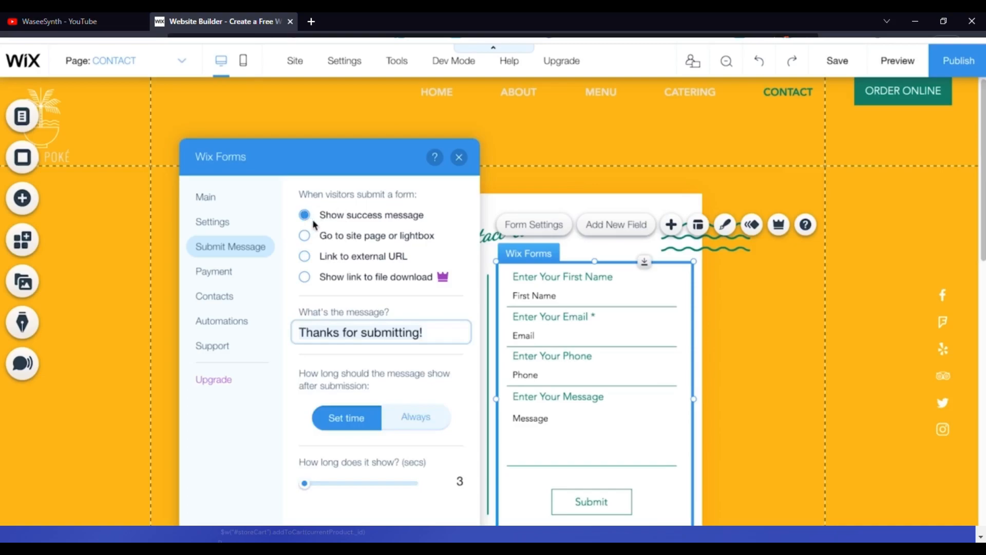
Step: Review the form's payment option and how its fields are matched to contact fields when saving submissions to contacts
{"action": "left_click", "coordinate": [239, 270]}
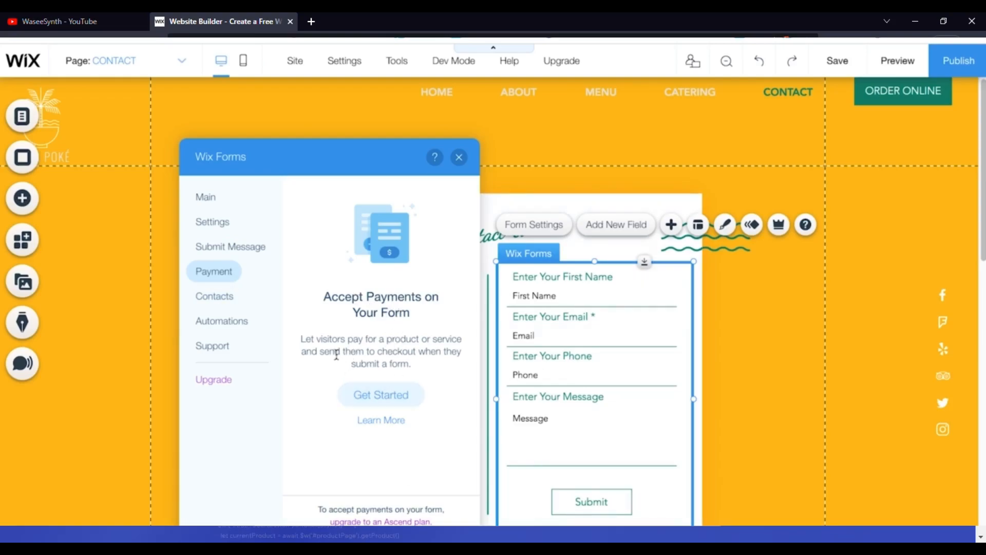
{"action": "left_click", "coordinate": [216, 297]}
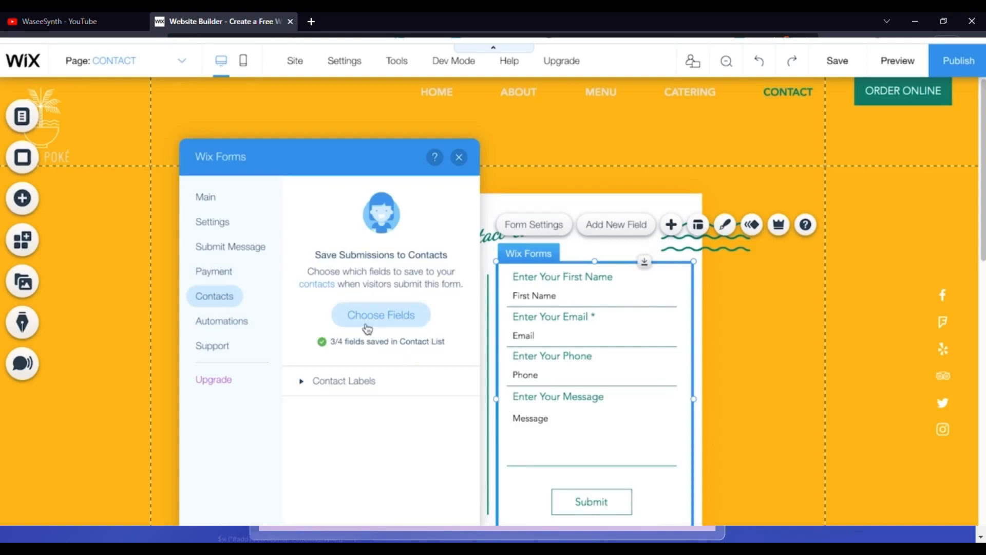
{"action": "left_click", "coordinate": [380, 313]}
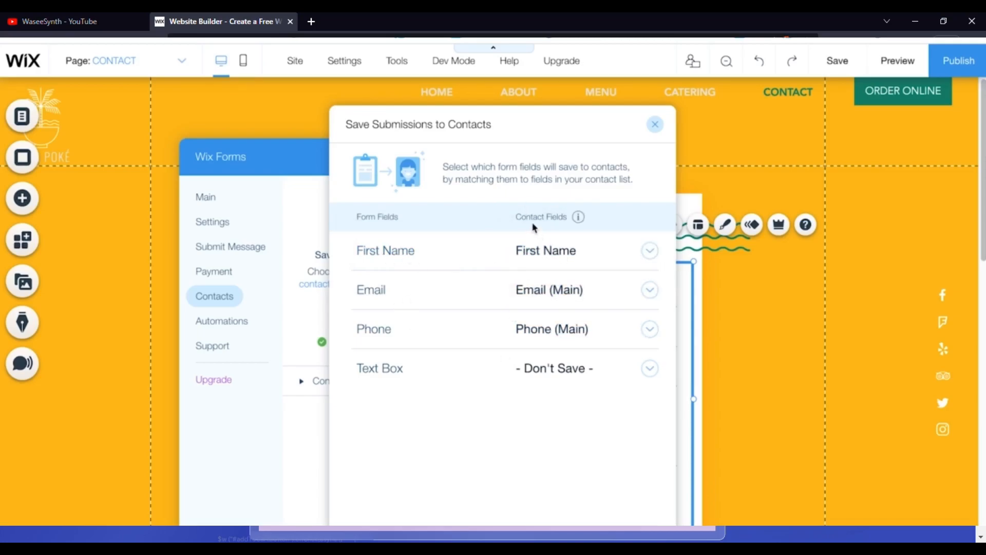
{"action": "left_click", "coordinate": [551, 262]}
{"action": "left_click", "coordinate": [423, 304]}
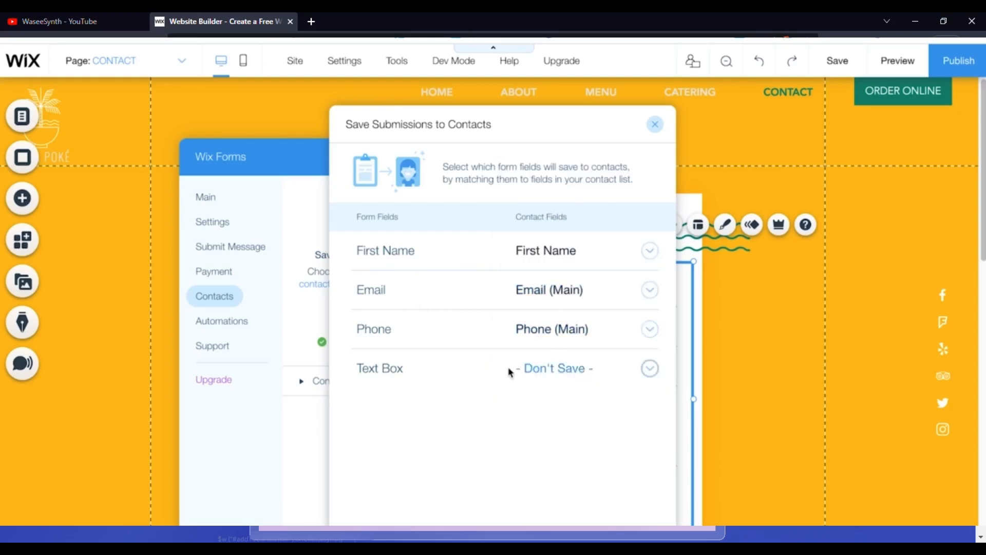
Step: Review the recommended automations for contact form submissions in the Wix Forms settings, and close the settings
{"action": "left_click", "coordinate": [655, 124]}
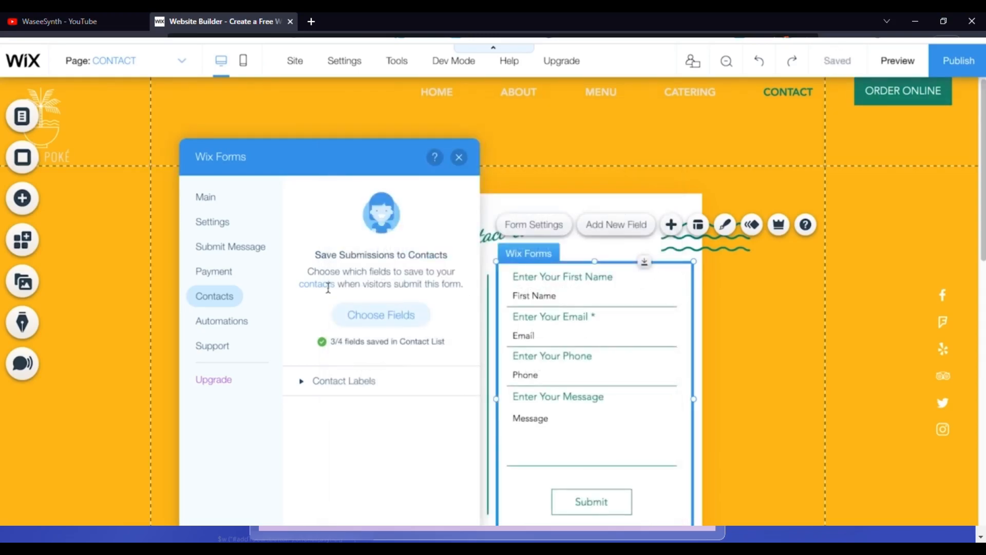
{"action": "left_click", "coordinate": [224, 331]}
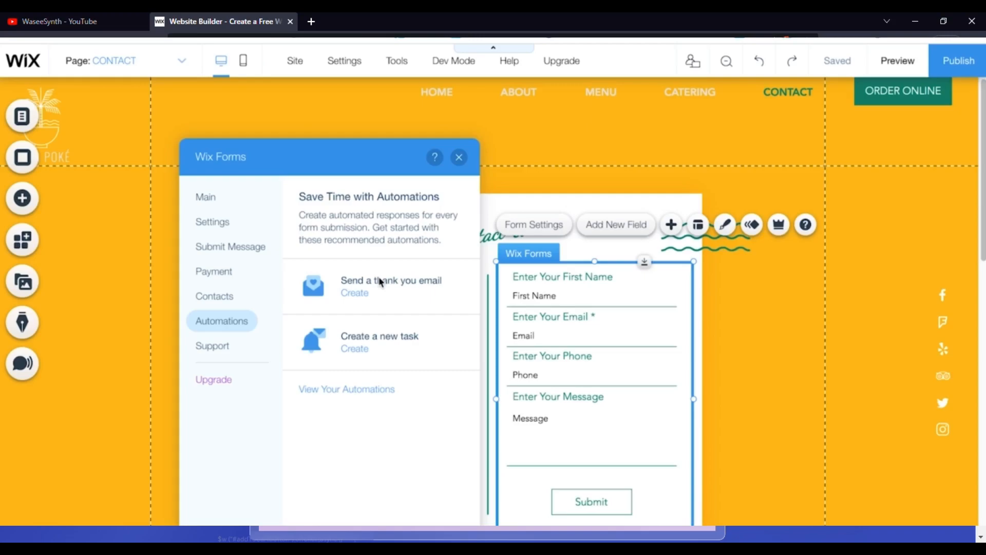
{"action": "left_click", "coordinate": [355, 294]}
{"action": "left_click", "coordinate": [459, 157]}
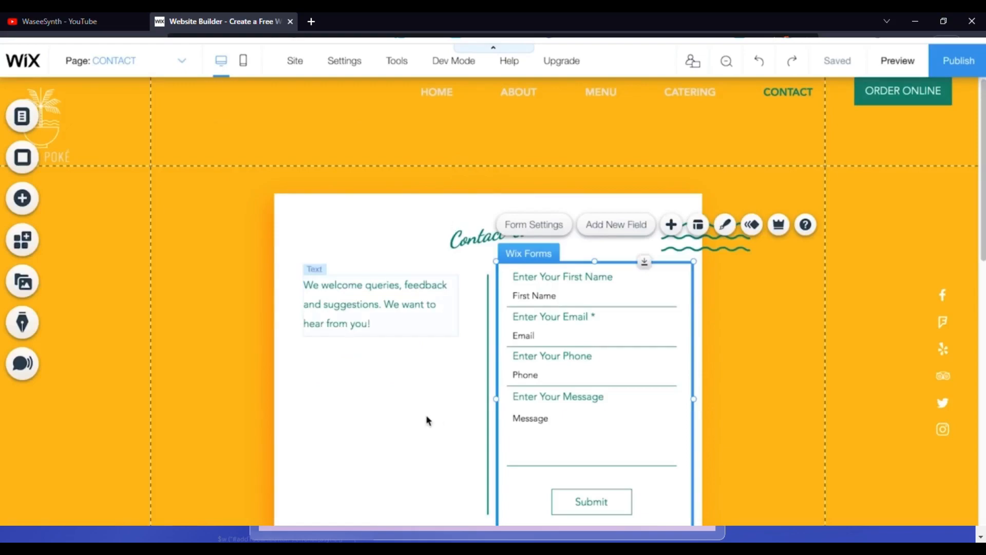
Step: Inspect the editing options of the container box, the contact form and its First Name field
{"action": "scroll", "coordinate": [440, 424], "scroll_direction": "down", "scroll_amount": 1}
{"action": "left_click", "coordinate": [443, 423]}
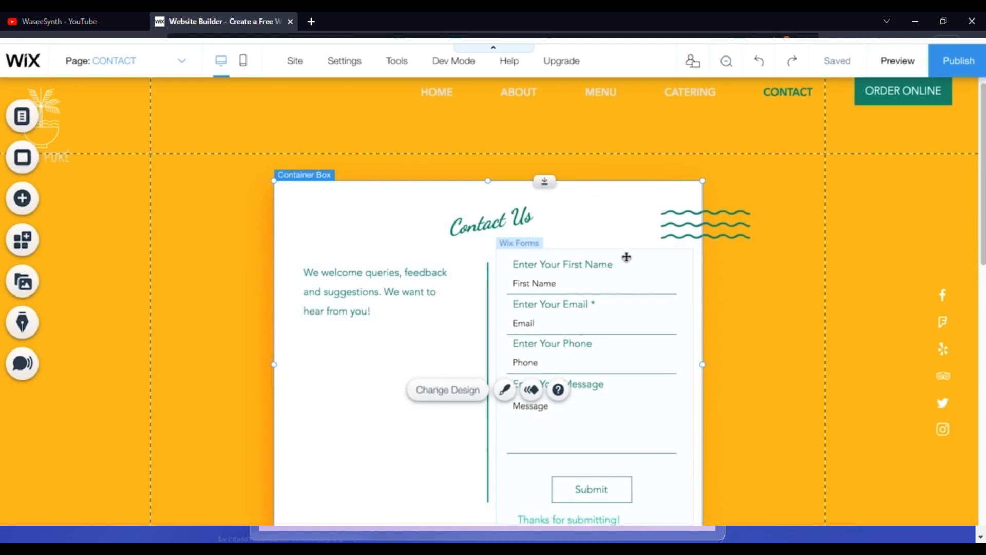
{"action": "left_click", "coordinate": [508, 262]}
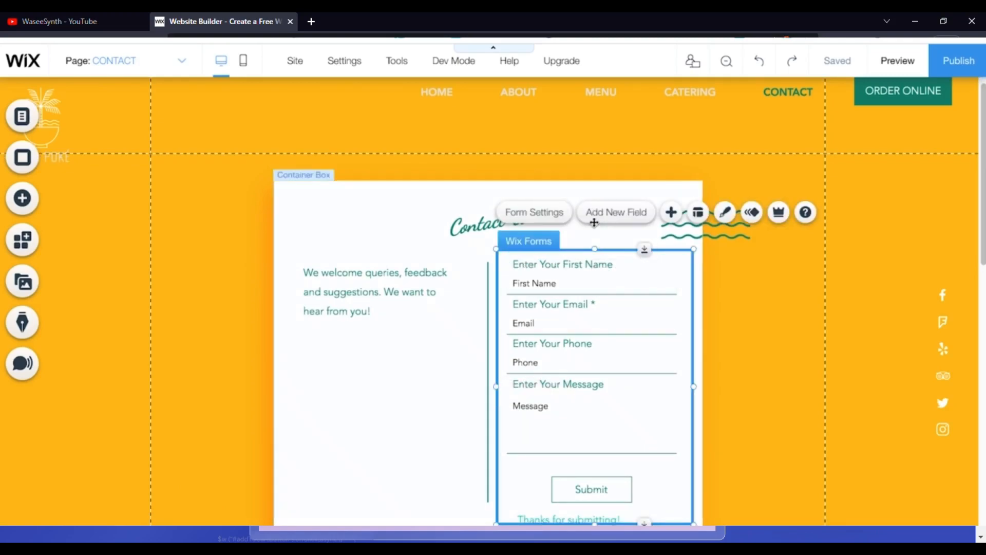
{"action": "left_click", "coordinate": [537, 284]}
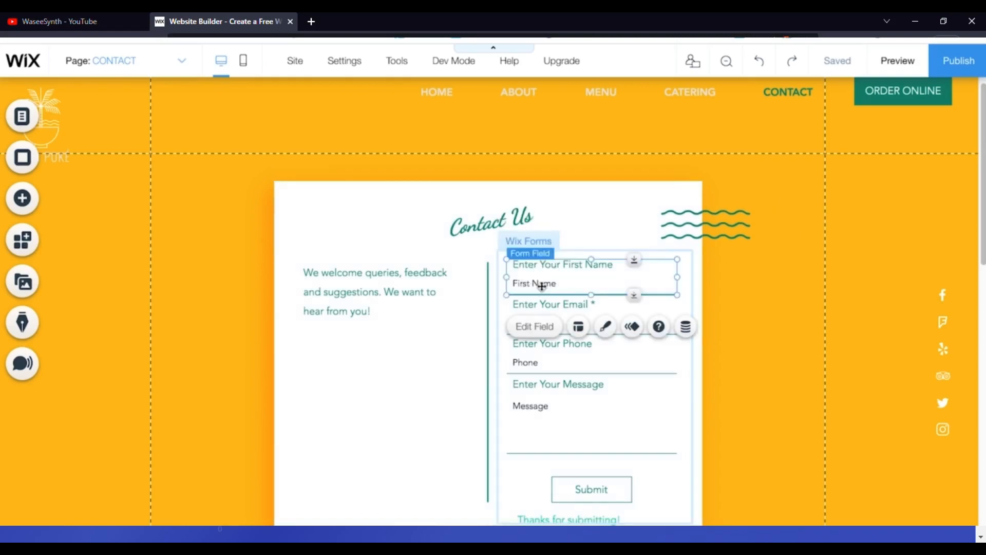
{"action": "left_click", "coordinate": [501, 308]}
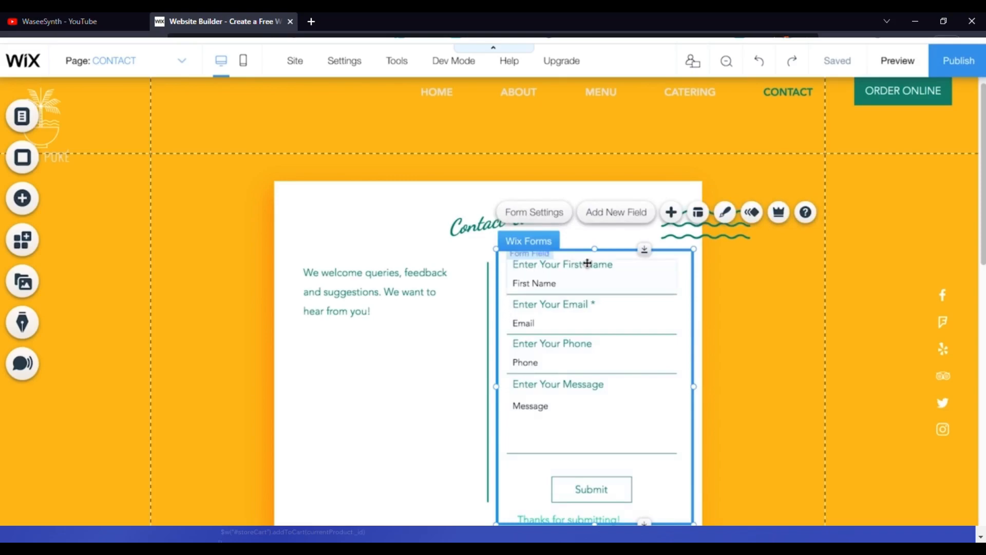
Step: Try adding the recommended Address field to the contact form, and undo the addition
{"action": "left_click", "coordinate": [614, 221]}
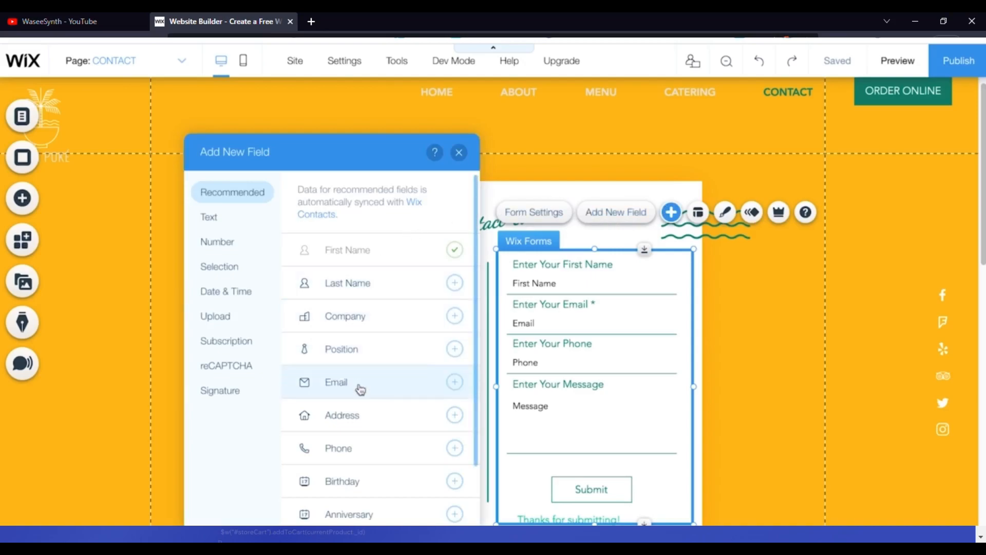
{"action": "scroll", "coordinate": [362, 442], "scroll_direction": "down", "scroll_amount": 1}
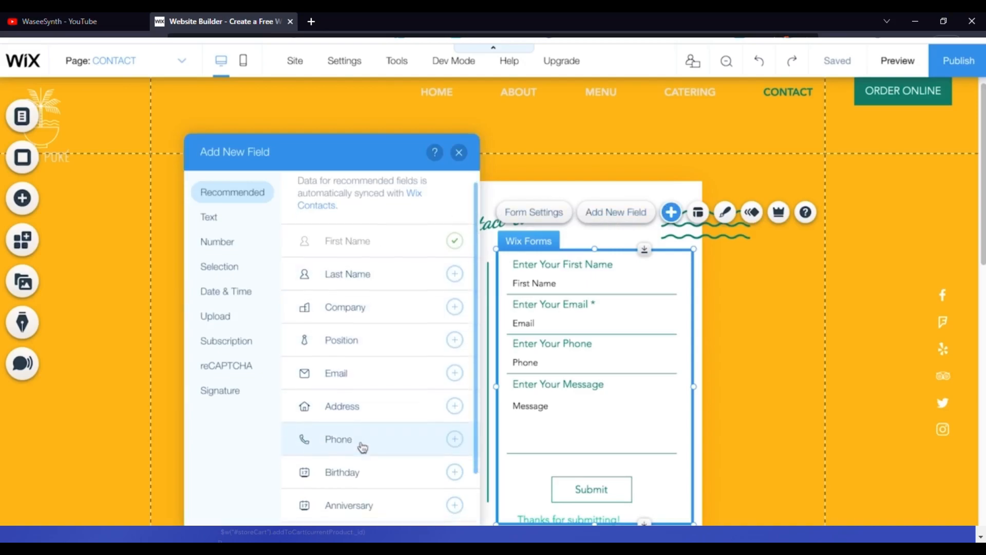
{"action": "left_click", "coordinate": [455, 380]}
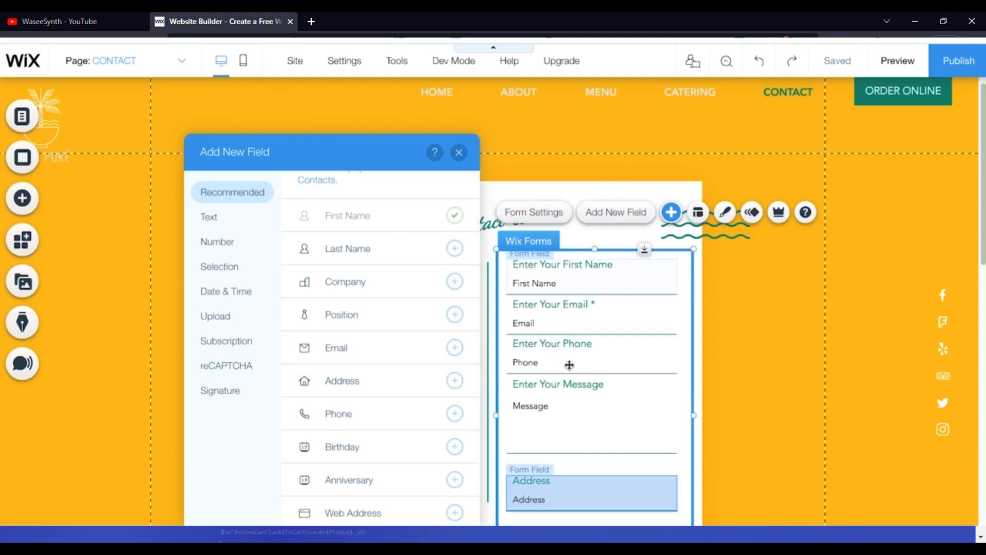
{"action": "left_click", "coordinate": [557, 432]}
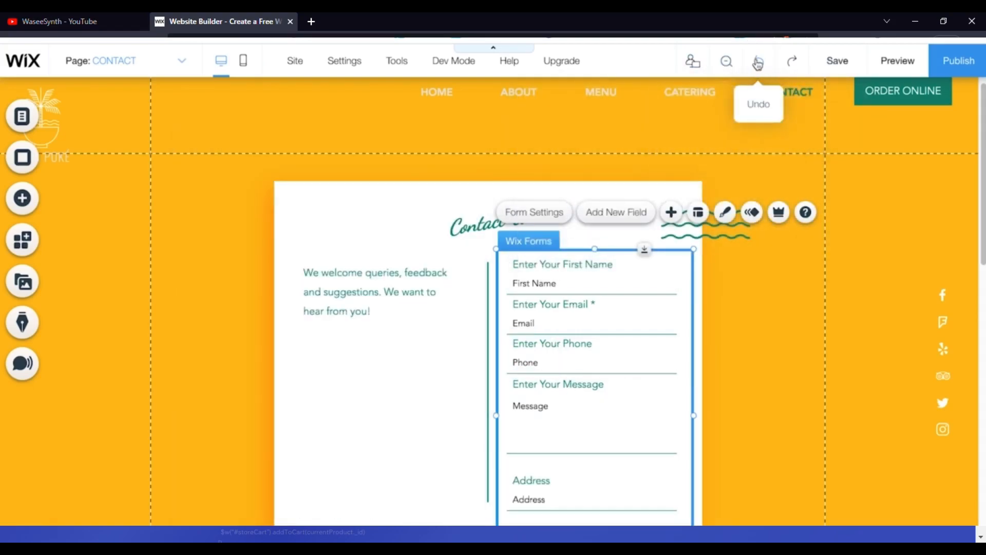
{"action": "left_click", "coordinate": [758, 64]}
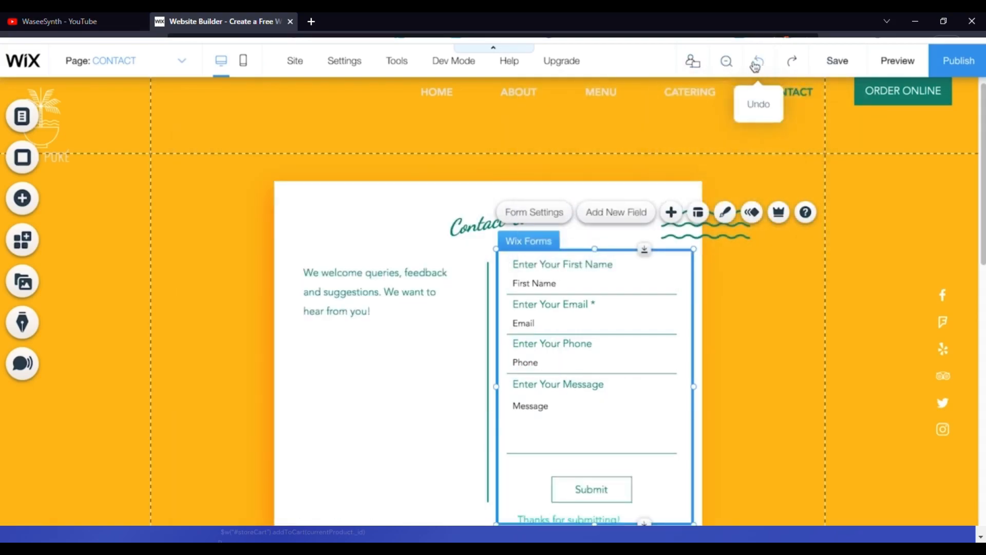
Step: Delete the Phone field from the contact form
{"action": "left_click", "coordinate": [570, 364]}
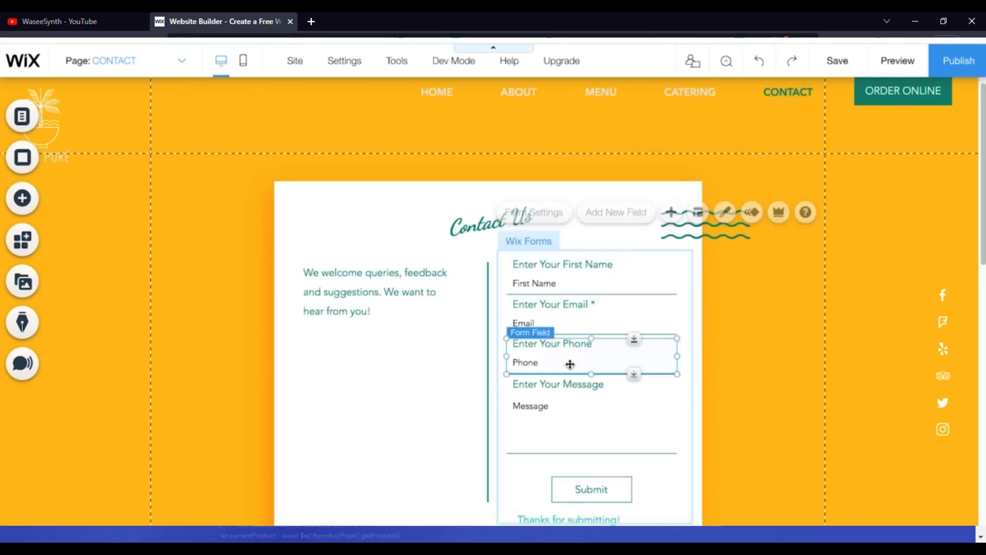
{"action": "key", "text": "Delete"}
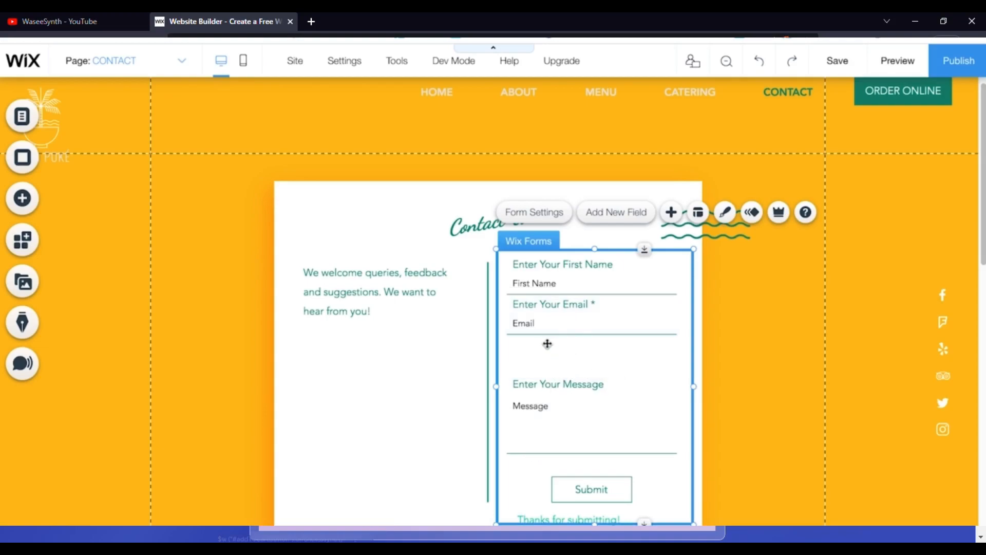
{"action": "left_click", "coordinate": [439, 376]}
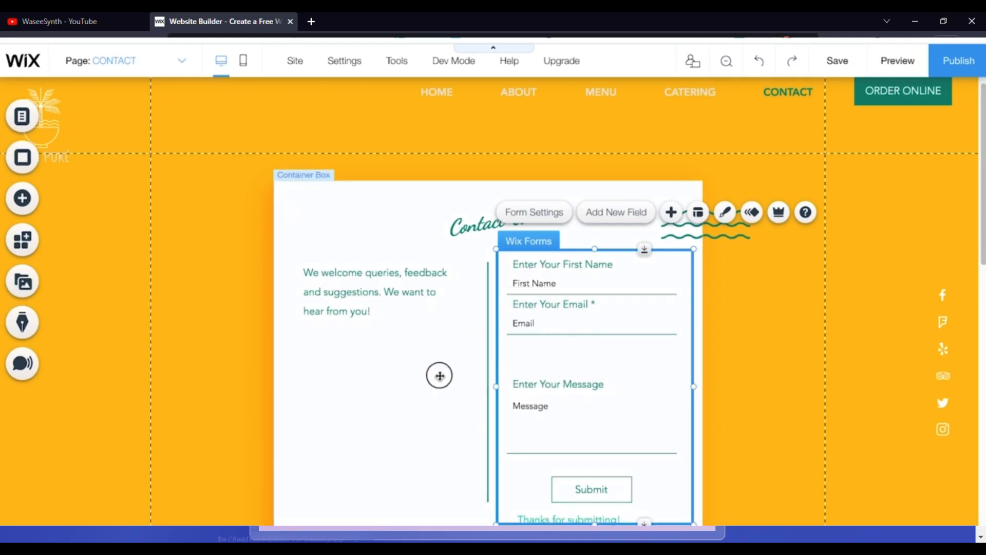
{"action": "left_click", "coordinate": [616, 354]}
Step: Move the Message field, the Submit button and the "Thanks for submitting!" text up to close the gap in the form
{"action": "left_click_drag", "start_coordinate": [564, 423], "coordinate": [563, 389]}
{"action": "left_click_drag", "start_coordinate": [621, 489], "coordinate": [618, 442]}
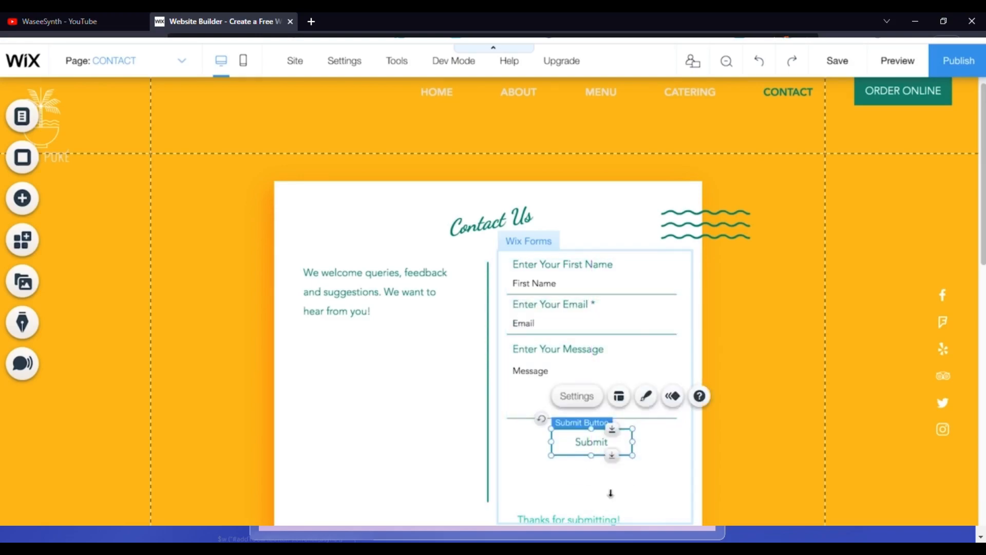
{"action": "left_click_drag", "start_coordinate": [598, 519], "coordinate": [621, 468]}
{"action": "left_click", "coordinate": [620, 526]}
{"action": "left_click", "coordinate": [765, 414]}
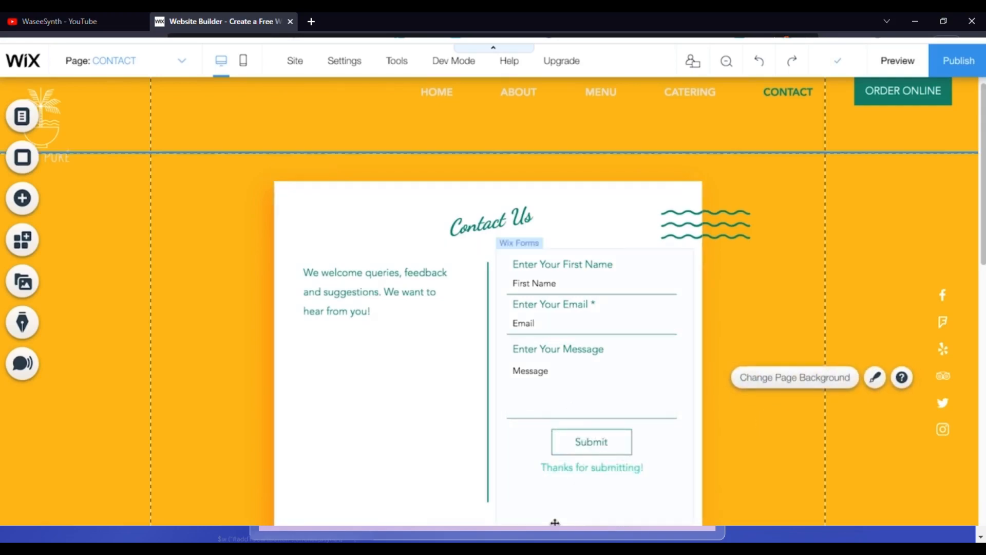
Step: Browse the ready-made contact form designs that can be added to the page, including payment and multistep forms
{"action": "left_click", "coordinate": [22, 198]}
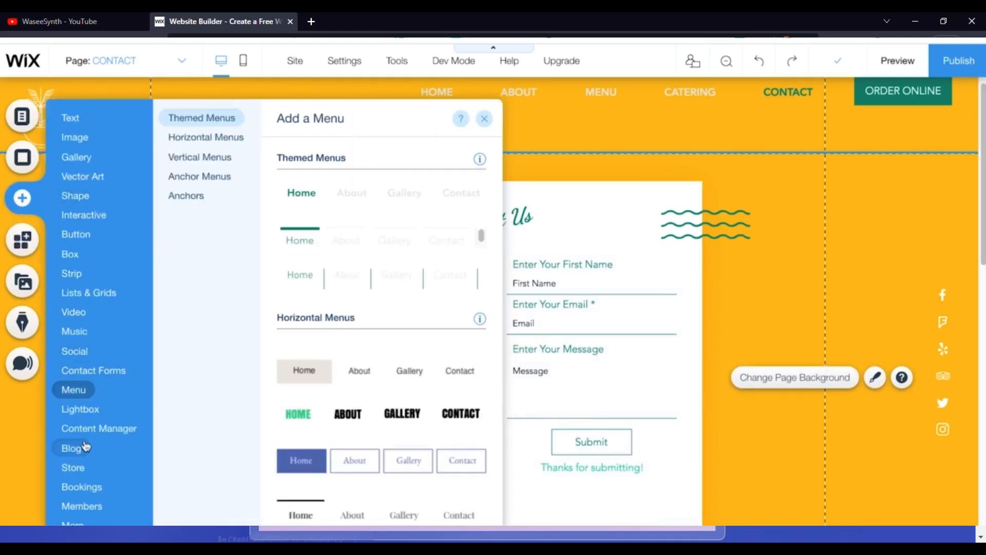
{"action": "mouse_move", "coordinate": [90, 378]}
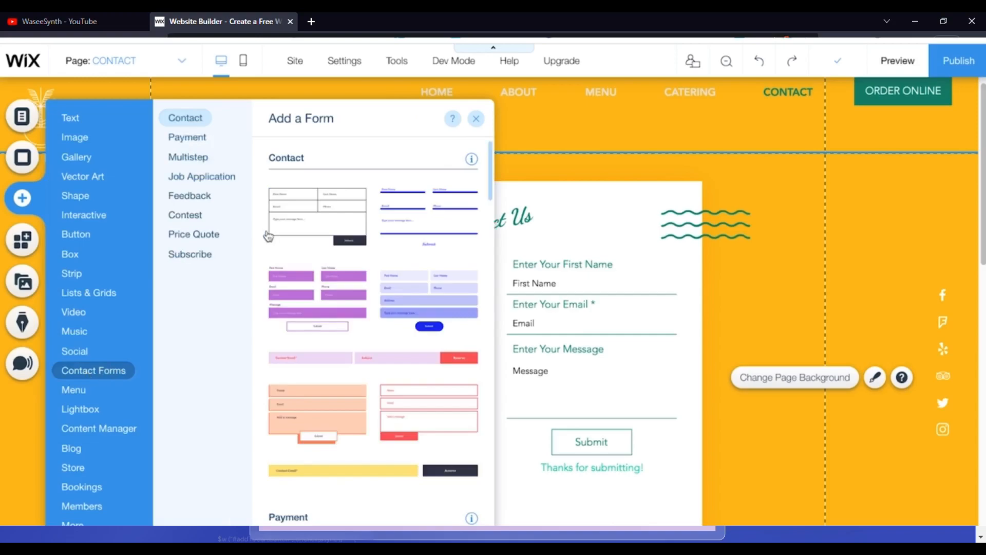
{"action": "scroll", "coordinate": [367, 387], "scroll_direction": "down", "scroll_amount": 10}
{"action": "scroll", "coordinate": [368, 385], "scroll_direction": "up", "scroll_amount": 10}
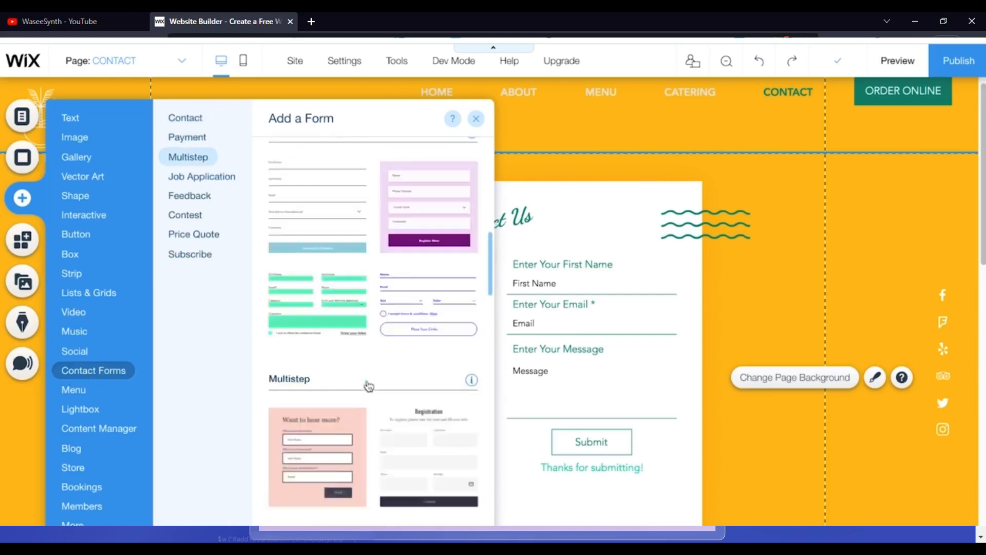
{"action": "left_click", "coordinate": [476, 119]}
Step: Review the address and title in the location settings of the contact page's Google map
{"action": "scroll", "coordinate": [329, 318], "scroll_direction": "down", "scroll_amount": 8}
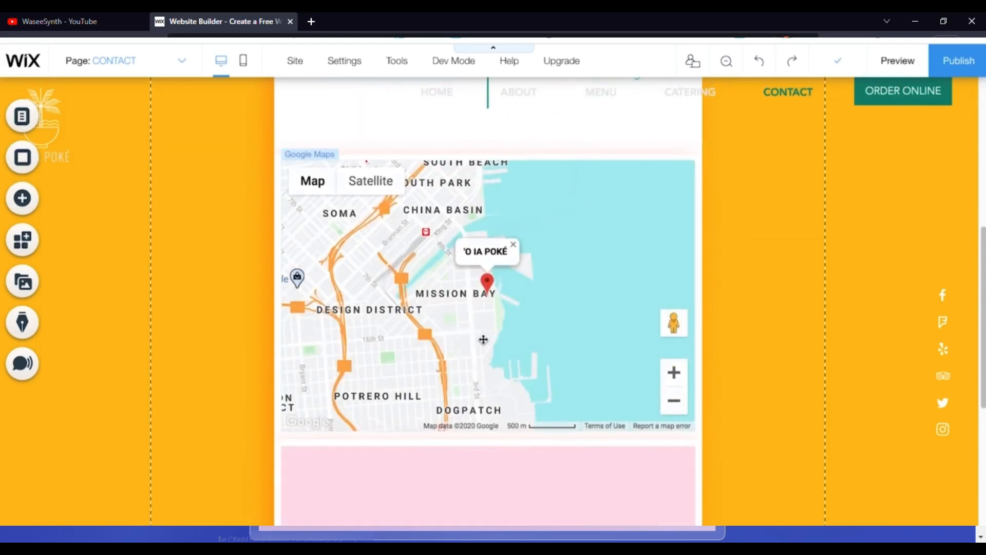
{"action": "double_click", "coordinate": [477, 323]}
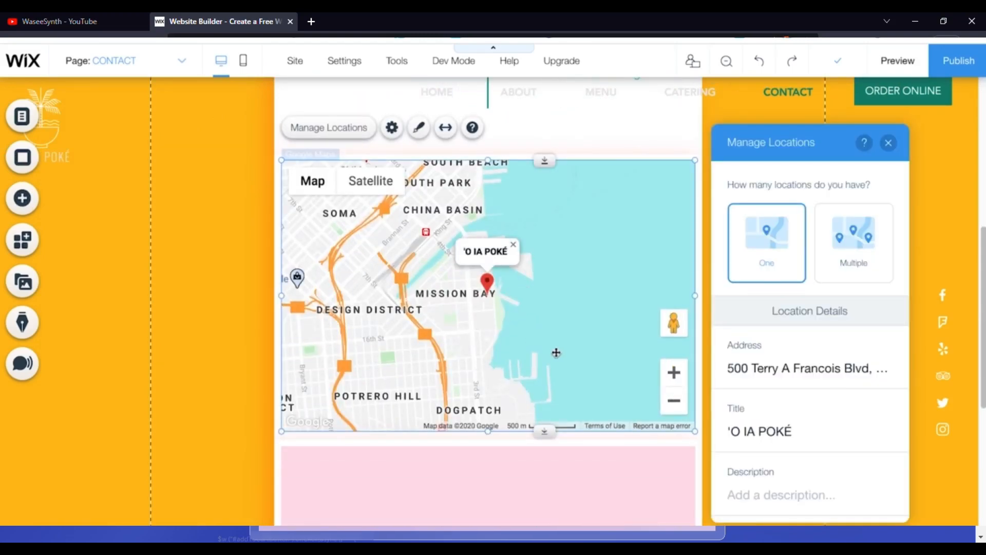
{"action": "left_click", "coordinate": [788, 362]}
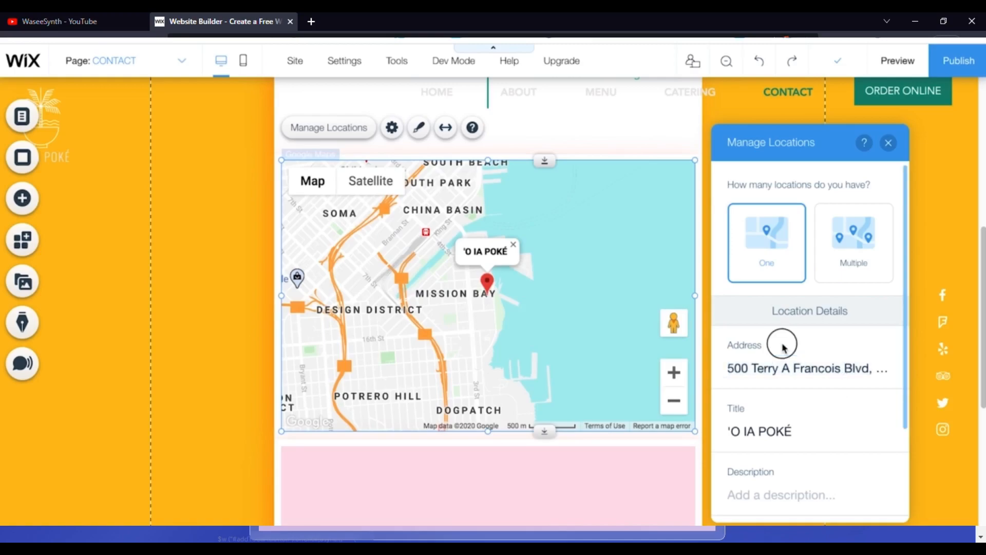
{"action": "left_click", "coordinate": [773, 433]}
{"action": "left_click", "coordinate": [785, 379]}
{"action": "left_click", "coordinate": [785, 399]}
{"action": "left_click", "coordinate": [887, 143]}
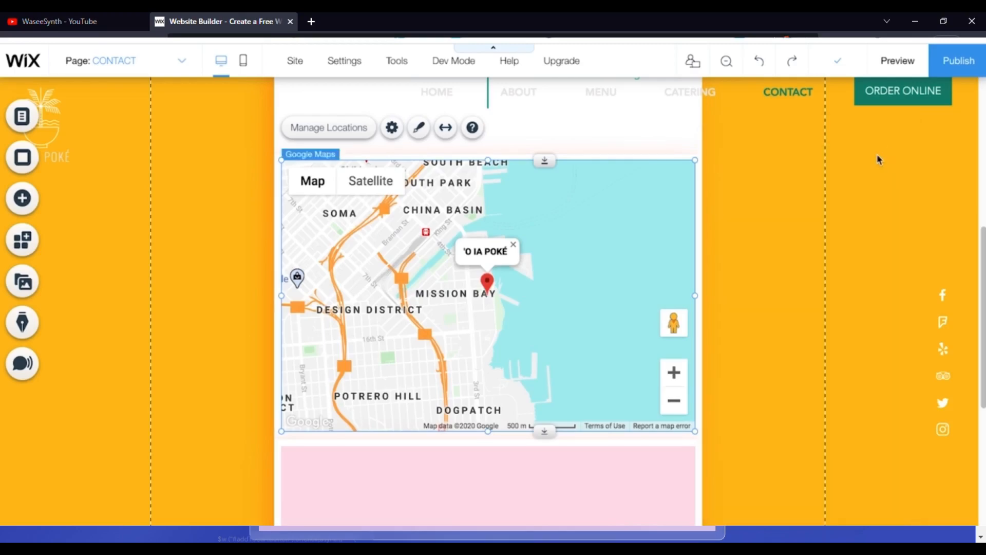
Step: Browse the Google Maps styles available among the additional elements, and close the element library without adding one
{"action": "left_click", "coordinate": [22, 198]}
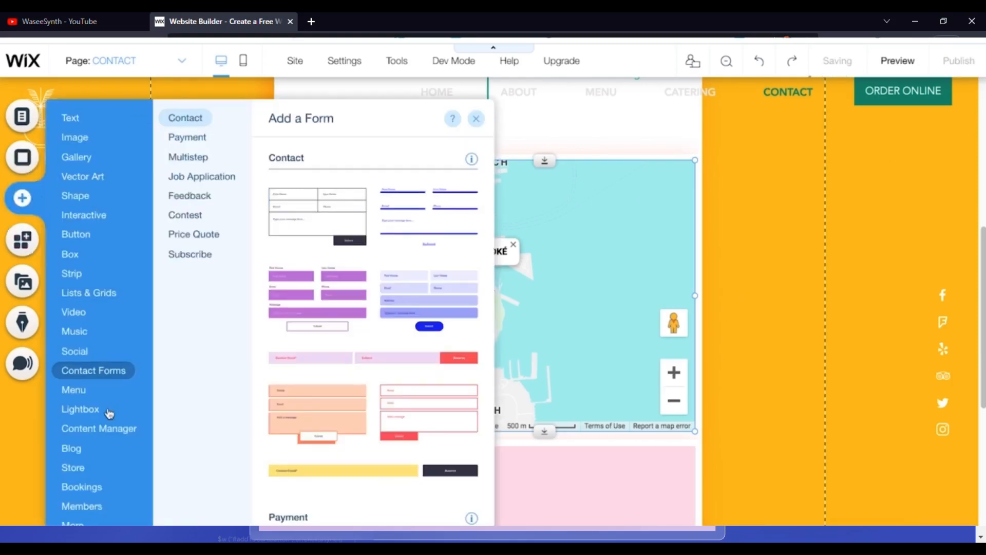
{"action": "left_click", "coordinate": [72, 522]}
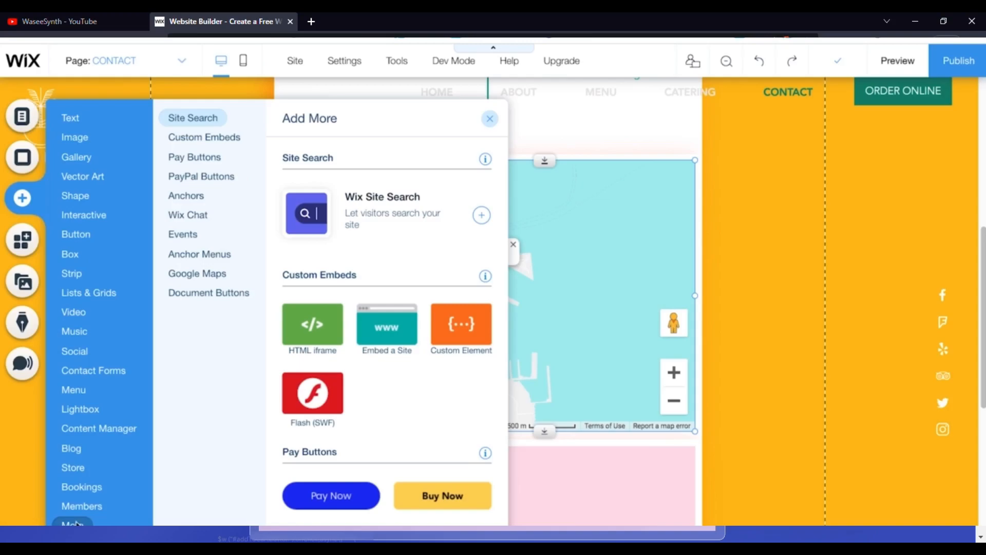
{"action": "left_click", "coordinate": [210, 276]}
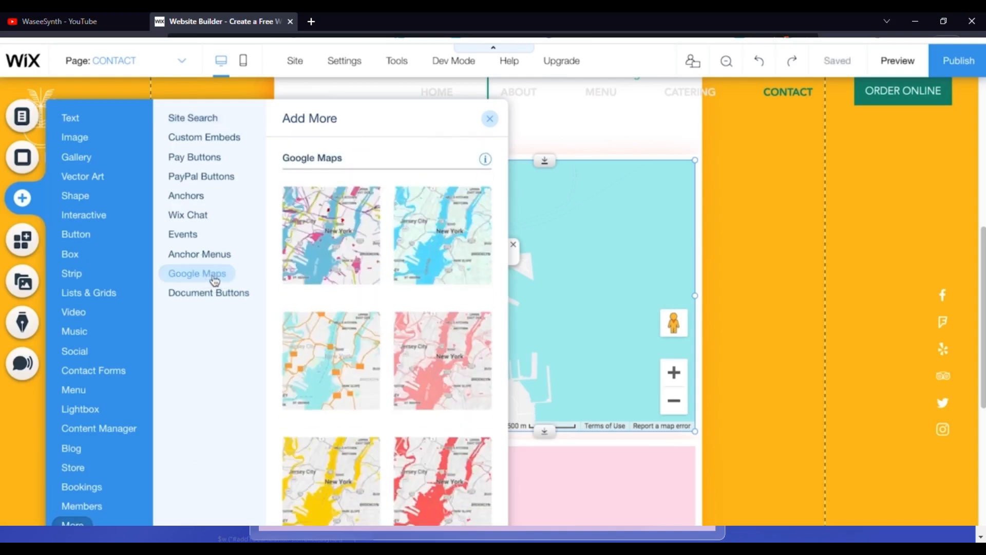
{"action": "scroll", "coordinate": [372, 380], "scroll_direction": "down", "scroll_amount": 5}
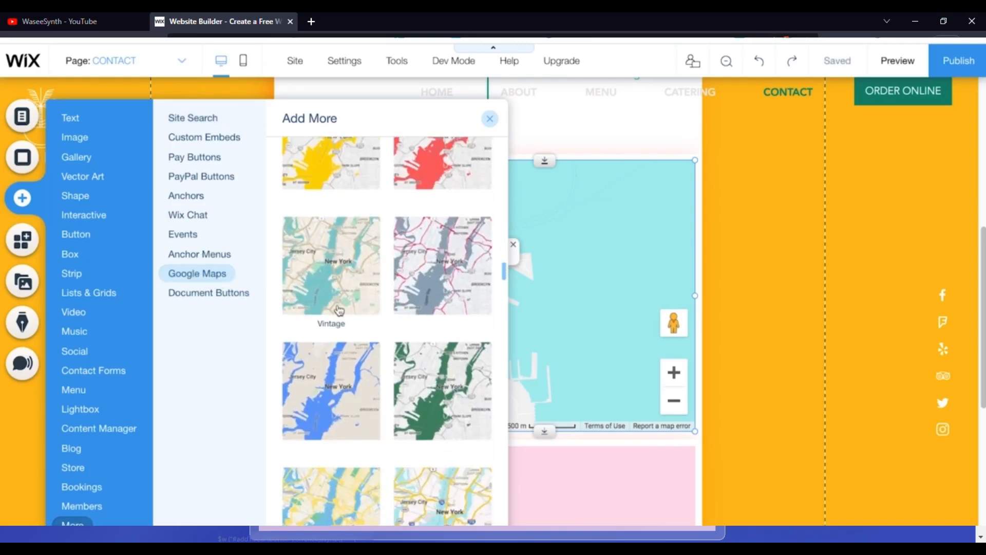
{"action": "scroll", "coordinate": [339, 310], "scroll_direction": "down", "scroll_amount": 5}
{"action": "scroll", "coordinate": [379, 267], "scroll_direction": "up", "scroll_amount": 10}
{"action": "scroll", "coordinate": [377, 267], "scroll_direction": "up", "scroll_amount": 2}
{"action": "left_click", "coordinate": [489, 119]}
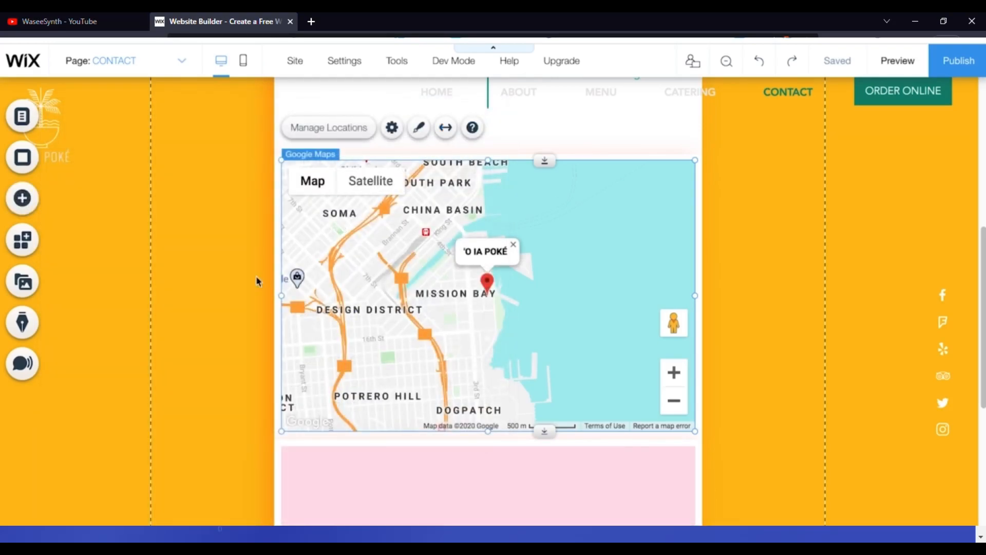
{"action": "scroll", "coordinate": [249, 272], "scroll_direction": "up", "scroll_amount": 5}
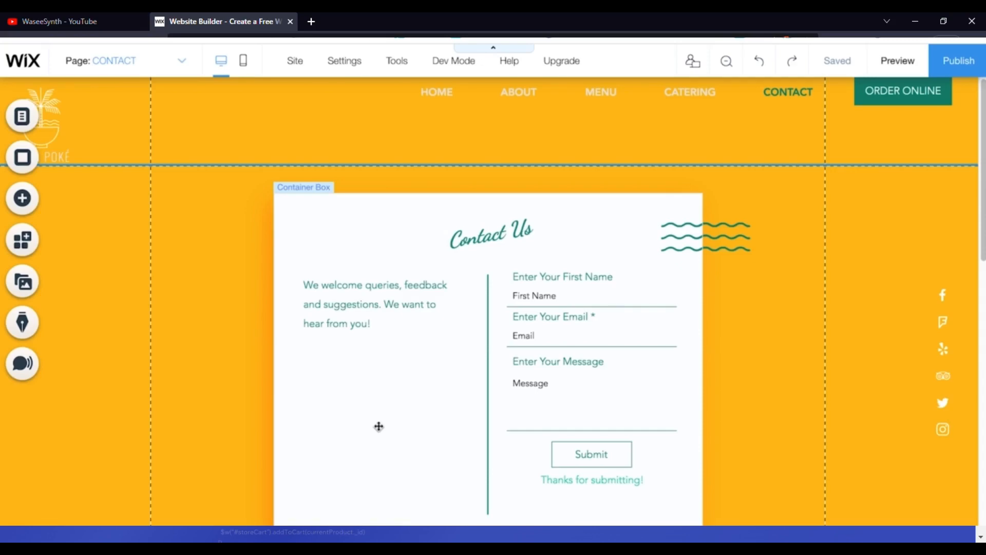
{"action": "scroll", "coordinate": [276, 238], "scroll_direction": "down", "scroll_amount": 4}
{"action": "scroll", "coordinate": [276, 239], "scroll_direction": "up", "scroll_amount": 3}
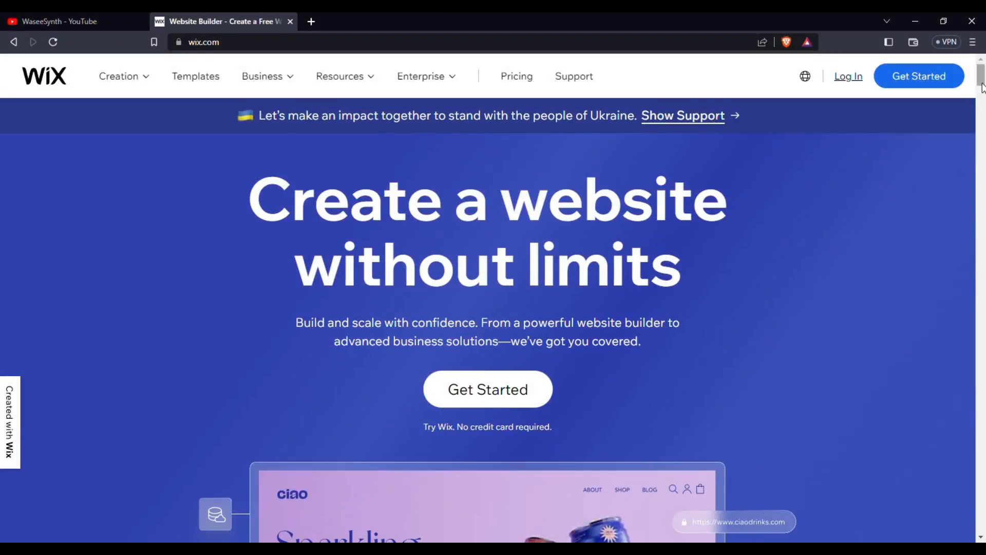
Step: Look through the wix.com homepage from the hero banner down to the website template showcase
{"action": "scroll", "coordinate": [981, 84], "scroll_direction": "down", "scroll_amount": 2}
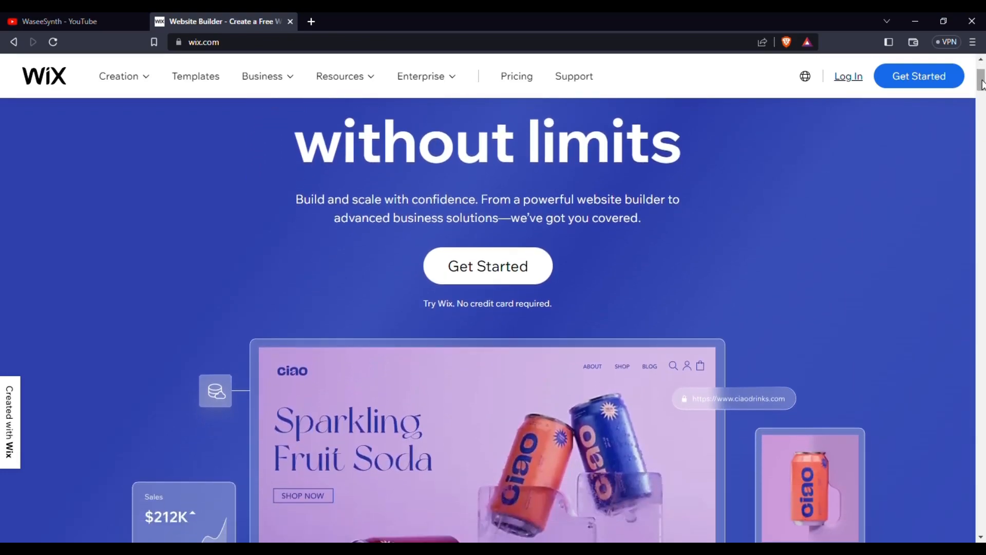
{"action": "scroll", "coordinate": [982, 84], "scroll_direction": "down", "scroll_amount": 3}
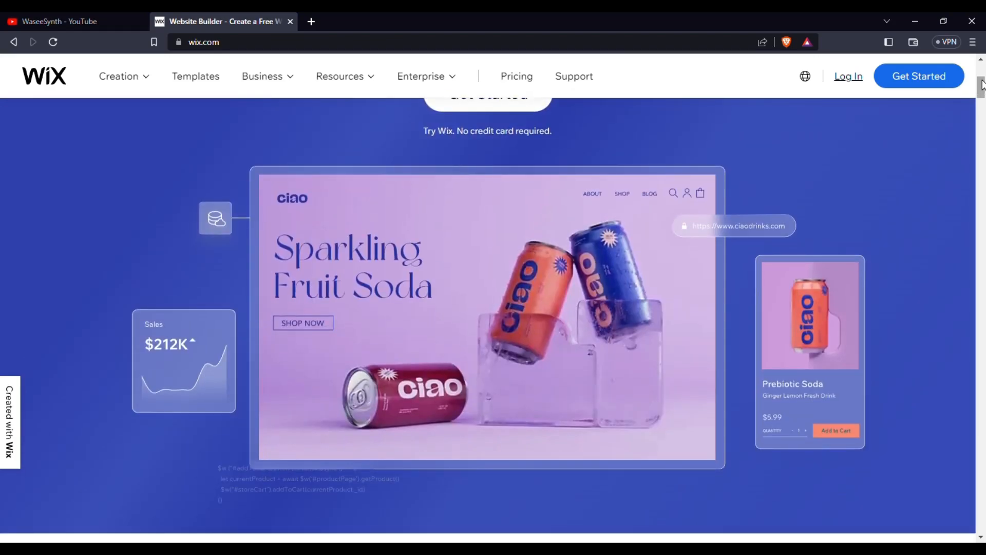
{"action": "left_click_drag", "start_coordinate": [982, 85], "coordinate": [982, 104]}
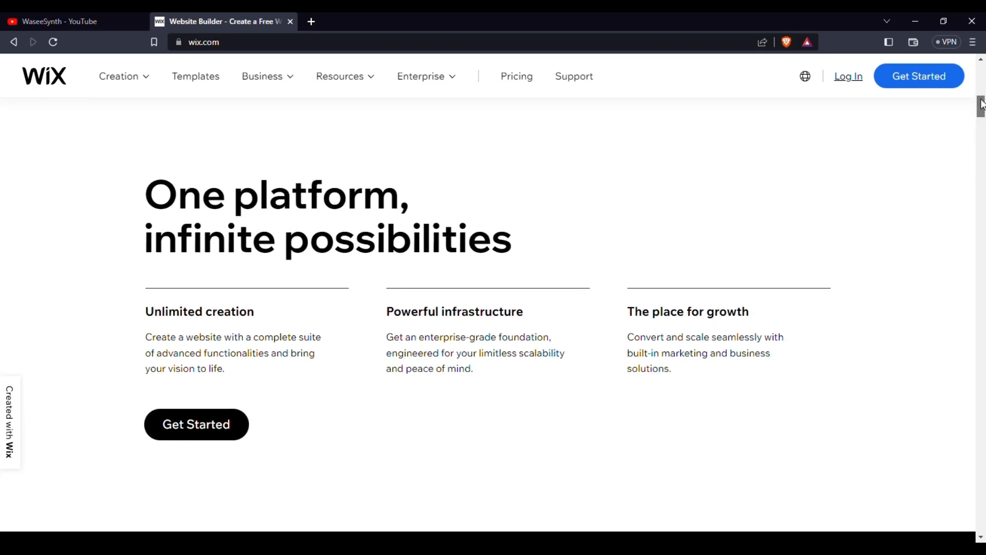
{"action": "left_click_drag", "start_coordinate": [981, 104], "coordinate": [979, 129]}
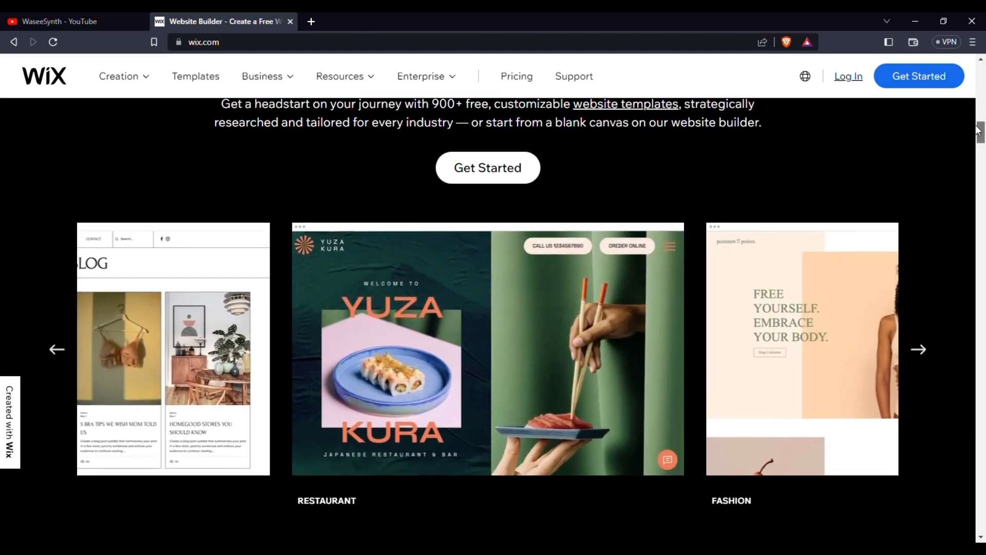